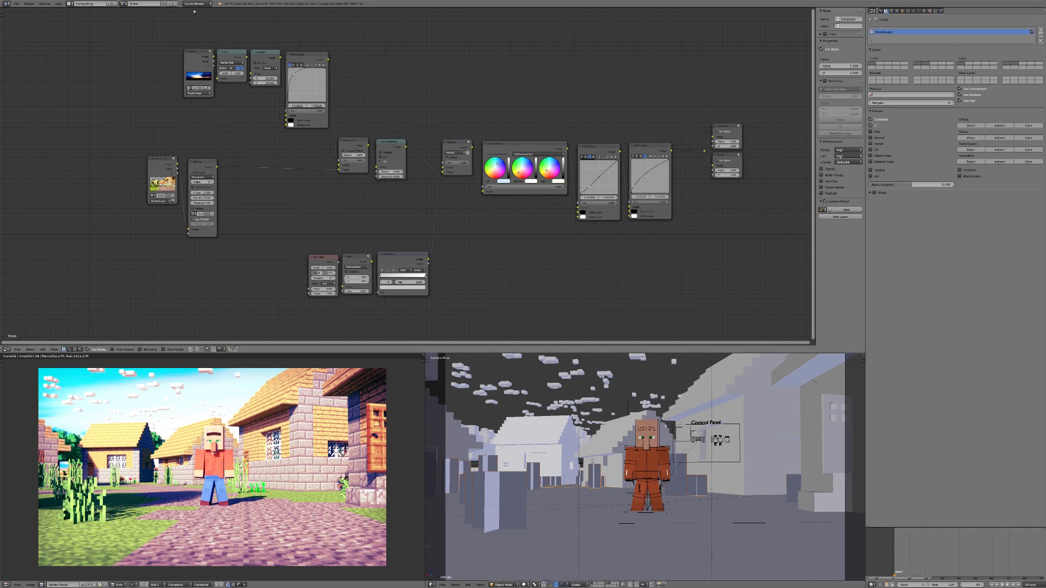
# Enlarge the 3D view, orbit out to examine the whole village scene, and return to the camera view.
pyautogui.hotkey('ctrl', 'Up')
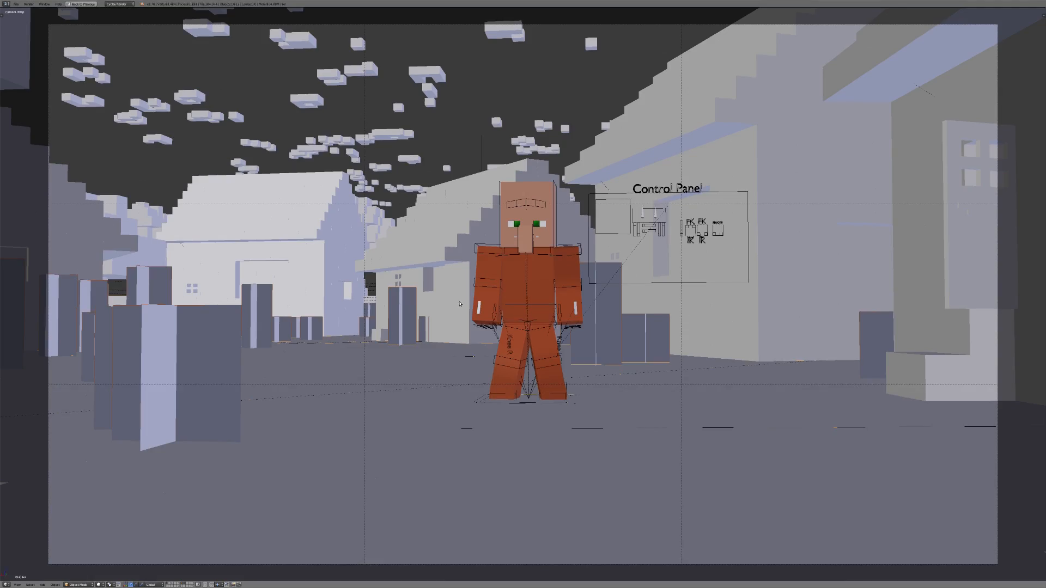
pyautogui.press('KP_0')
pyautogui.scroll(-3, 459, 313)
pyautogui.moveTo(459, 314); pyautogui.dragTo(574, 431, button='middle')
pyautogui.scroll(4, 574, 432)
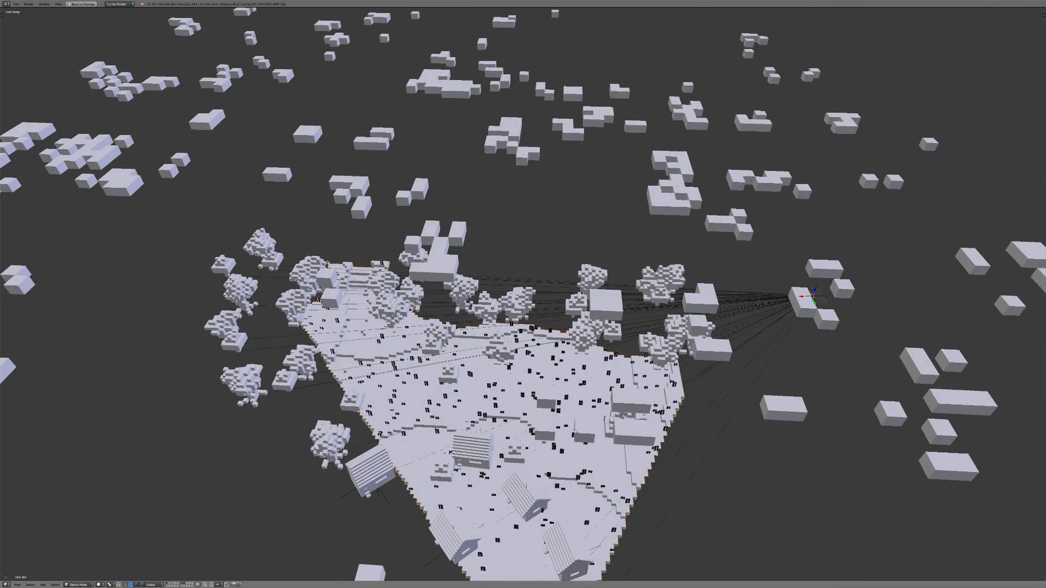
pyautogui.scroll(-2, 340, 362)
pyautogui.press('KP_0')
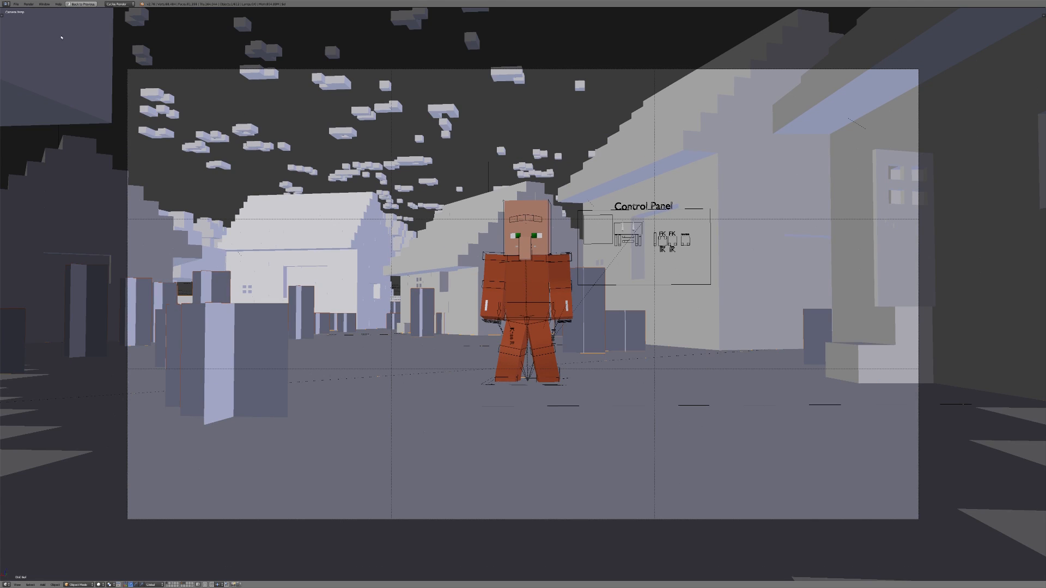
# Switch to the Default screen layout, save the file, and fit the camera view in the 3D viewport.
pyautogui.click(77, 4)
pyautogui.click(70, 4)
pyautogui.click(75, 28)
pyautogui.hotkey('ctrl', 's')
pyautogui.click(506, 250)
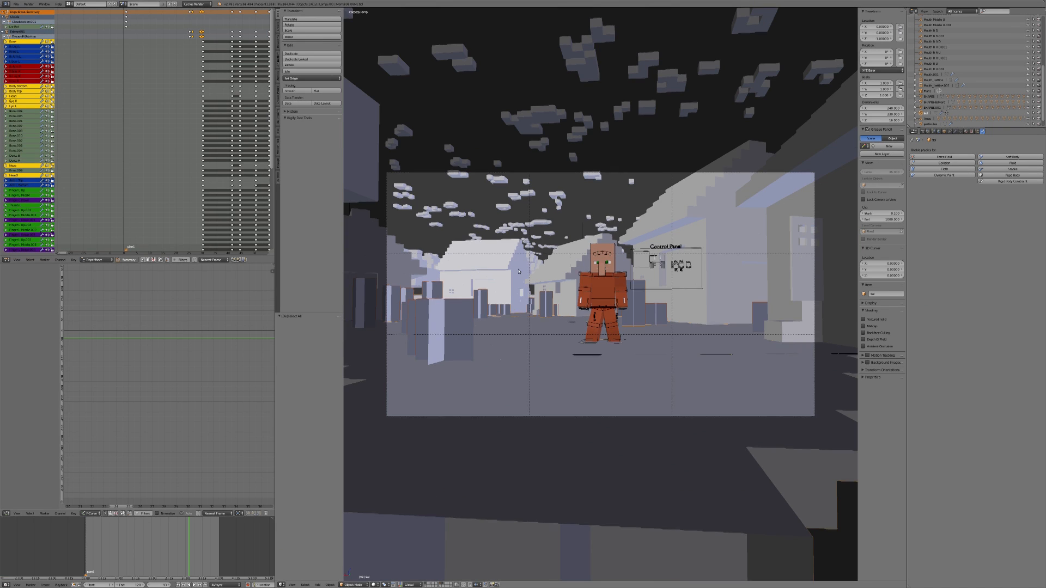
pyautogui.press('Home')
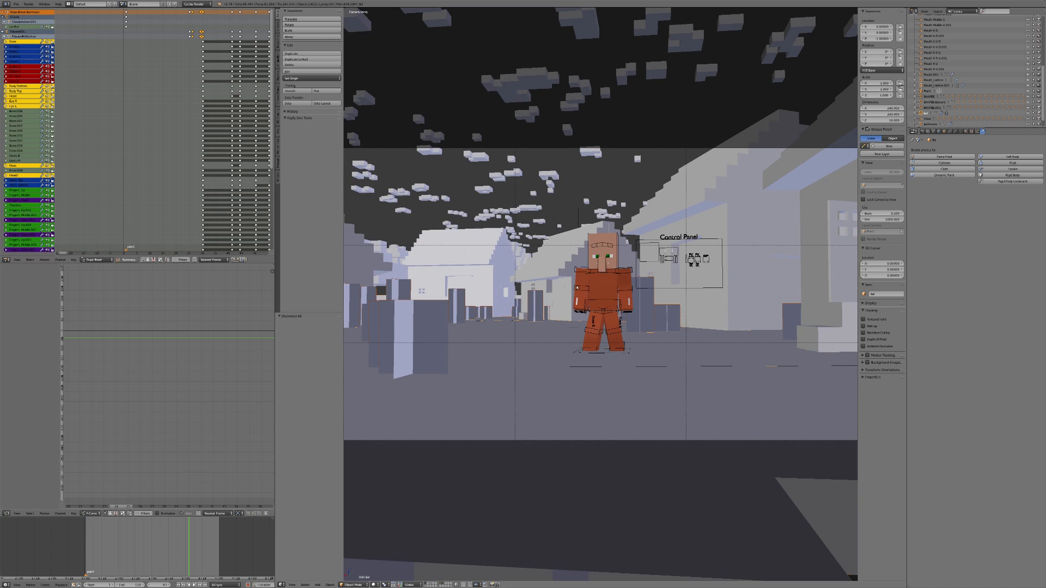
pyautogui.scroll(-1, 583, 291)
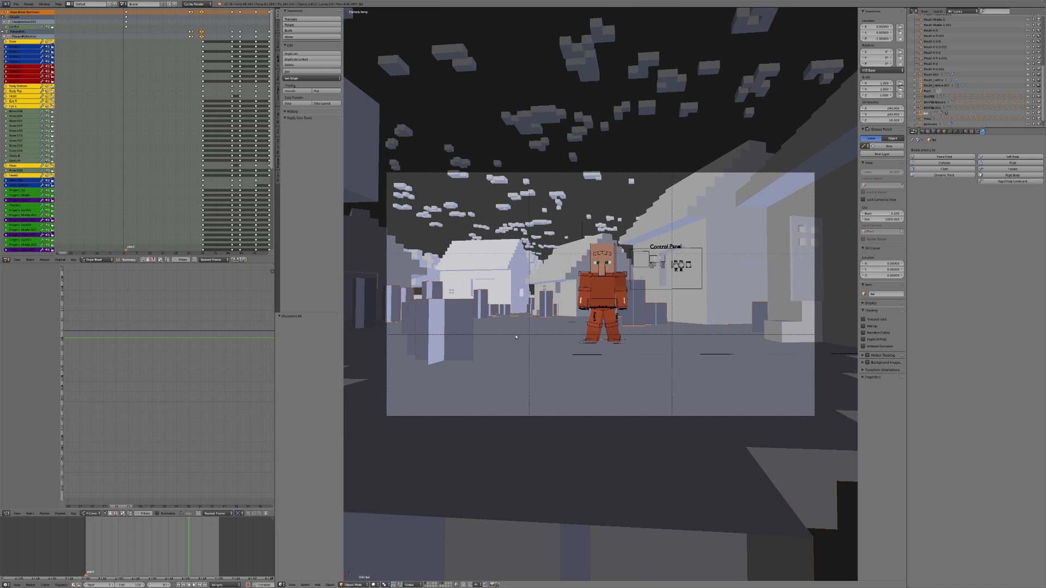
# Select the villager rig and scrub the timeline to the frames where it pops in.
pyautogui.rightClick(584, 279)
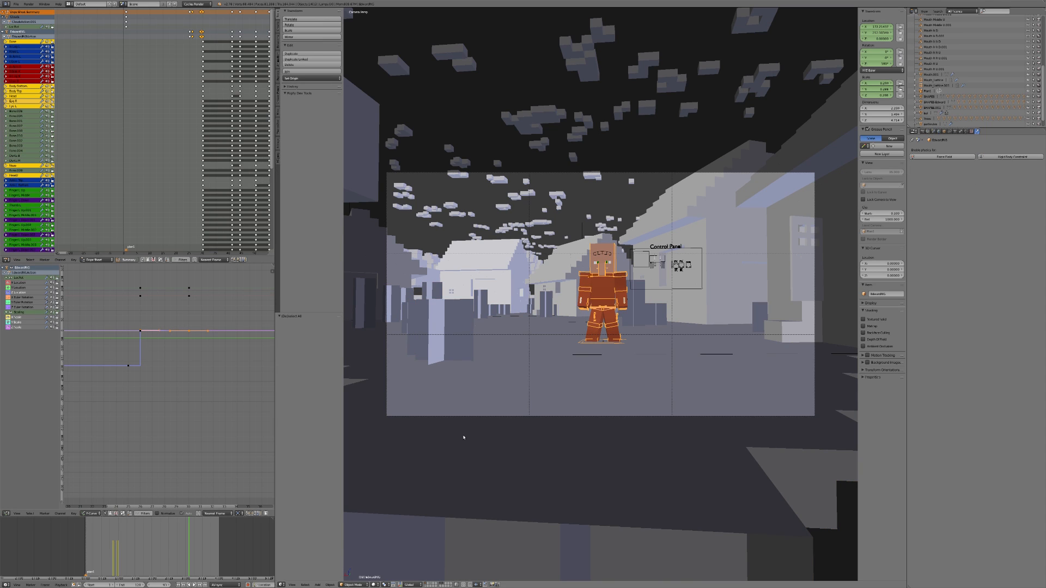
pyautogui.moveTo(149, 539); pyautogui.dragTo(118, 540)
pyautogui.moveTo(118, 539); pyautogui.dragTo(155, 544, button='middle')
pyautogui.scroll(3, 146, 543)
pyautogui.scroll(15, 156, 545)
pyautogui.moveTo(181, 548); pyautogui.dragTo(191, 549)
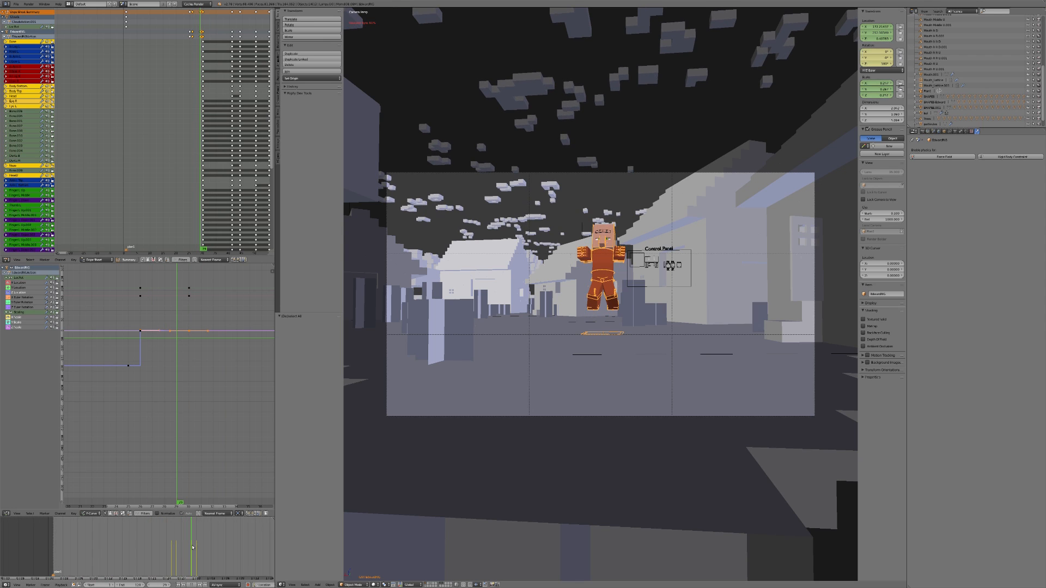
# Play the villager's animation through the camera, then step back to the frame before the character appears.
pyautogui.press('Home')
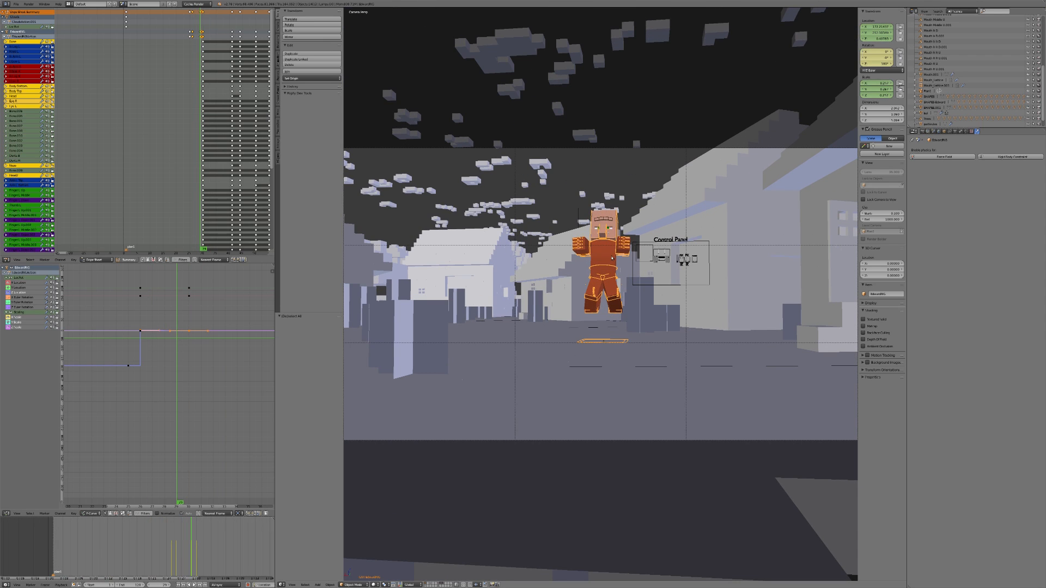
pyautogui.hotkey('alt', 'a')
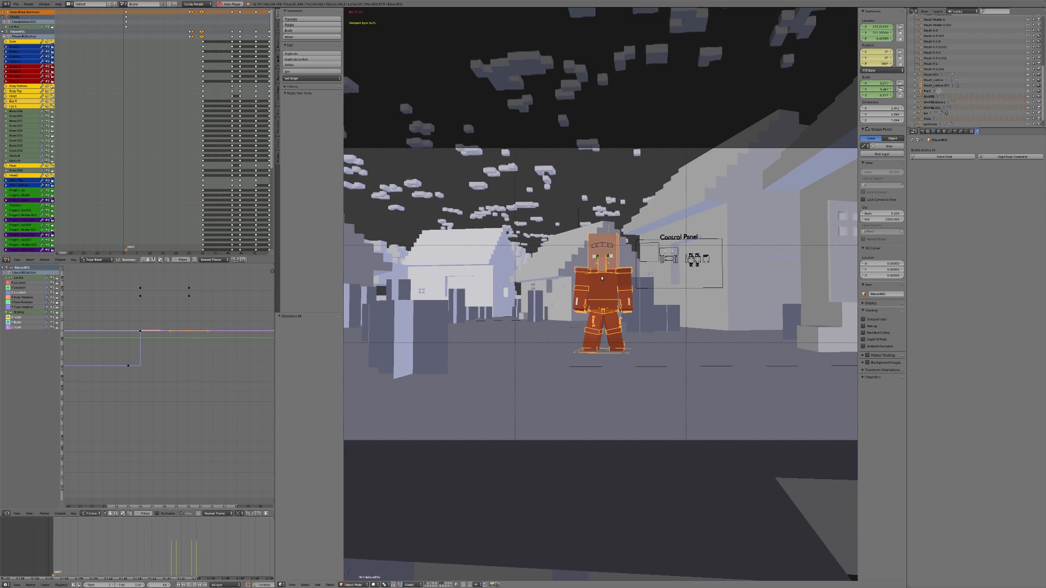
pyautogui.press('Escape')
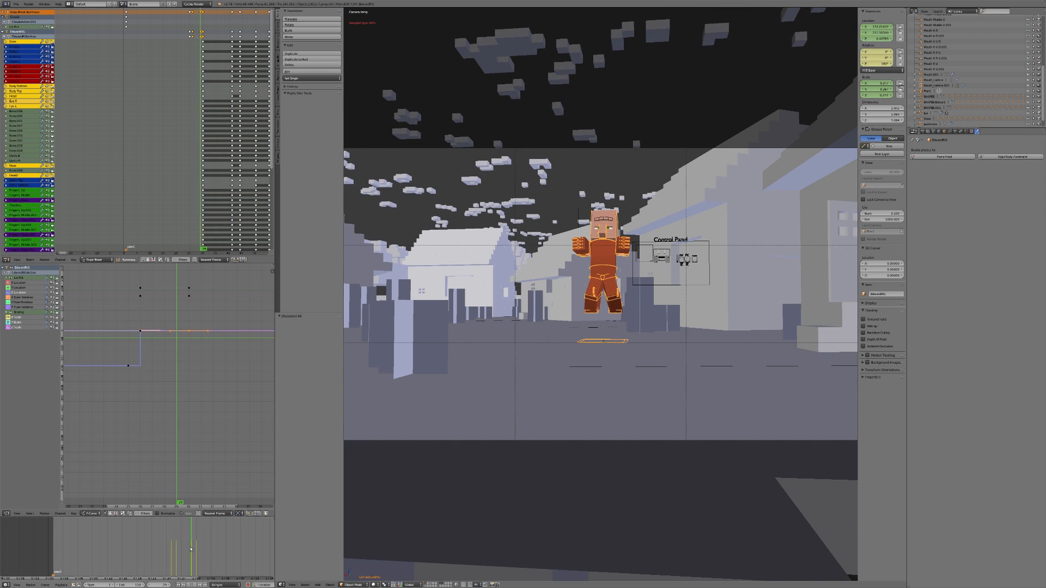
pyautogui.scroll(1, 589, 324)
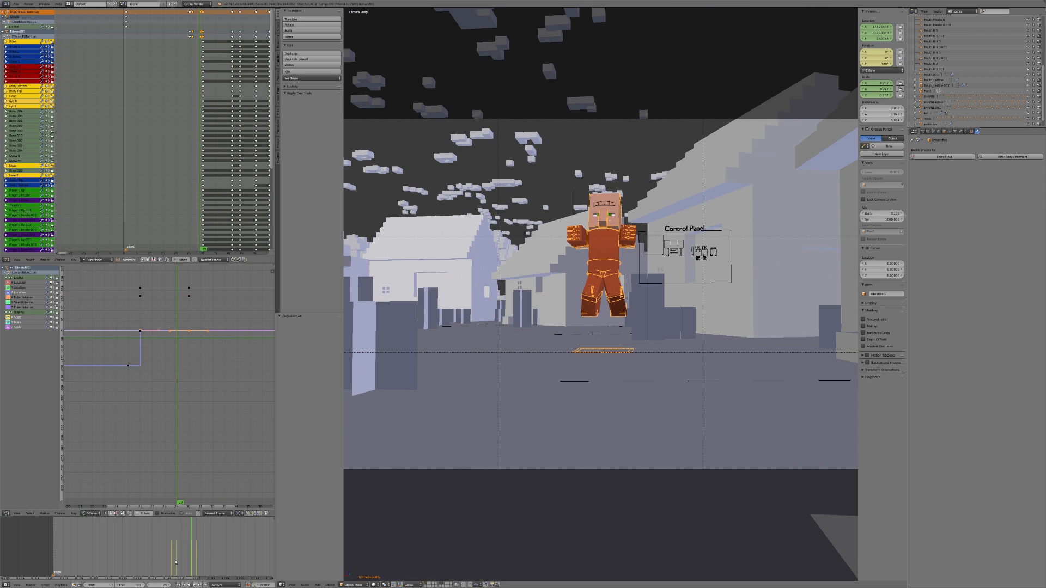
pyautogui.moveTo(191, 552); pyautogui.dragTo(199, 552, button='middle')
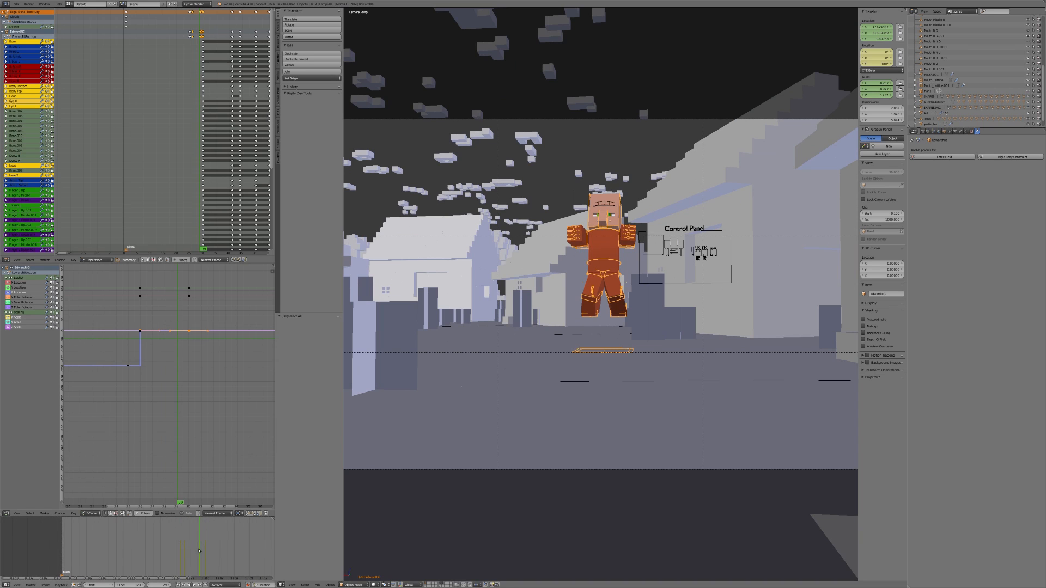
pyautogui.press('Left')
pyautogui.press('Left')
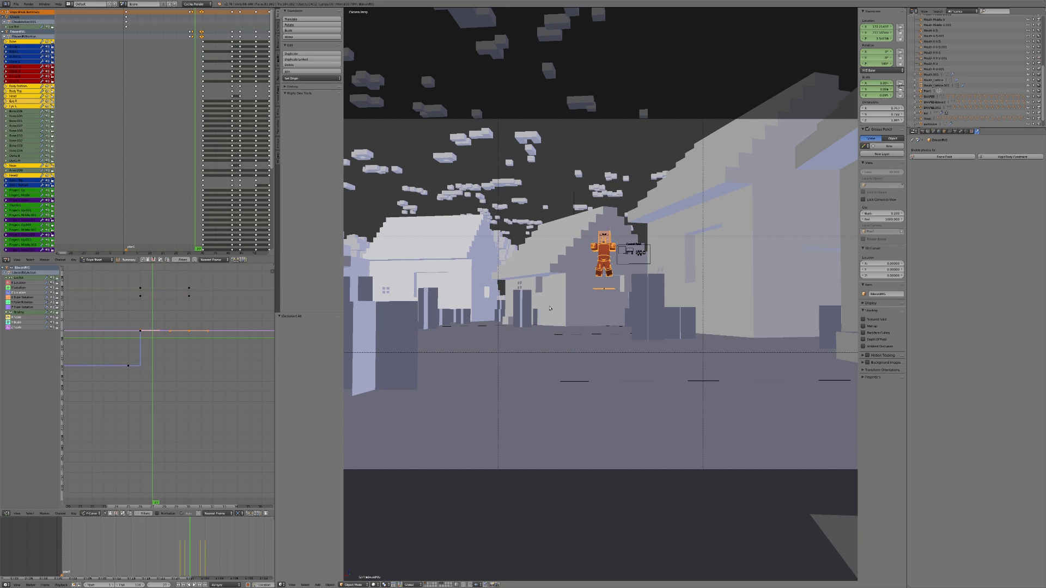
pyautogui.press('Left')
pyautogui.press('Left')
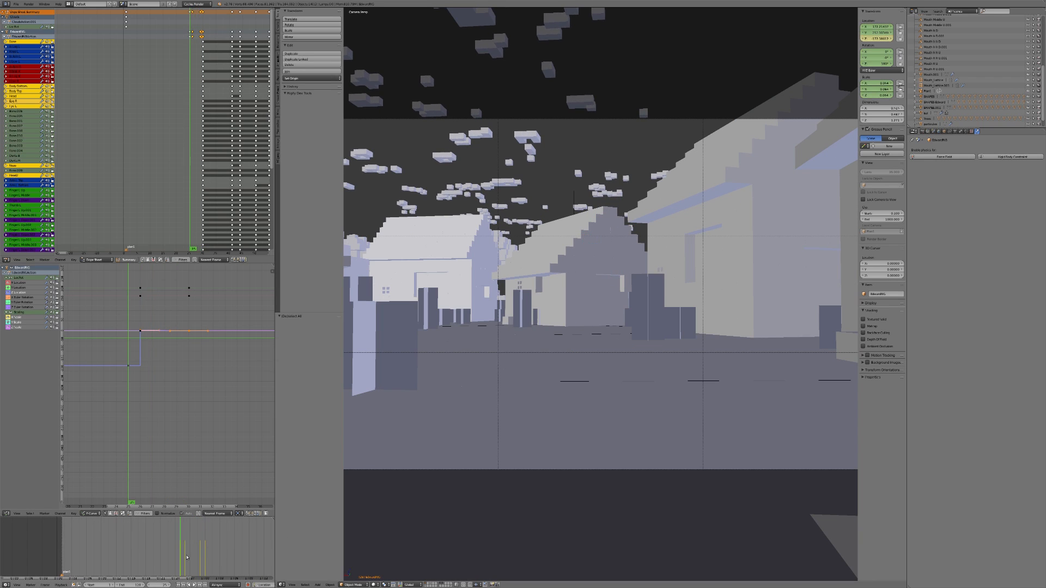
# Leave the camera view, focus on the hidden villager rig from below the ground, and advance one frame.
pyautogui.press('KP_0')
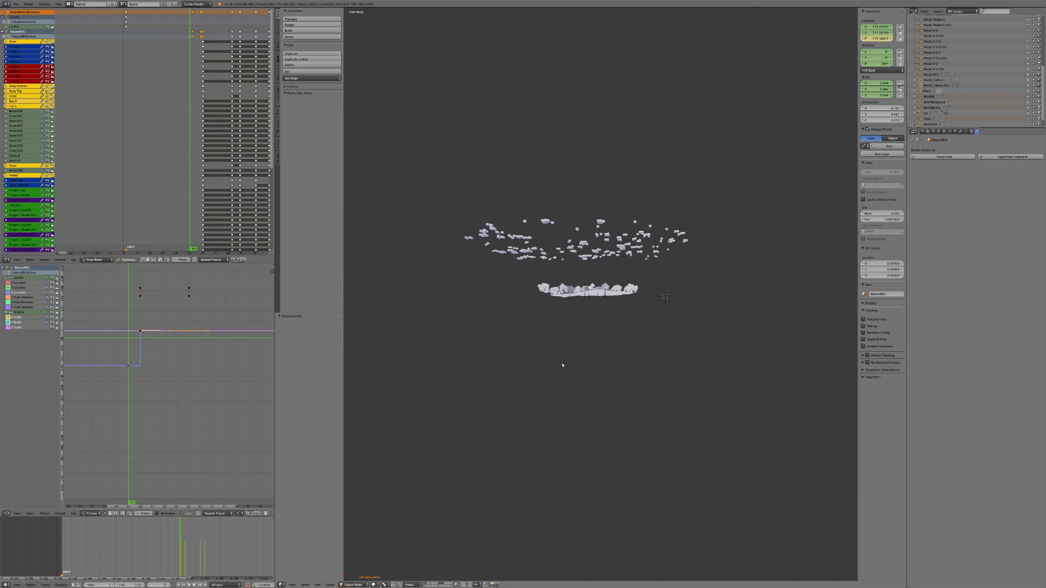
pyautogui.press('KP_Decimal')
pyautogui.scroll(-8, 623, 277)
pyautogui.scroll(-4, 622, 277)
pyautogui.moveTo(622, 277)
pyautogui.mouseDown(button='middle')
pyautogui.moveTo(614, 216)
pyautogui.moveTo(620, 263)
pyautogui.mouseUp(button='middle')
pyautogui.press('Right')
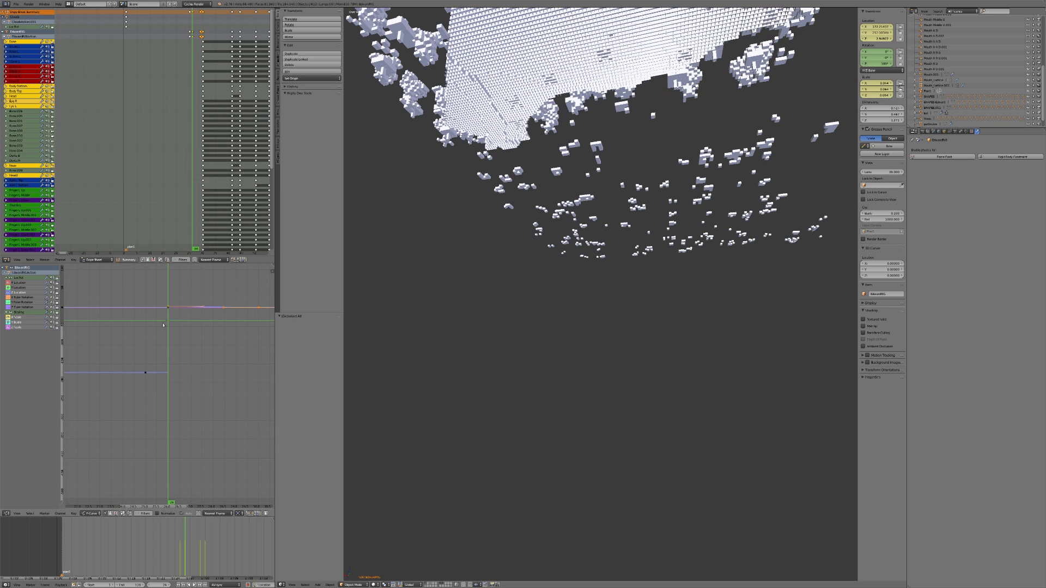
# Flip between the hidden frame and the appearance frame to compare the rig's position, ending in the camera view.
pyautogui.press('Left')
pyautogui.press('Right')
pyautogui.press('Left')
pyautogui.press('Right')
pyautogui.press('Left')
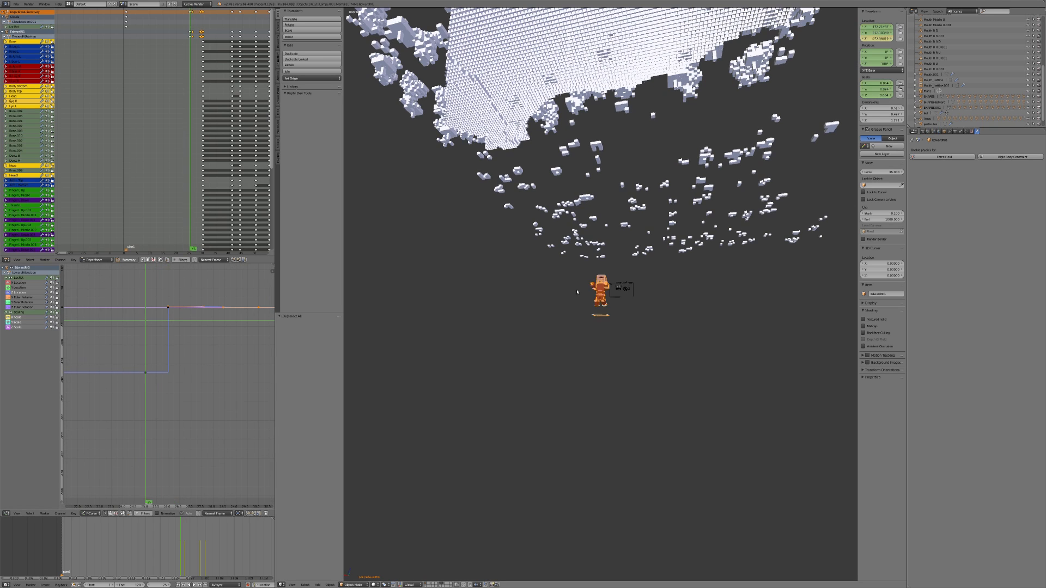
pyautogui.press('Right')
pyautogui.press('KP_0')
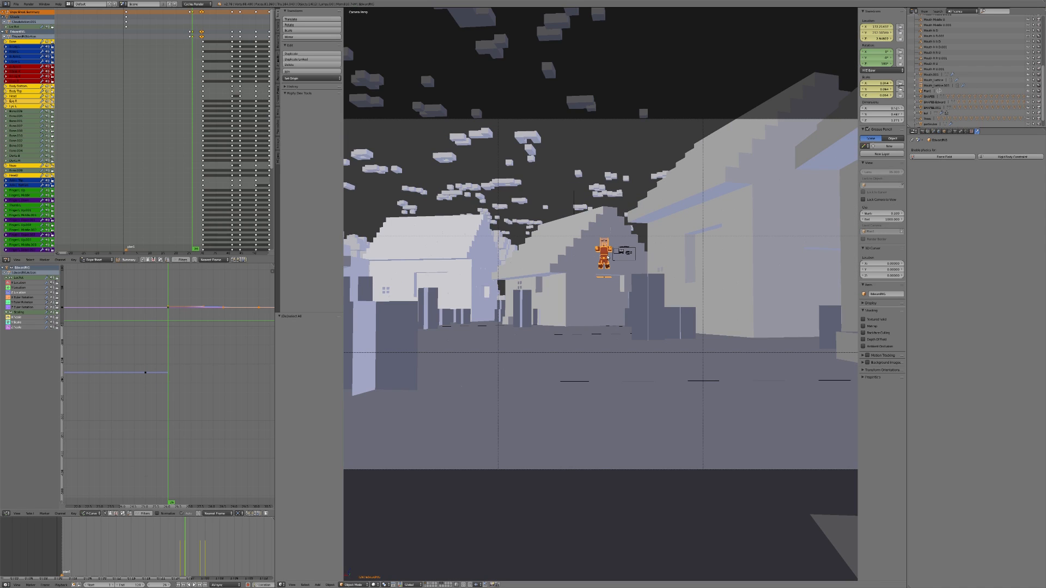
# Step through the villager's pop-in, return to the hidden frame, and play the animation from there.
pyautogui.press('Right')
pyautogui.press('Right')
pyautogui.press('Right')
pyautogui.press('Right')
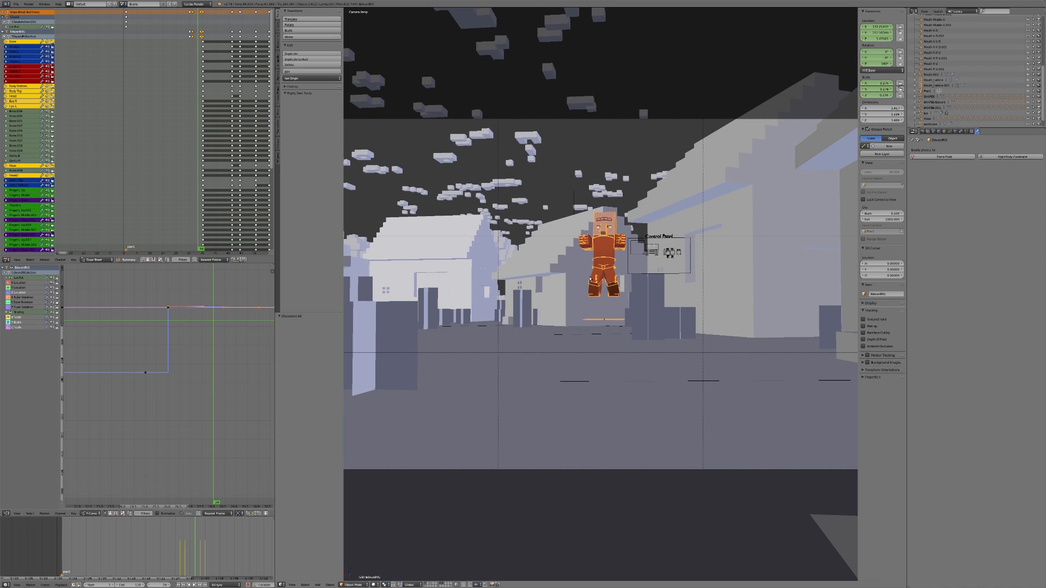
pyautogui.press('Left')
pyautogui.press('Right')
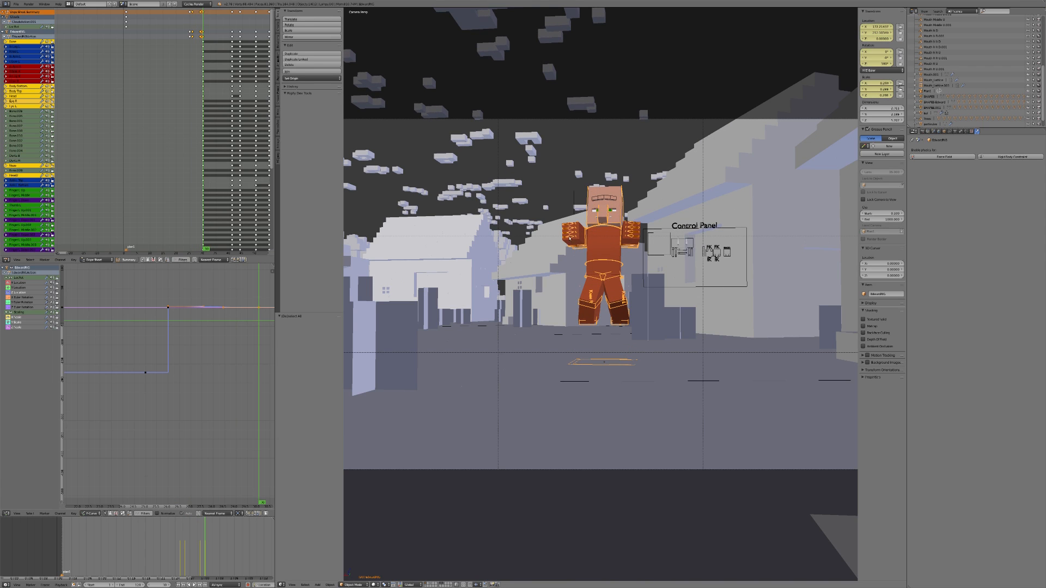
pyautogui.moveTo(187, 547); pyautogui.dragTo(181, 546)
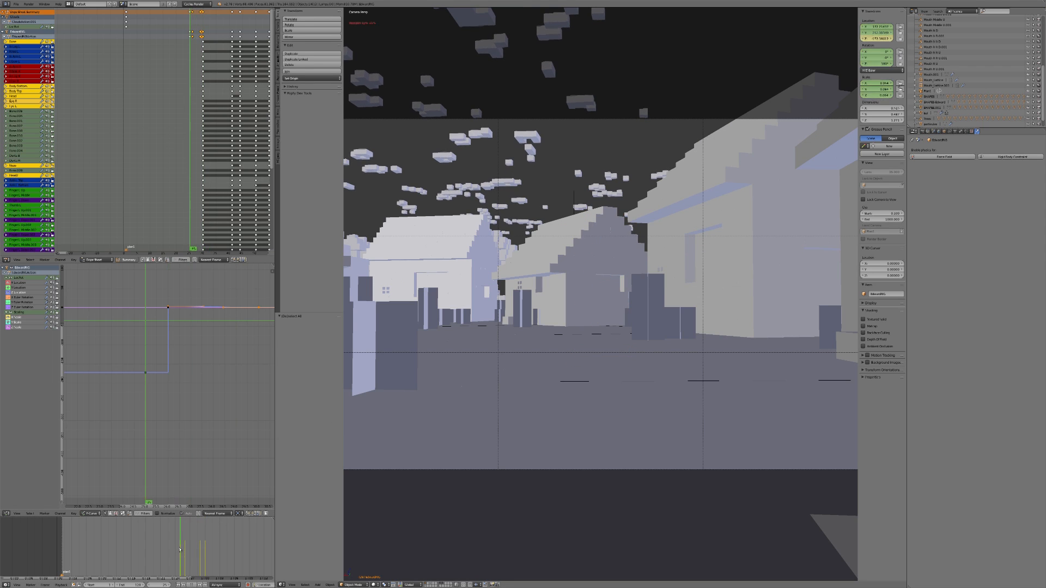
pyautogui.hotkey('alt', 'a')
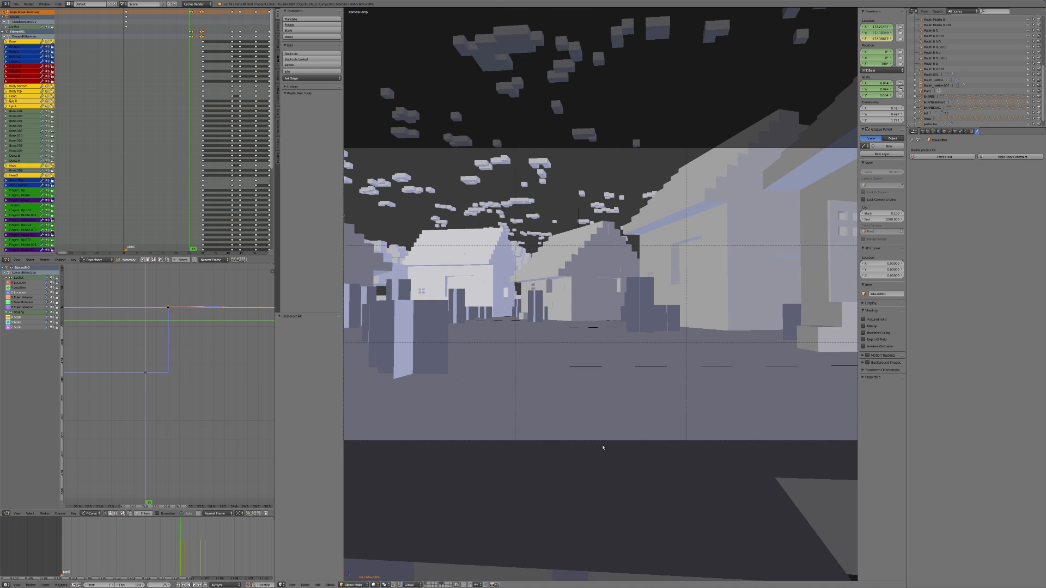
# Try Bezier interpolation on the rig's Z Location keyframe at the hidden position.
pyautogui.press('Right')
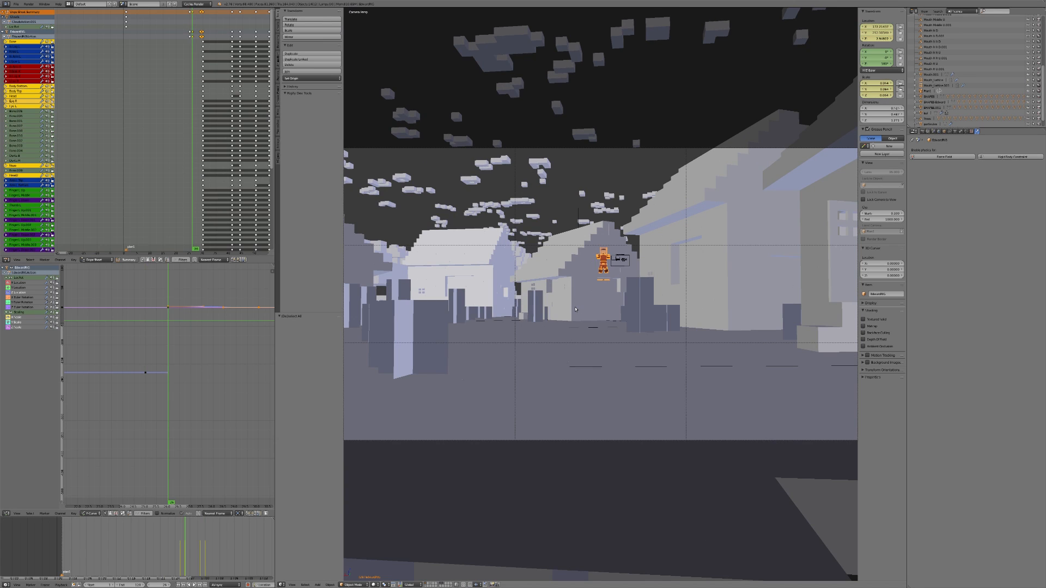
pyautogui.click(144, 373)
pyautogui.press('t')
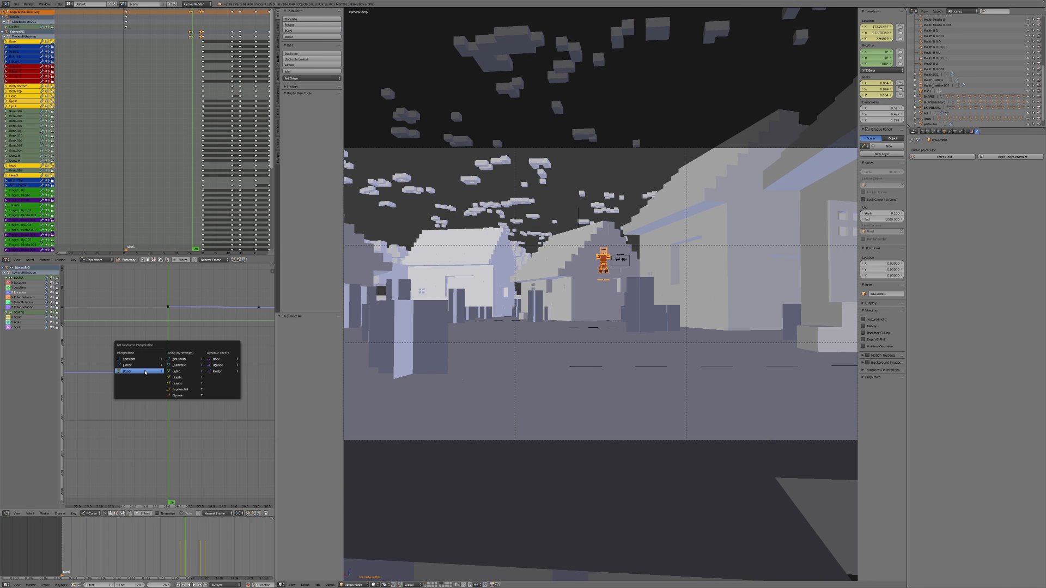
pyautogui.click(143, 365)
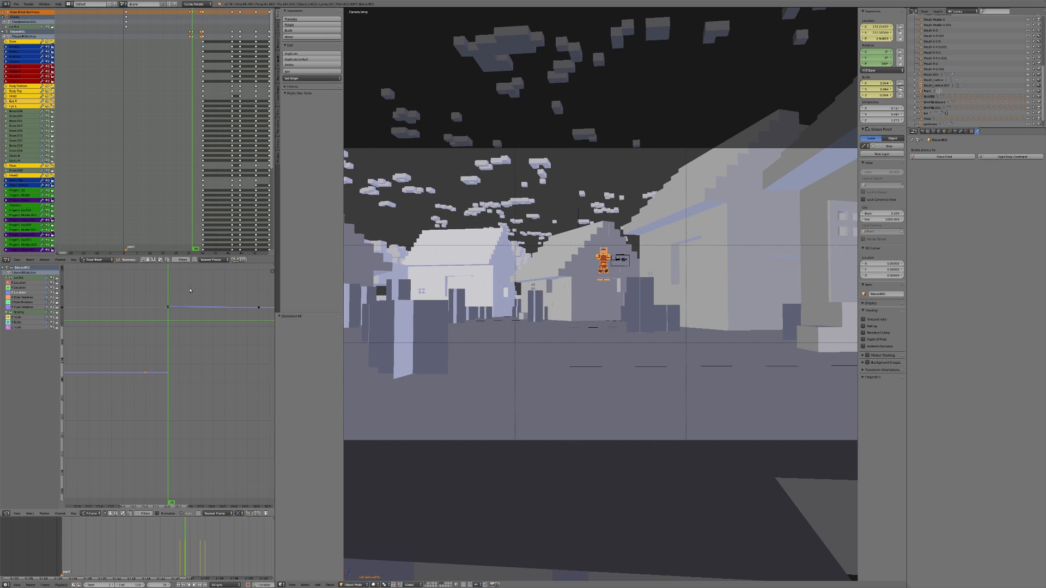
pyautogui.press('t')
pyautogui.click(161, 369)
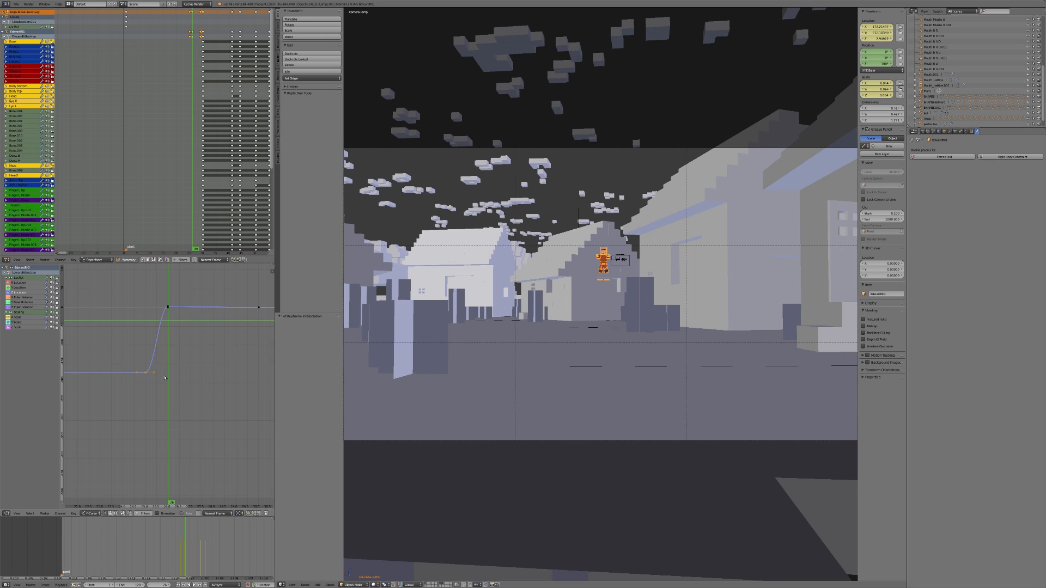
# Set the hidden-position Z Location keyframe to Constant interpolation and check the instant jump between the two frames.
pyautogui.press('t')
pyautogui.click(156, 346)
pyautogui.press('Left')
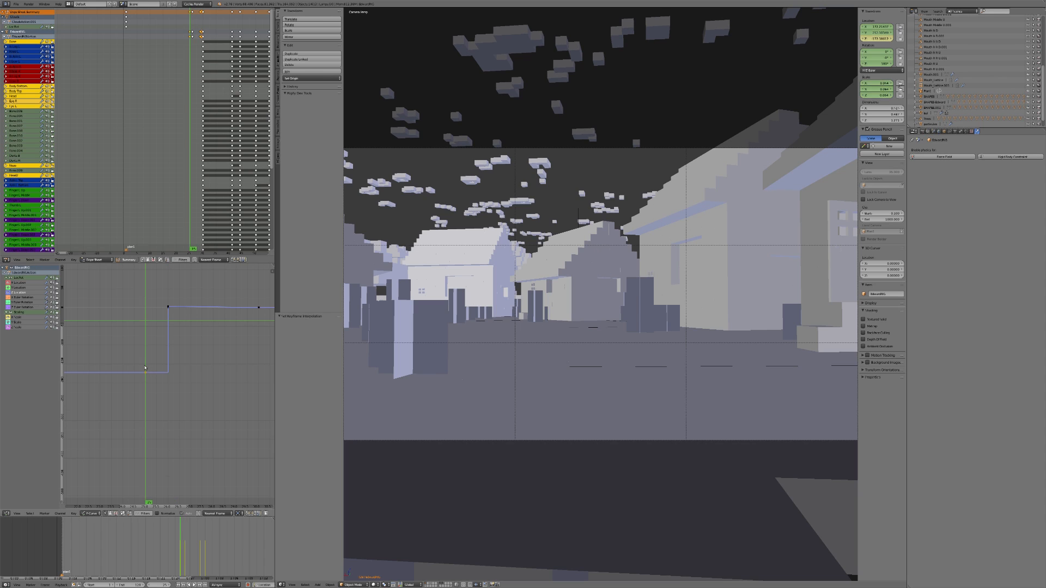
pyautogui.press('Right')
pyautogui.press('Left')
pyautogui.press('Right')
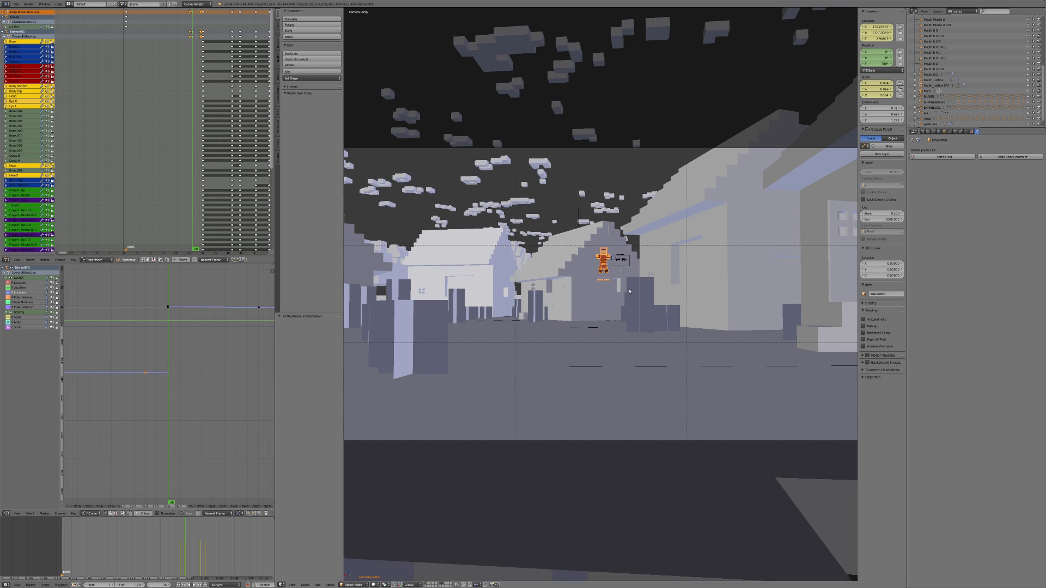
pyautogui.press('Left')
pyautogui.press('Right')
pyautogui.press('Left')
pyautogui.press('Right')
pyautogui.press('Left')
pyautogui.press('Right')
# Step back and forth through the pop-in frames to examine how the villager scales up and rises.
pyautogui.press('Right')
pyautogui.press('Right')
pyautogui.press('Right')
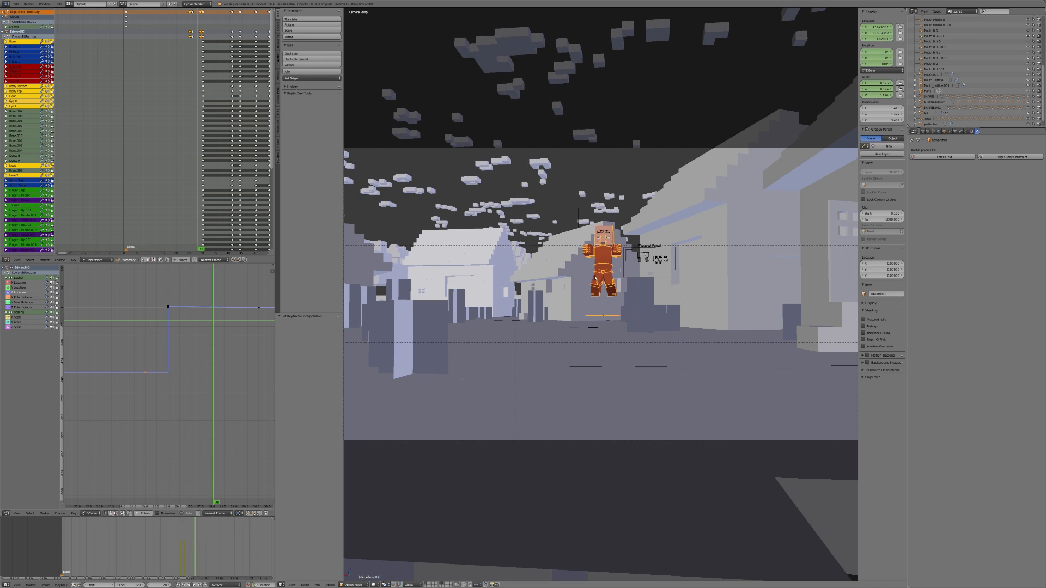
pyautogui.press('Left')
pyautogui.press('Left')
pyautogui.press('Left')
pyautogui.press('Left')
pyautogui.press('Right')
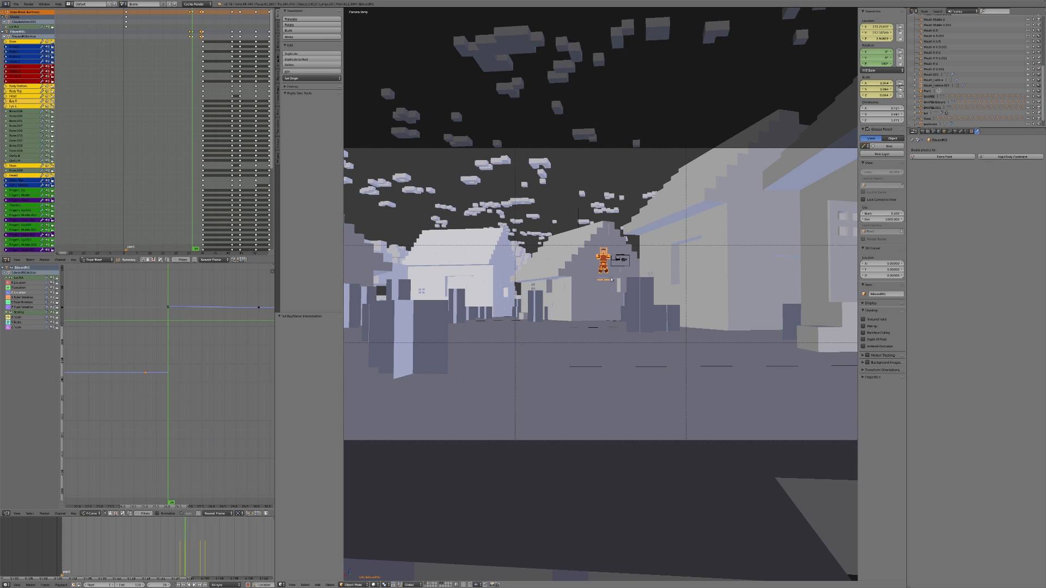
pyautogui.press('Right')
pyautogui.press('Right')
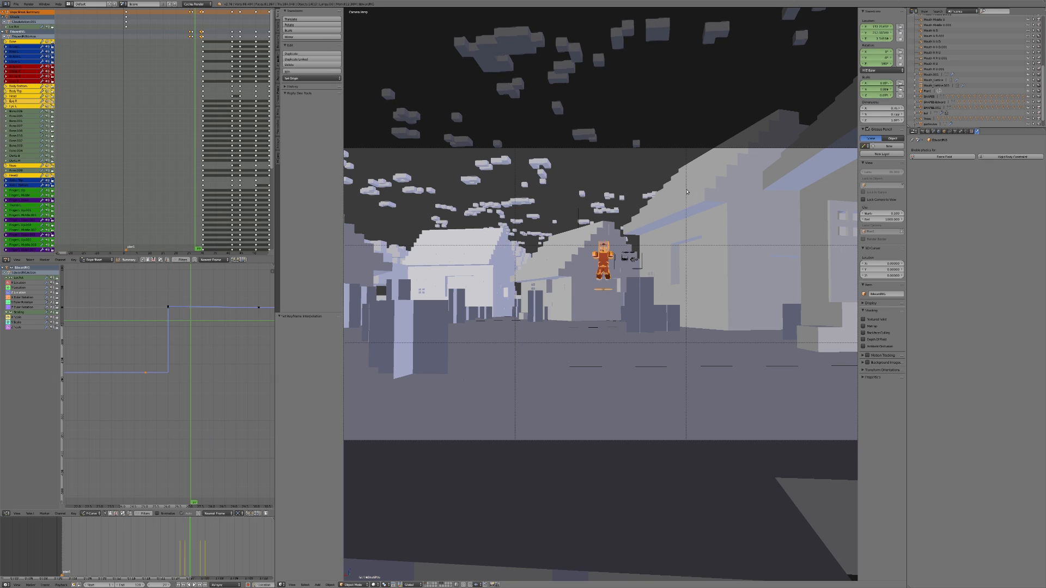
pyautogui.press('Right')
pyautogui.press('Right')
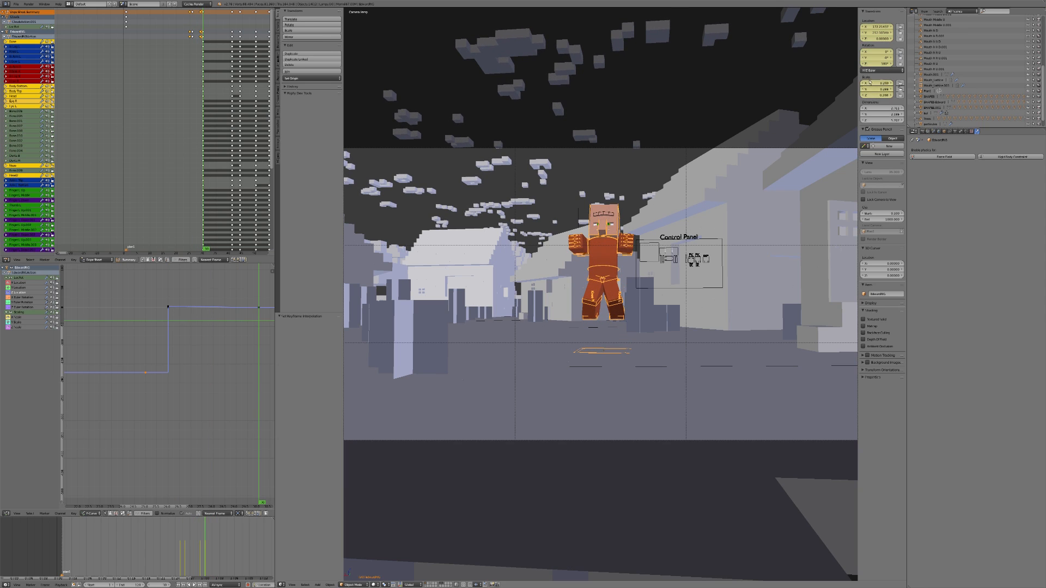
# Step forward frame by frame to examine how the villager lands and moves after the jump.
pyautogui.press('Right')
pyautogui.press('Right')
pyautogui.press('Right')
pyautogui.press('Right')
pyautogui.press('Right')
pyautogui.press('Right')
pyautogui.press('Right')
pyautogui.press('Right')
pyautogui.press('Right')
pyautogui.press('Right')
pyautogui.press('Right')
pyautogui.press('Right')
pyautogui.press('Right')
pyautogui.press('Right')
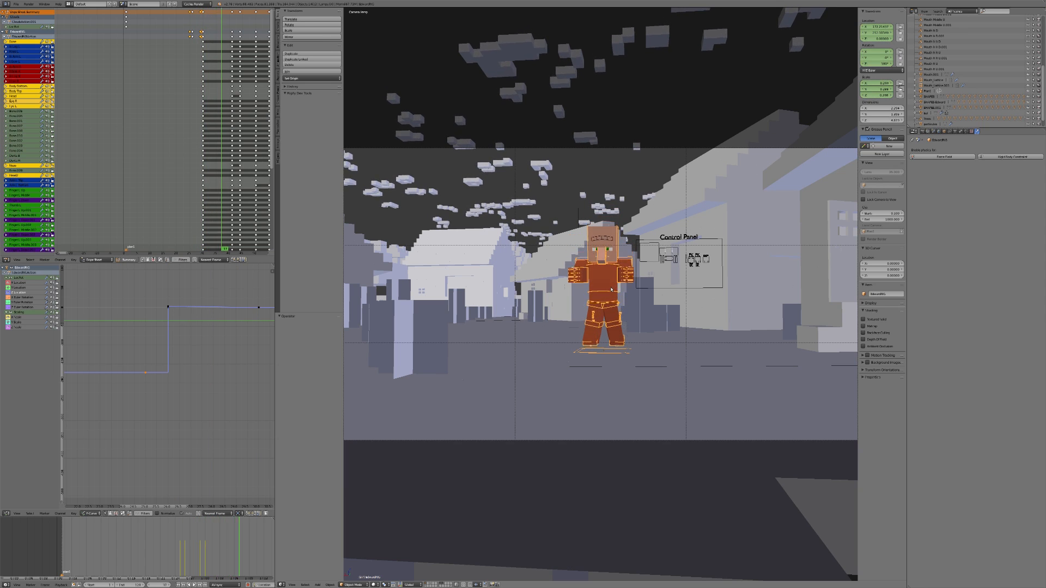
pyautogui.press('Right')
pyautogui.press('Right')
pyautogui.press('Right')
pyautogui.press('Right')
pyautogui.press('Right')
pyautogui.press('Right')
pyautogui.press('Right')
pyautogui.press('Right')
pyautogui.press('Right')
pyautogui.press('Right')
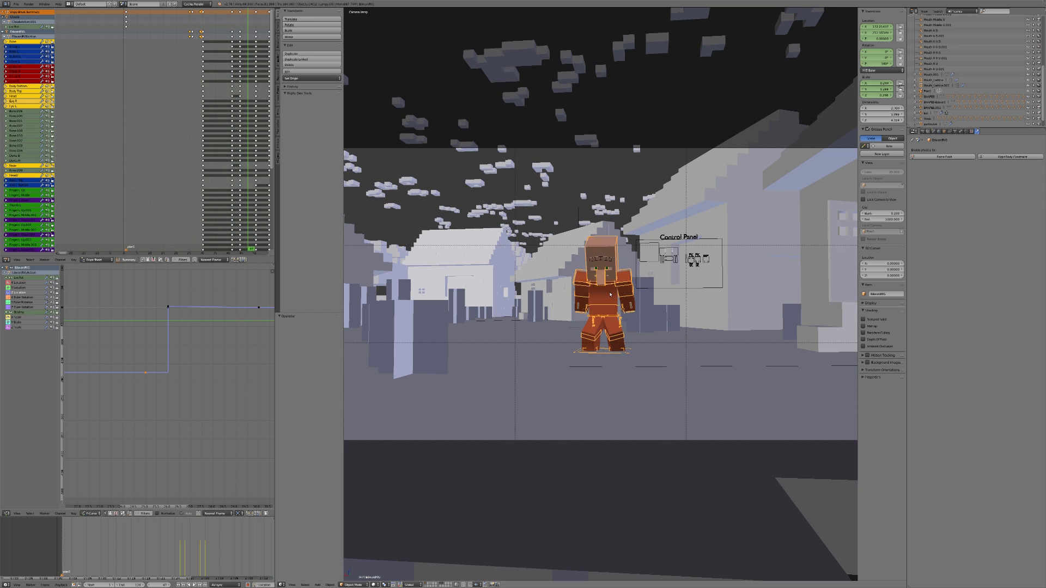
# Step forward frame by frame until the villager settles into its standing pose after the landing.
pyautogui.press('Right')
pyautogui.press('Right')
pyautogui.press('Right')
pyautogui.press('Right')
pyautogui.press('Right')
pyautogui.press('Right')
pyautogui.press('Right')
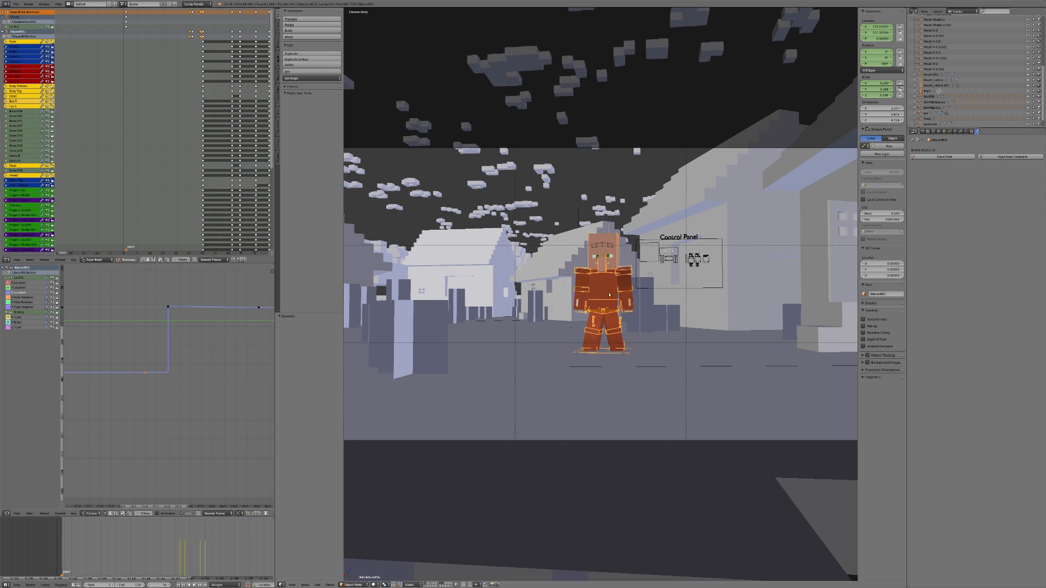
# Scrub and play back the pop-in sequence to review the whole appearance of the villager.
pyautogui.scroll(-5, 114, 548)
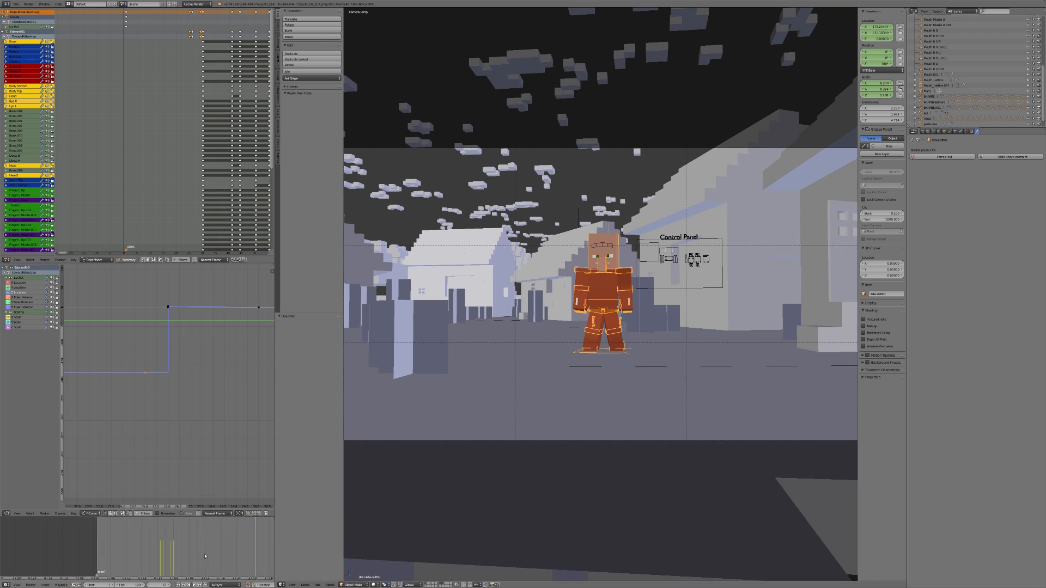
pyautogui.click(115, 550)
pyautogui.moveTo(115, 550); pyautogui.dragTo(167, 560)
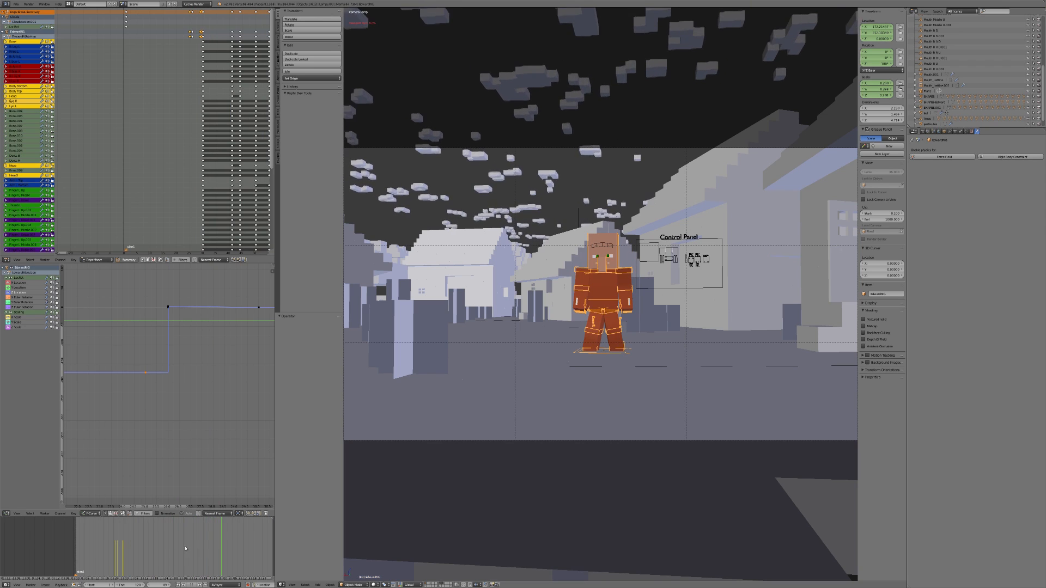
pyautogui.moveTo(182, 550); pyautogui.dragTo(167, 549)
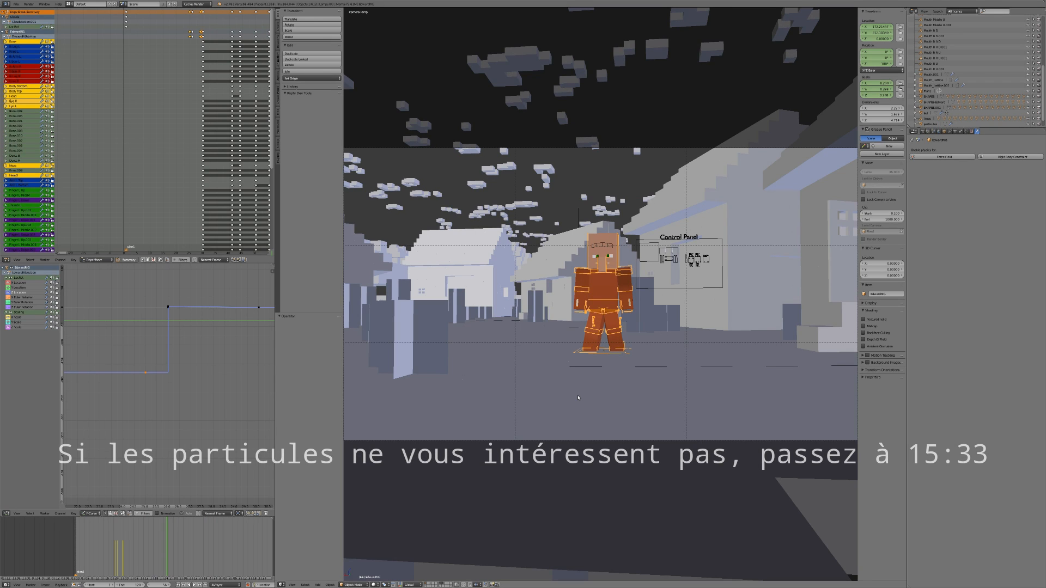
pyautogui.hotkey('alt', 'a')
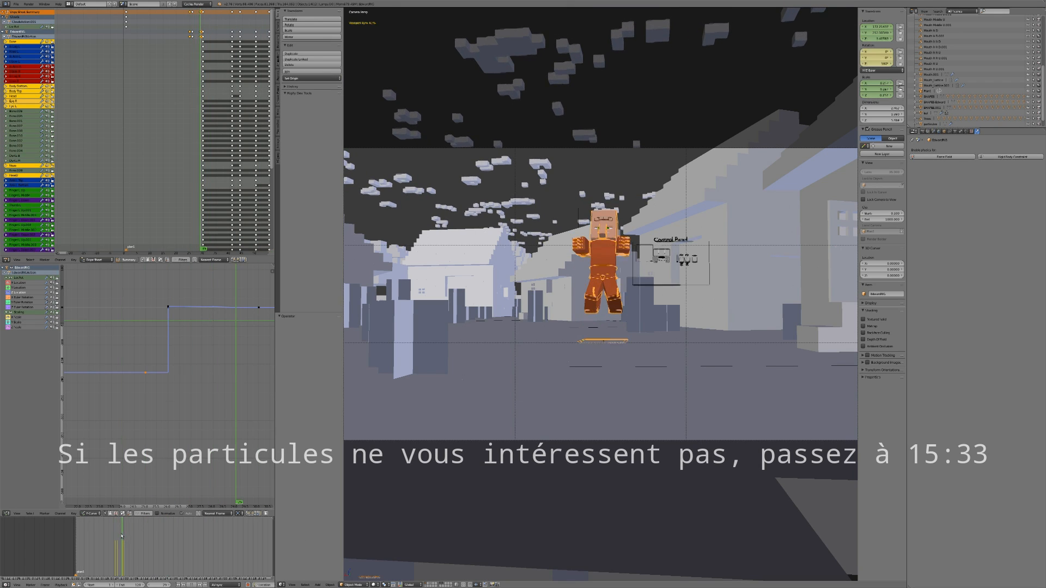
pyautogui.hotkey('alt', 'a')
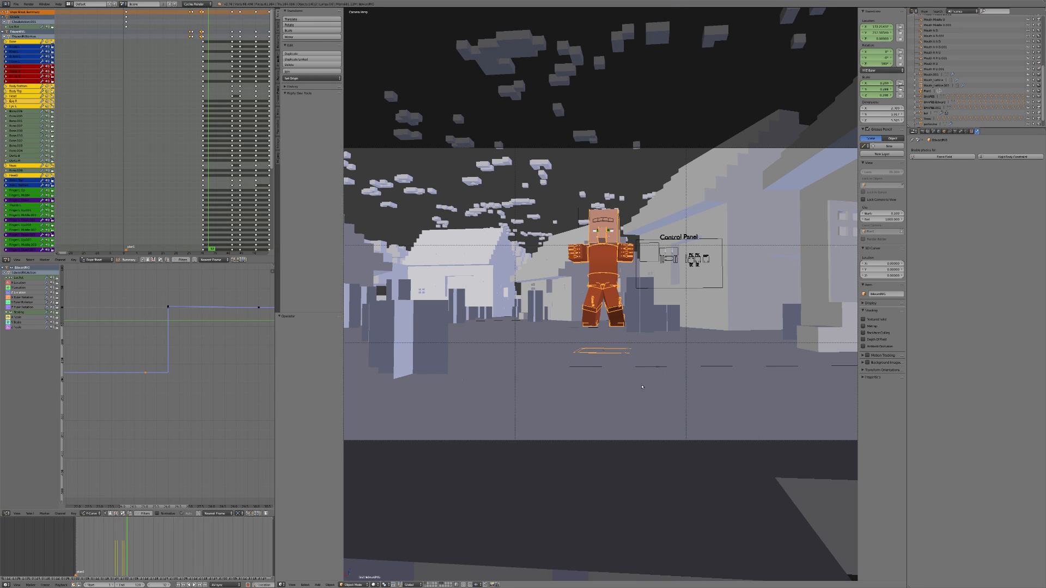
# Open the scene's render settings, replay the pop-in and stop on the frame where the villager appears in mid-air.
pyautogui.click(923, 132)
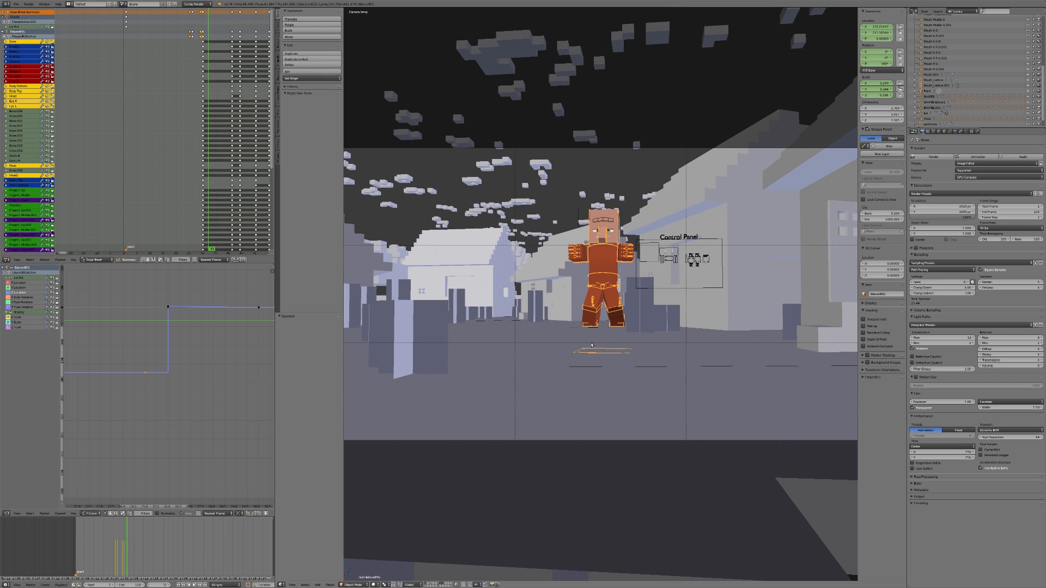
pyautogui.click(110, 552)
pyautogui.hotkey('alt', 'a')
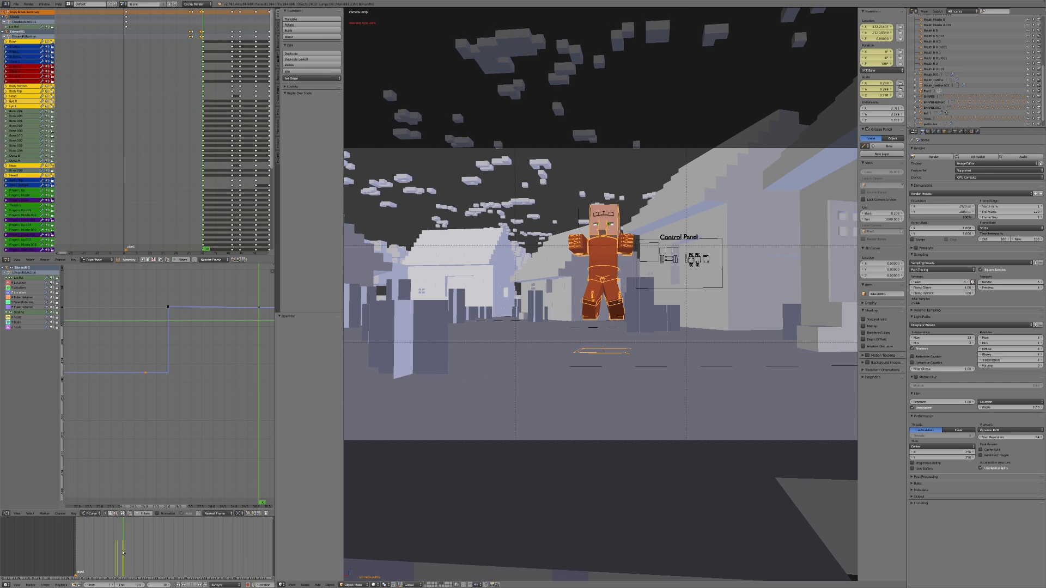
pyautogui.click(116, 548)
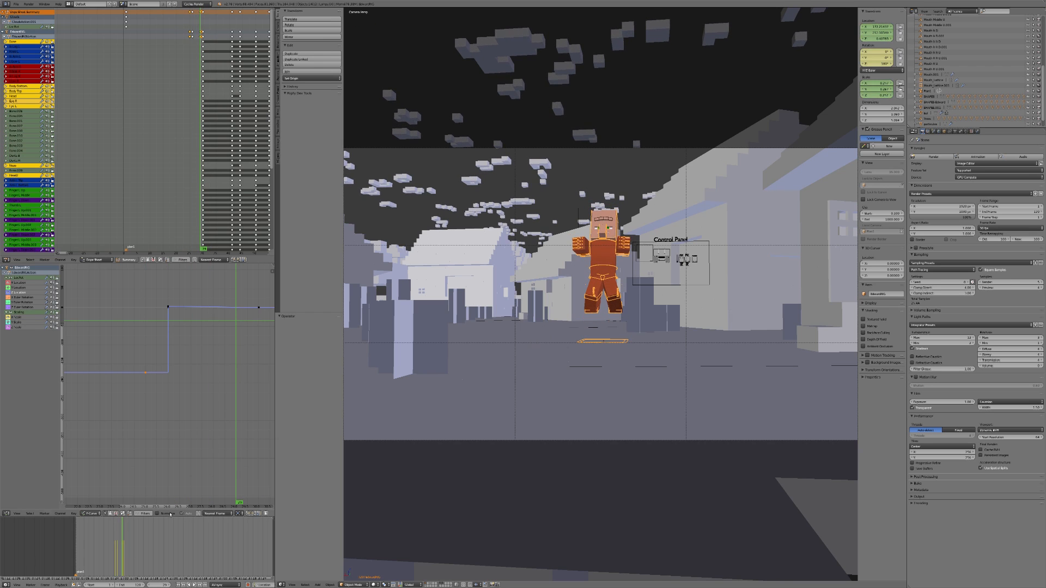
pyautogui.press('Right')
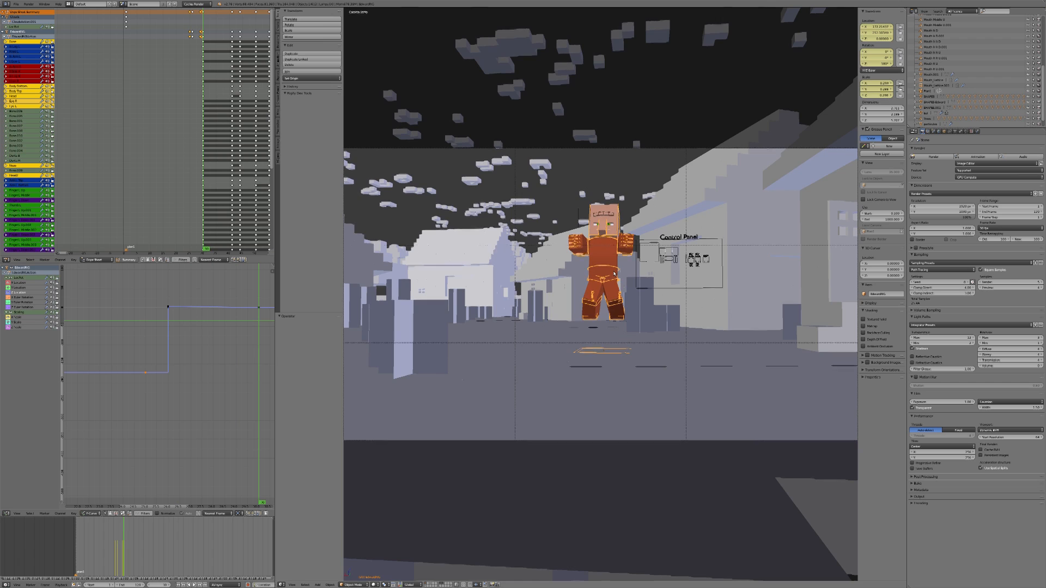
pyautogui.press('KP_Decimal')
pyautogui.moveTo(607, 283); pyautogui.dragTo(578, 324, button='middle')
pyautogui.scroll(-5, 577, 324)
pyautogui.scroll(4, 578, 325)
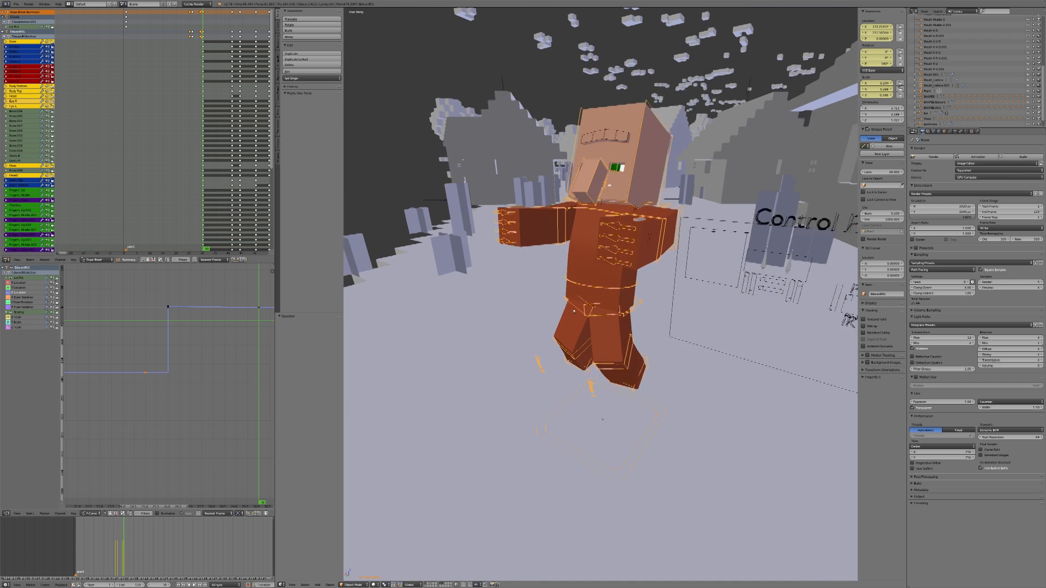
pyautogui.rightClick(435, 274)
pyautogui.press('KP_Decimal')
pyautogui.rightClick(527, 450)
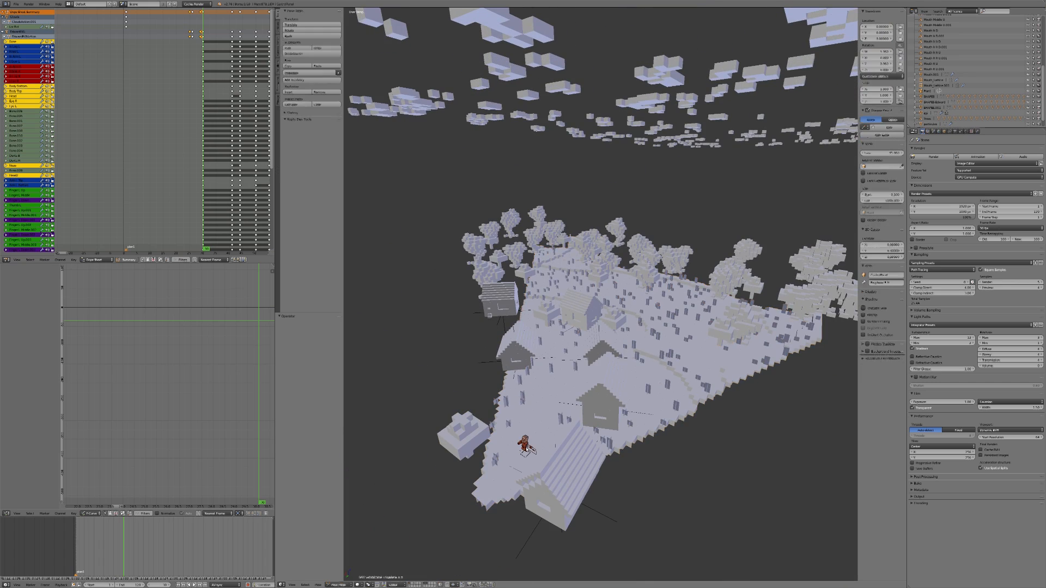
pyautogui.press('KP_Decimal')
pyautogui.scroll(-15, 521, 476)
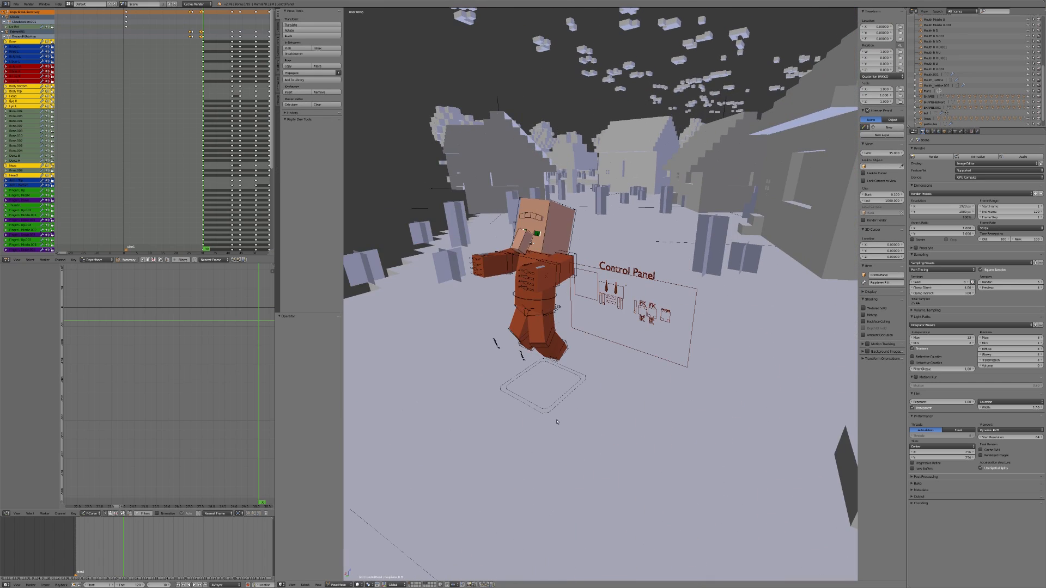
pyautogui.moveTo(520, 475); pyautogui.dragTo(589, 402, button='middle')
pyautogui.hotkey('ctrl', 'Tab')
pyautogui.rightClick(538, 427)
pyautogui.press('x')
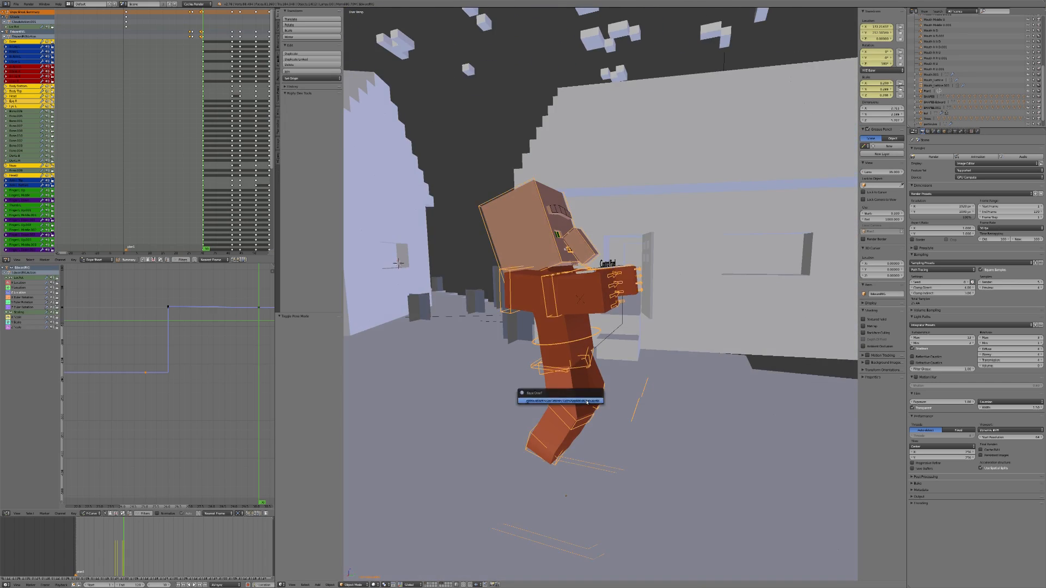
pyautogui.moveTo(583, 351); pyautogui.dragTo(584, 283, button='middle')
pyautogui.press('x')
pyautogui.scroll(1, 584, 283)
# Snap the 3D cursor to the selected villager rig's origin.
pyautogui.hotkey('shift', 'a')
pyautogui.moveTo(585, 282)
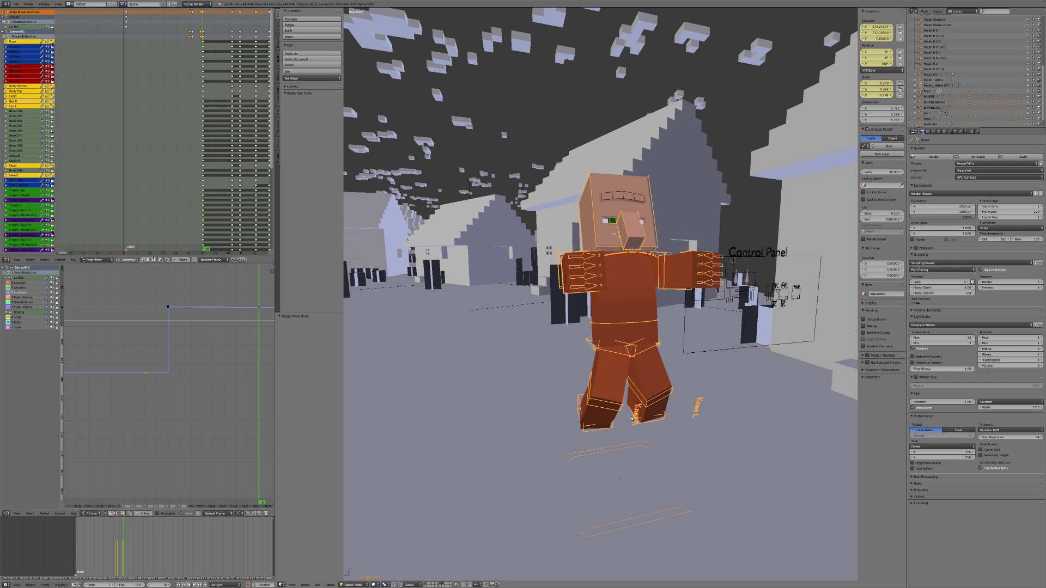
pyautogui.hotkey('shift', 's')
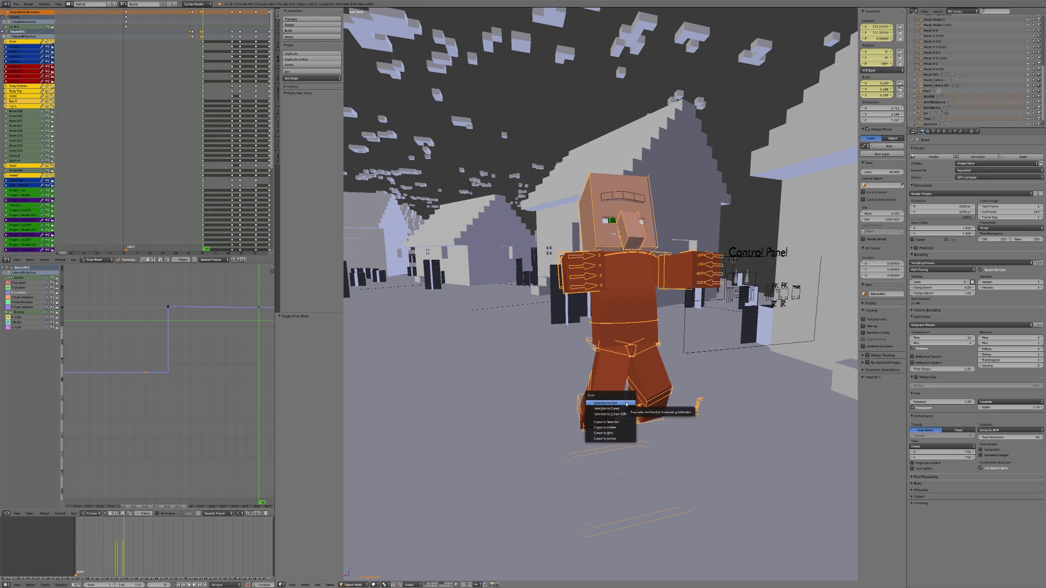
pyautogui.click(624, 421)
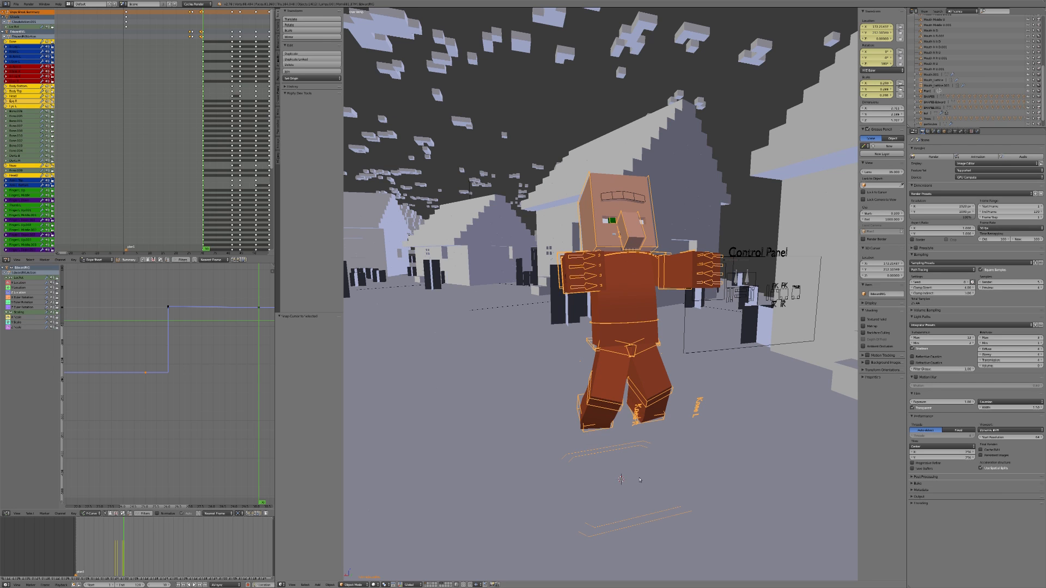
# Add a mesh cube at the 3D cursor and raise it to the villager's torso.
pyautogui.scroll(-3, 608, 463)
pyautogui.moveTo(588, 414)
pyautogui.mouseDown(button='middle')
pyautogui.moveTo(649, 401)
pyautogui.moveTo(580, 407)
pyautogui.mouseUp(button='middle')
pyautogui.scroll(-10, 581, 406)
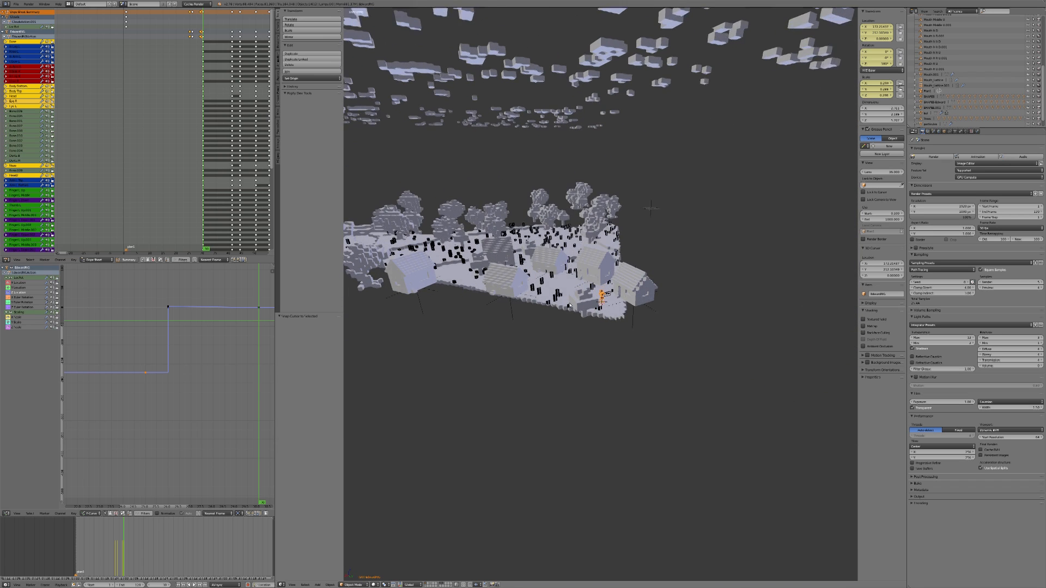
pyautogui.scroll(10, 622, 202)
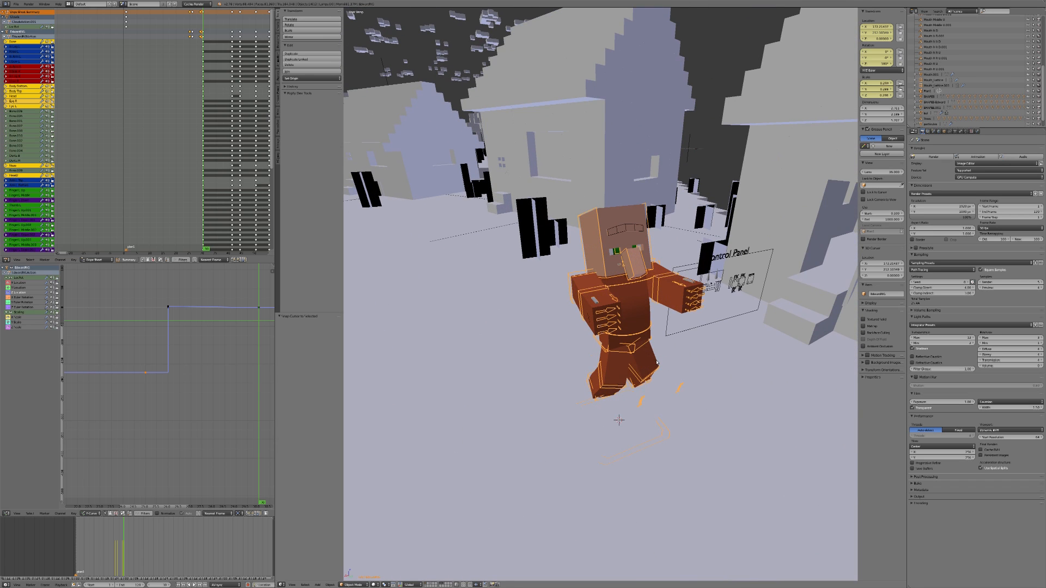
pyautogui.hotkey('shift', 'a')
pyautogui.moveTo(656, 363)
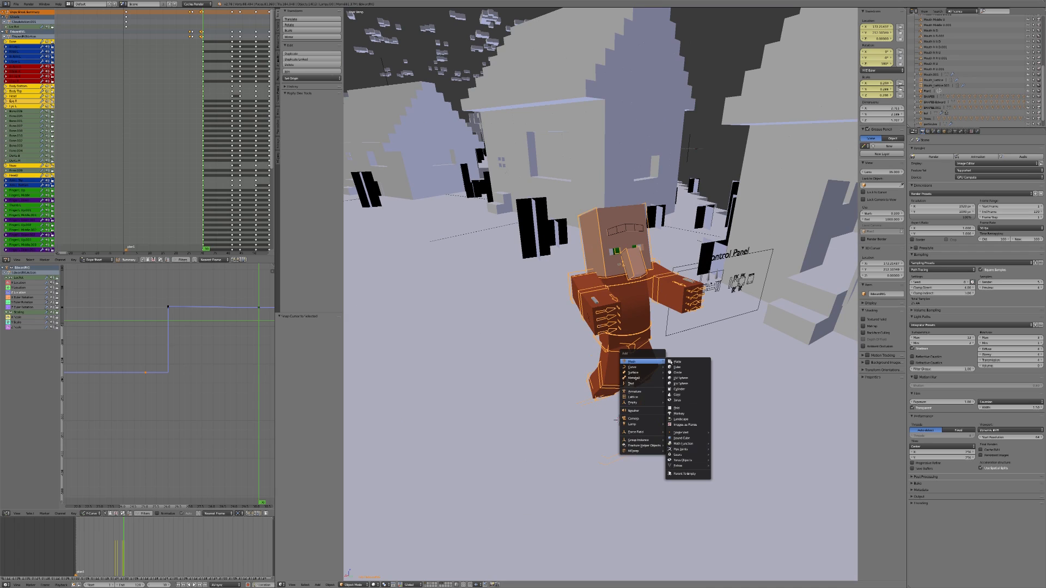
pyautogui.click(692, 368)
pyautogui.moveTo(692, 367); pyautogui.dragTo(645, 368, button='middle')
pyautogui.press('g')
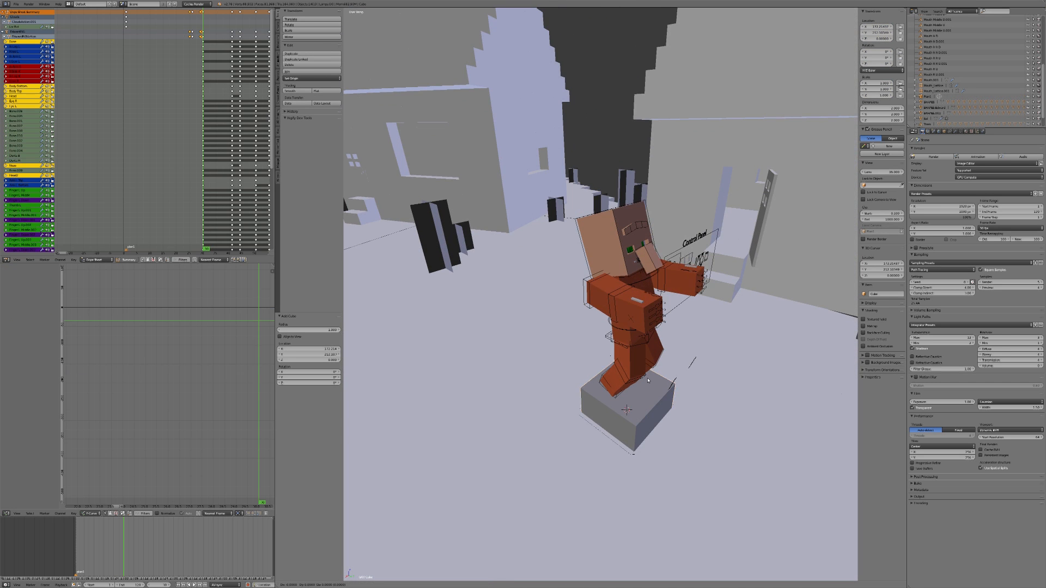
pyautogui.click(651, 283)
# Scale the cube along the Y and X axes to bring it closer to the torso's size.
pyautogui.moveTo(651, 283); pyautogui.dragTo(673, 250, button='middle')
pyautogui.scroll(3, 674, 251)
pyautogui.press('s')
pyautogui.press('y')
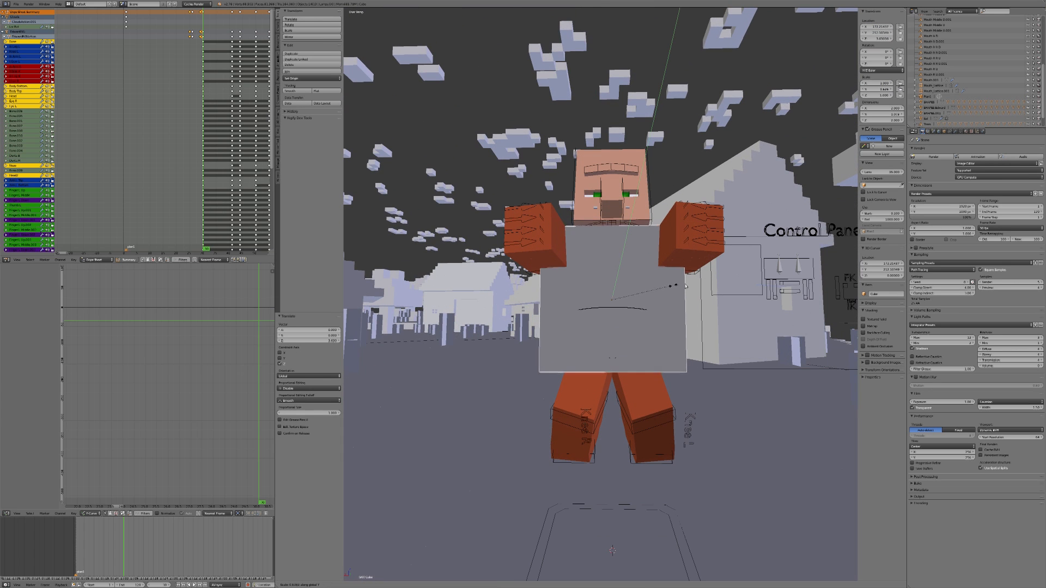
pyautogui.click(667, 294)
pyautogui.moveTo(667, 295); pyautogui.dragTo(616, 290, button='middle')
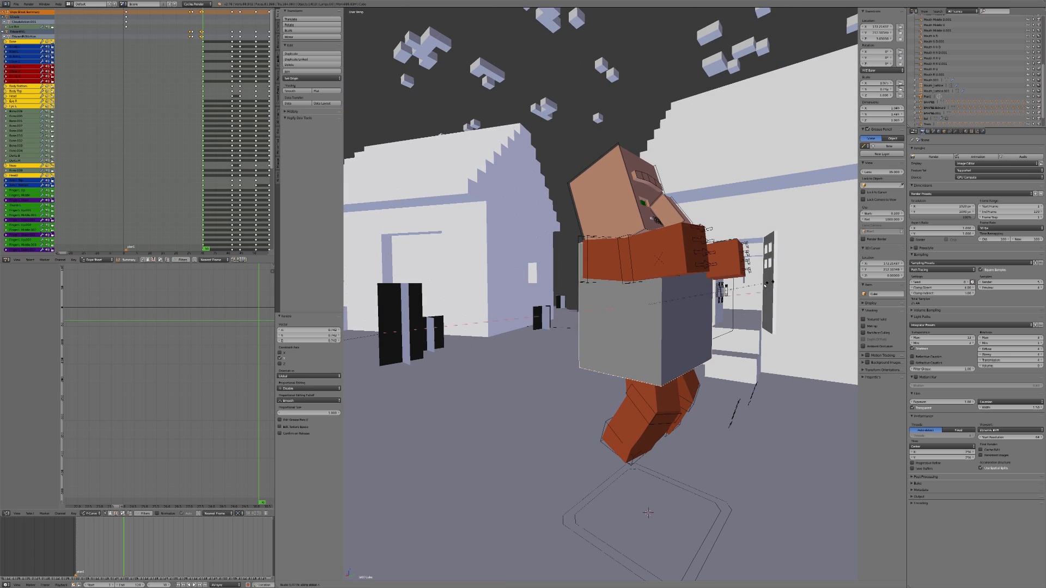
pyautogui.press('s')
pyautogui.press('x')
pyautogui.click(708, 294)
# Refine the cube's Y scale and adjust its height along Z to fit the torso.
pyautogui.moveTo(708, 294); pyautogui.dragTo(624, 307, button='middle')
pyautogui.press('s')
pyautogui.press('y')
pyautogui.click(670, 305)
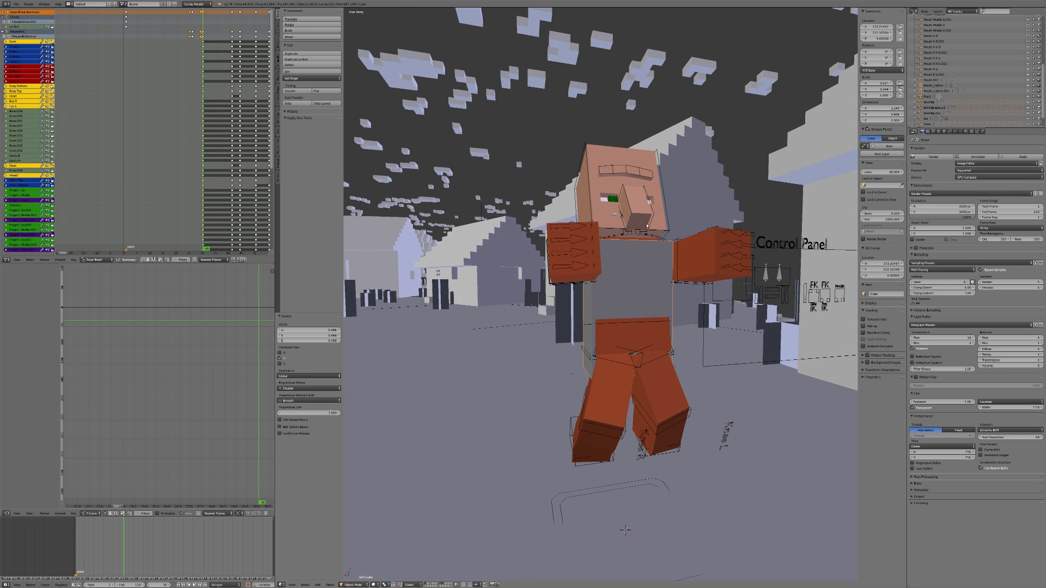
pyautogui.press('s')
pyautogui.press('z')
pyautogui.click(635, 239)
# Rotate the cube about the X axis to match the torso's lean, adjust its overall size and shift it along Z.
pyautogui.moveTo(634, 239); pyautogui.dragTo(724, 275, button='middle')
pyautogui.press('r')
pyautogui.press('x')
pyautogui.click(715, 350)
pyautogui.press('s')
pyautogui.click(731, 272)
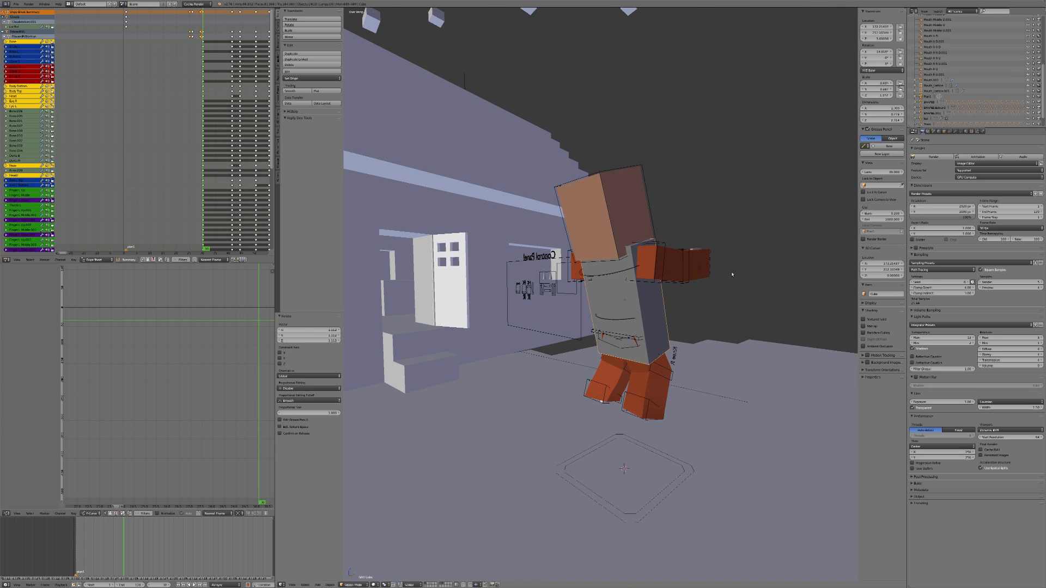
pyautogui.press('g')
pyautogui.press('z')
pyautogui.click(726, 266)
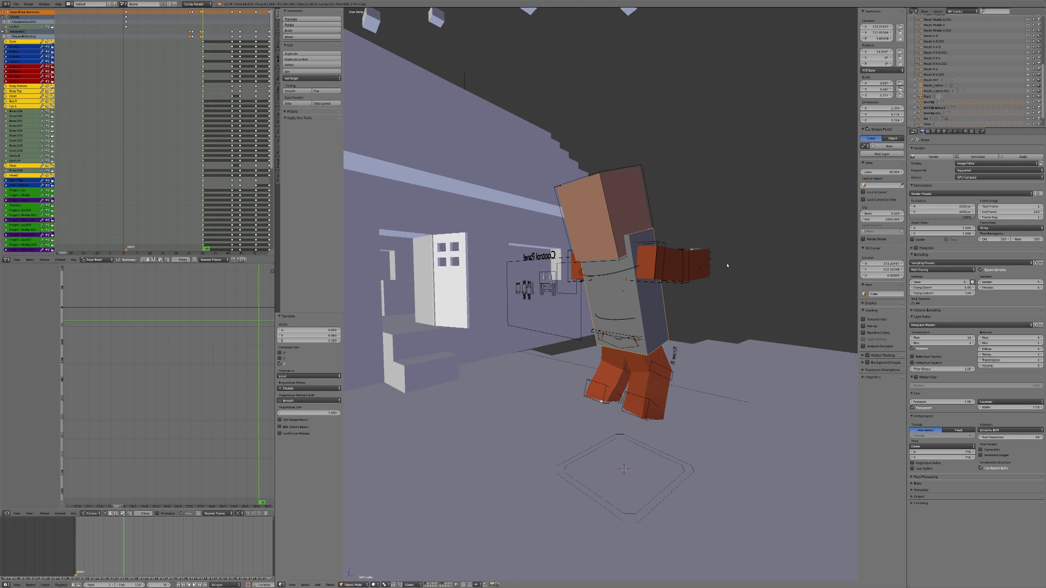
# Reposition the cube, sliding it along its local Z axis until it covers the villager's torso.
pyautogui.moveTo(724, 264); pyautogui.dragTo(654, 256, button='middle')
pyautogui.press('g')
pyautogui.click(639, 273)
pyautogui.press('g')
pyautogui.press('z')
pyautogui.press('z')
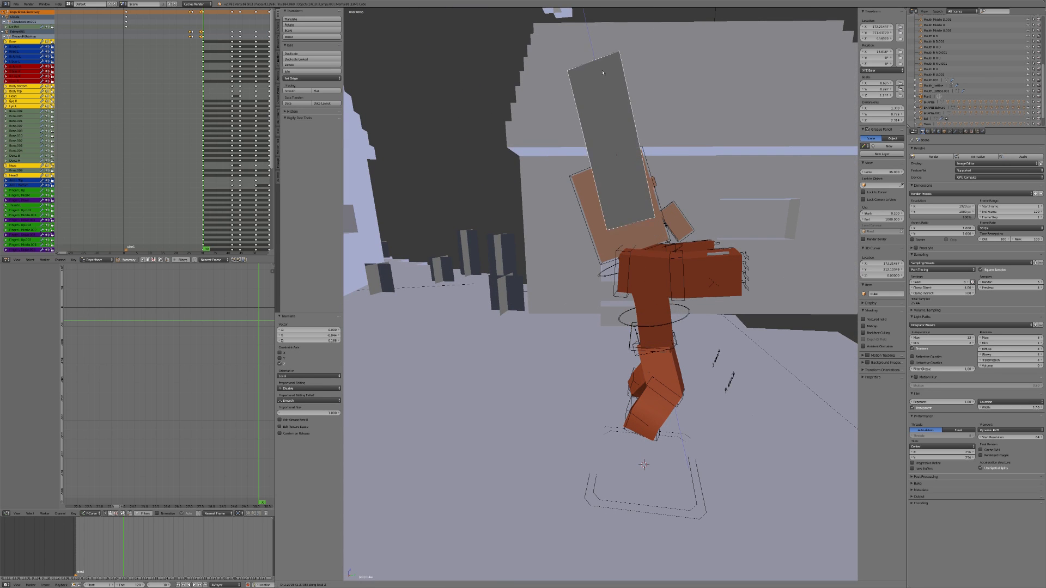
pyautogui.click(621, 261)
pyautogui.moveTo(621, 261); pyautogui.dragTo(611, 322, button='middle')
pyautogui.press('g')
pyautogui.press('z')
pyautogui.click(626, 267)
# Delete the bottom face of the torso cube in Edit Mode using face selection, and return to Object Mode.
pyautogui.press('Tab')
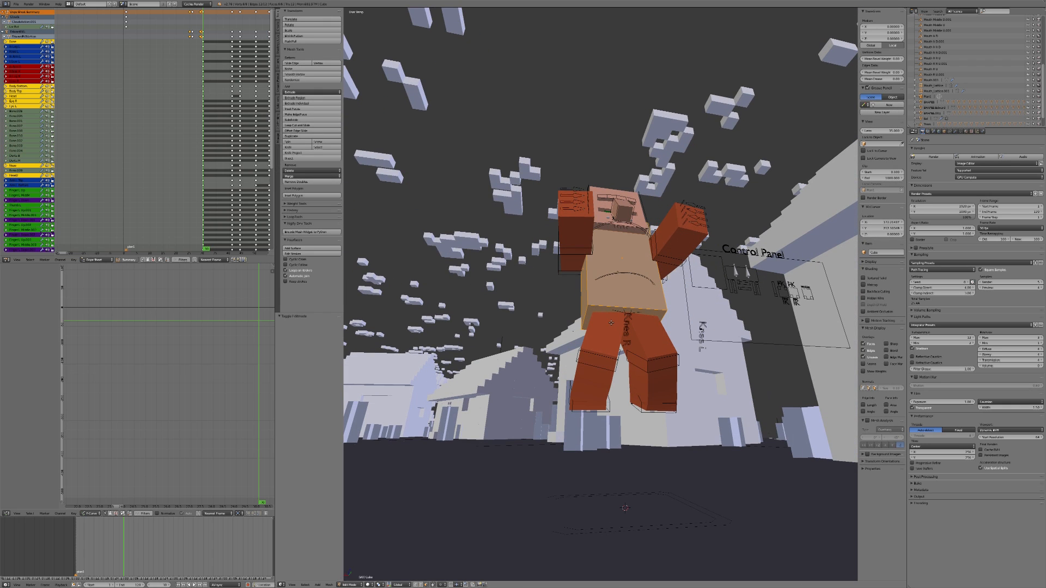
pyautogui.hotkey('ctrl', 'Tab')
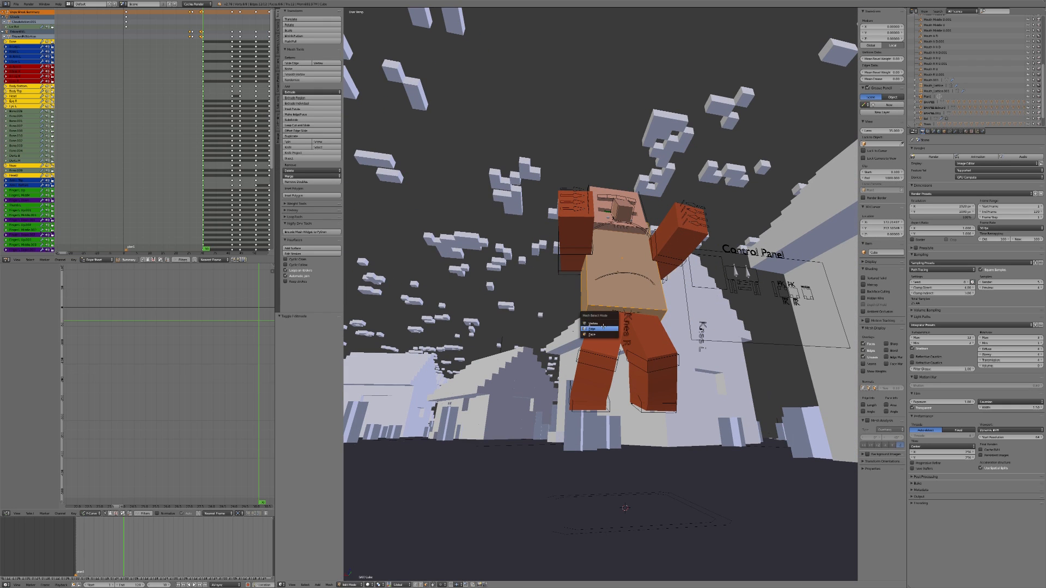
pyautogui.click(601, 327)
pyautogui.hotkey('ctrl', 'Tab')
pyautogui.click(585, 332)
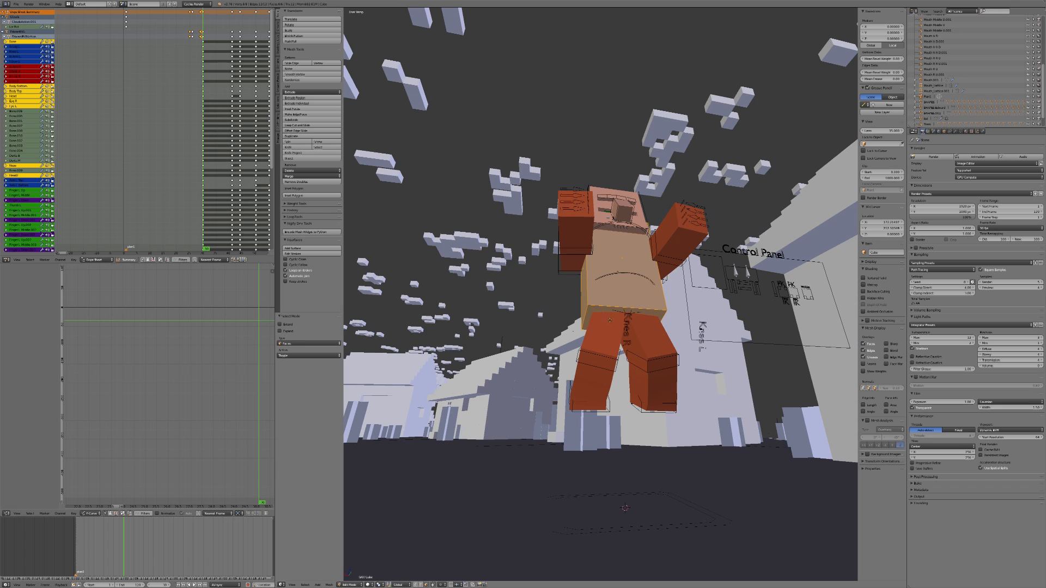
pyautogui.rightClick(581, 307)
pyautogui.press('x')
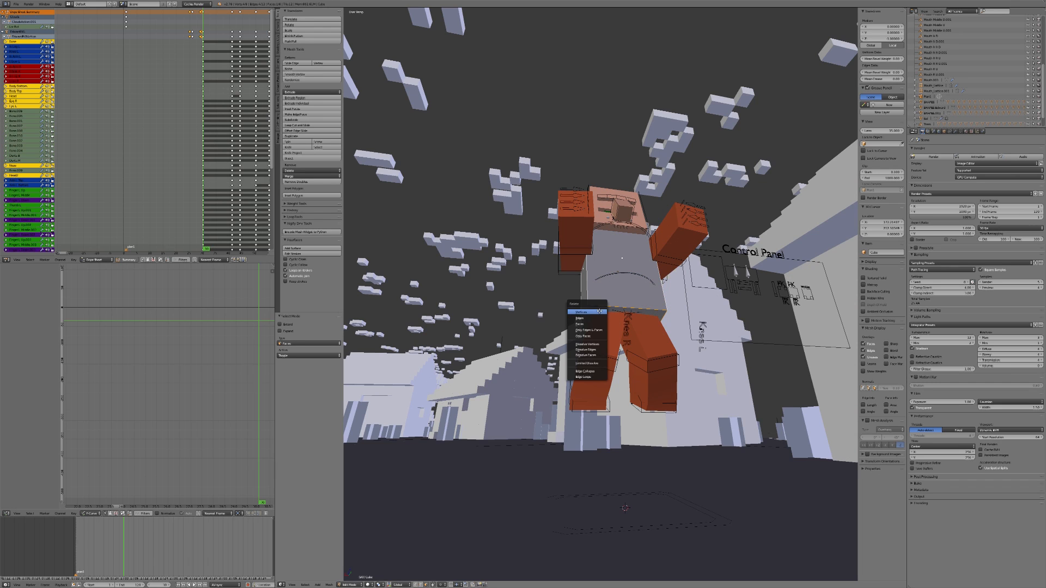
pyautogui.click(593, 323)
pyautogui.press('Tab')
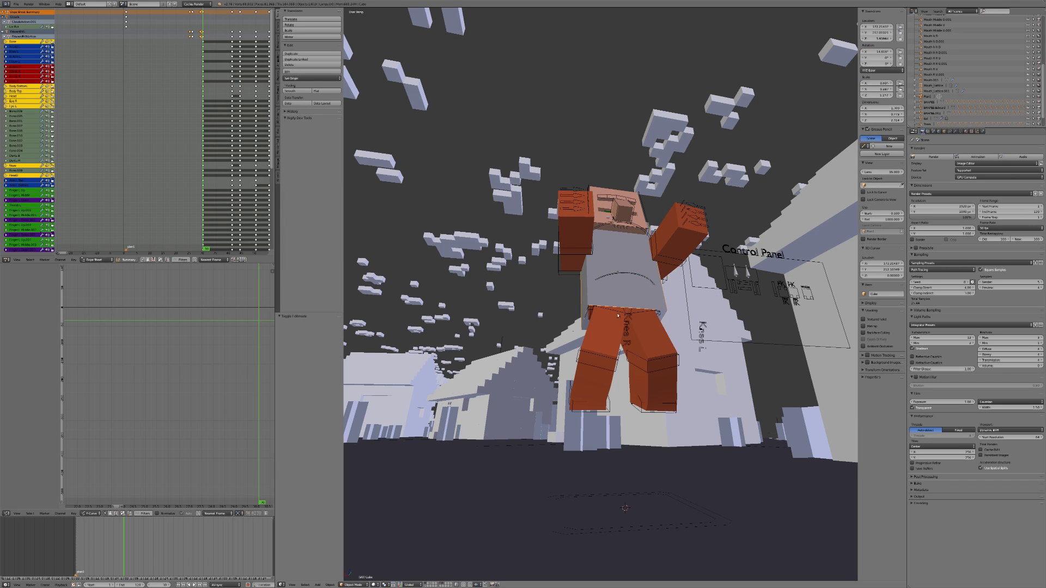
# Save the project over the existing file.
pyautogui.moveTo(615, 382); pyautogui.dragTo(602, 303, button='middle')
pyautogui.hotkey('ctrl', 's')
pyautogui.click(602, 302)
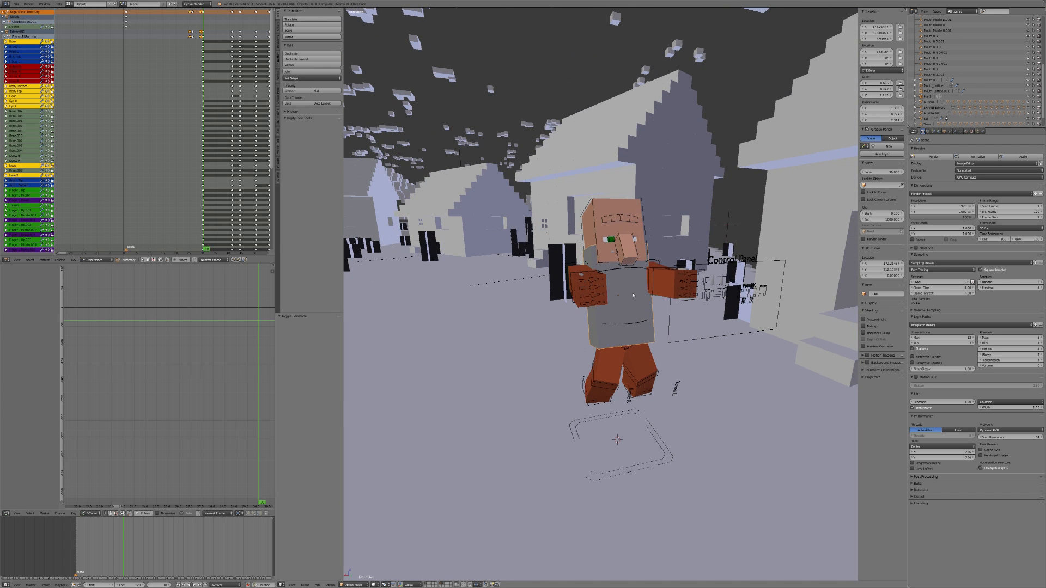
# Step back and forth through the landing frames to examine how the villager moves relative to the stationary cube.
pyautogui.press('Right')
pyautogui.press('Right')
pyautogui.press('Right')
pyautogui.press('Right')
pyautogui.press('Right')
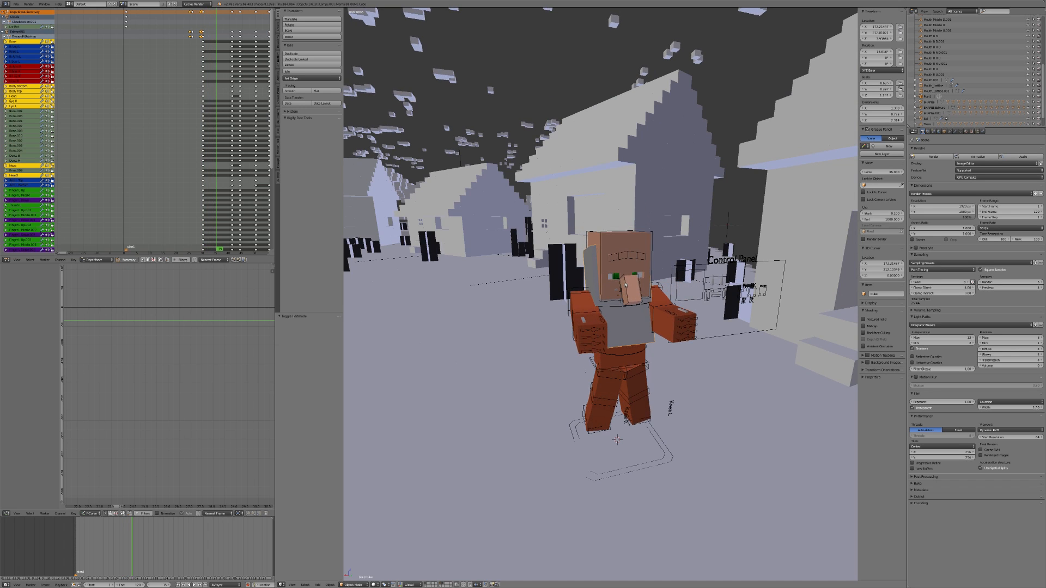
pyautogui.press('Right')
pyautogui.press('Right')
pyautogui.press('Right')
pyautogui.press('Right')
pyautogui.press('Left')
pyautogui.press('Left')
pyautogui.press('Left')
pyautogui.press('Left')
pyautogui.press('Left')
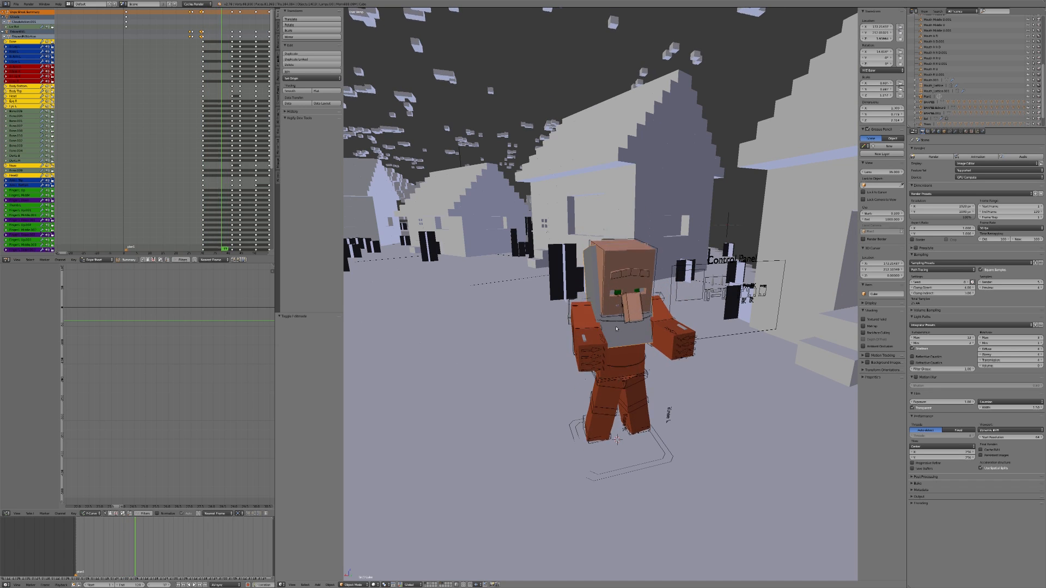
# Add a new particle system to the torso cube at the frame where the villager pops in, and rename its particle settings.
pyautogui.rightClick(593, 306)
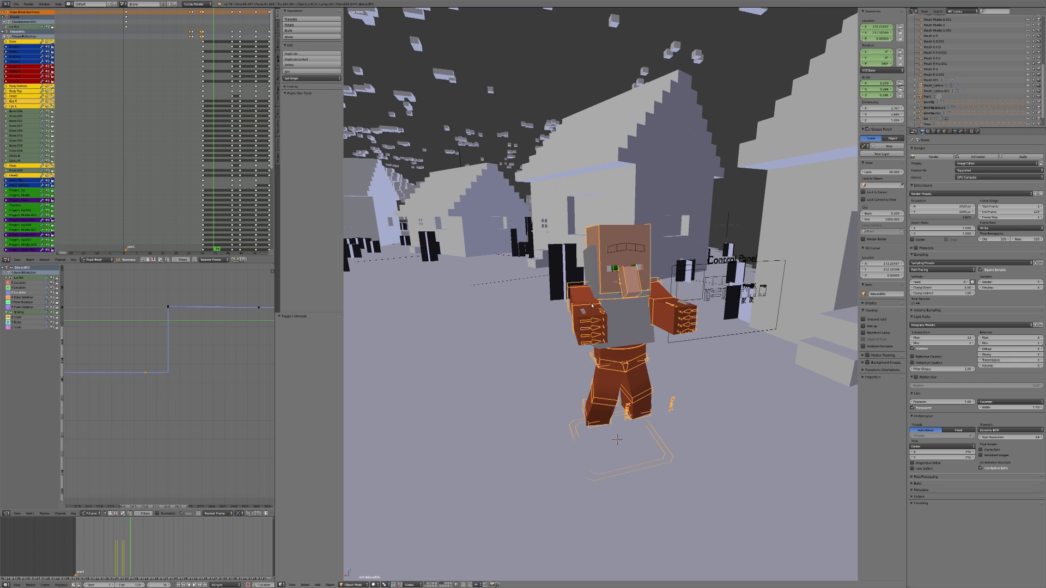
pyautogui.press('Left')
pyautogui.press('Left')
pyautogui.press('Left')
pyautogui.press('Left')
pyautogui.rightClick(639, 306)
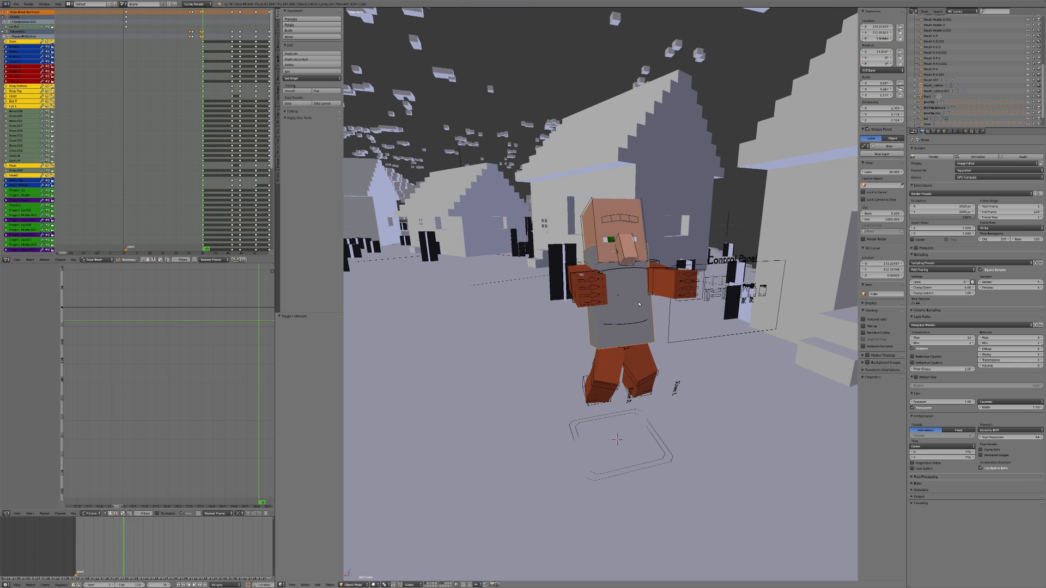
pyautogui.moveTo(639, 306); pyautogui.dragTo(555, 305, button='middle')
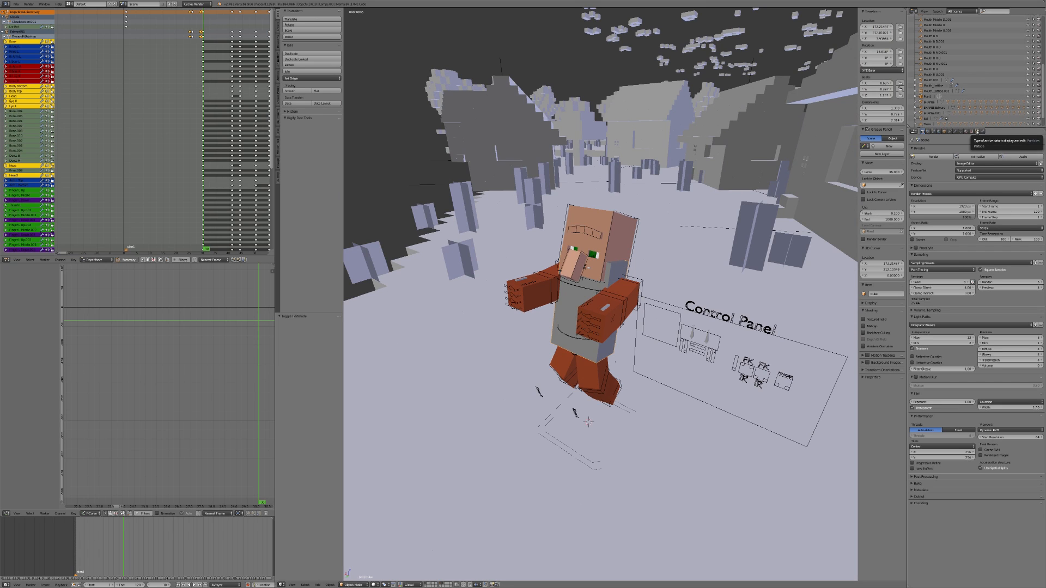
pyautogui.click(976, 131)
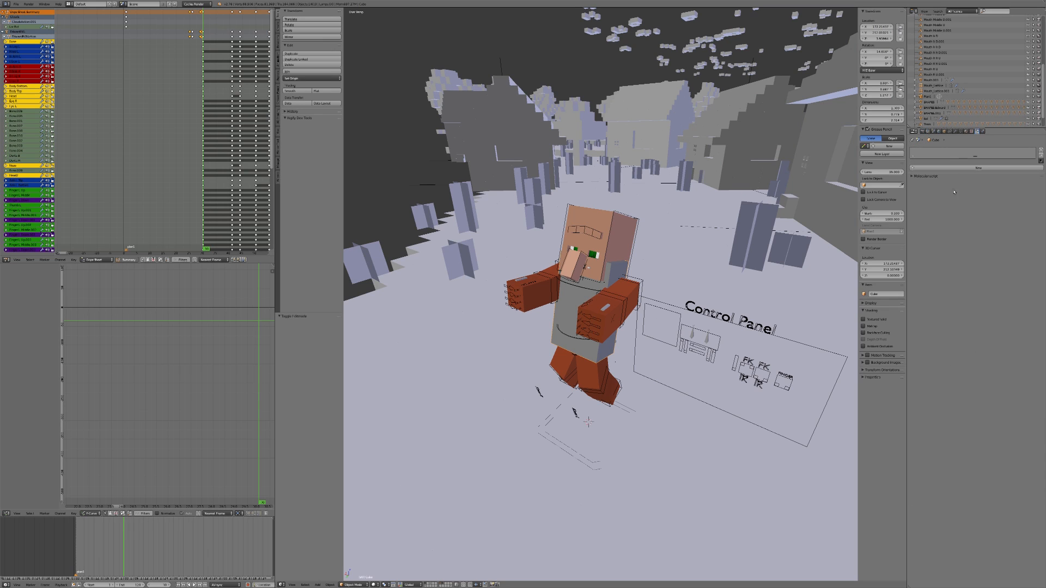
pyautogui.click(978, 167)
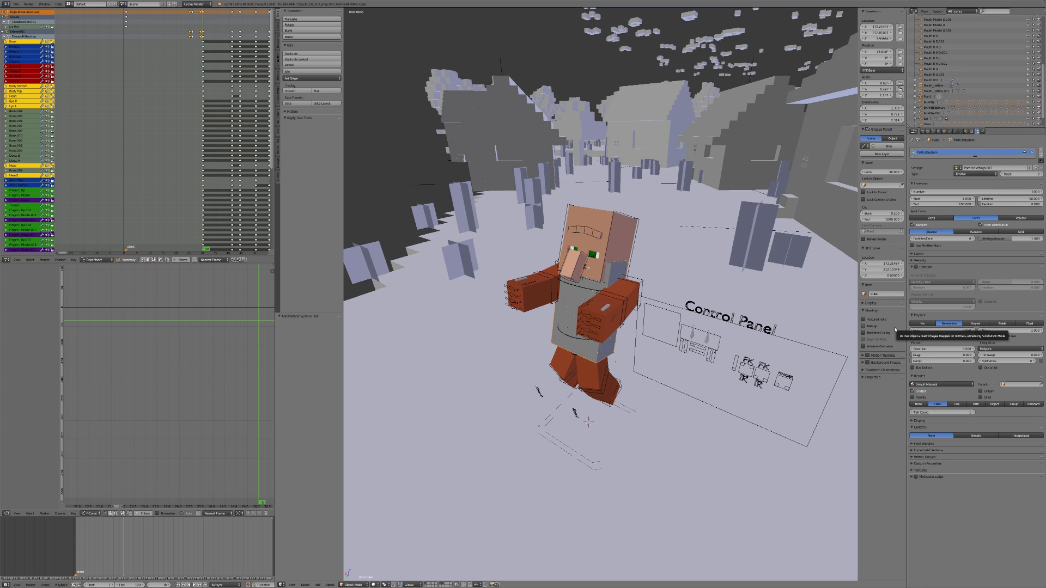
pyautogui.click(987, 167)
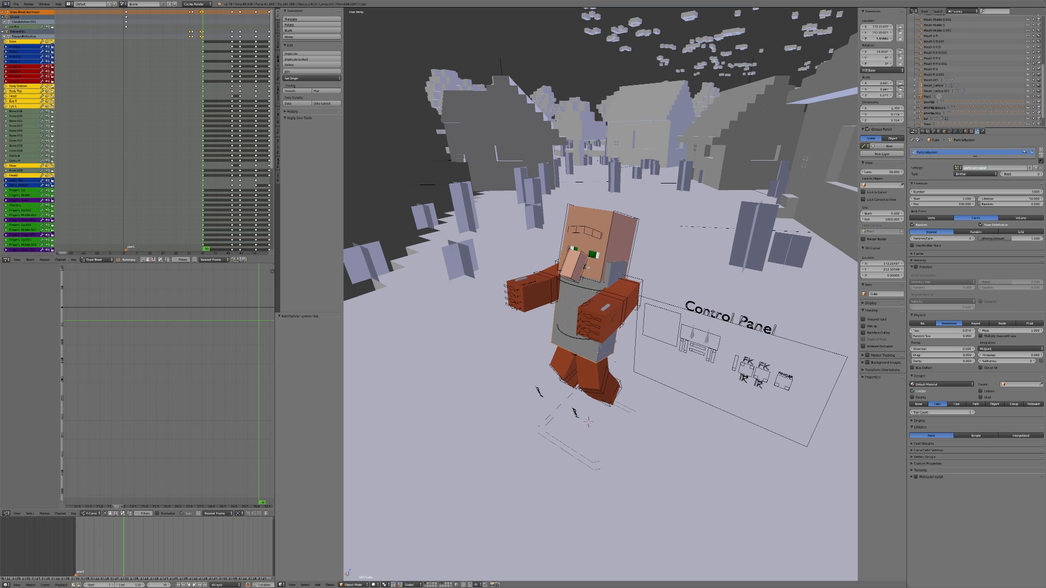
pyautogui.press('Return')
# Try the Hair type on the cube's particle system and return it to Emitter.
pyautogui.click(978, 174)
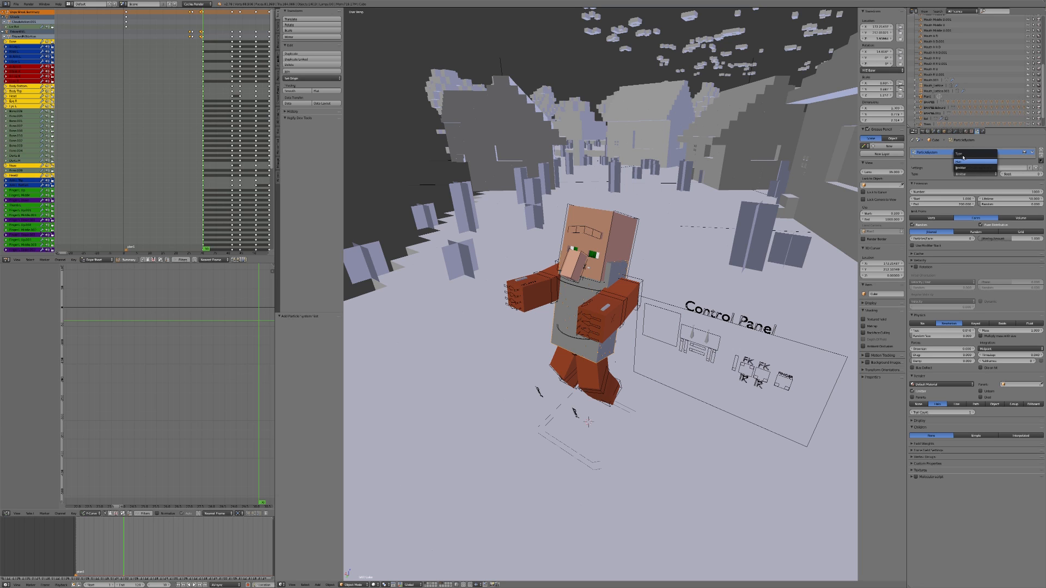
pyautogui.click(975, 162)
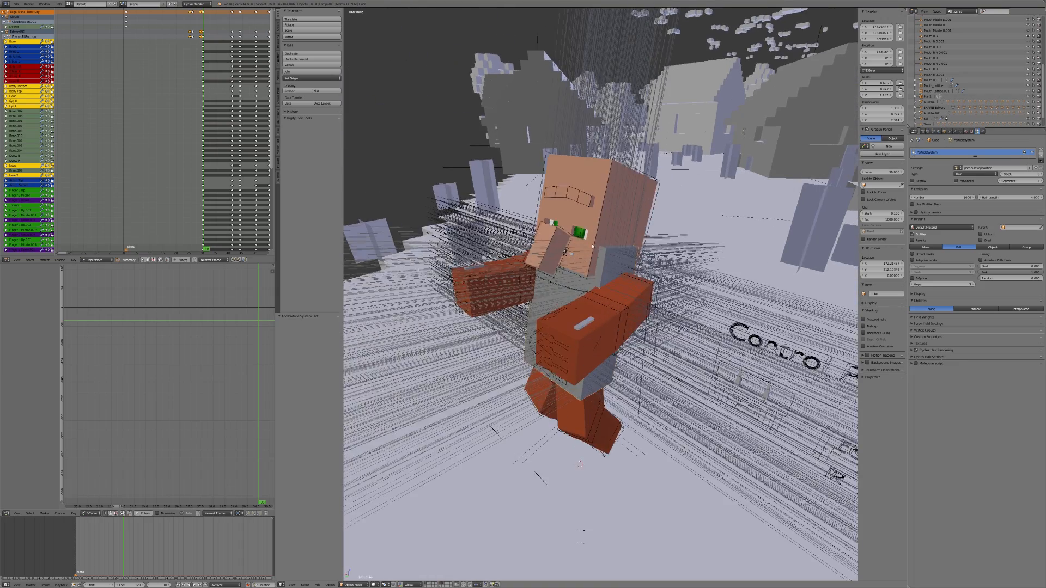
pyautogui.moveTo(597, 250); pyautogui.dragTo(640, 245, button='middle')
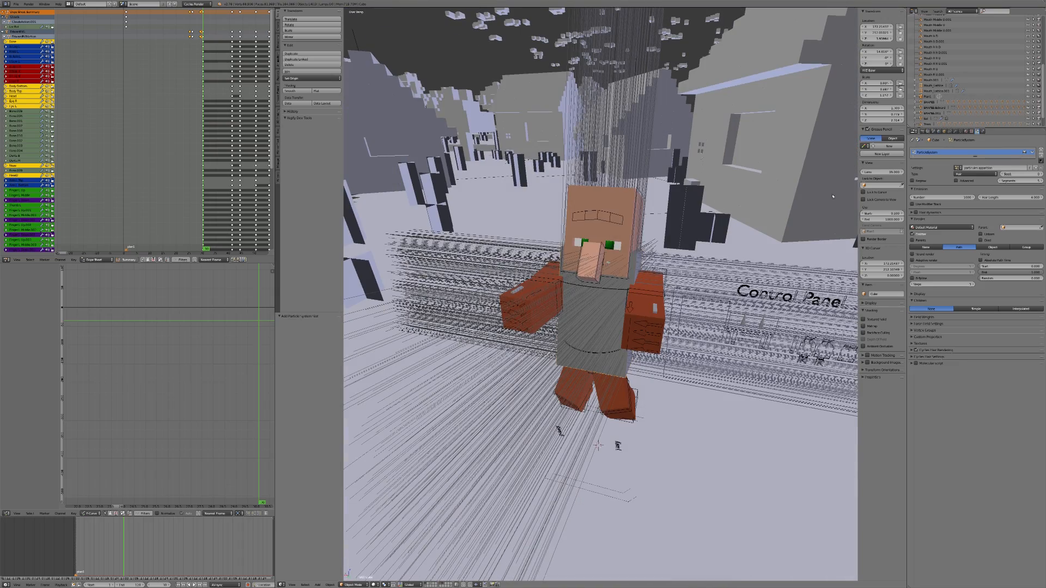
pyautogui.click(961, 174)
pyautogui.click(961, 169)
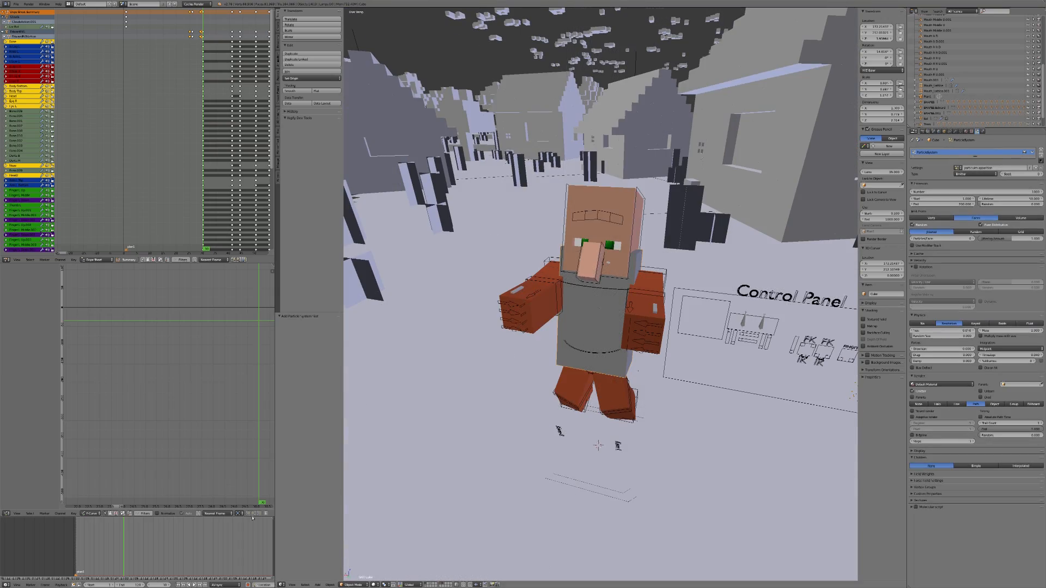
# Play the animation and scrub through it to examine how the particles emit from the torso cube around the villager.
pyautogui.hotkey('alt', 'a')
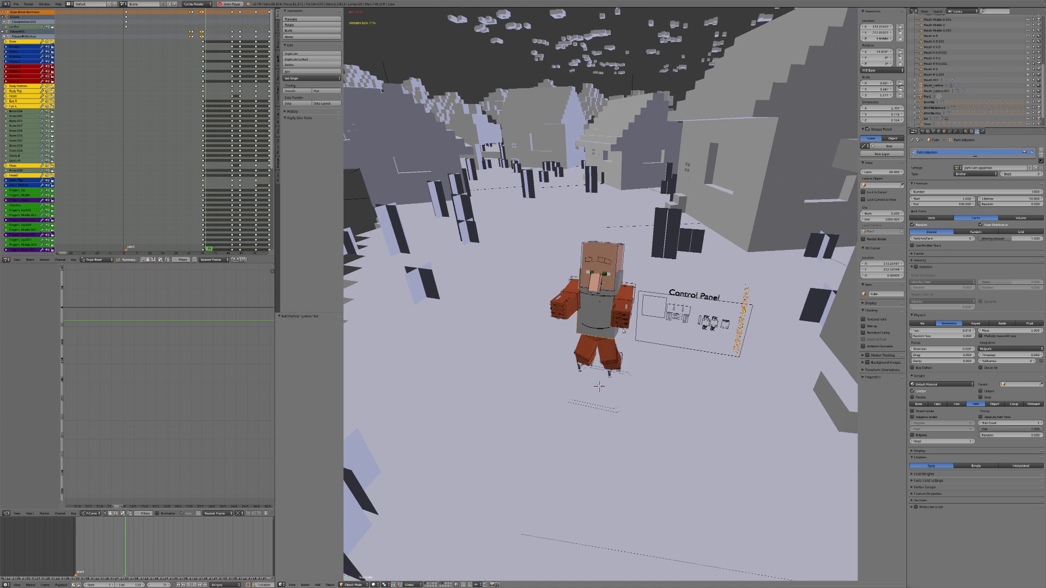
pyautogui.scroll(-3, 623, 331)
pyautogui.moveTo(623, 331); pyautogui.dragTo(615, 294, button='middle')
pyautogui.hotkey('alt', 'a')
pyautogui.scroll(2, 544, 375)
pyautogui.moveTo(513, 393); pyautogui.dragTo(512, 402, button='middle')
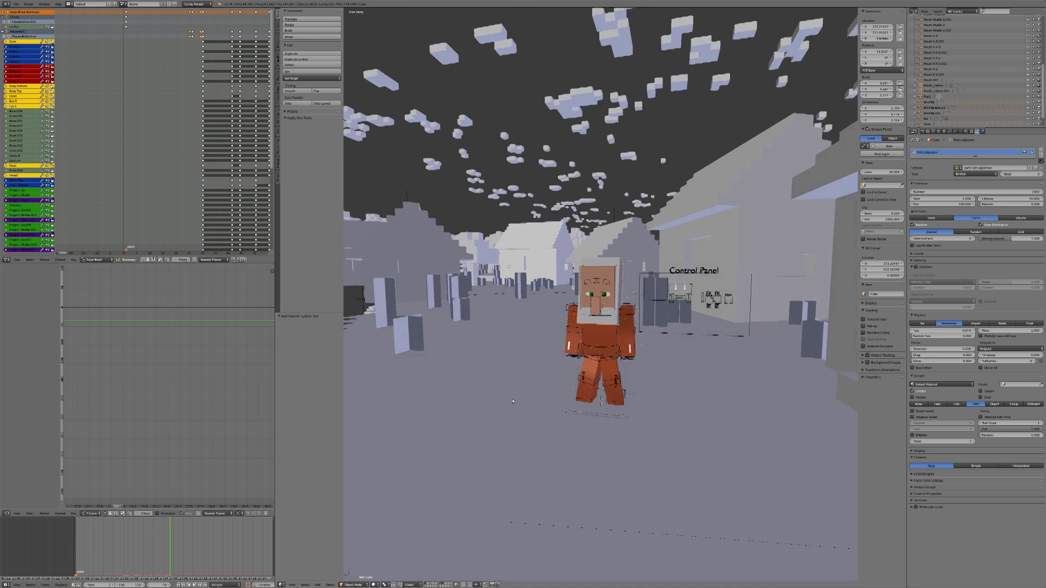
pyautogui.scroll(3, 513, 402)
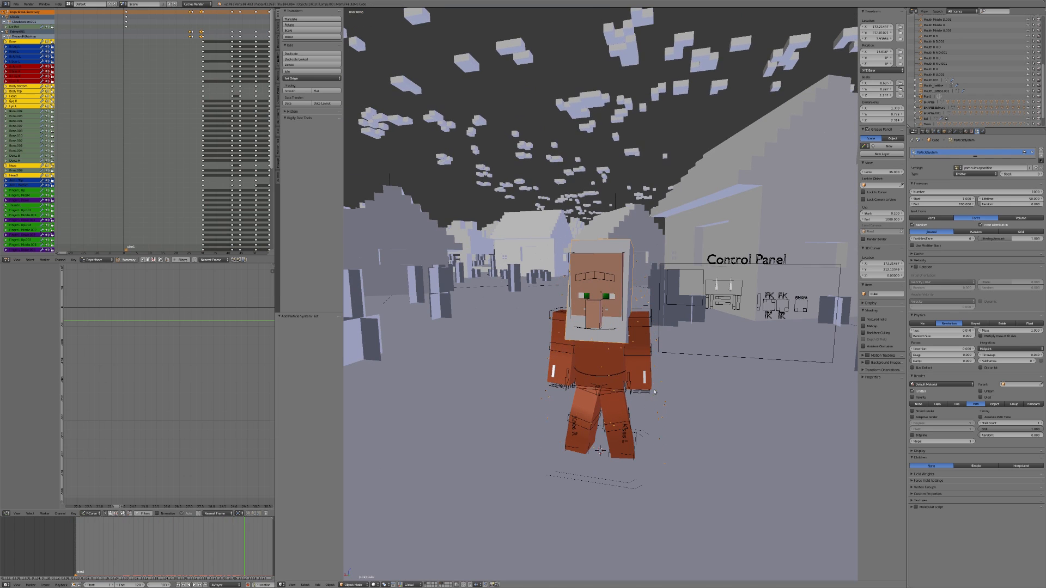
pyautogui.scroll(1, 660, 374)
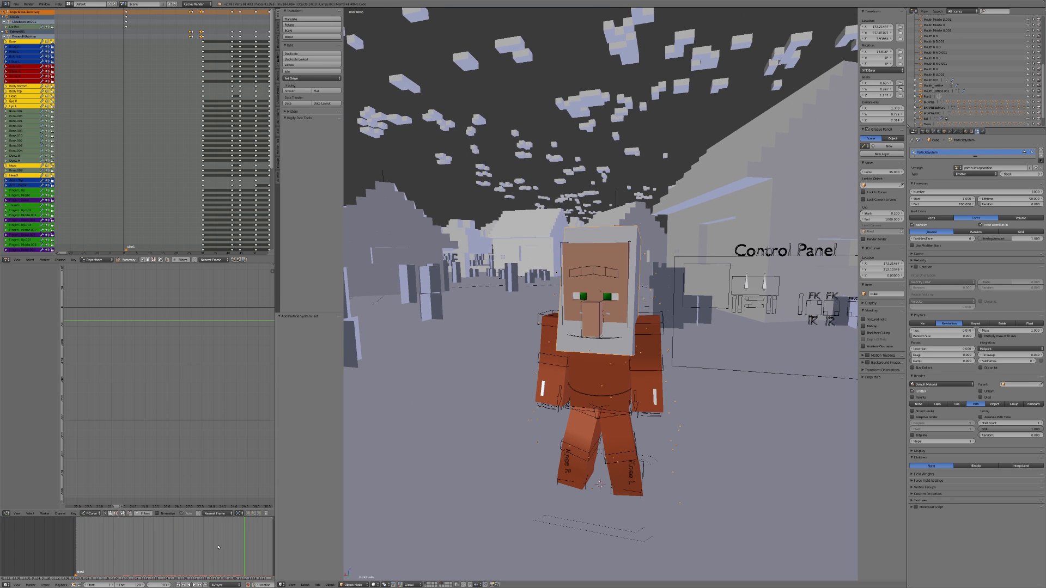
pyautogui.click(117, 523)
pyautogui.moveTo(118, 523); pyautogui.dragTo(130, 526)
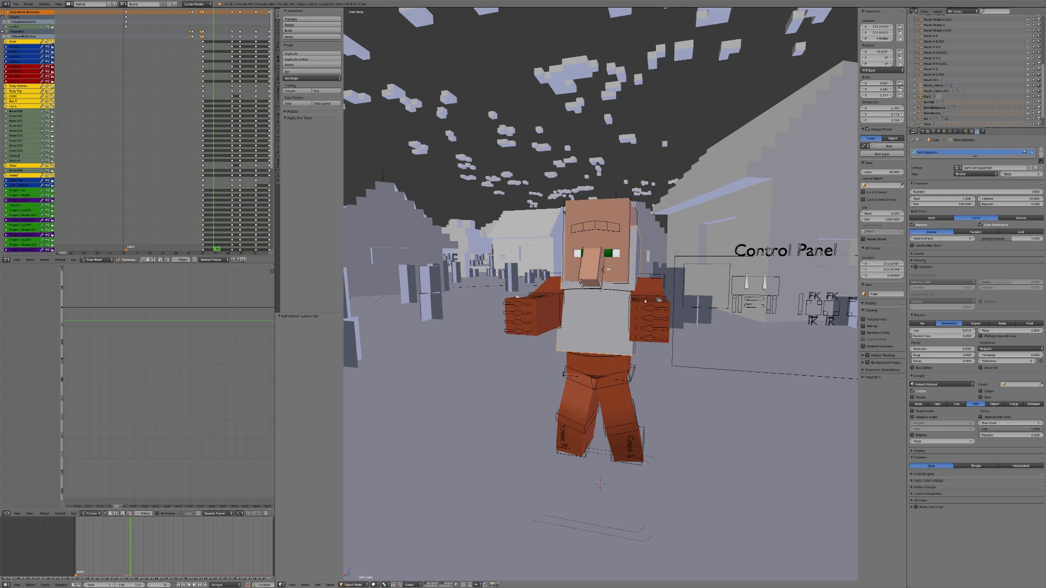
# Go back to the frame where the villager appears and set the cube's particle emission start frame to 30.
pyautogui.press('Left')
pyautogui.press('Left')
pyautogui.press('Left')
pyautogui.rightClick(665, 275)
pyautogui.press('Left')
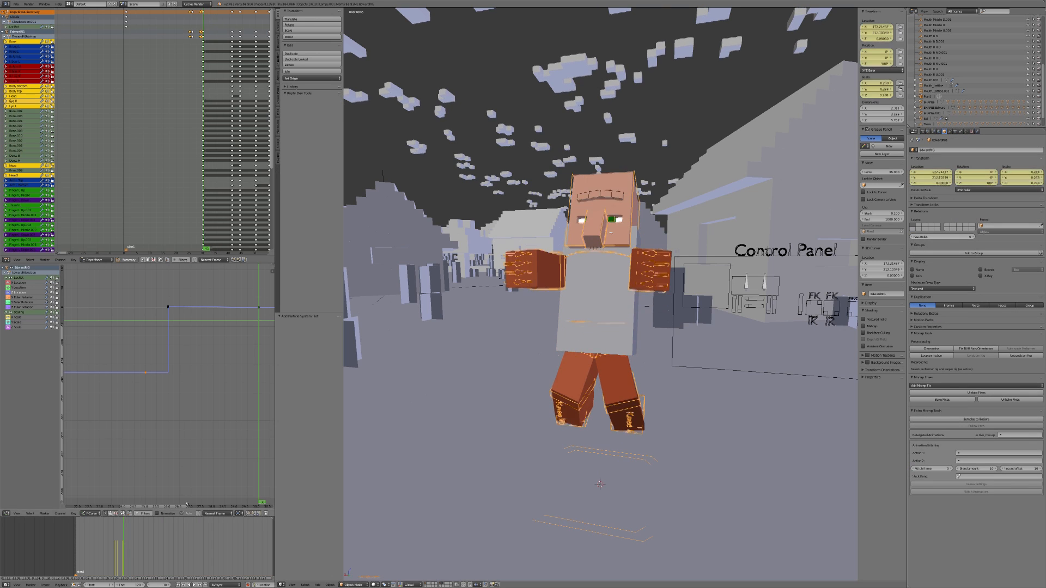
pyautogui.press('Left')
pyautogui.press('Right')
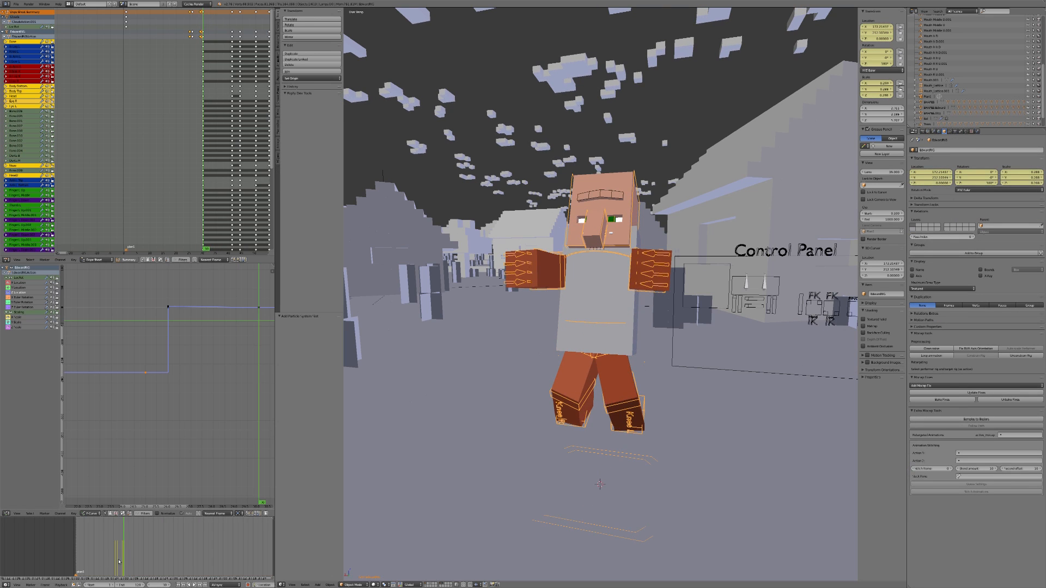
pyautogui.rightClick(624, 352)
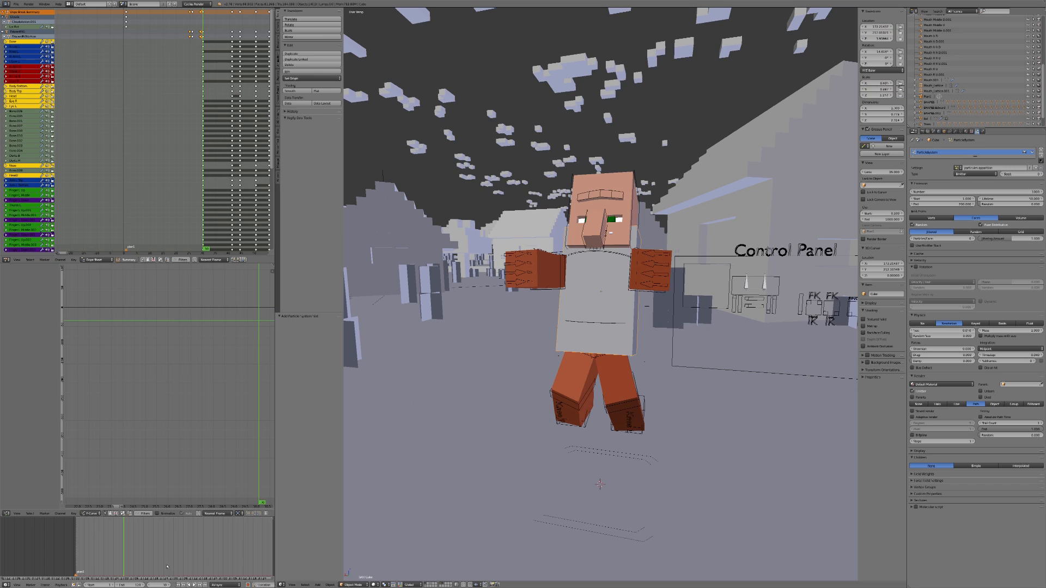
pyautogui.click(935, 198)
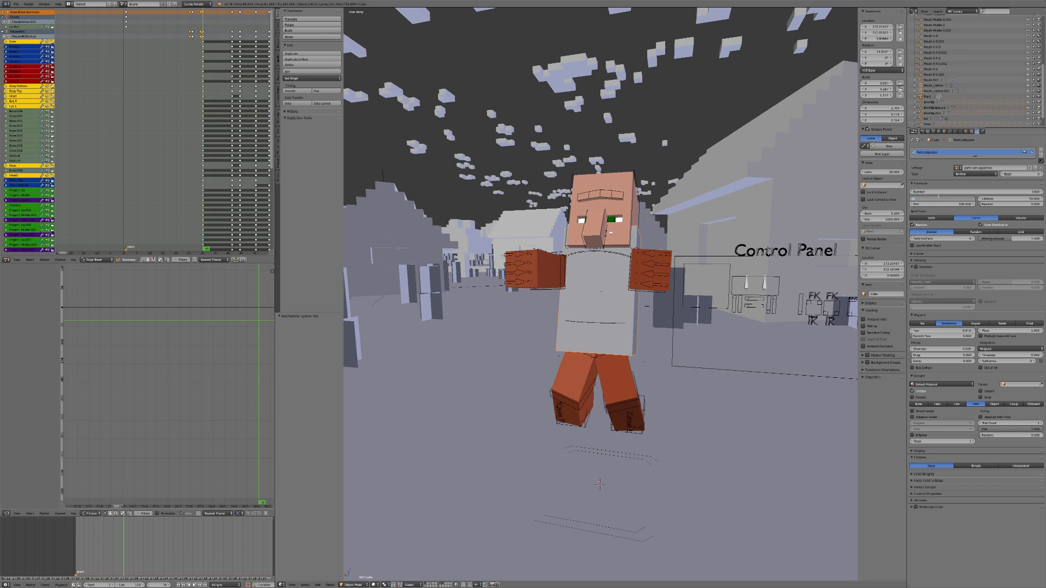
pyautogui.write('30')
pyautogui.press('Return')
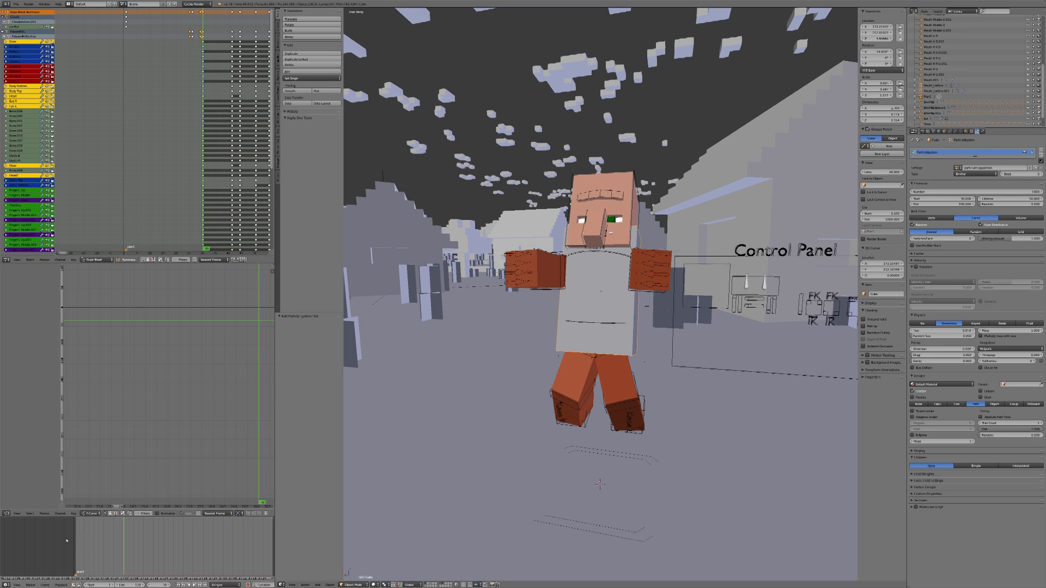
# Replay the animation from the first frame and step through the villager's appearance to examine the particle timing.
pyautogui.hotkey('shift', 'Left')
pyautogui.hotkey('alt', 'a')
pyautogui.scroll(-3, 596, 284)
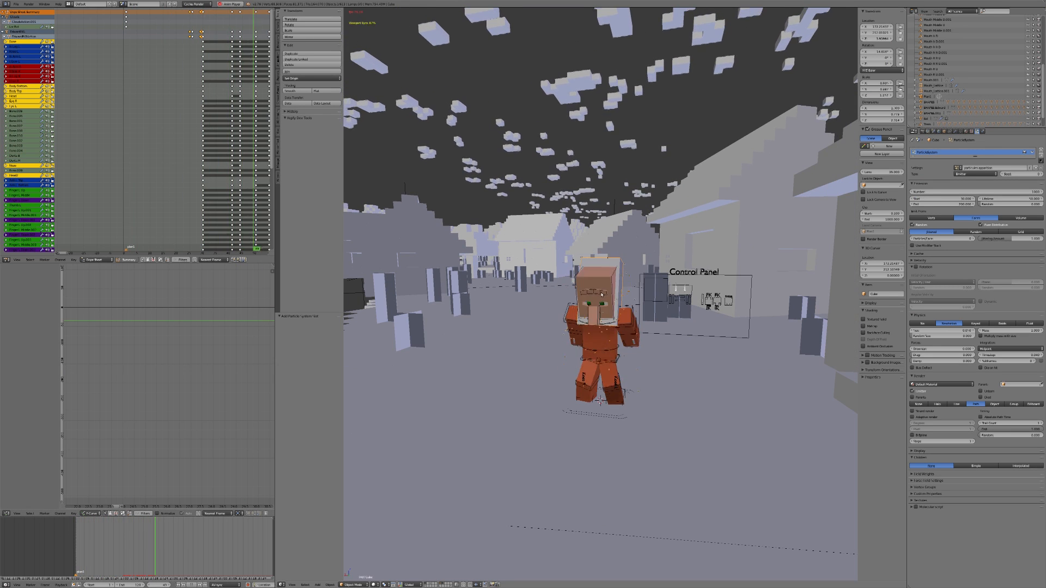
pyautogui.hotkey('alt', 'a')
pyautogui.scroll(2, 621, 276)
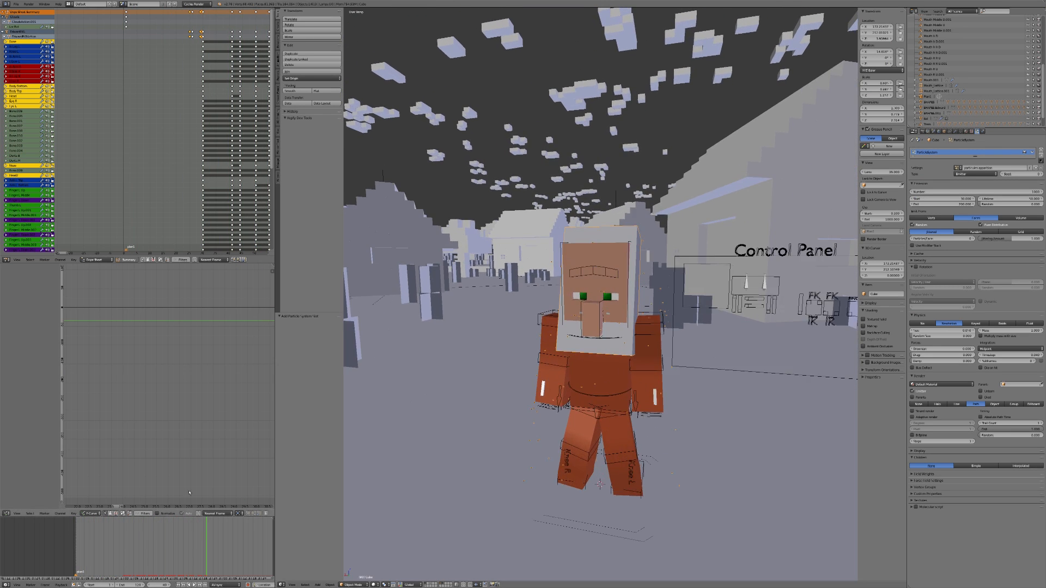
pyautogui.moveTo(133, 537); pyautogui.dragTo(127, 538)
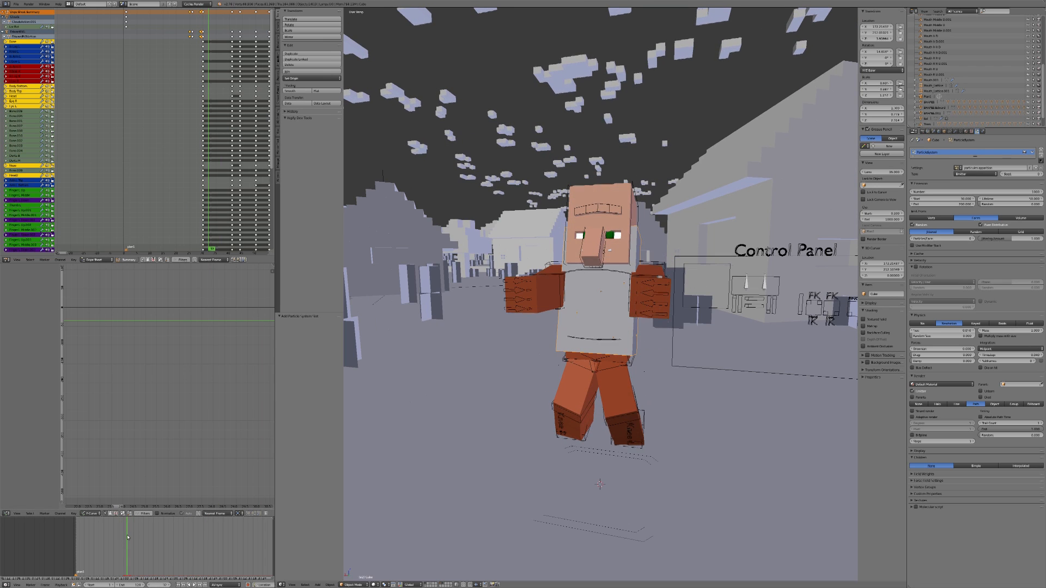
pyautogui.press('Right')
pyautogui.press('Right')
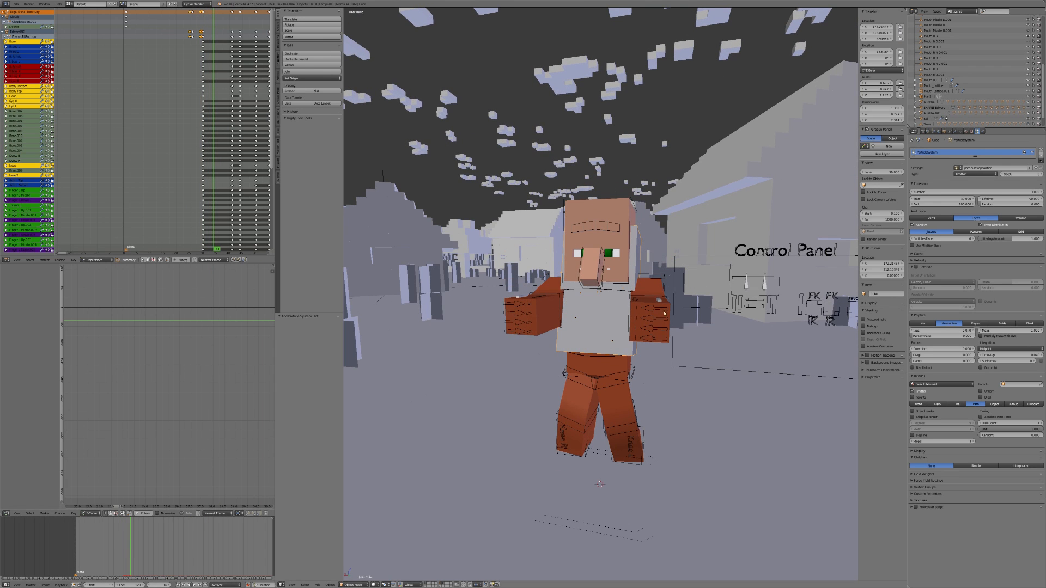
# Set the particle emission's end frame to 30 and save the project over the existing file.
pyautogui.click(924, 206)
pyautogui.write('30')
pyautogui.press('Return')
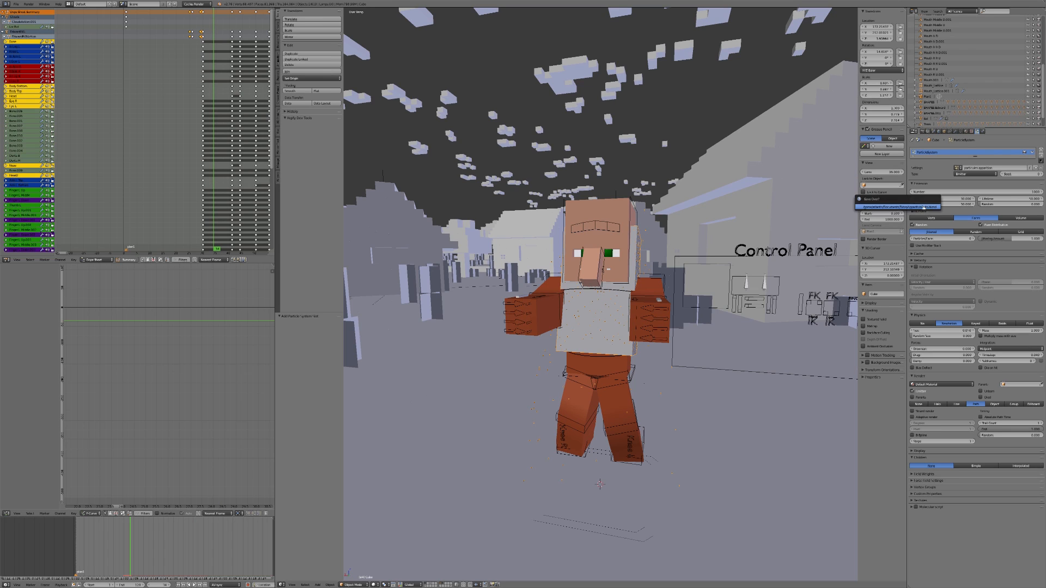
pyautogui.click(924, 204)
# Set the particle emission's end frame to 34 and replay the animation from the first frame.
pyautogui.write('3')
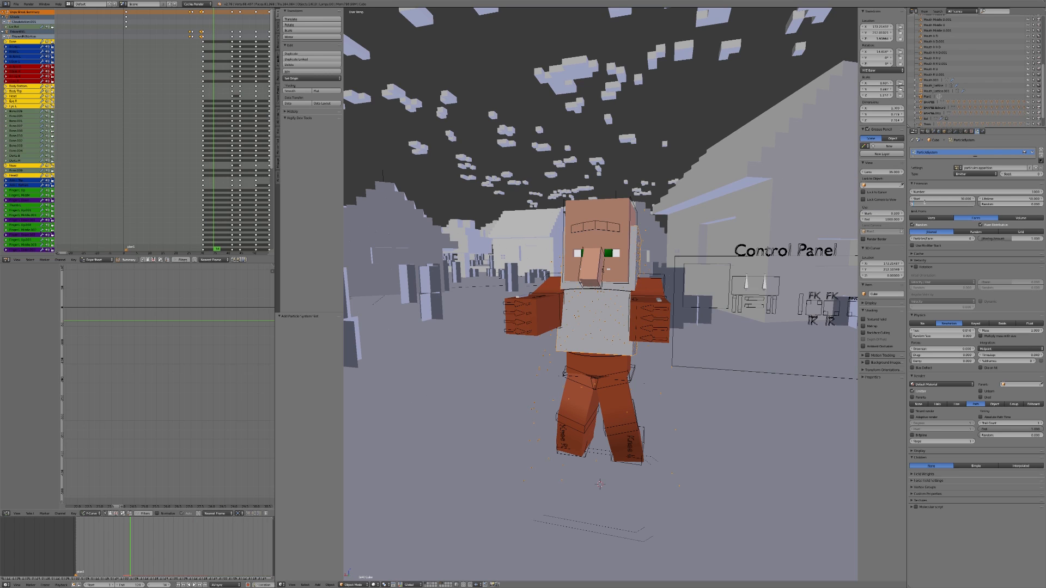
pyautogui.write('4')
pyautogui.press('Return')
pyautogui.hotkey('shift', 'Left')
pyautogui.hotkey('alt', 'a')
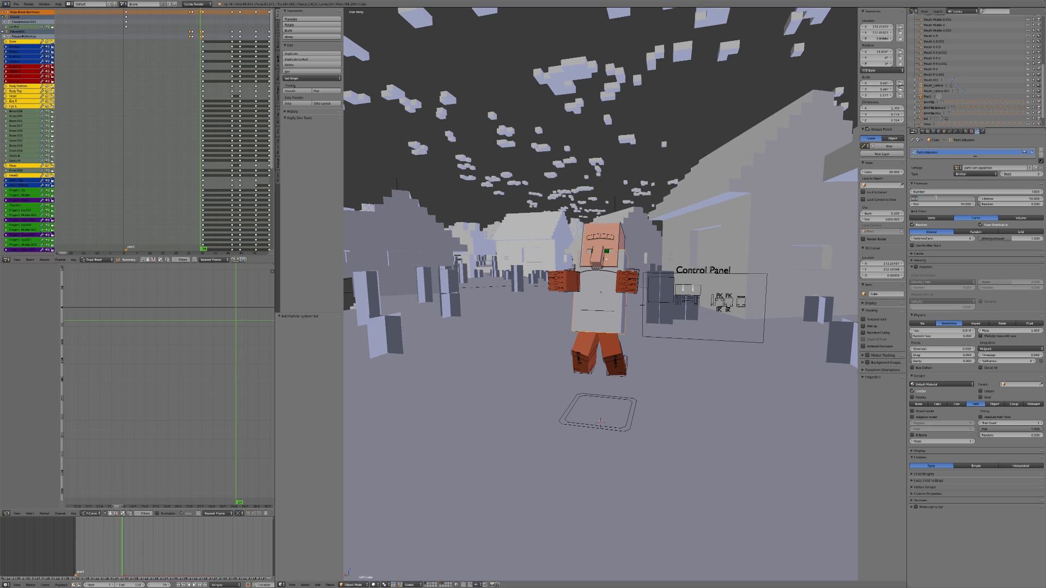
# Adjust the emission's start frame, set its end frame to 32, and replay the animation to check the particle burst.
pyautogui.press('Tab')
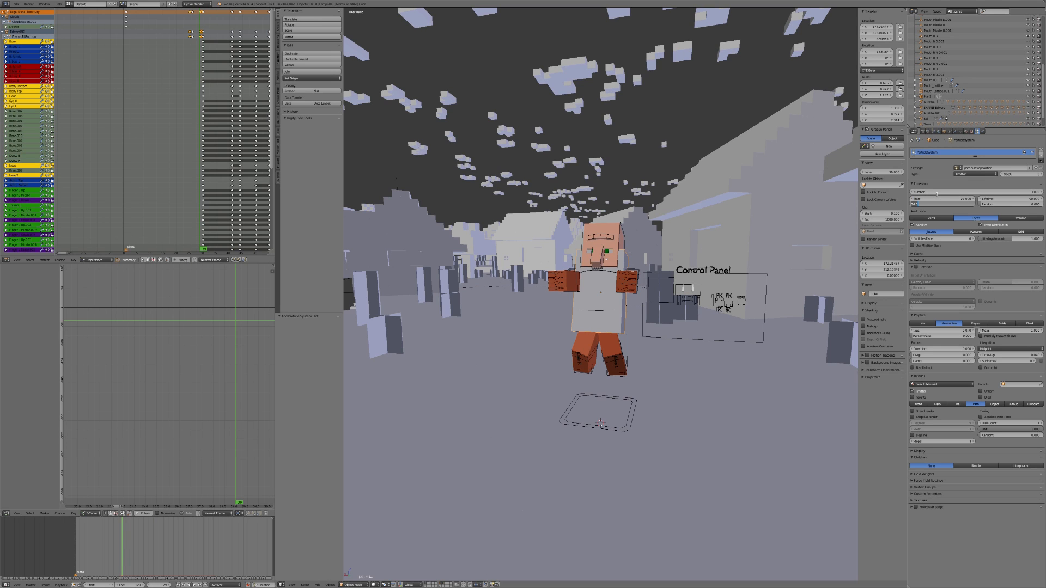
pyautogui.write('32')
pyautogui.press('Return')
pyautogui.hotkey('shift', 'Left')
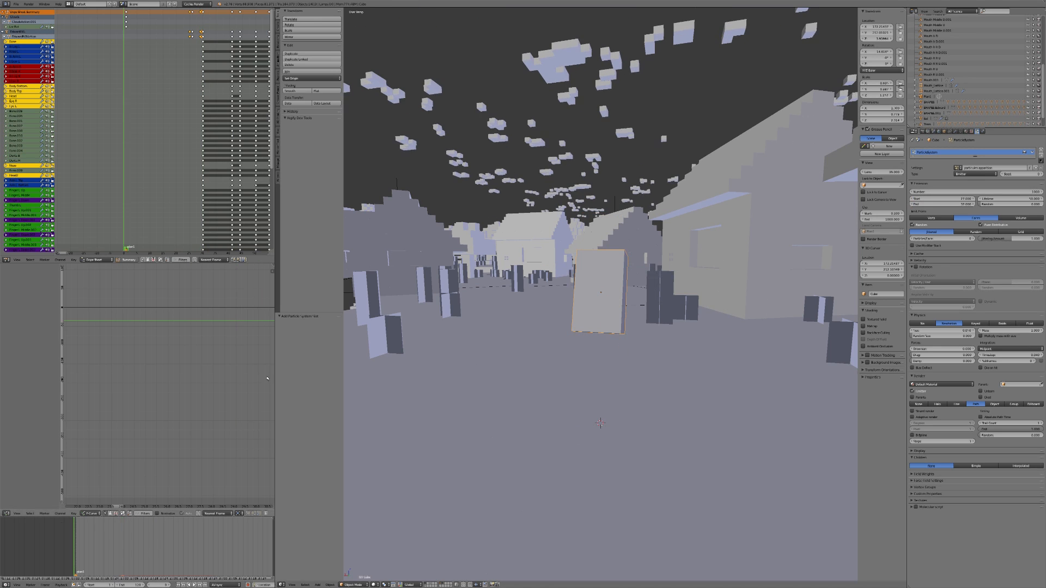
pyautogui.hotkey('alt', 'a')
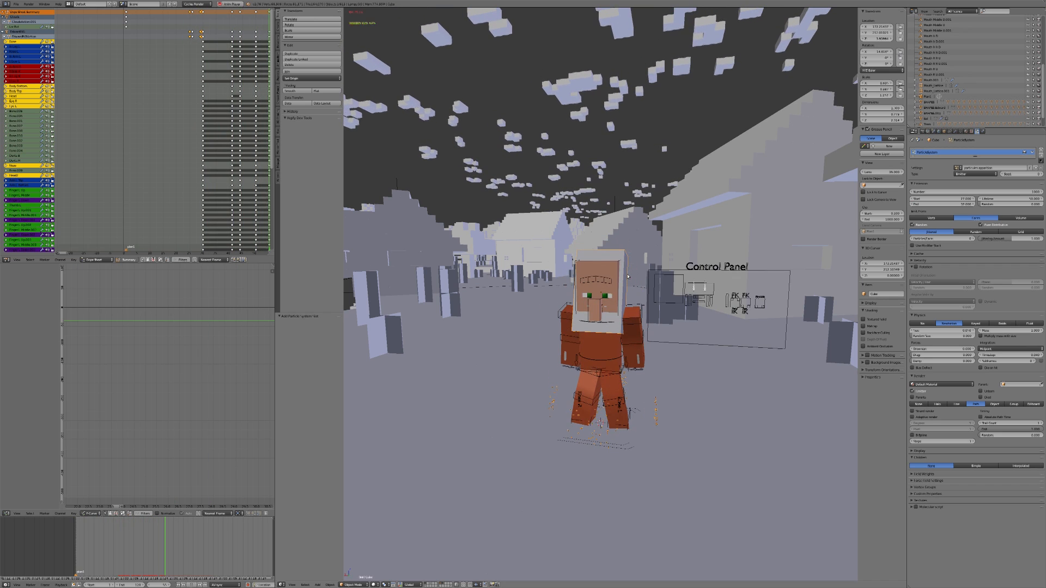
pyautogui.scroll(2, 629, 276)
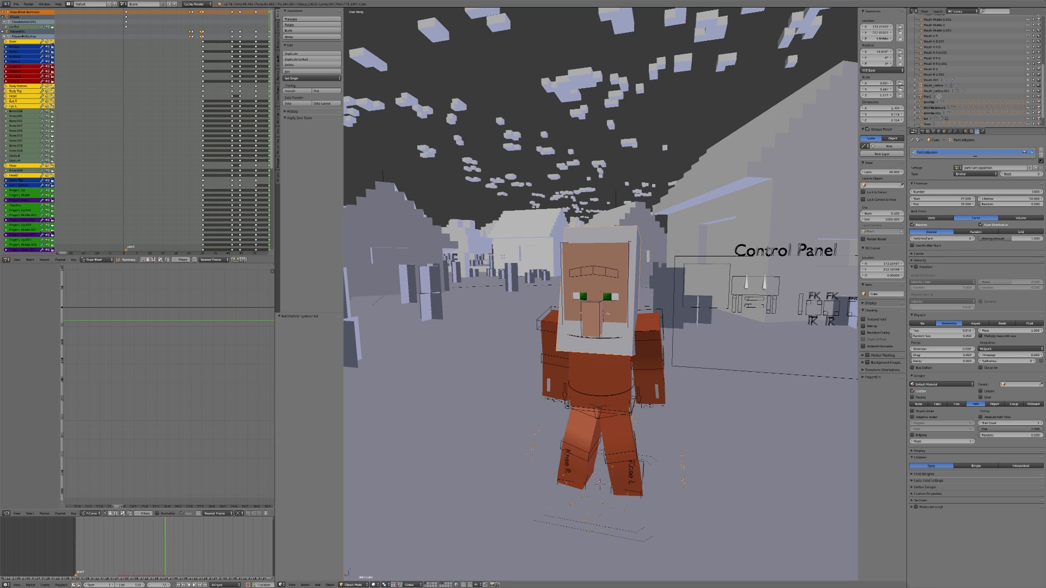
pyautogui.moveTo(162, 551); pyautogui.dragTo(142, 551)
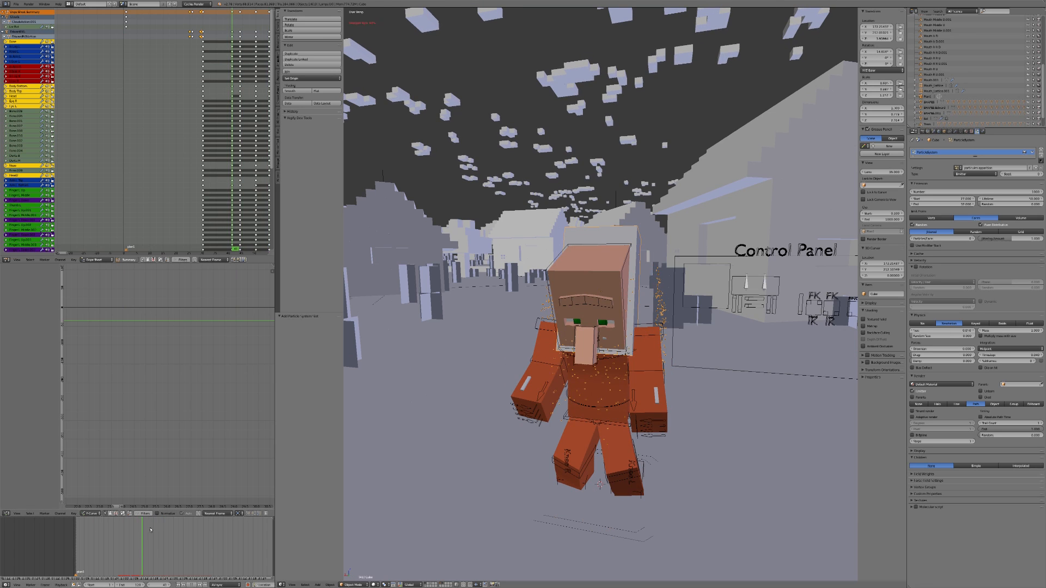
# Set the number of emitted particles to 10 and rewind to before the villager appears.
pyautogui.click(958, 192)
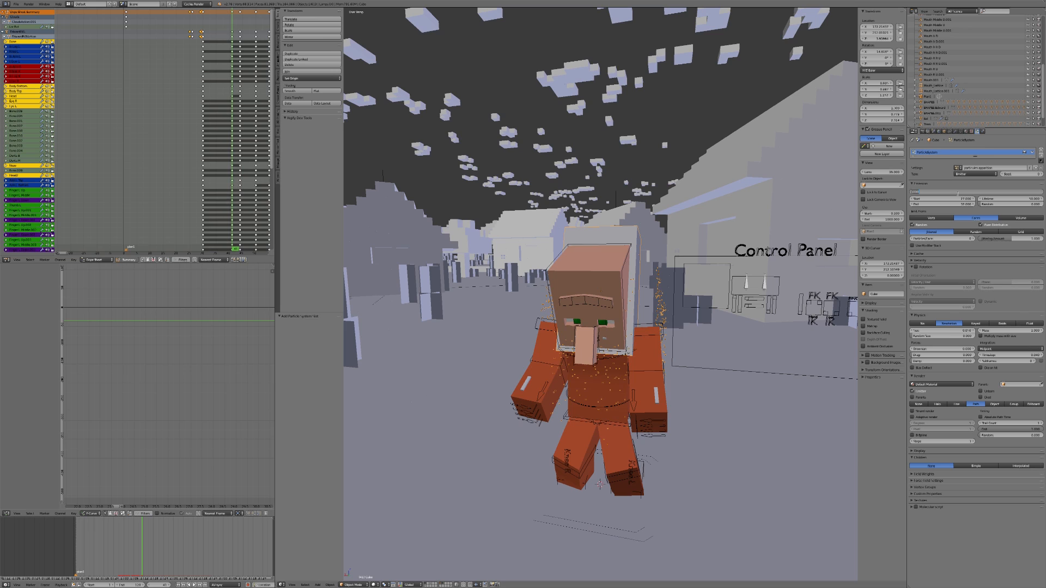
pyautogui.write('10')
pyautogui.press('Return')
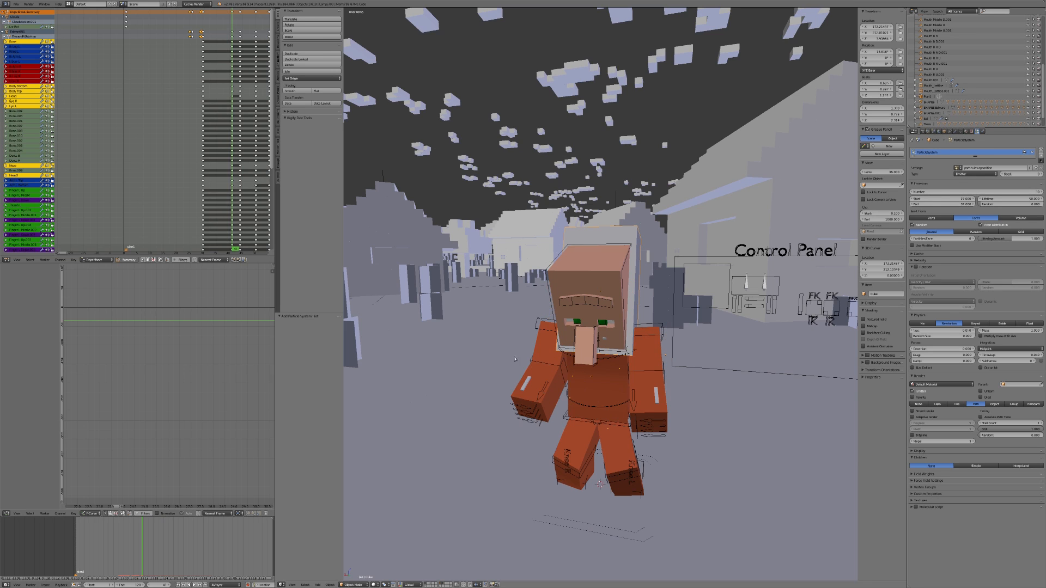
pyautogui.moveTo(112, 550); pyautogui.dragTo(102, 550)
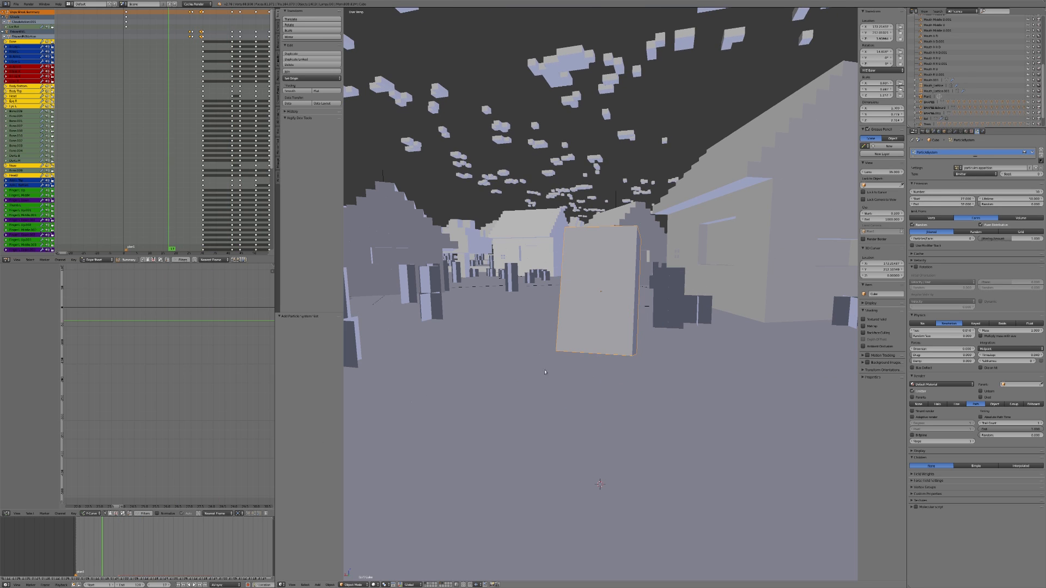
# Replay the animation and scrub back toward the villager's appearance to check the particle burst.
pyautogui.scroll(-4, 545, 372)
pyautogui.press('x')
pyautogui.moveTo(632, 328); pyautogui.dragTo(578, 385, button='middle')
pyautogui.hotkey('alt', 'a')
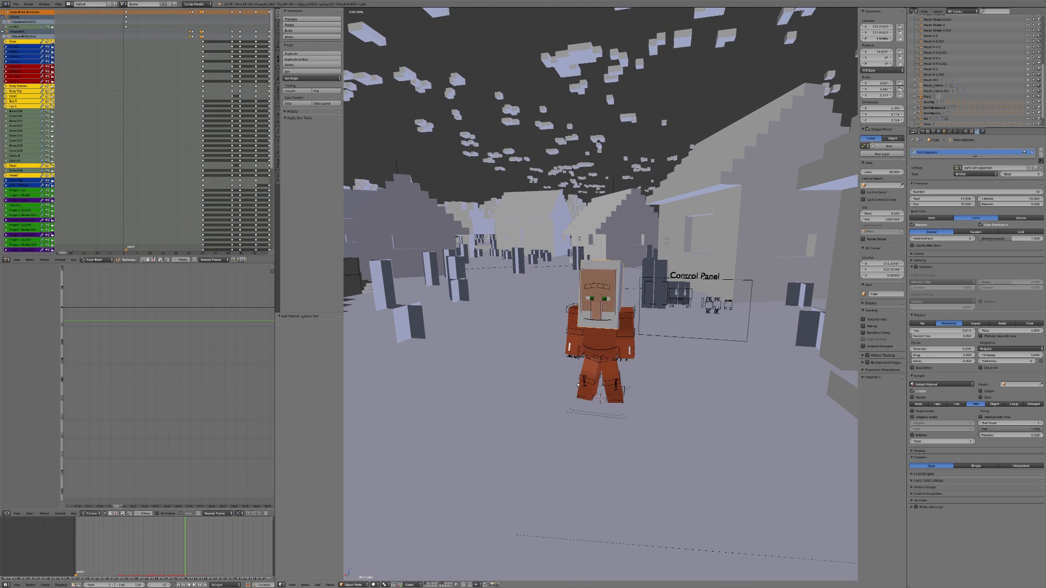
pyautogui.moveTo(184, 537); pyautogui.dragTo(109, 534)
pyautogui.hotkey('alt', 'a')
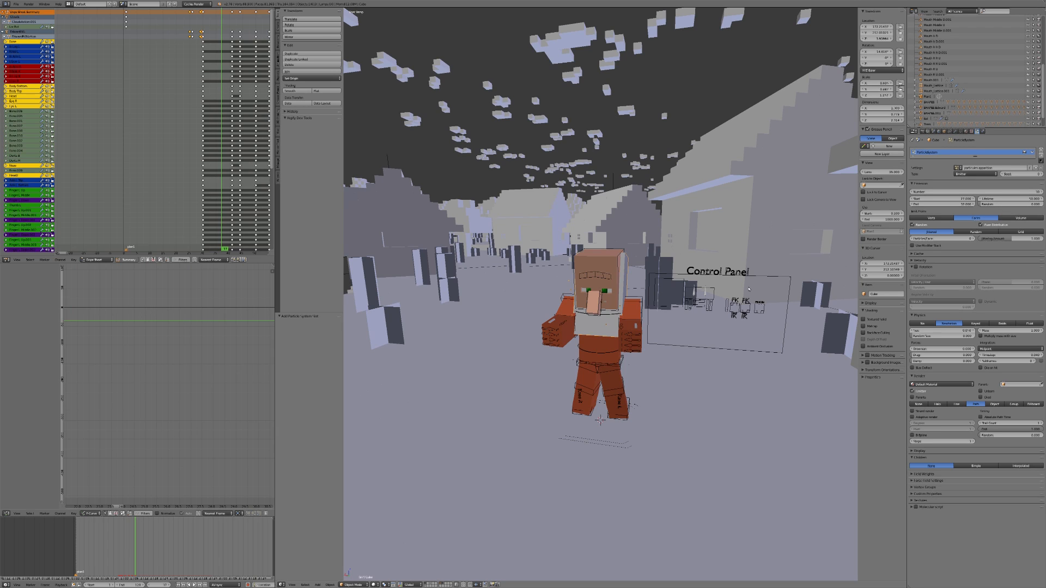
# Set the particle lifetime to 5 and replay the animation from the first frame.
pyautogui.click(1008, 199)
pyautogui.write('5')
pyautogui.press('Return')
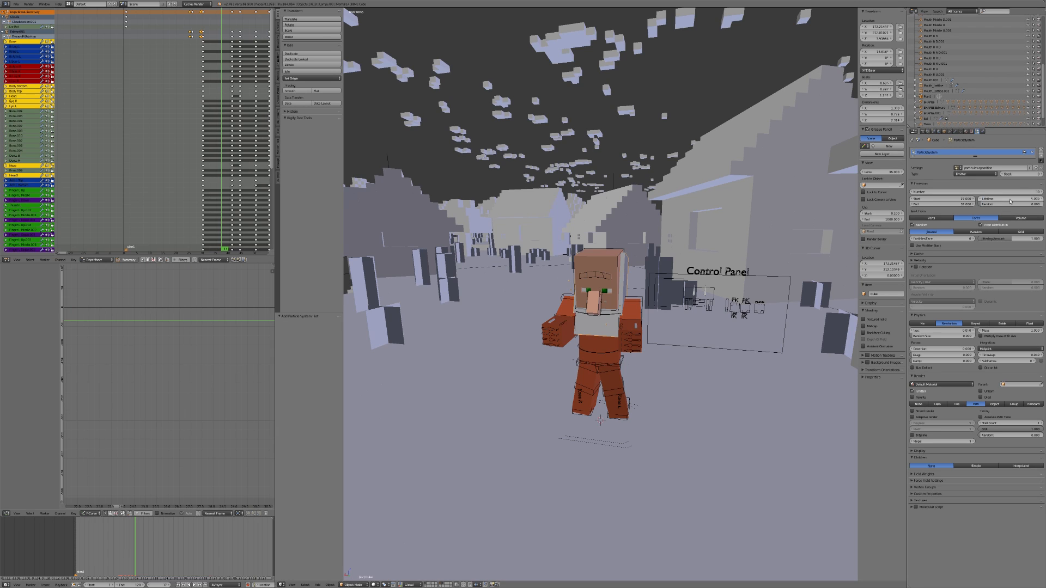
pyautogui.click(76, 545)
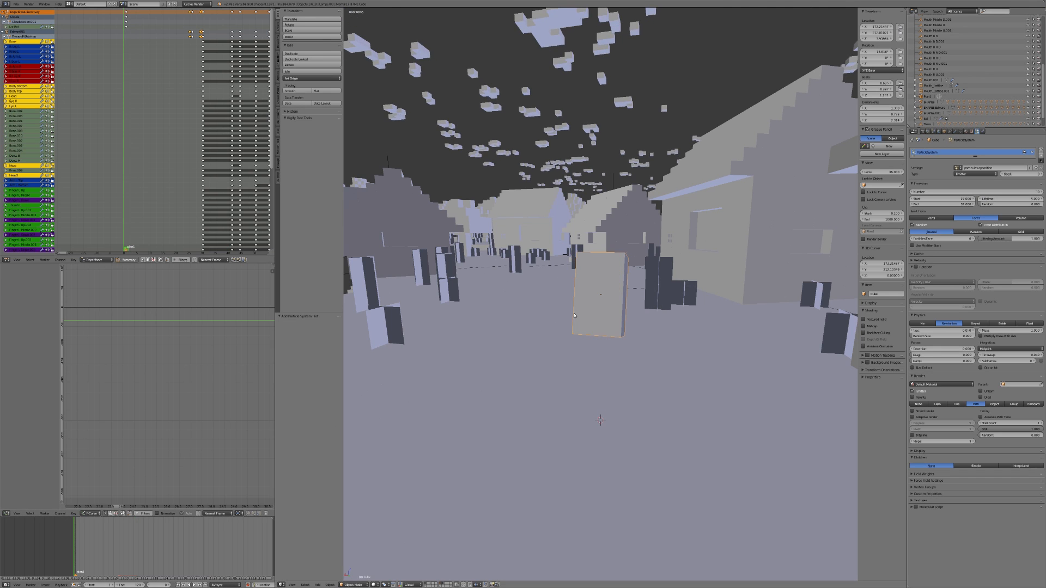
pyautogui.hotkey('alt', 'a')
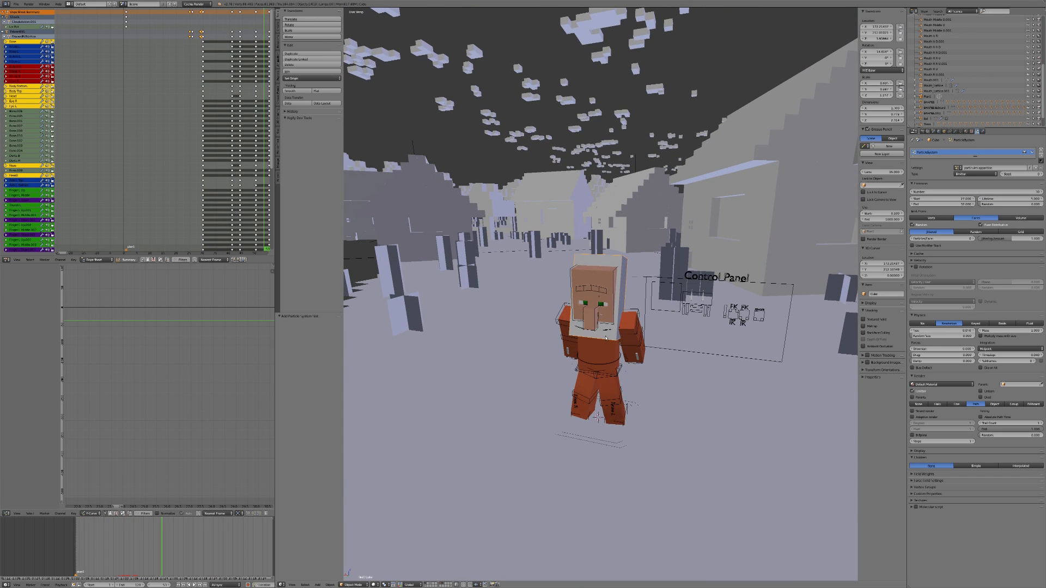
# Go back to the villager's appearance and step forward frame by frame to inspect the emitted particles.
pyautogui.press('Left')
pyautogui.press('Left')
pyautogui.press('Left')
pyautogui.press('Left')
pyautogui.press('Left')
pyautogui.press('Left')
pyautogui.press('Left')
pyautogui.press('Left')
pyautogui.moveTo(130, 556); pyautogui.dragTo(118, 555)
pyautogui.press('Right')
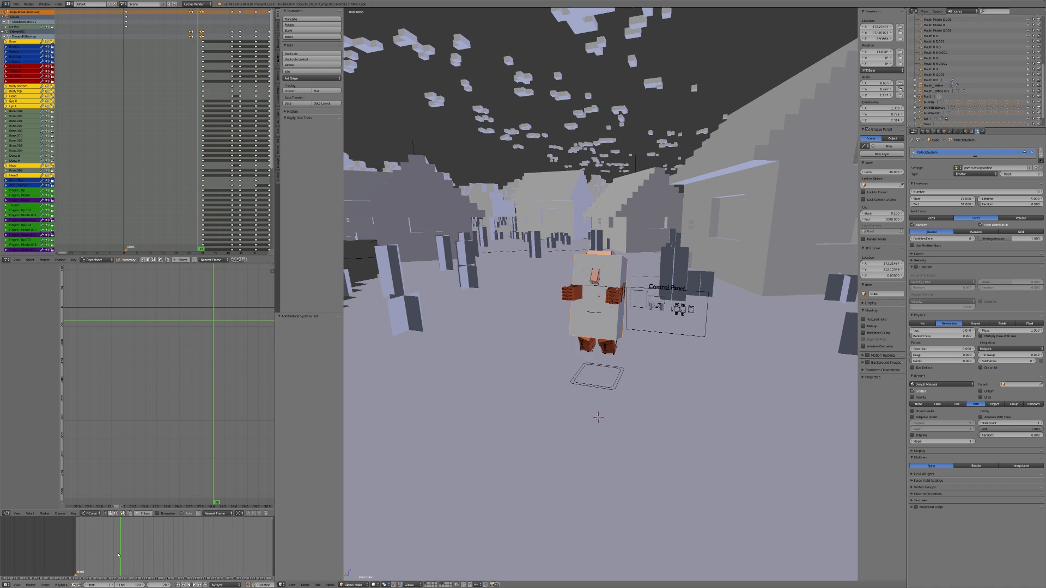
pyautogui.press('Right')
pyautogui.press('Right')
pyautogui.press('Right')
pyautogui.press('Right')
pyautogui.press('Right')
pyautogui.press('Right')
pyautogui.press('Right')
pyautogui.press('Right')
pyautogui.press('Right')
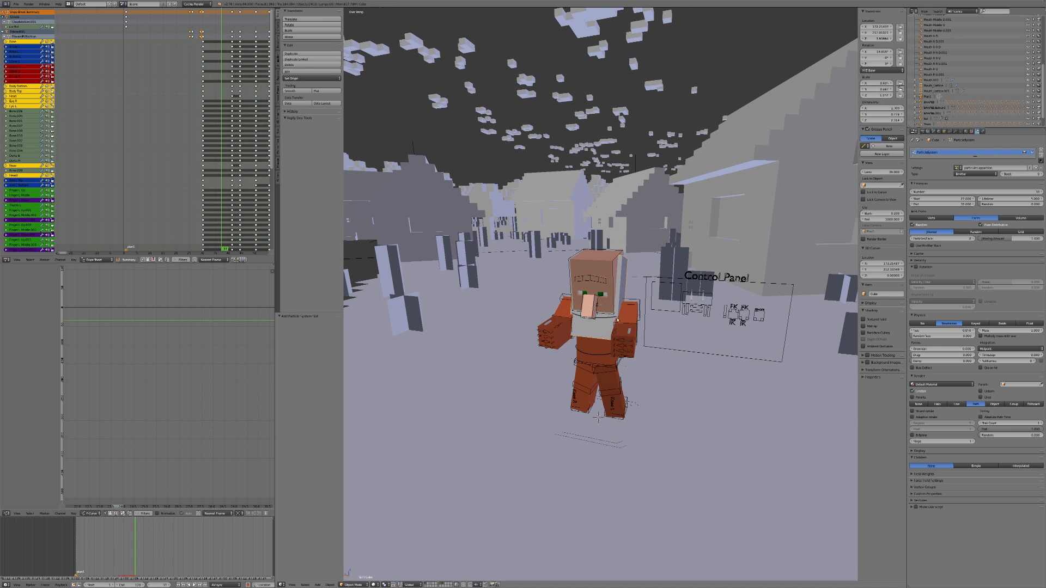
# Save the project over the existing file.
pyautogui.scroll(1, 614, 295)
pyautogui.scroll(-1, 614, 295)
pyautogui.hotkey('ctrl', 's')
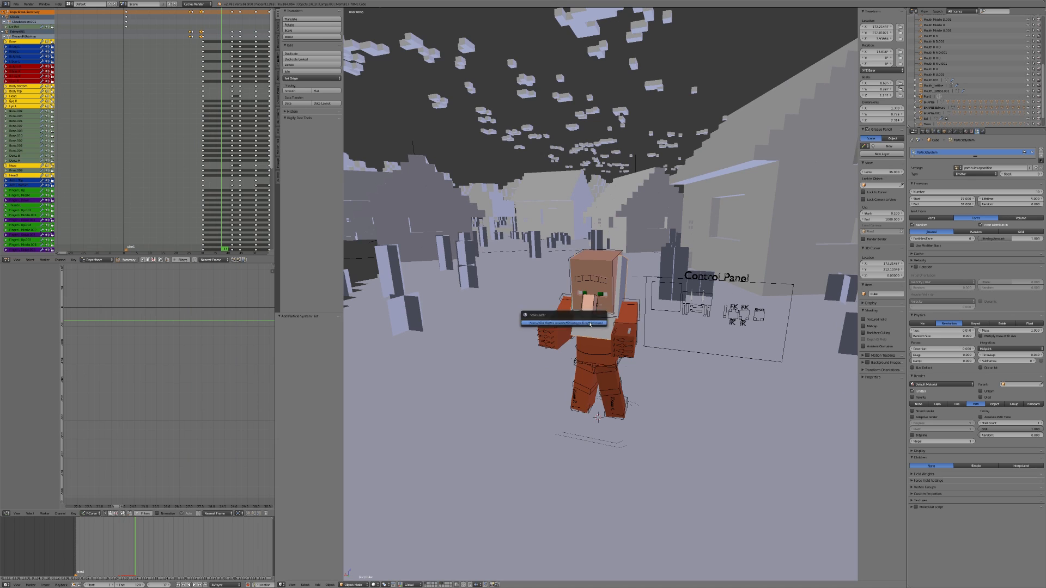
pyautogui.click(588, 326)
pyautogui.scroll(-3, 588, 327)
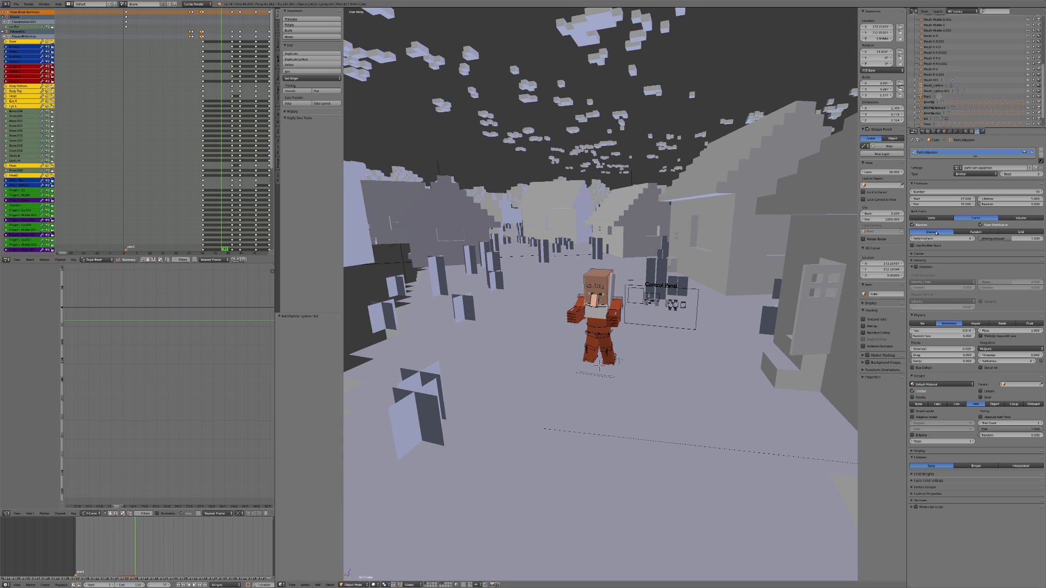
# Return to the first frame and scrub through the timeline to review the villager's appearance.
pyautogui.scroll(-4, 181, 547)
pyautogui.scroll(-2, 181, 548)
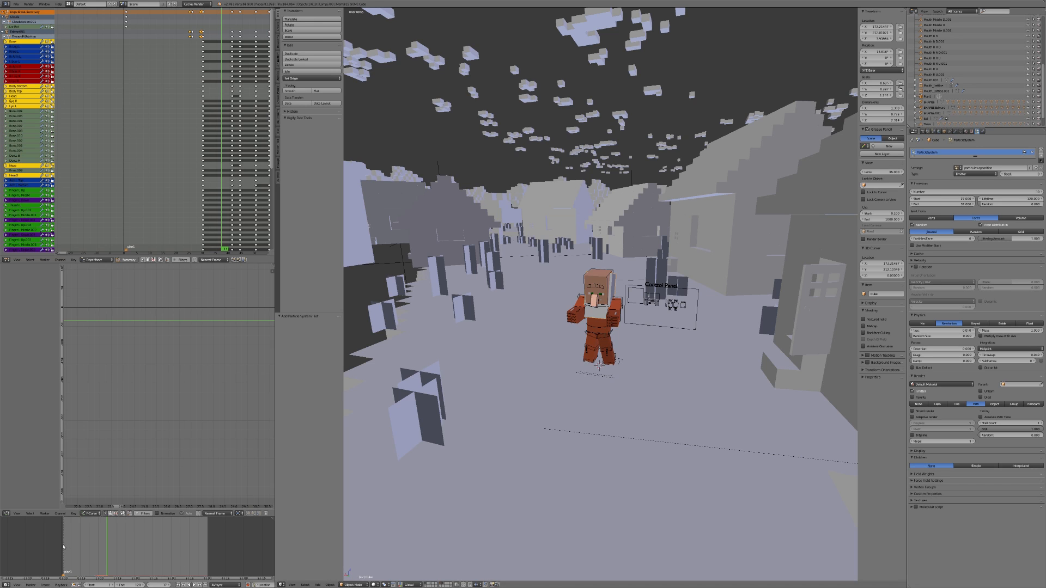
pyautogui.click(63, 546)
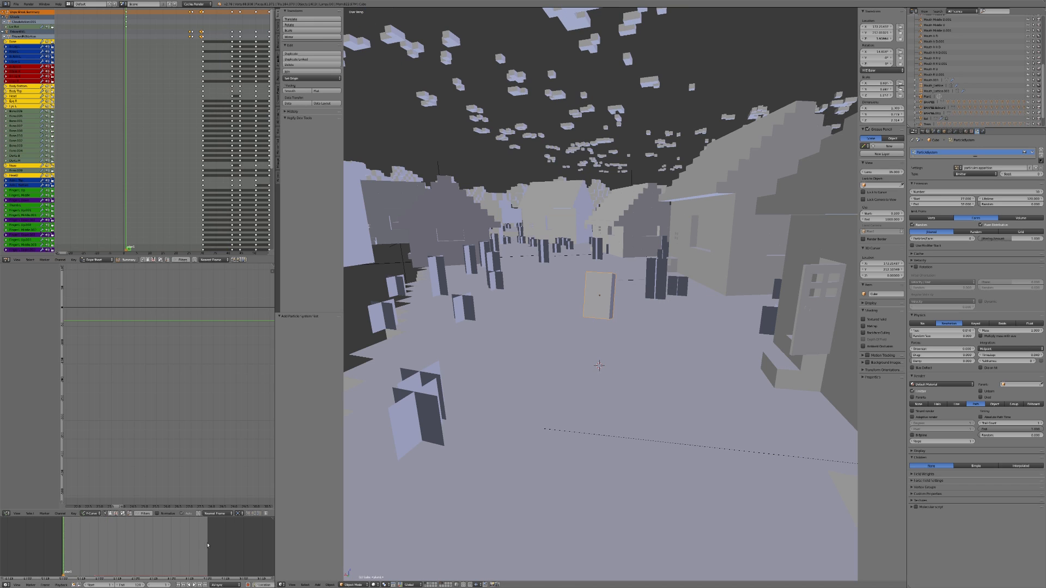
pyautogui.click(207, 545)
pyautogui.moveTo(166, 549); pyautogui.dragTo(84, 547)
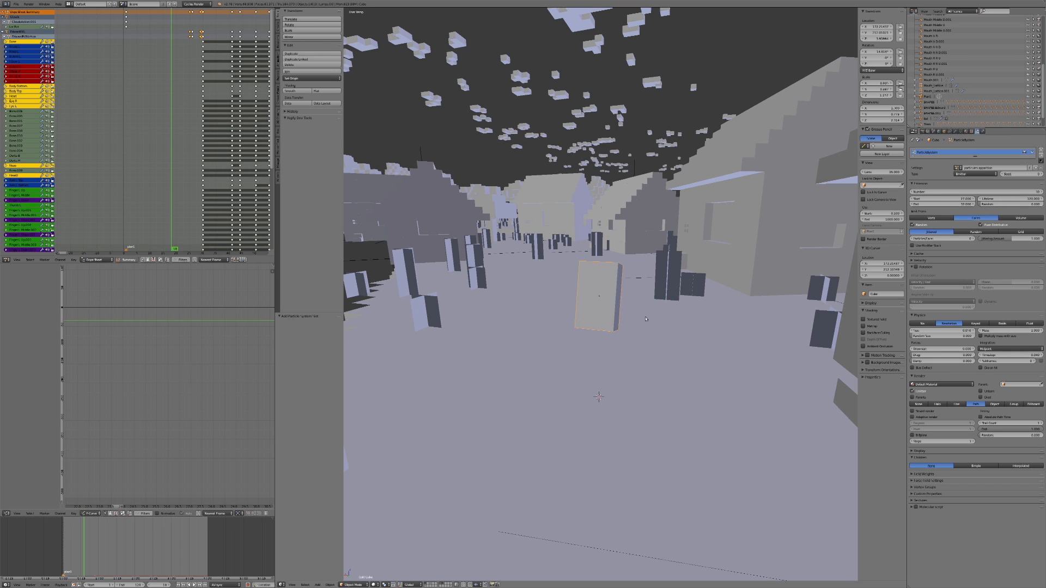
pyautogui.moveTo(142, 546); pyautogui.dragTo(153, 546)
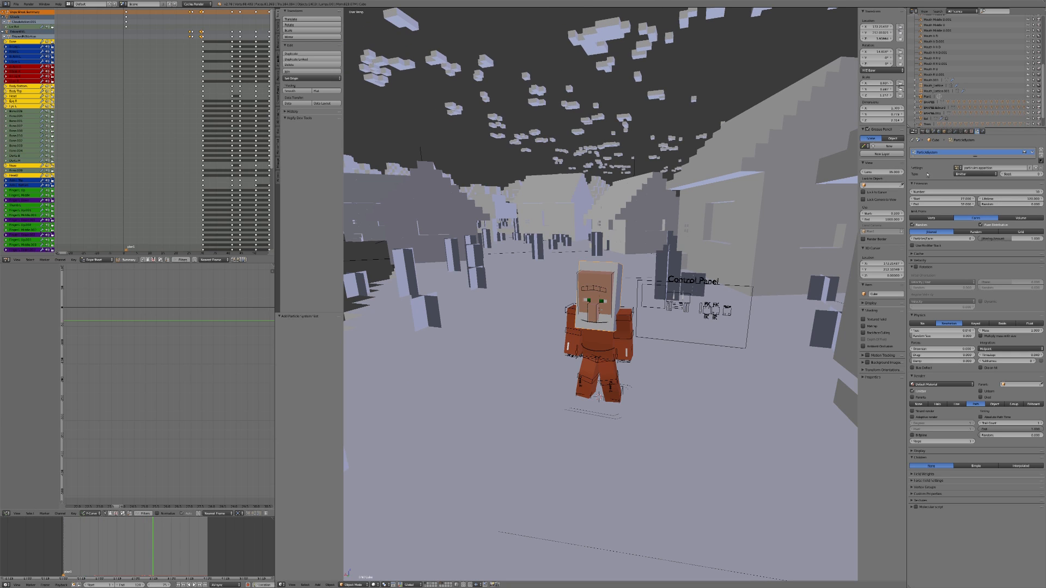
# Collapse the particle system's emission settings and expand its velocity settings.
pyautogui.click(926, 184)
pyautogui.click(929, 190)
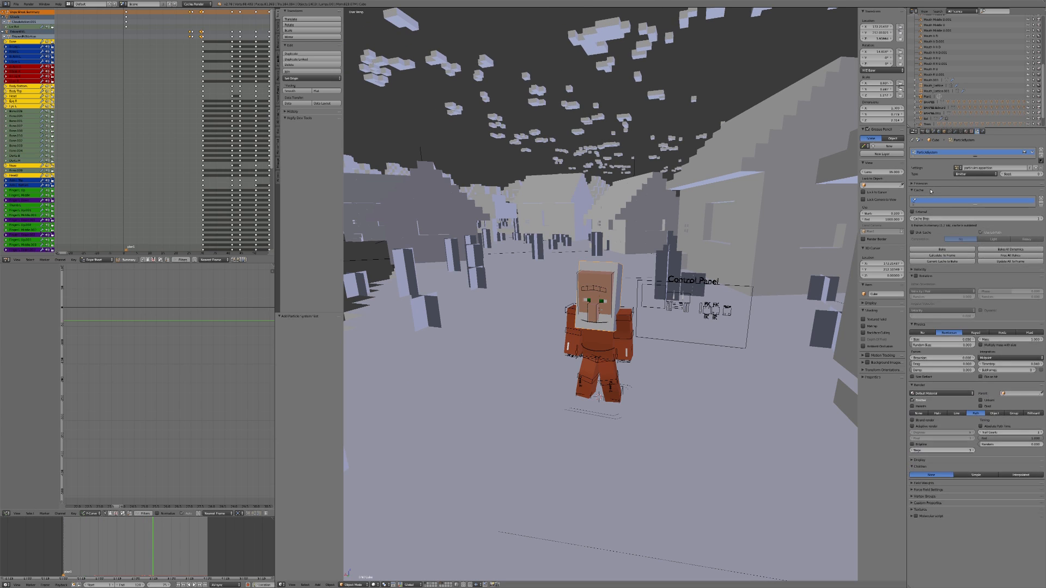
pyautogui.click(929, 190)
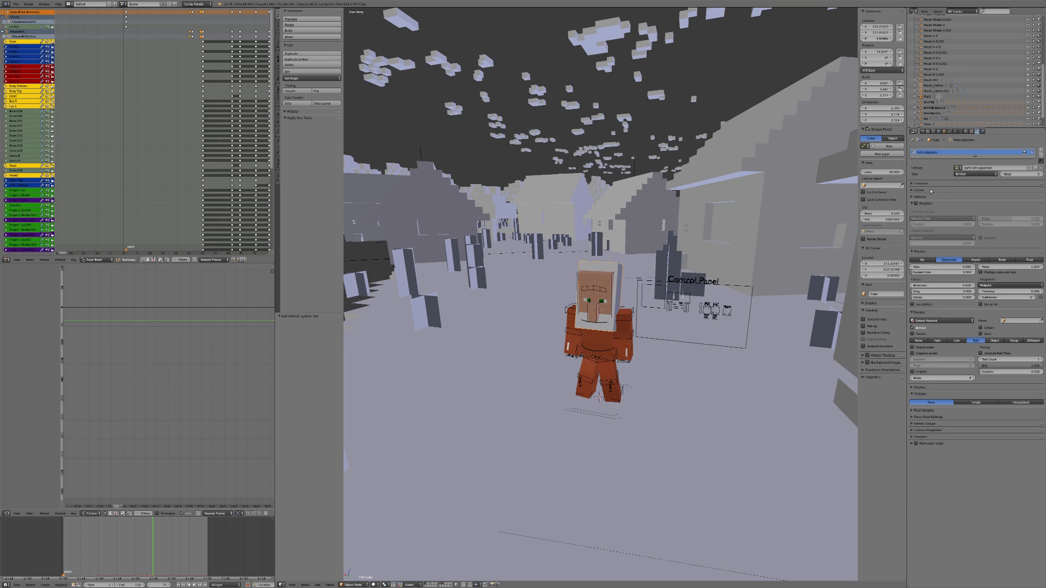
pyautogui.click(929, 196)
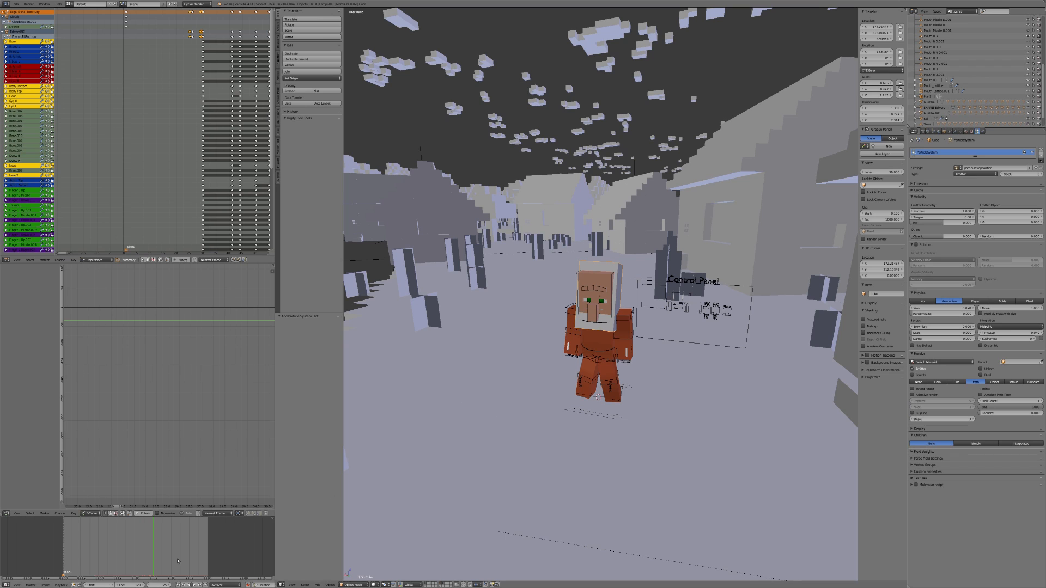
# Replay the animation from near the start and step frame by frame around the villager's appearance to examine the particles.
pyautogui.moveTo(121, 540); pyautogui.dragTo(71, 533)
pyautogui.hotkey('alt', 'a')
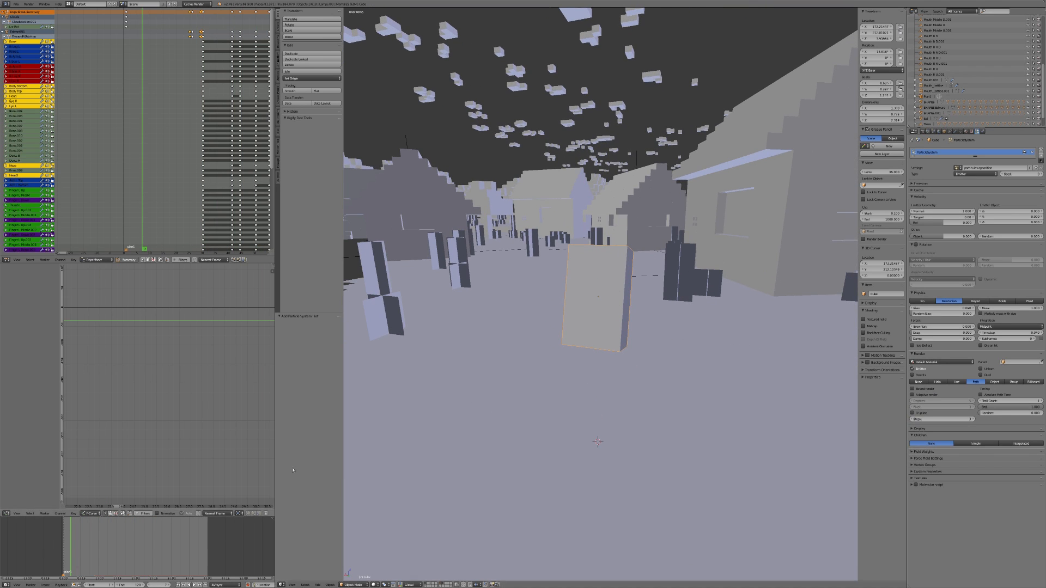
pyautogui.hotkey('alt', 'a')
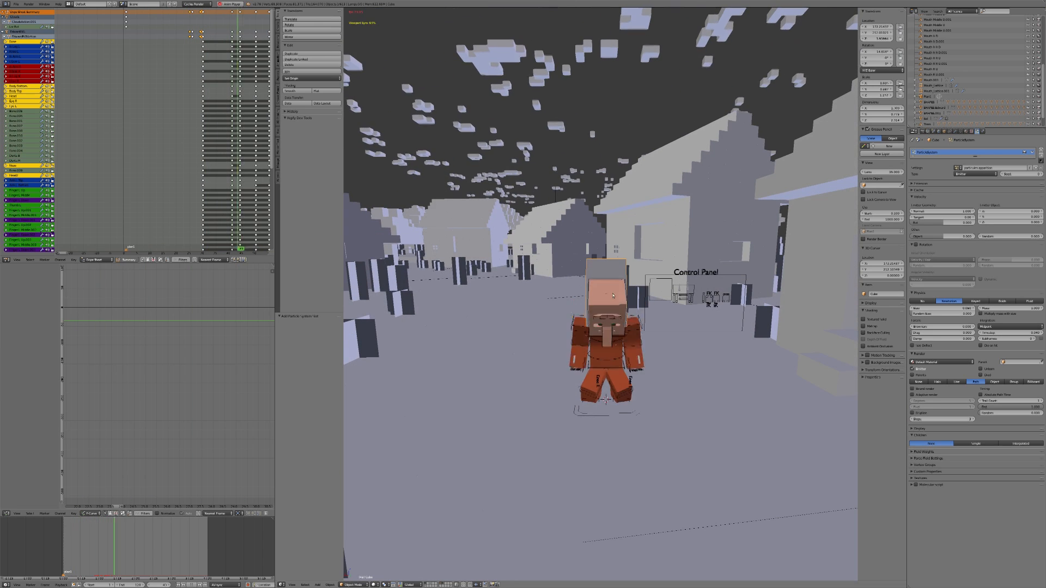
pyautogui.hotkey('alt', 'a')
pyautogui.press('Left')
pyautogui.press('Left')
pyautogui.press('Left')
pyautogui.press('Left')
pyautogui.press('Left')
pyautogui.press('Left')
pyautogui.press('Left')
pyautogui.press('Left')
pyautogui.press('Left')
pyautogui.press('Left')
pyautogui.press('Left')
pyautogui.press('Left')
pyautogui.press('Left')
pyautogui.scroll(5, 594, 307)
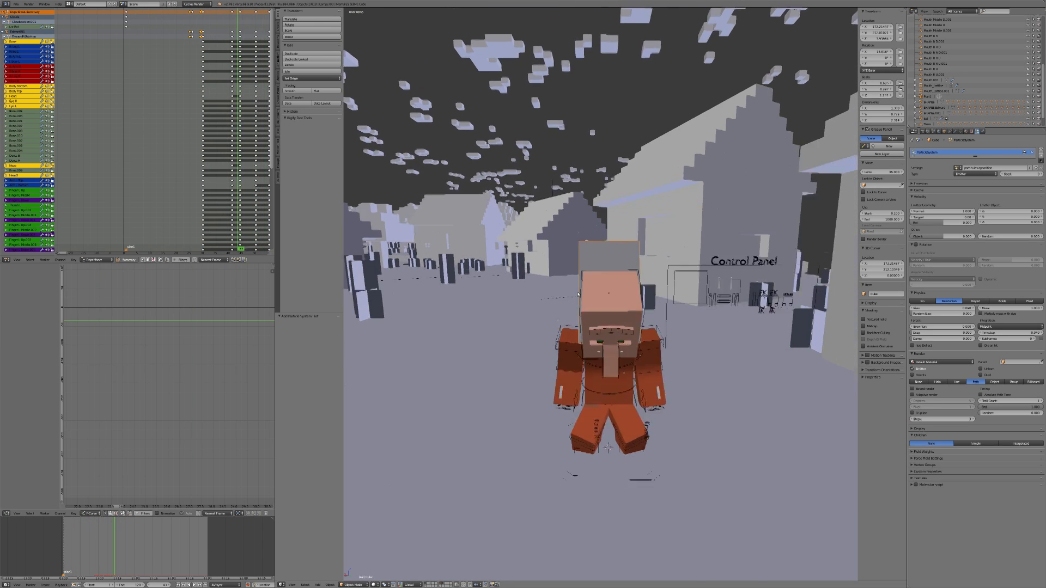
pyautogui.moveTo(468, 308); pyautogui.dragTo(486, 308, button='middle')
pyautogui.scroll(2, 484, 308)
pyautogui.scroll(-7, 485, 308)
pyautogui.press('Right')
pyautogui.press('Right')
pyautogui.press('Right')
pyautogui.press('Right')
pyautogui.press('Right')
pyautogui.press('Right')
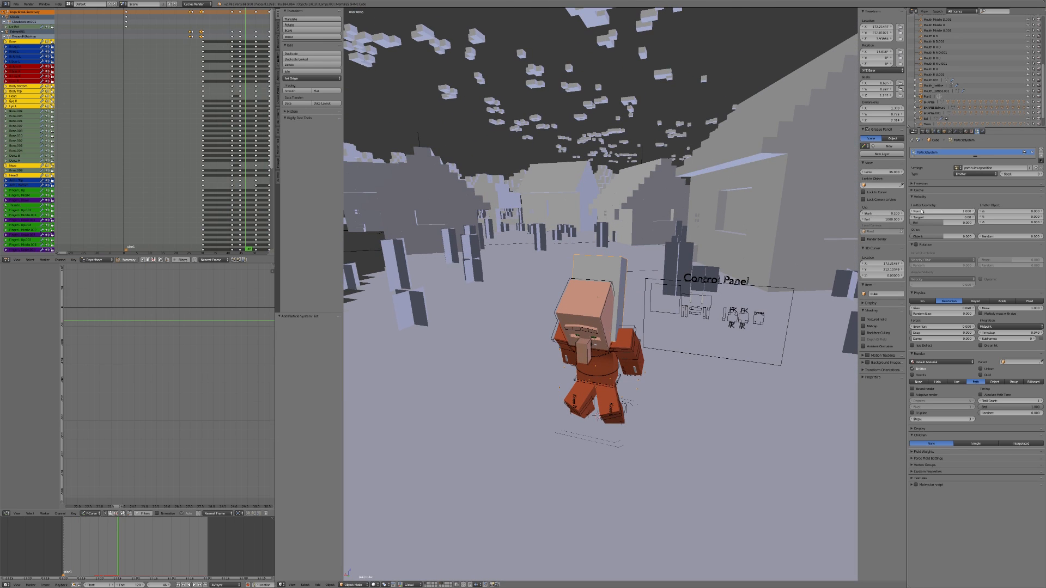
# Set the particles' normal emission velocity to 4 and replay the animation from the start.
pyautogui.click(927, 211)
pyautogui.write('4')
pyautogui.press('Return')
pyautogui.moveTo(610, 409); pyautogui.dragTo(595, 392, button='middle')
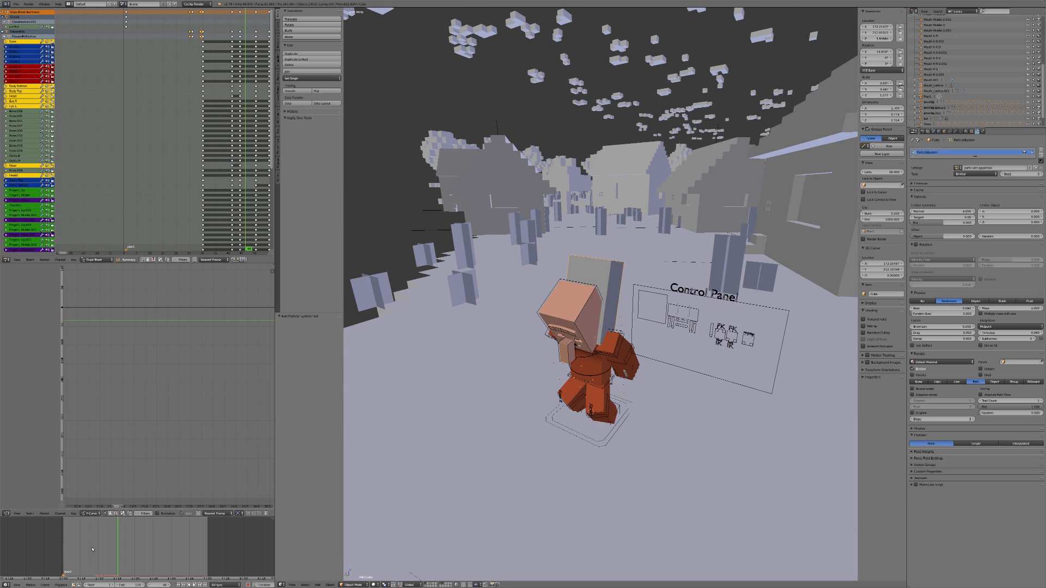
pyautogui.click(65, 550)
pyautogui.hotkey('alt', 'a')
pyautogui.moveTo(626, 329); pyautogui.dragTo(656, 310, button='middle')
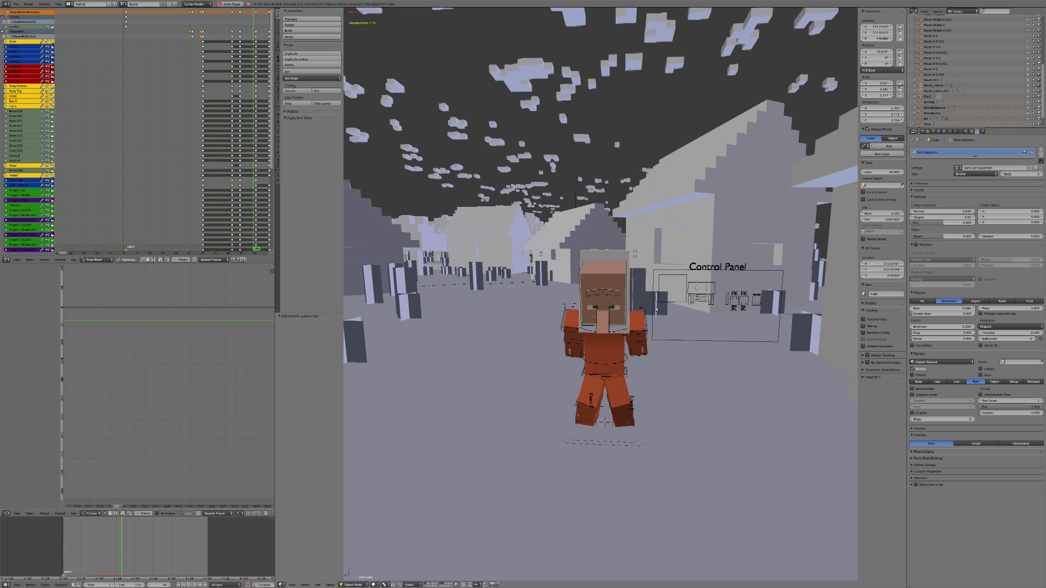
pyautogui.press('Escape')
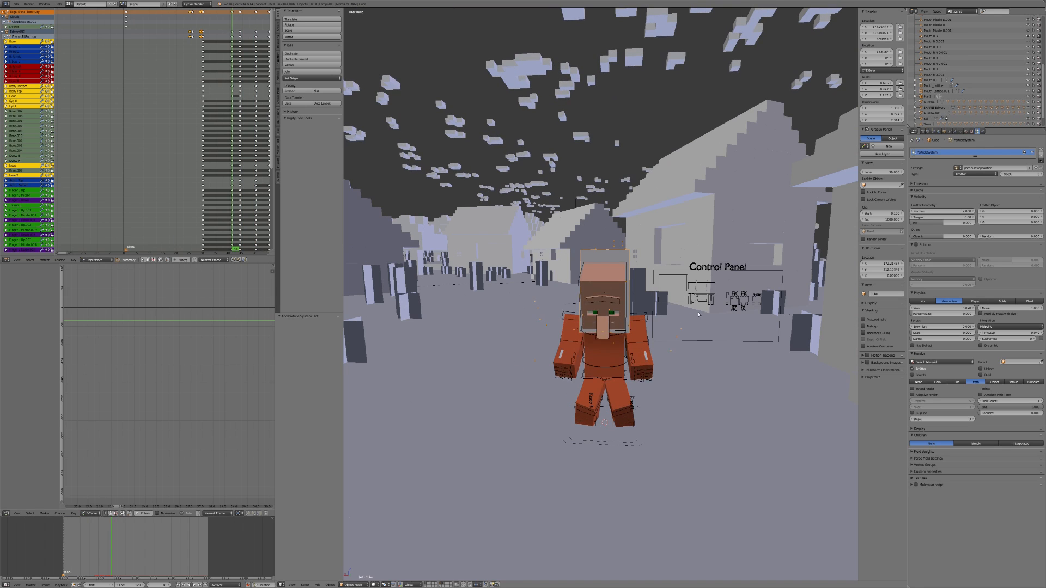
# Set the particles' random emission velocity to 1 and replay the animation.
pyautogui.press('Left')
pyautogui.press('Left')
pyautogui.press('Left')
pyautogui.click(1008, 236)
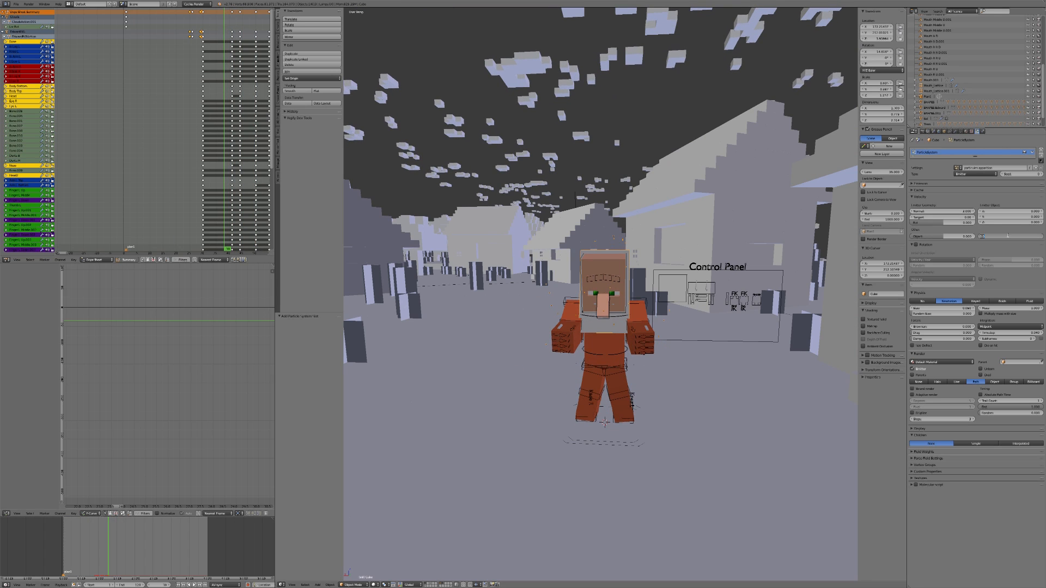
pyautogui.write('1')
pyautogui.press('Return')
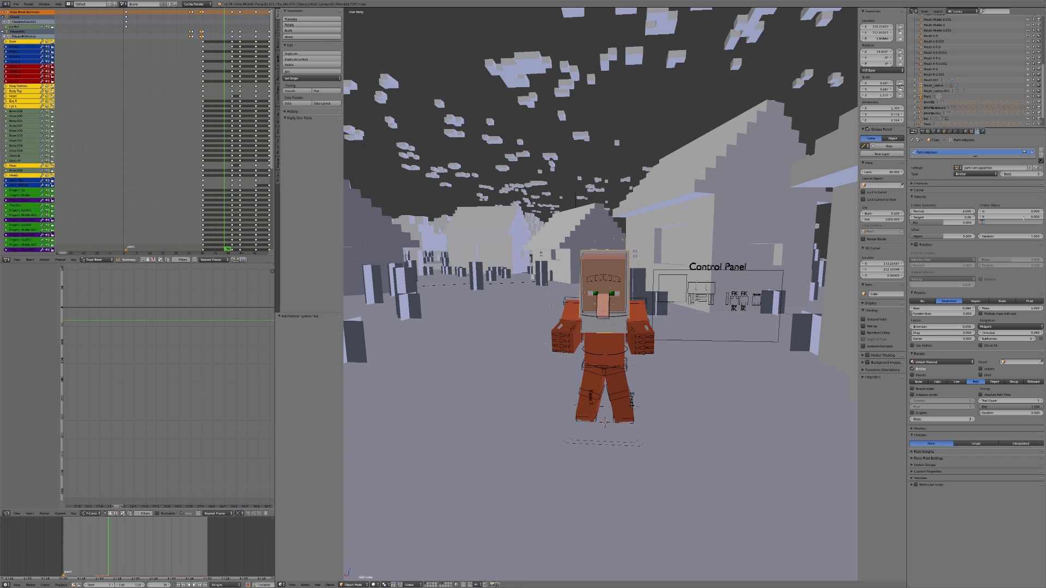
pyautogui.write('1')
pyautogui.press('Return')
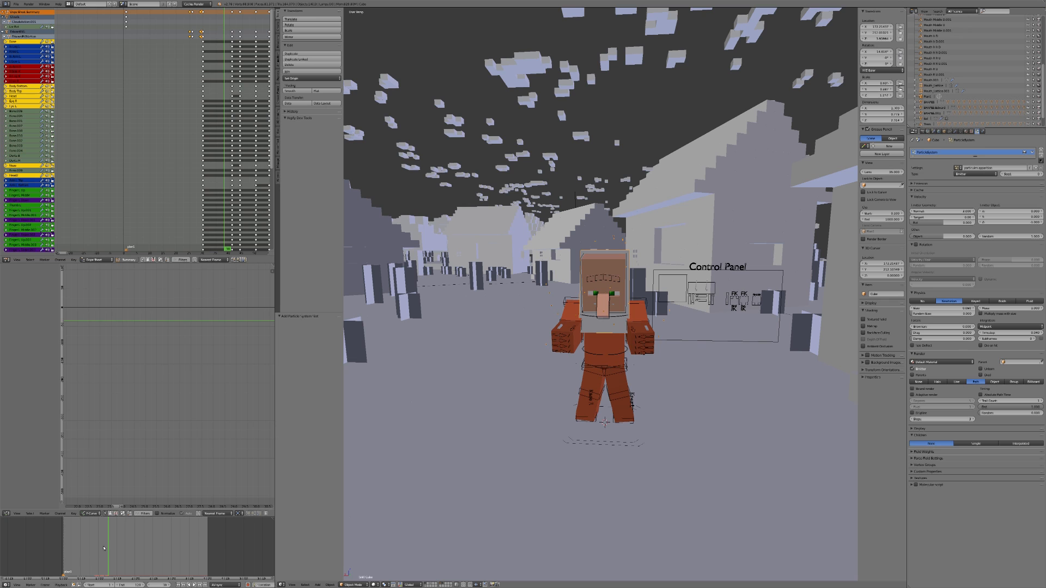
pyautogui.hotkey('alt', 'a')
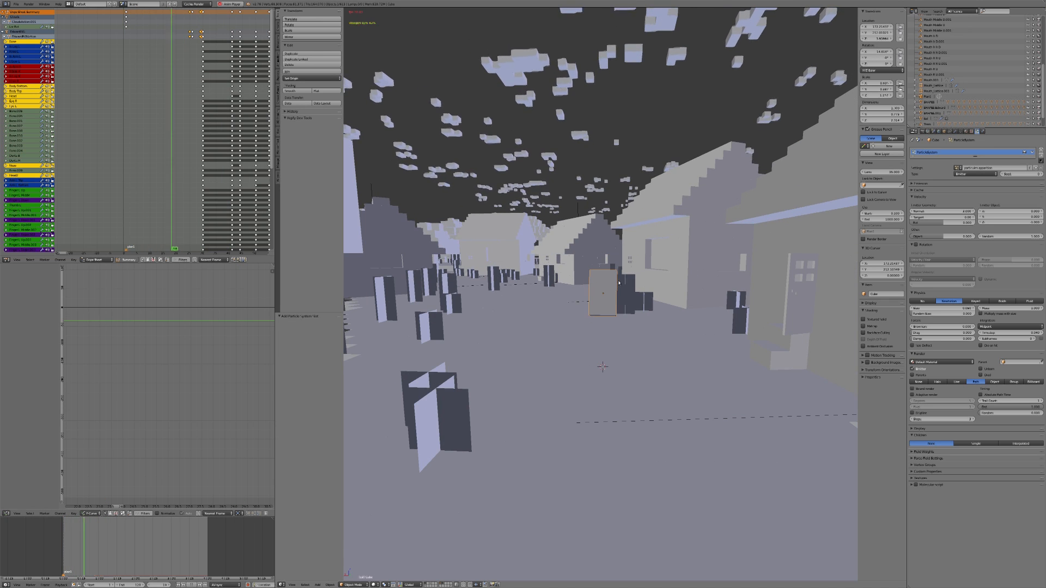
pyautogui.hotkey('alt', 'a')
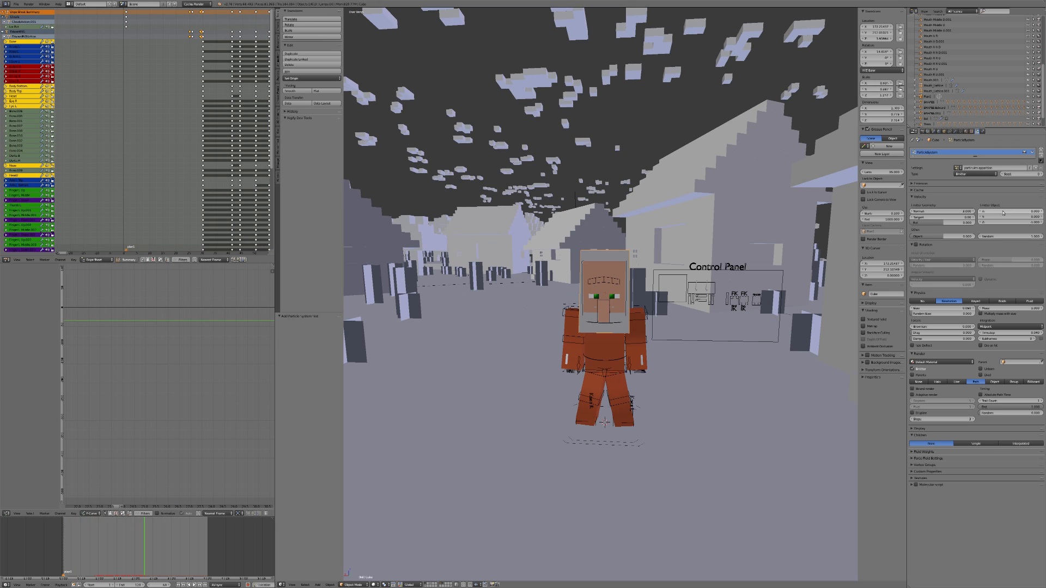
pyautogui.moveTo(679, 252); pyautogui.dragTo(570, 258, button='middle')
pyautogui.moveTo(663, 276); pyautogui.dragTo(656, 280, button='middle')
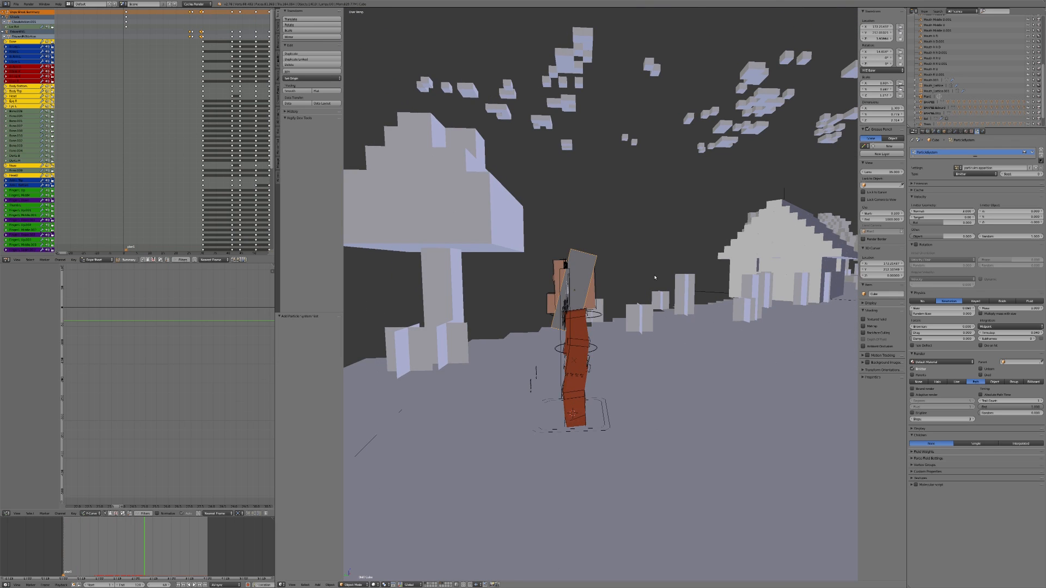
pyautogui.scroll(1, 659, 287)
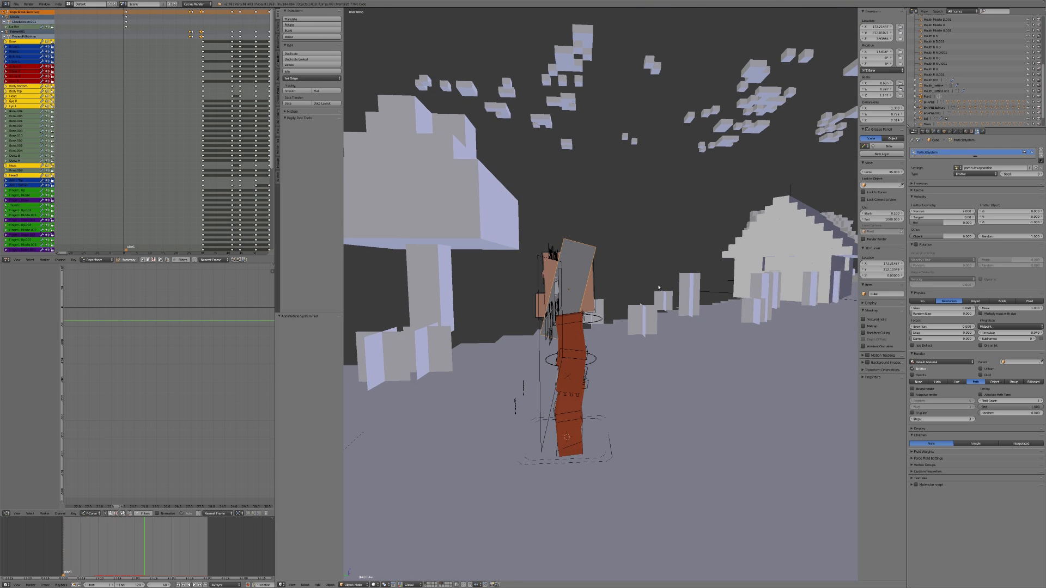
pyautogui.rightClick(597, 459)
pyautogui.press('g')
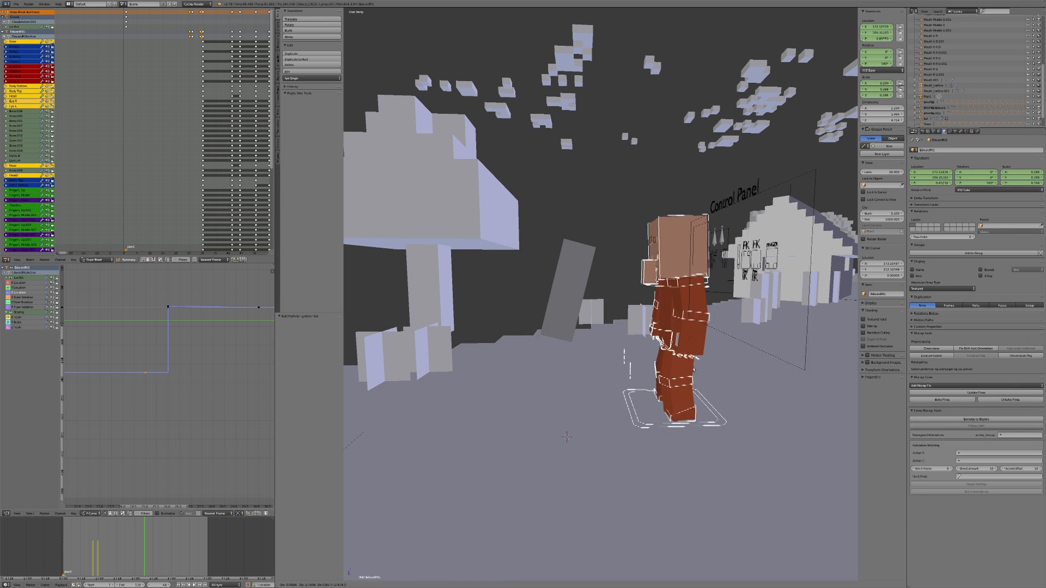
pyautogui.rightClick(587, 270)
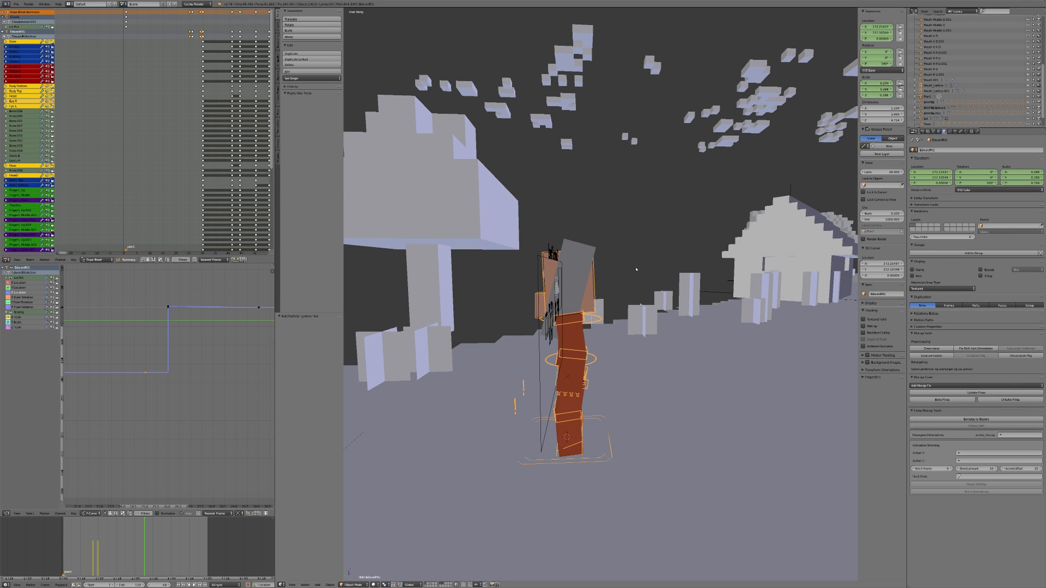
pyautogui.rightClick(581, 266)
pyautogui.press('g')
pyautogui.rightClick(439, 265)
pyautogui.moveTo(517, 255); pyautogui.dragTo(586, 262, button='middle')
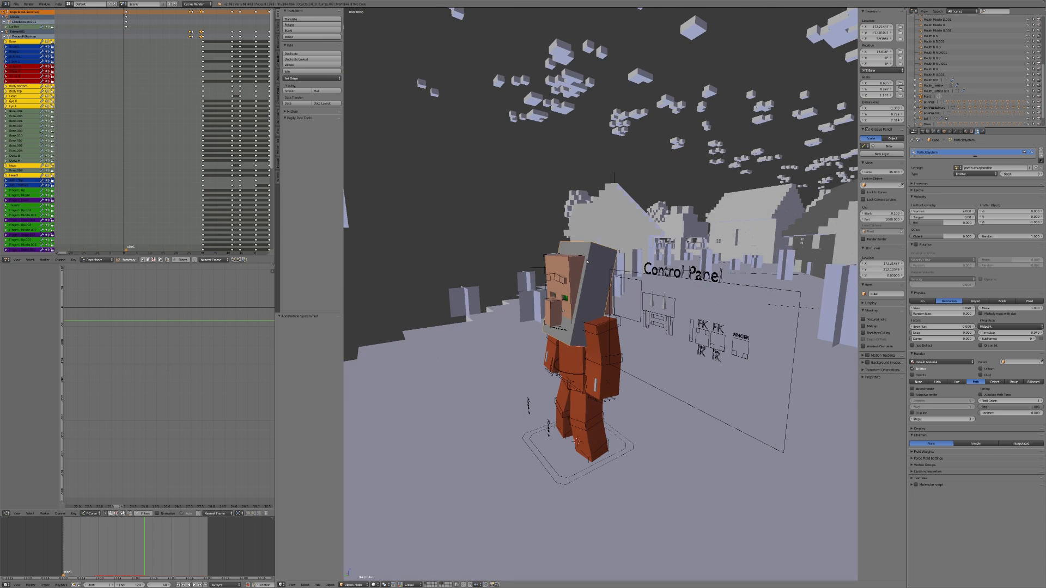
pyautogui.press('g')
pyautogui.press('y')
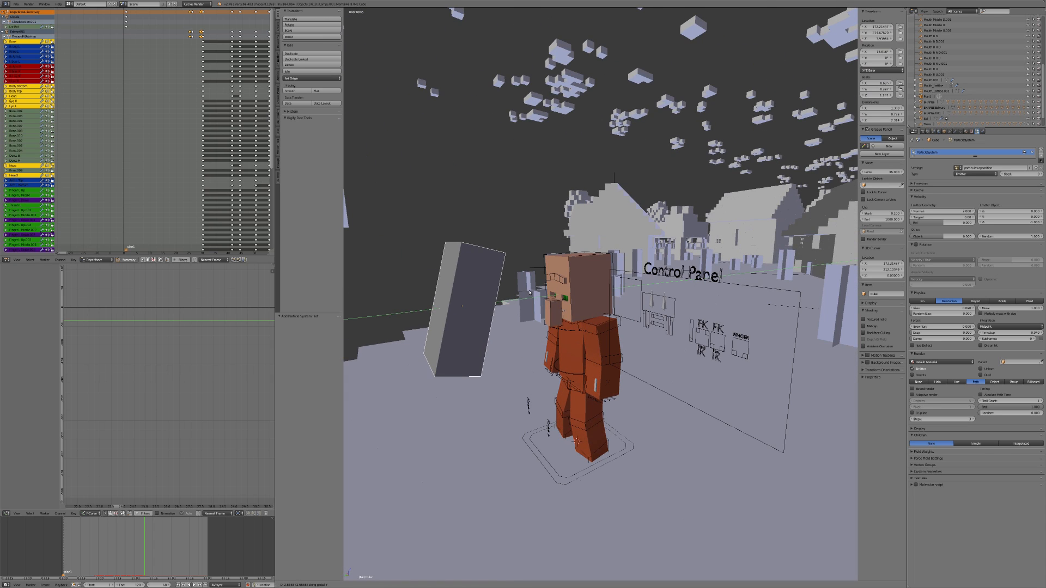
pyautogui.rightClick(529, 293)
# Set the particles' emitter-object Y velocity to 6 and replay the villager's appearance.
pyautogui.click(1011, 217)
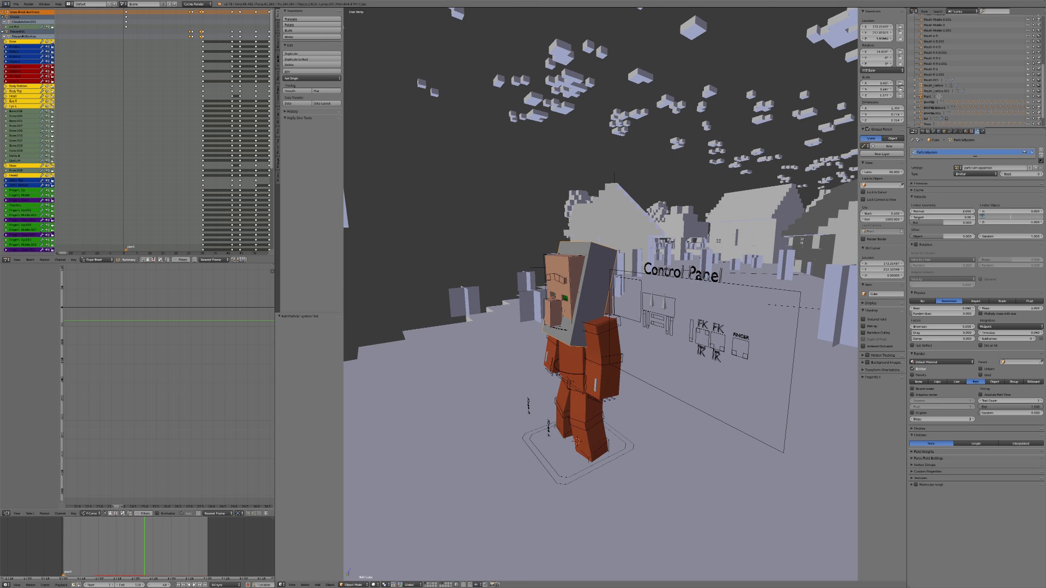
pyautogui.write('6')
pyautogui.press('Return')
pyautogui.hotkey('shift', 'Left')
pyautogui.hotkey('alt', 'a')
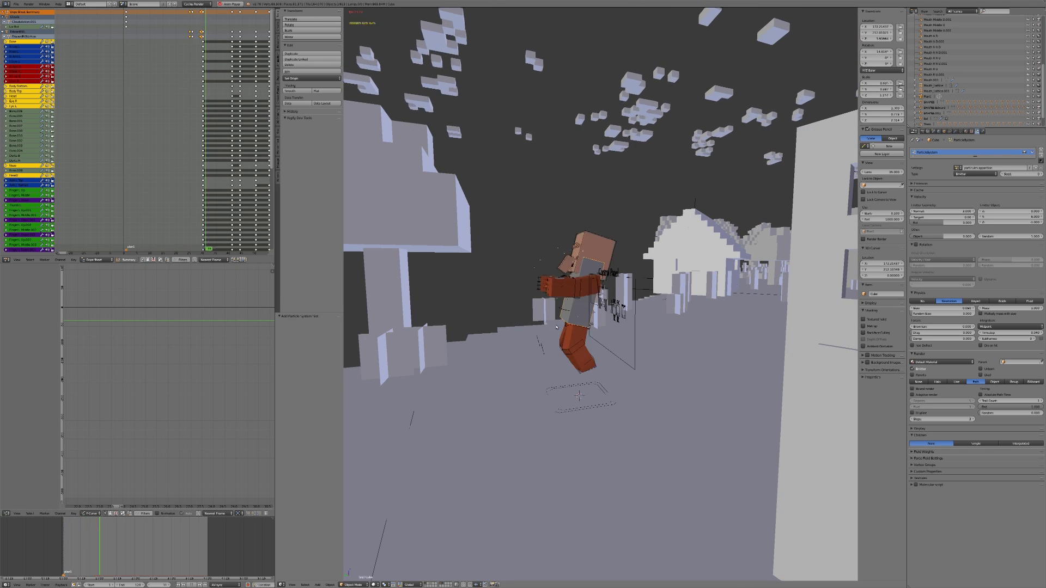
pyautogui.hotkey('alt', 'a')
# Save the file and reset the particles' emitter-object Y velocity to 0.
pyautogui.hotkey('ctrl', 's')
pyautogui.click(491, 314)
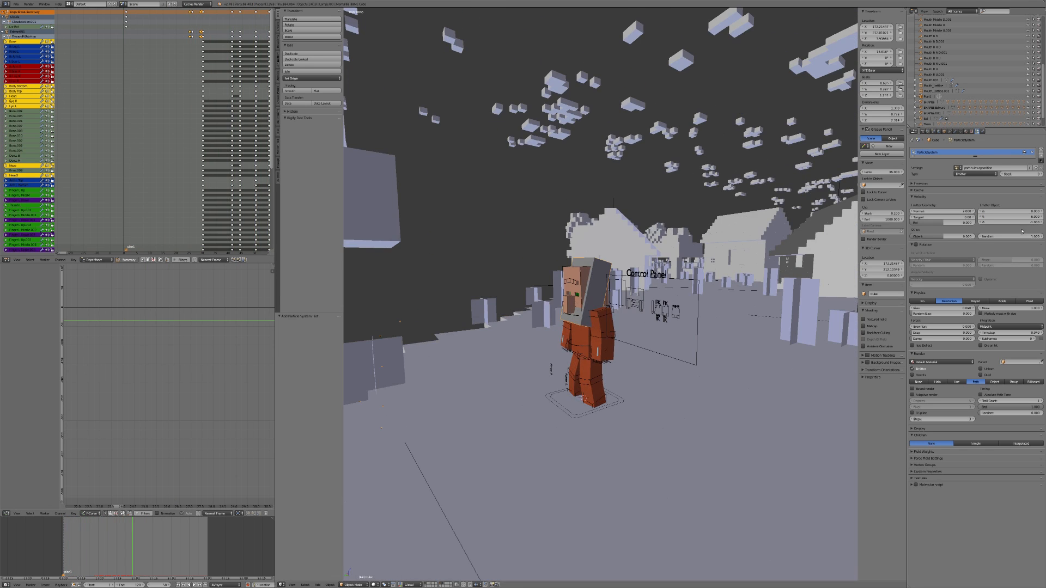
pyautogui.write('0')
pyautogui.press('Return')
pyautogui.moveTo(637, 260); pyautogui.dragTo(666, 268, button='middle')
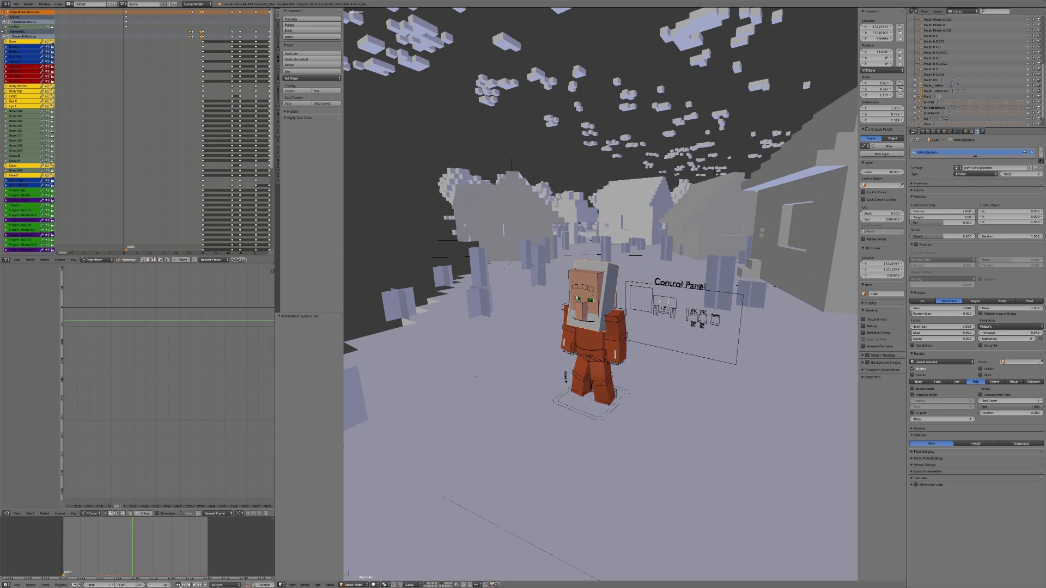
# Collapse the particle velocity settings and replay the animation from the start.
pyautogui.click(178, 585)
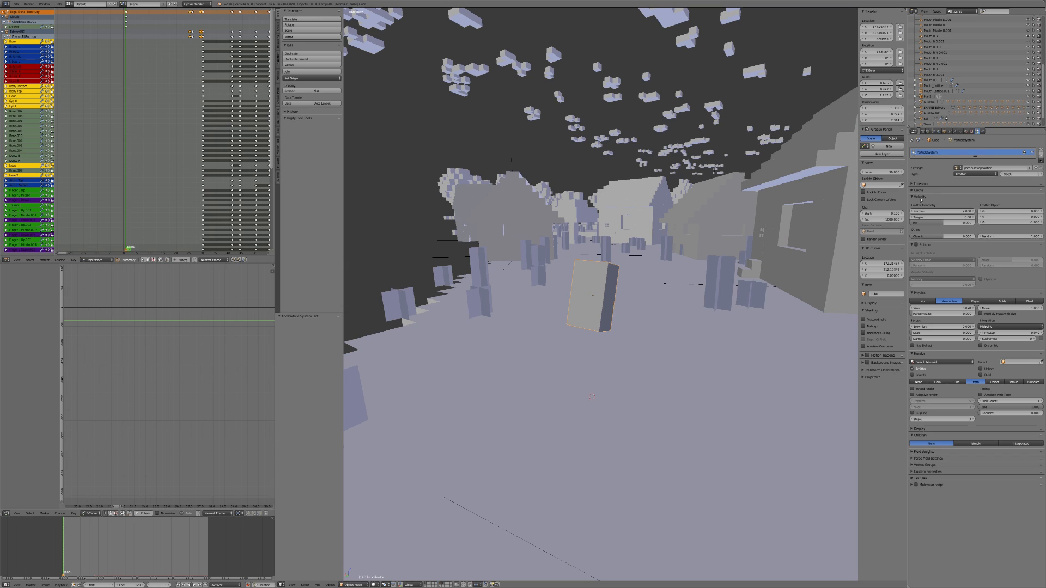
pyautogui.click(920, 197)
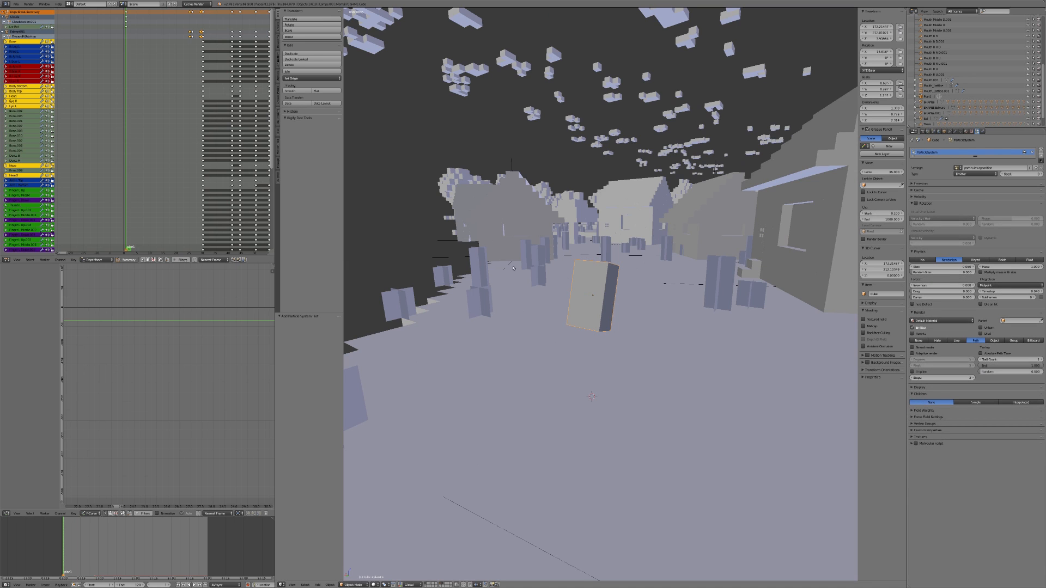
pyautogui.moveTo(378, 399); pyautogui.dragTo(394, 398, button='middle')
pyautogui.scroll(2, 394, 398)
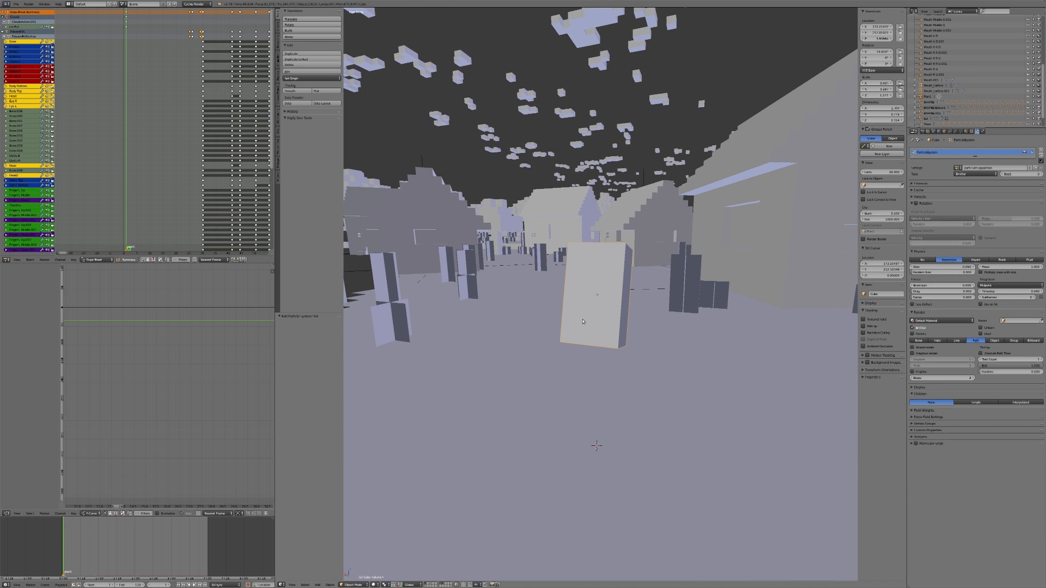
pyautogui.hotkey('alt', 'a')
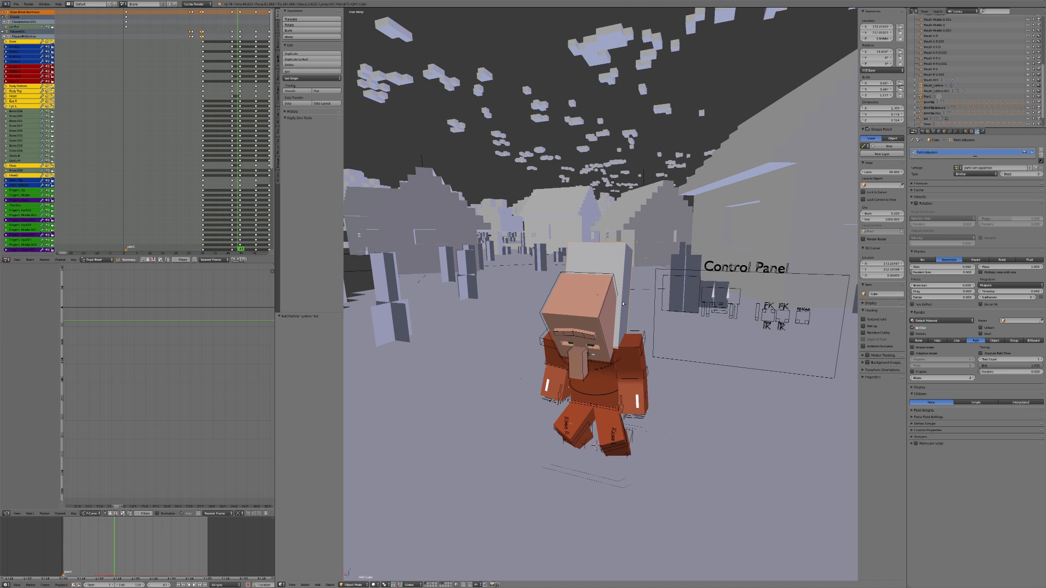
pyautogui.moveTo(623, 303); pyautogui.dragTo(649, 308, button='middle')
# Enable rotation for the particles and collapse the rotation and physics settings.
pyautogui.click(916, 204)
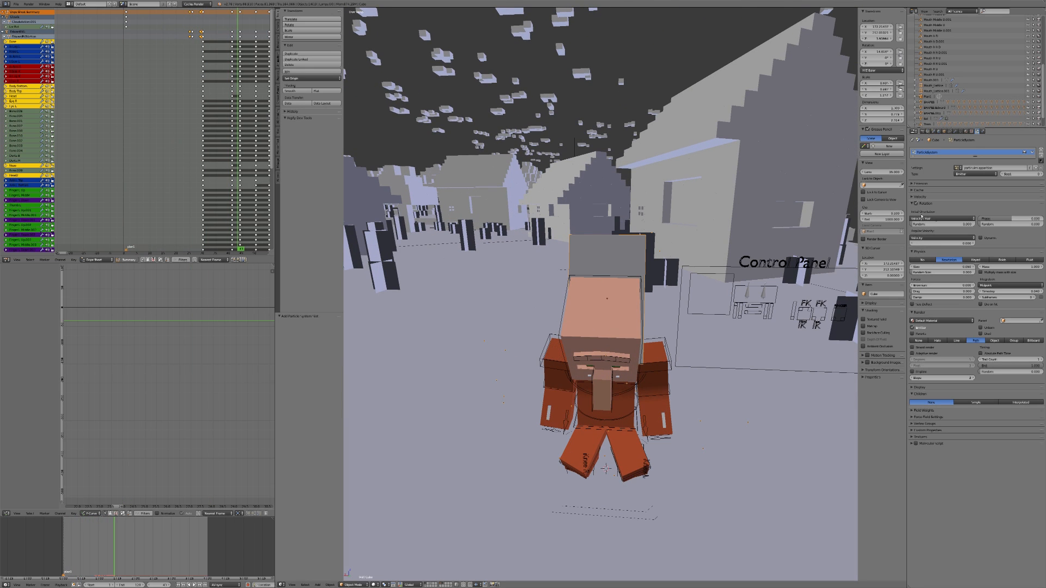
pyautogui.click(943, 204)
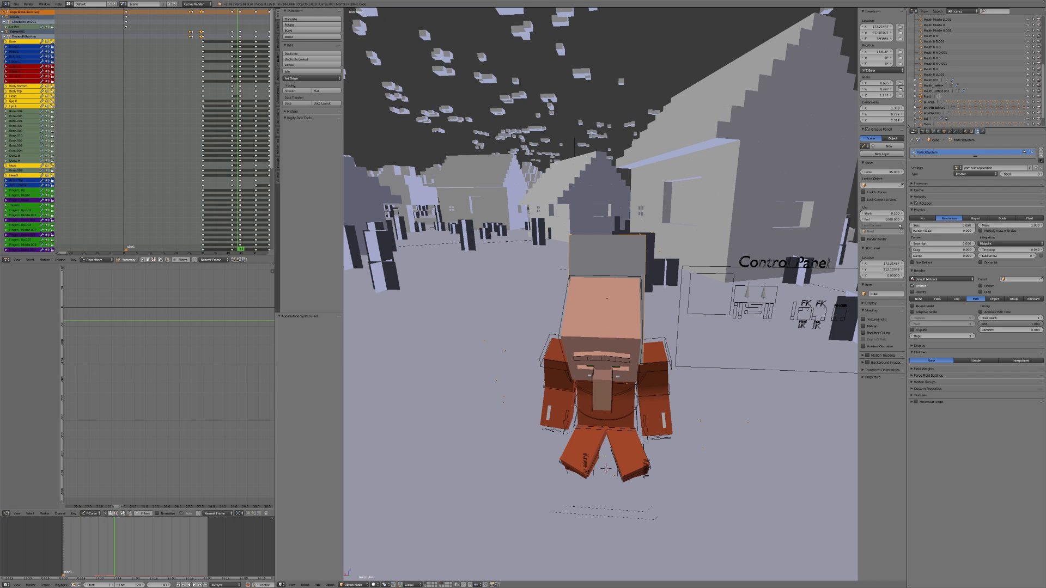
pyautogui.moveTo(550, 305); pyautogui.dragTo(648, 417, button='middle')
pyautogui.scroll(4, 654, 418)
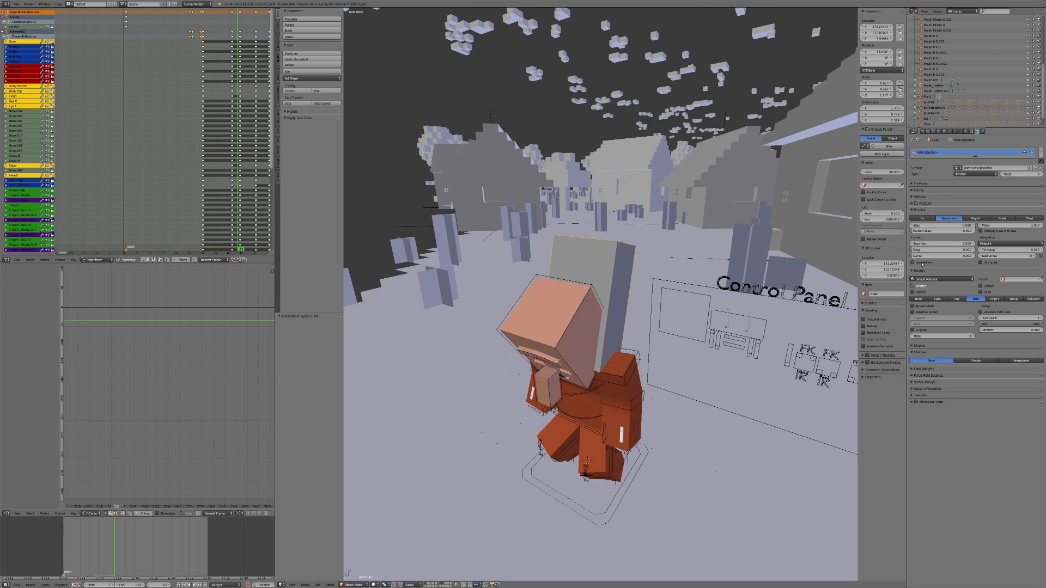
pyautogui.click(922, 263)
pyautogui.click(984, 231)
pyautogui.click(922, 211)
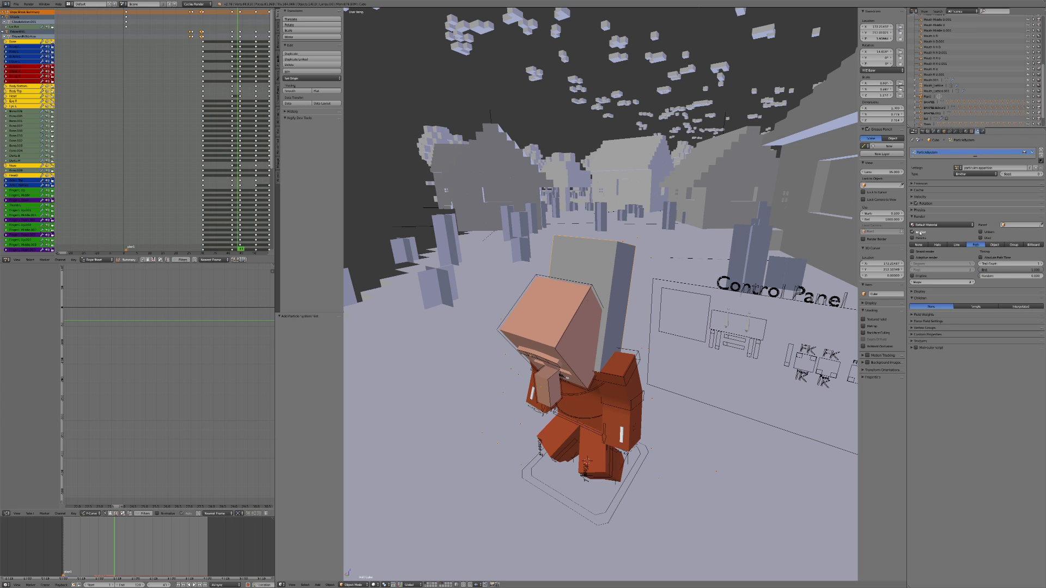
# Turn off rendering of the emitter cube in the particle system's render settings.
pyautogui.scroll(-4, 588, 332)
pyautogui.moveTo(588, 332); pyautogui.dragTo(615, 270, button='middle')
pyautogui.scroll(3, 615, 269)
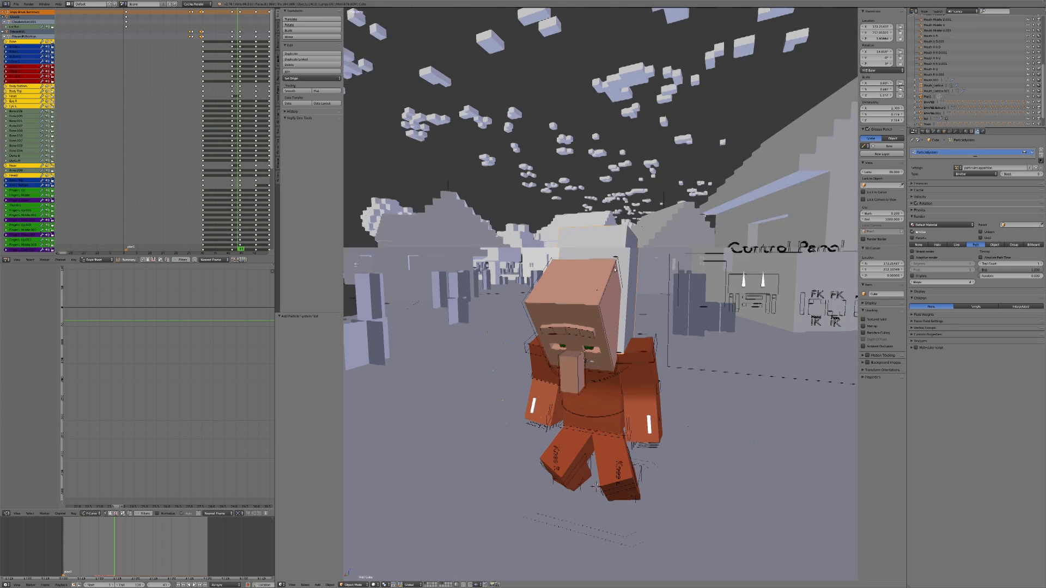
pyautogui.click(912, 232)
pyautogui.scroll(-3, 719, 245)
pyautogui.moveTo(719, 245); pyautogui.dragTo(702, 273, button='middle')
pyautogui.scroll(1, 702, 272)
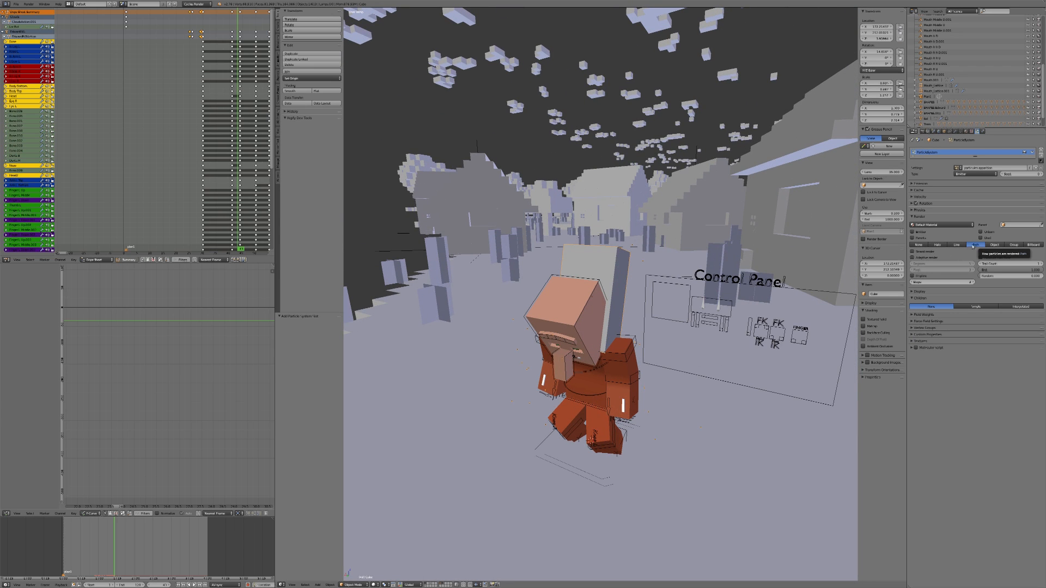
# Try the Line, None and Object render types, and set the particles to render as Group.
pyautogui.click(963, 248)
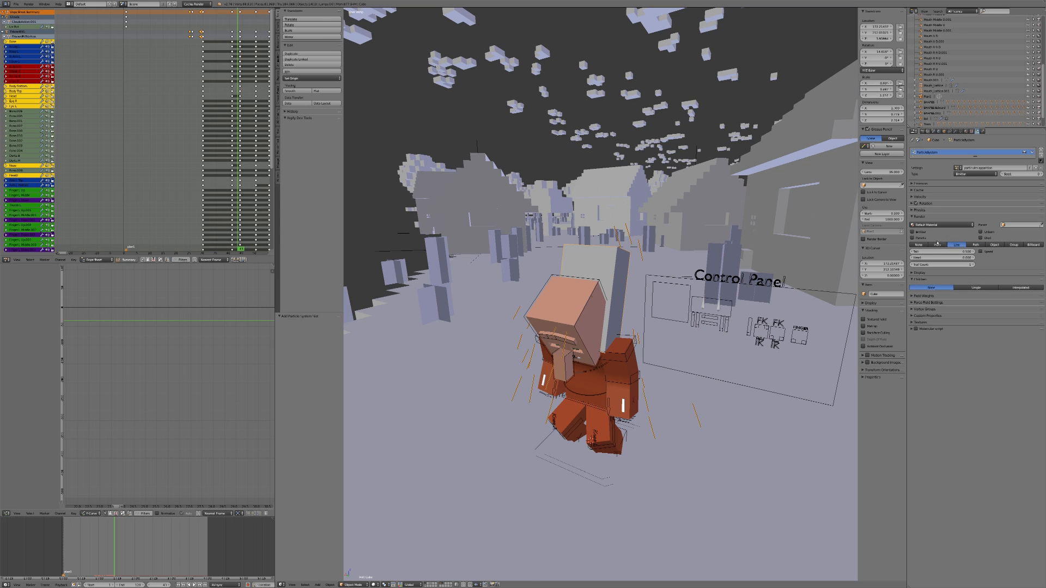
pyautogui.click(918, 244)
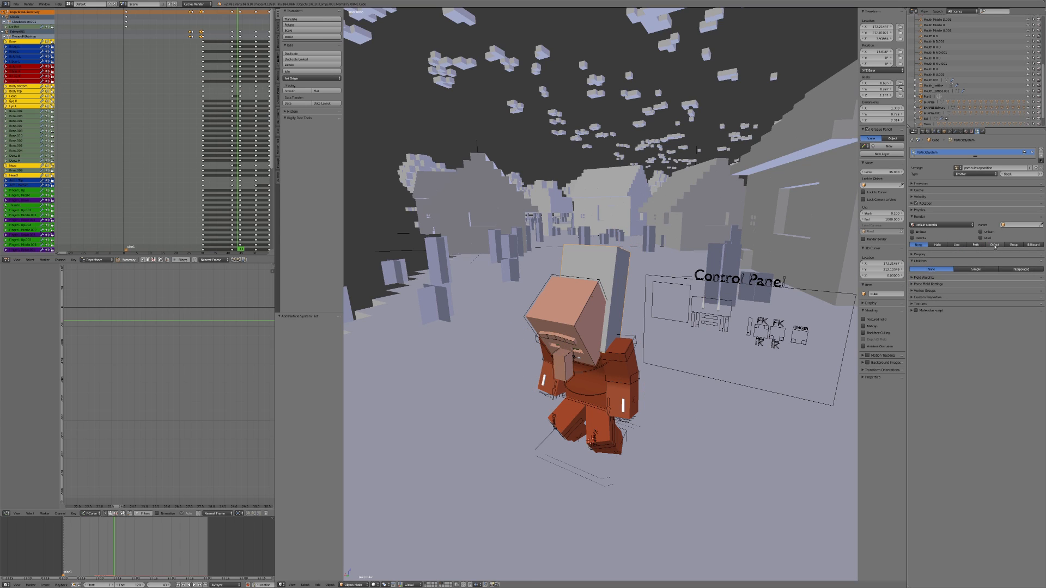
pyautogui.click(995, 245)
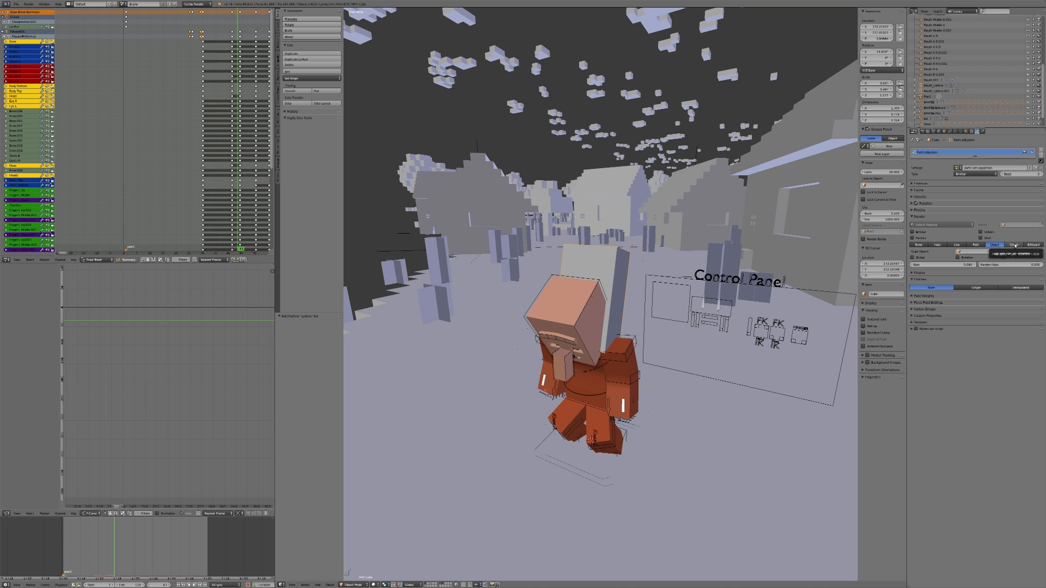
pyautogui.click(1013, 245)
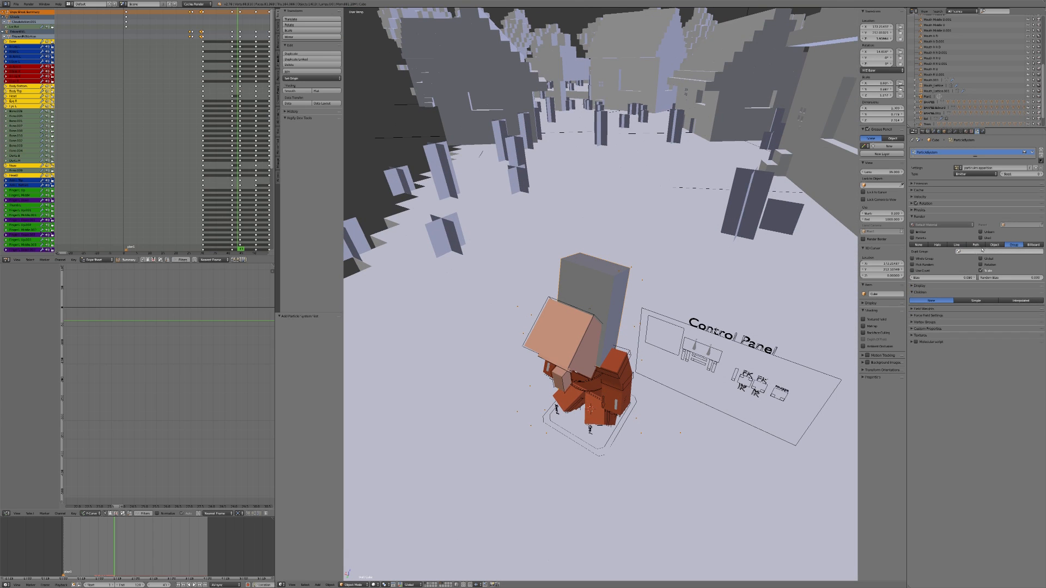
pyautogui.click(994, 246)
pyautogui.scroll(2, 666, 274)
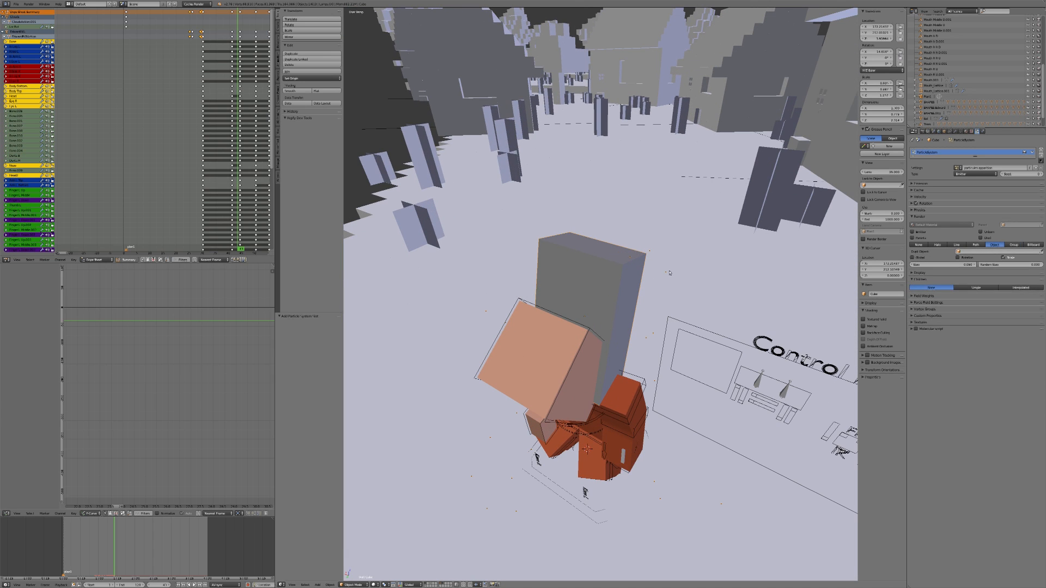
pyautogui.moveTo(655, 268); pyautogui.dragTo(632, 218, button='middle')
pyautogui.click(1015, 245)
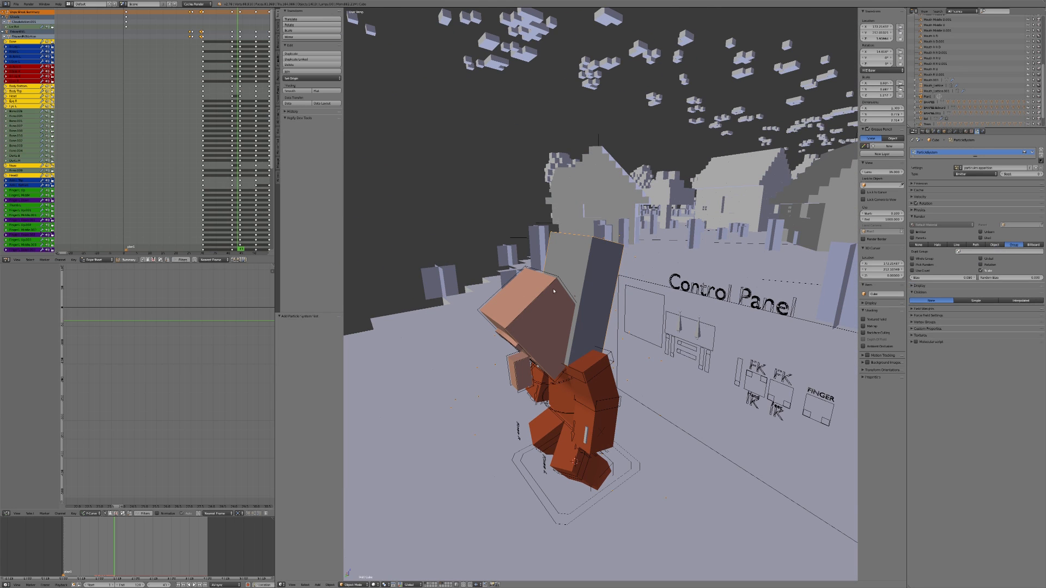
pyautogui.scroll(2, 592, 310)
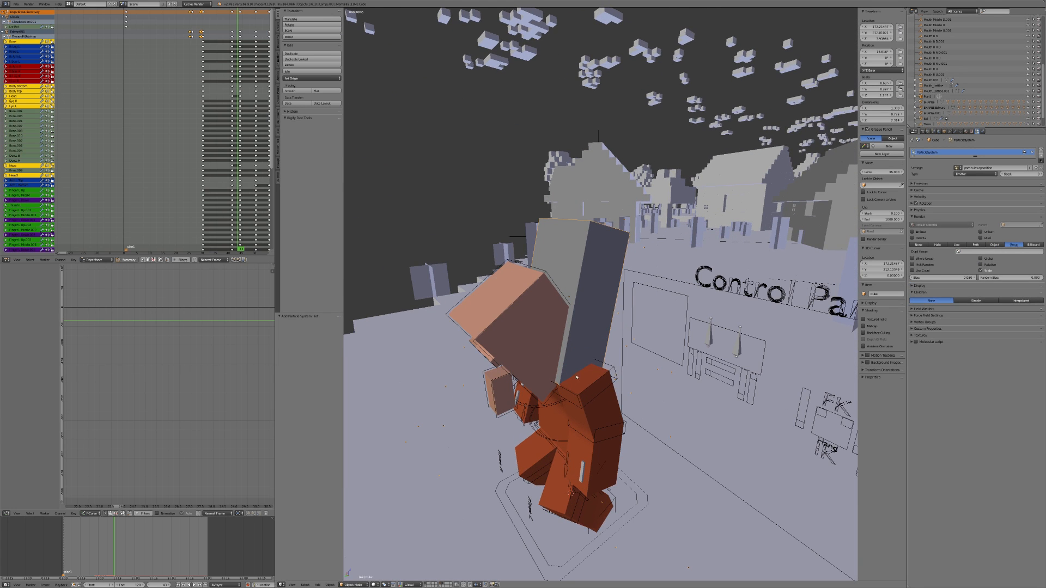
pyautogui.scroll(2, 503, 411)
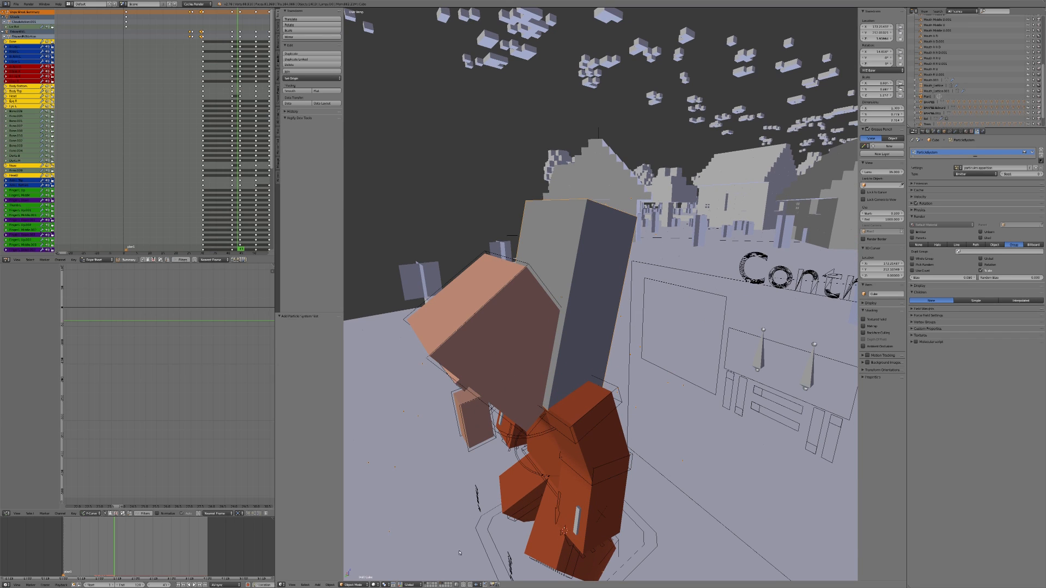
# Show the layer holding the three particle meshes, bring them into view and select the mesh at the origin.
pyautogui.click(432, 584)
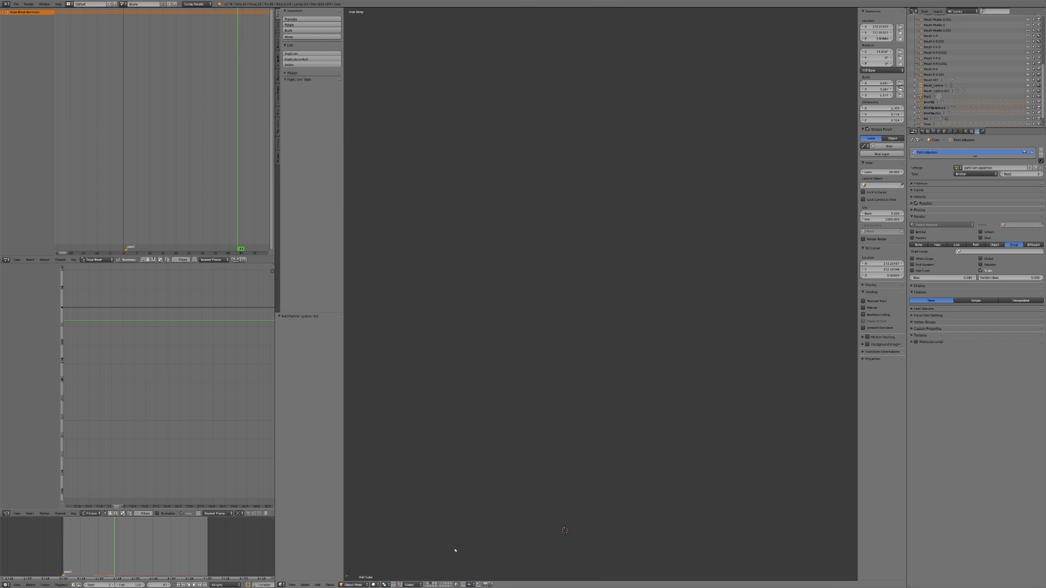
pyautogui.hotkey('shift', 'c')
pyautogui.moveTo(579, 385); pyautogui.dragTo(640, 338, button='middle')
pyautogui.press('x')
pyautogui.scroll(-4, 549, 370)
pyautogui.moveTo(549, 370); pyautogui.dragTo(582, 357, button='middle')
pyautogui.rightClick(654, 307)
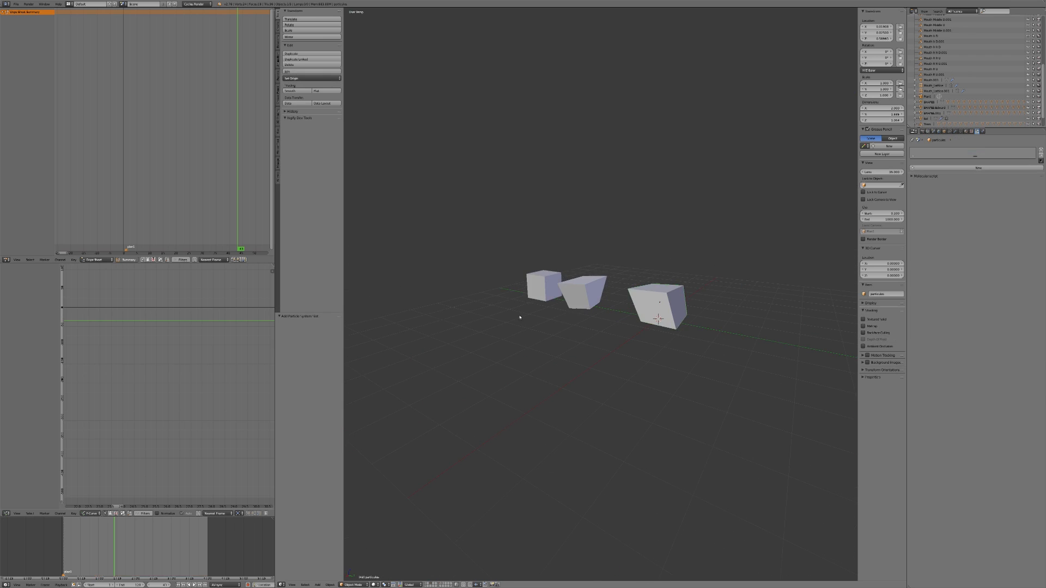
# Open the cube and the middle deformed mesh in edit mode in turn to examine their geometry.
pyautogui.moveTo(519, 315)
pyautogui.mouseDown(button='middle')
pyautogui.moveTo(549, 325)
pyautogui.moveTo(521, 309)
pyautogui.mouseUp(button='middle')
pyautogui.rightClick(497, 316)
pyautogui.press('Tab')
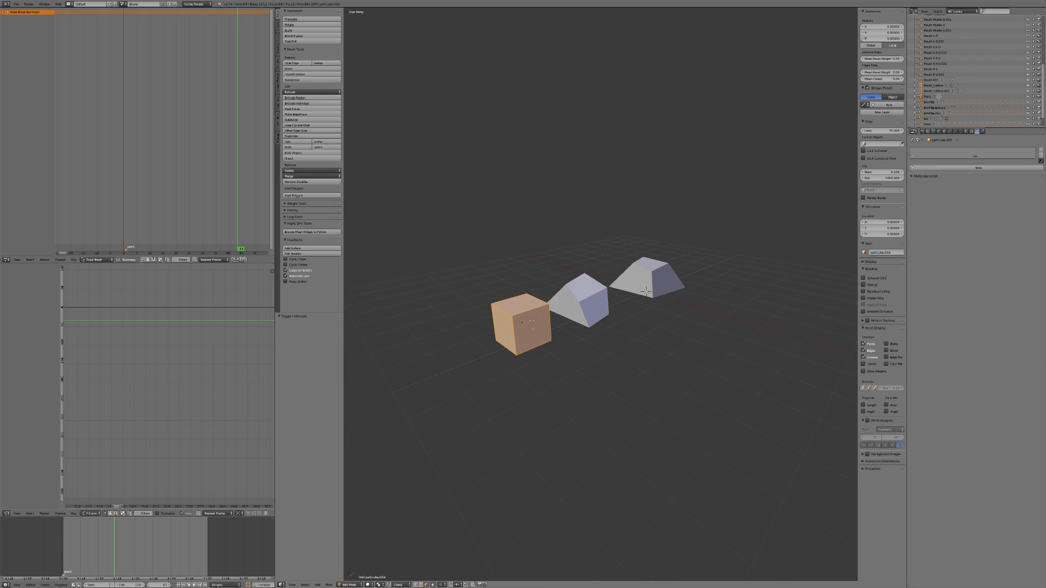
pyautogui.scroll(1, 534, 319)
pyautogui.press('Tab')
pyautogui.rightClick(584, 309)
pyautogui.press('Tab')
pyautogui.moveTo(587, 312); pyautogui.dragTo(635, 330, button='middle')
pyautogui.scroll(2, 635, 331)
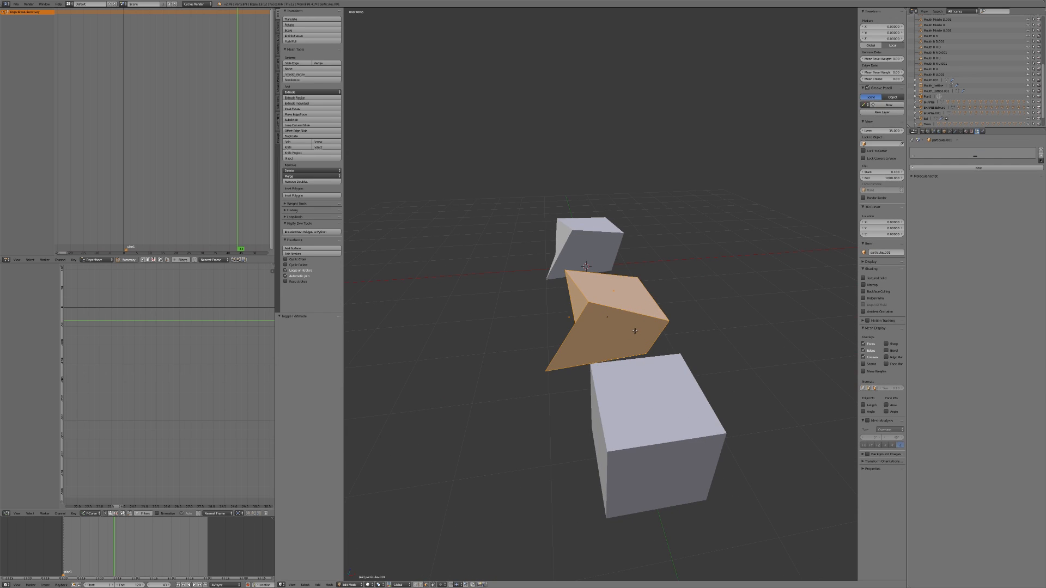
pyautogui.hotkey('ctrl', 'Tab')
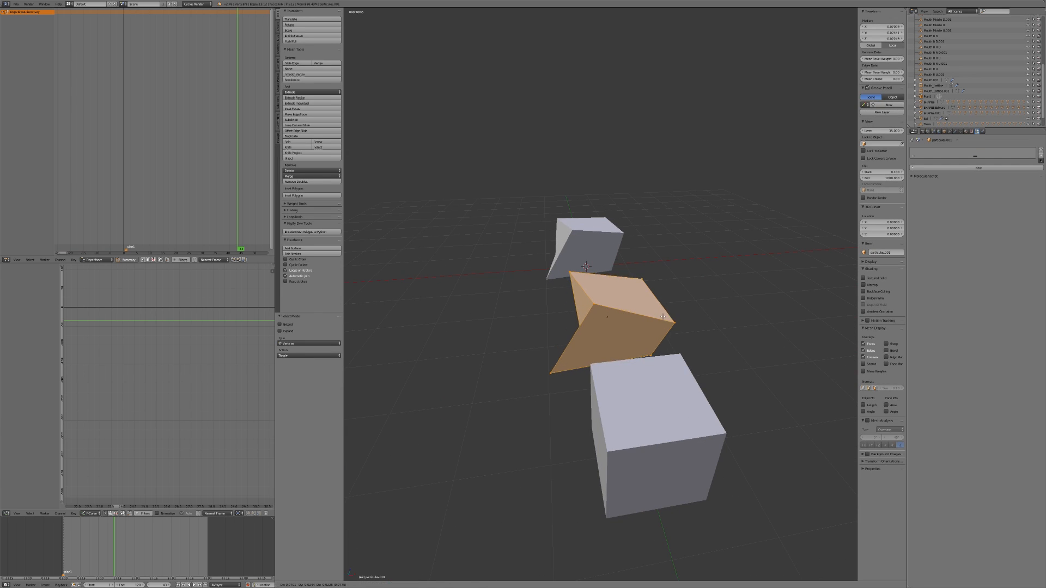
pyautogui.press('Tab')
# Examine the shapes of the three particle meshes from several angles.
pyautogui.moveTo(658, 315); pyautogui.dragTo(628, 305, button='middle')
pyautogui.scroll(-2, 681, 319)
pyautogui.scroll(4, 648, 321)
pyautogui.scroll(-4, 636, 328)
pyautogui.scroll(3, 604, 329)
pyautogui.scroll(-3, 626, 318)
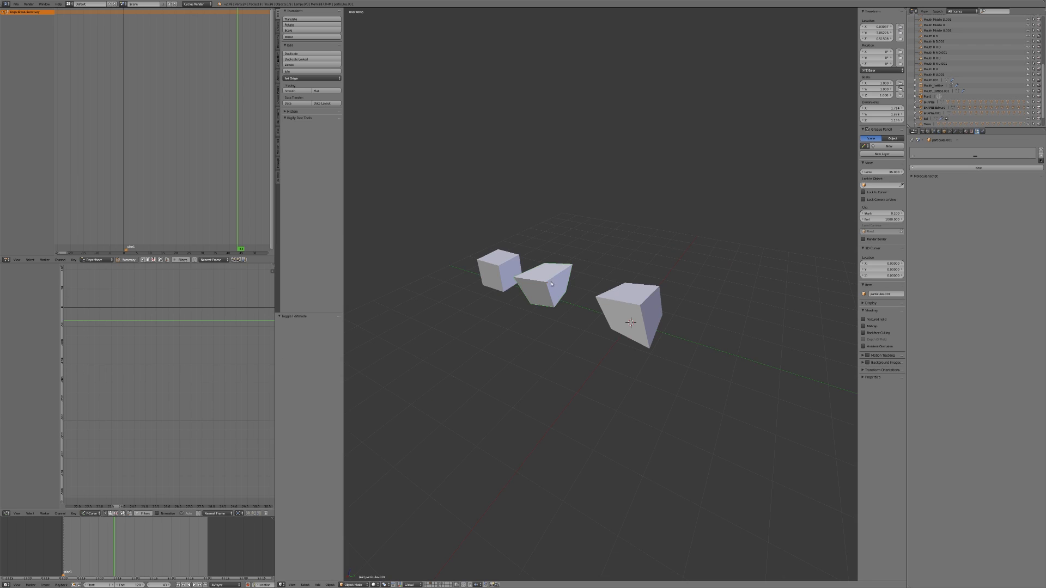
pyautogui.scroll(-2, 551, 284)
pyautogui.moveTo(551, 284); pyautogui.dragTo(594, 292, button='middle')
pyautogui.scroll(3, 610, 294)
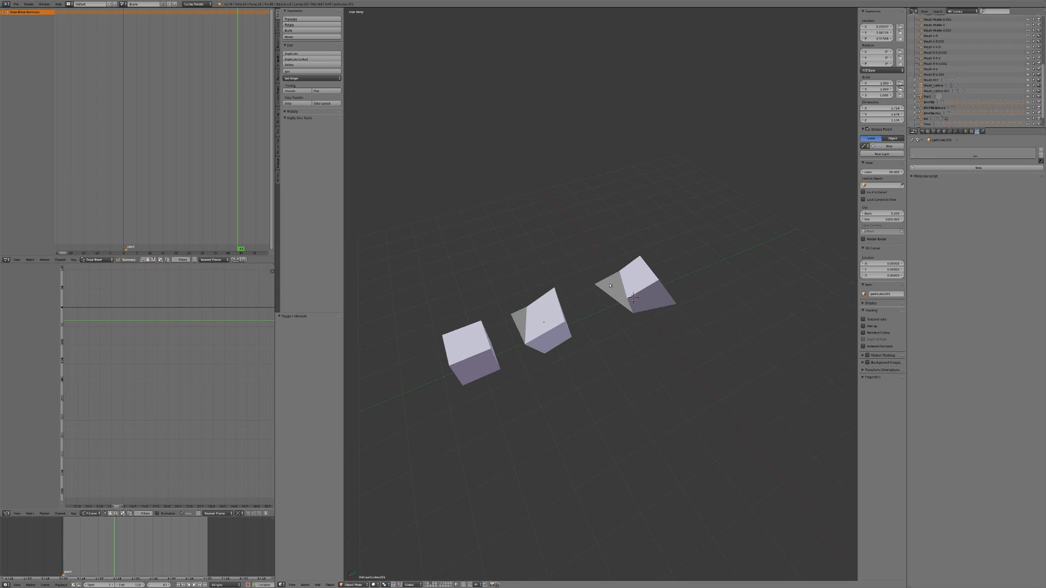
# Put the three particle meshes into a new group and name the group.
pyautogui.rightClick(470, 349)
pyautogui.hotkey('ctrl', 'g')
pyautogui.doubleClick(288, 330)
pyautogui.moveTo(521, 342); pyautogui.dragTo(551, 343, button='middle')
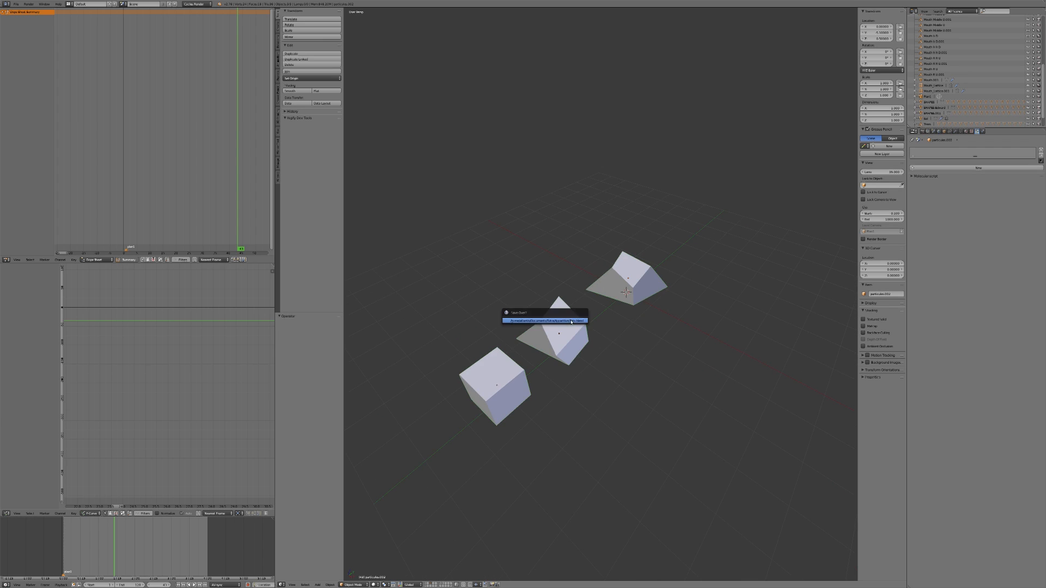
# Select the cube mesh on its own, and end with all three particle meshes selected.
pyautogui.rightClick(499, 376)
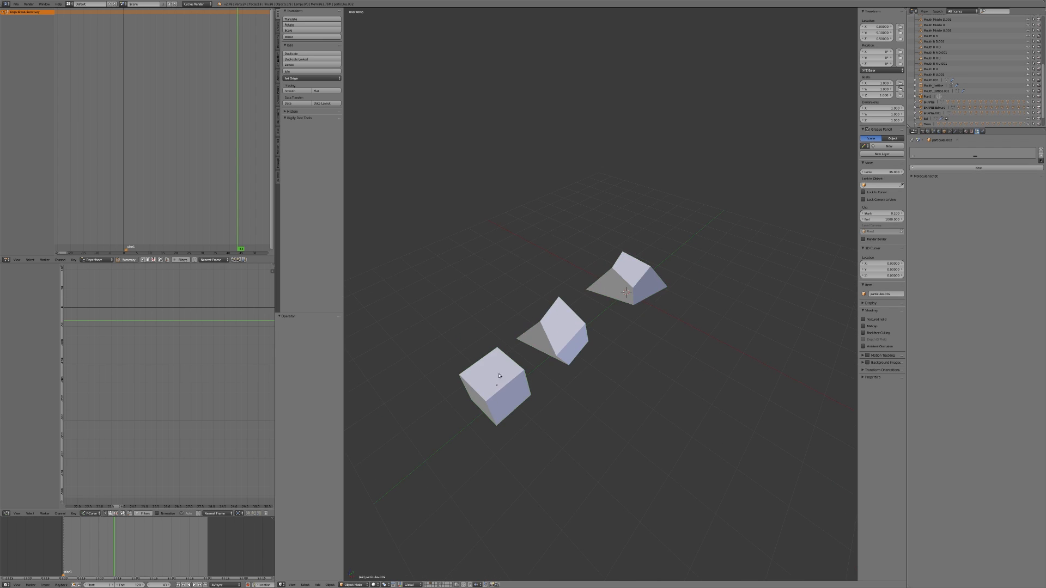
pyautogui.moveTo(520, 386); pyautogui.dragTo(496, 427, button='middle')
pyautogui.scroll(-2, 454, 423)
pyautogui.scroll(-1, 496, 427)
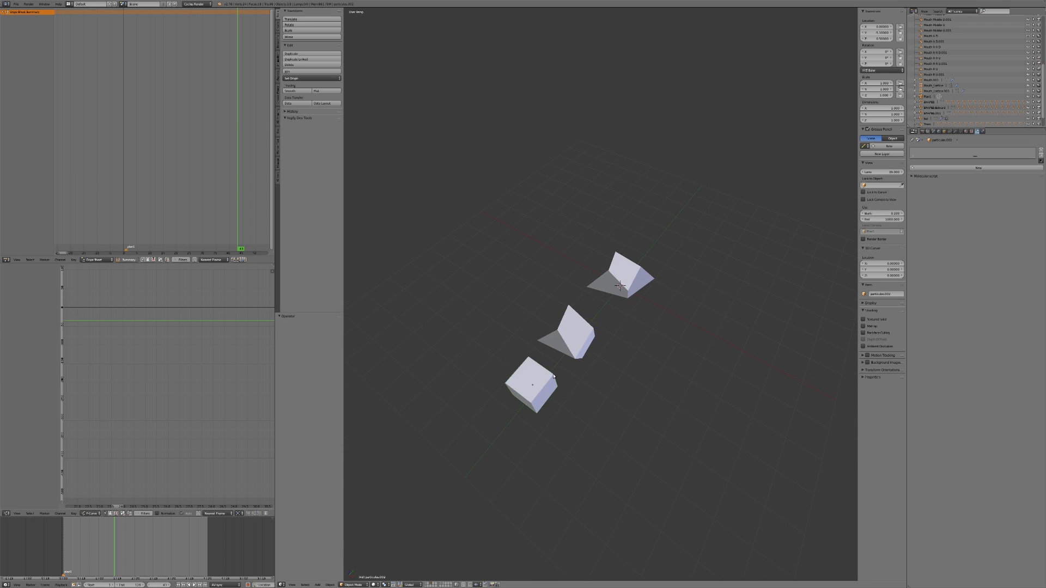
pyautogui.press('a')
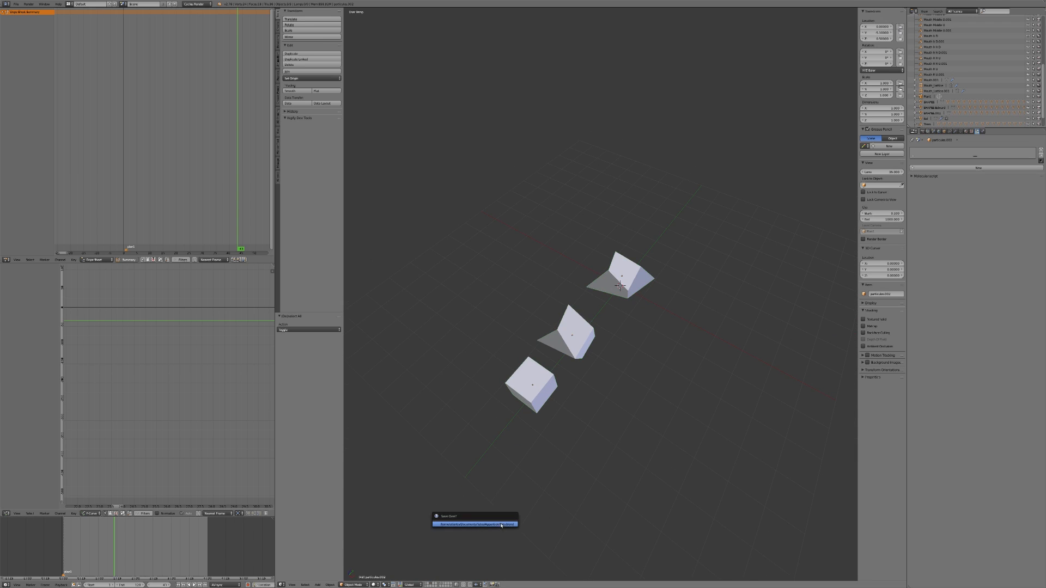
# Check the middle particle mesh's material, and select the particle emitter cube with the village and villager layers shown.
pyautogui.moveTo(506, 523); pyautogui.dragTo(523, 498, button='middle')
pyautogui.rightClick(580, 345)
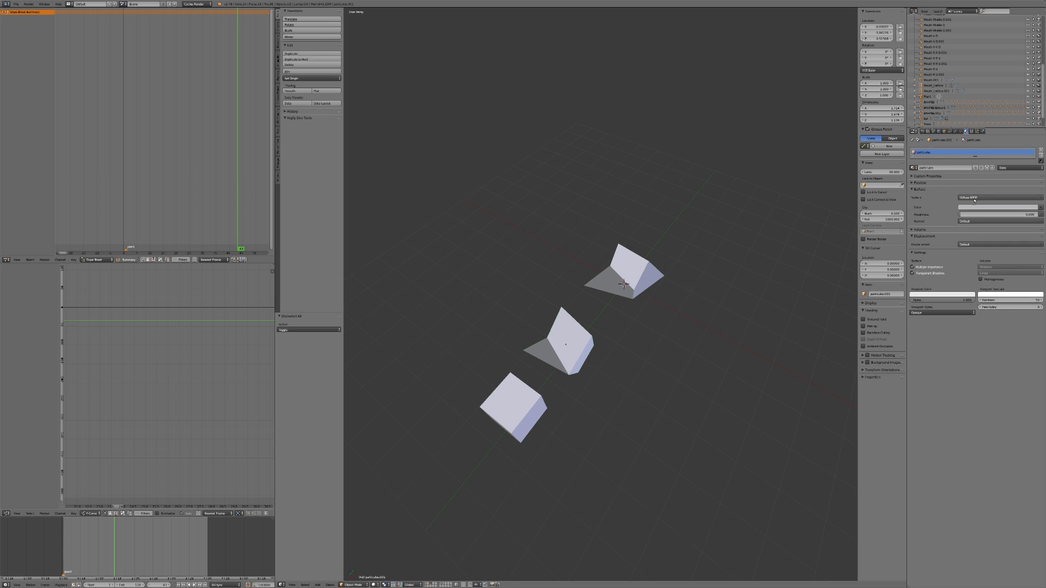
pyautogui.click(430, 584)
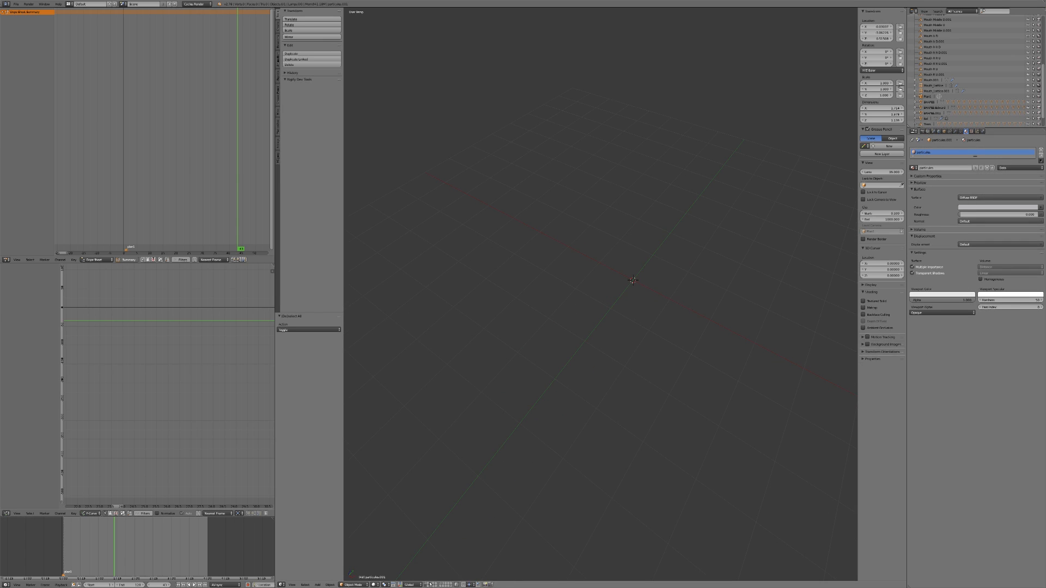
pyautogui.click(426, 584)
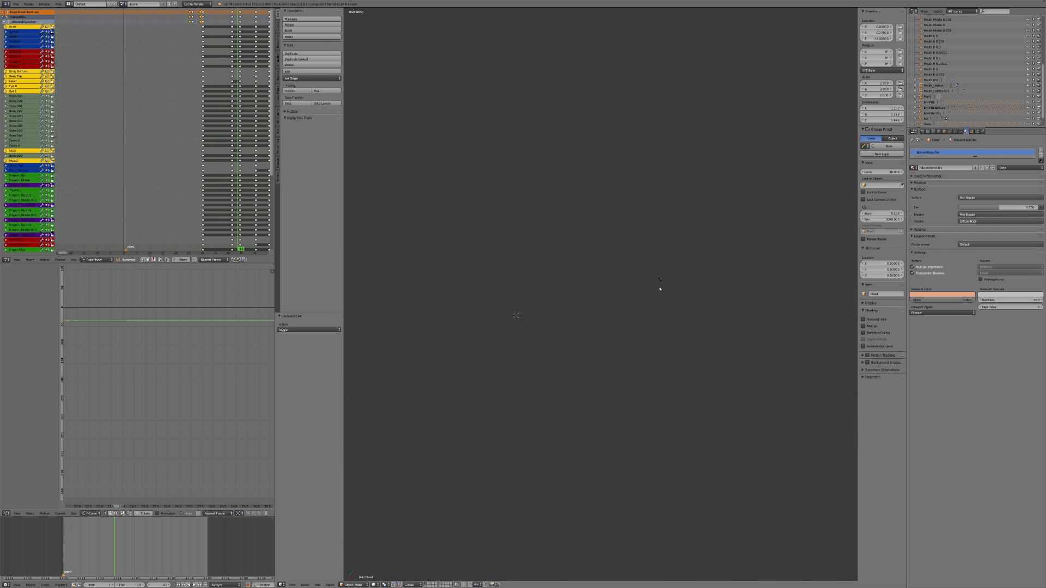
pyautogui.click(439, 584)
pyautogui.keyDown('shift'); pyautogui.click(425, 585); pyautogui.keyUp('shift')
pyautogui.moveTo(490, 381); pyautogui.dragTo(578, 229, button='middle')
pyautogui.rightClick(542, 253)
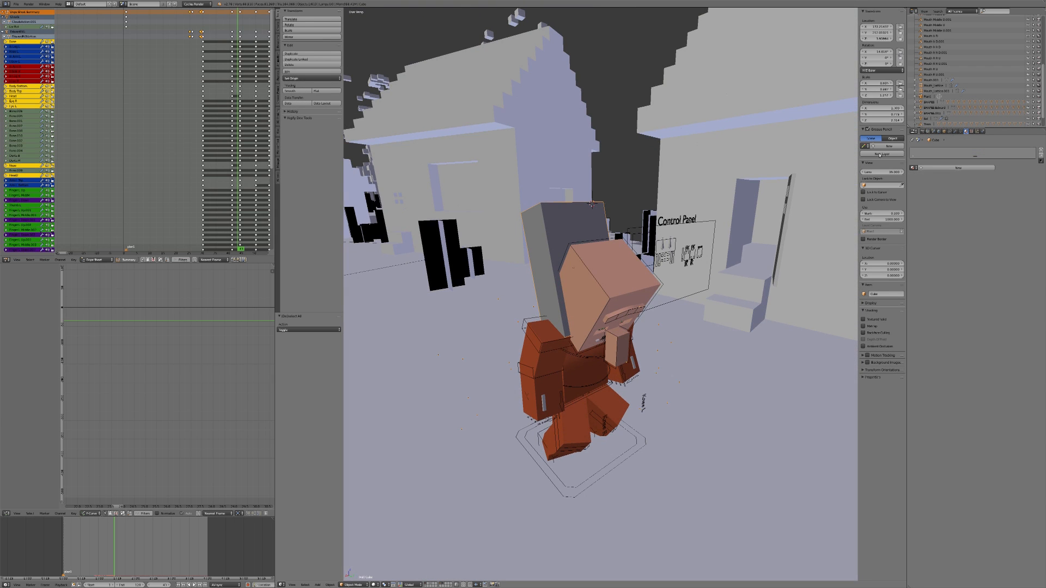
# Assign the particle mesh group as the emitter cube's render group and save the file over the existing one.
pyautogui.click(976, 131)
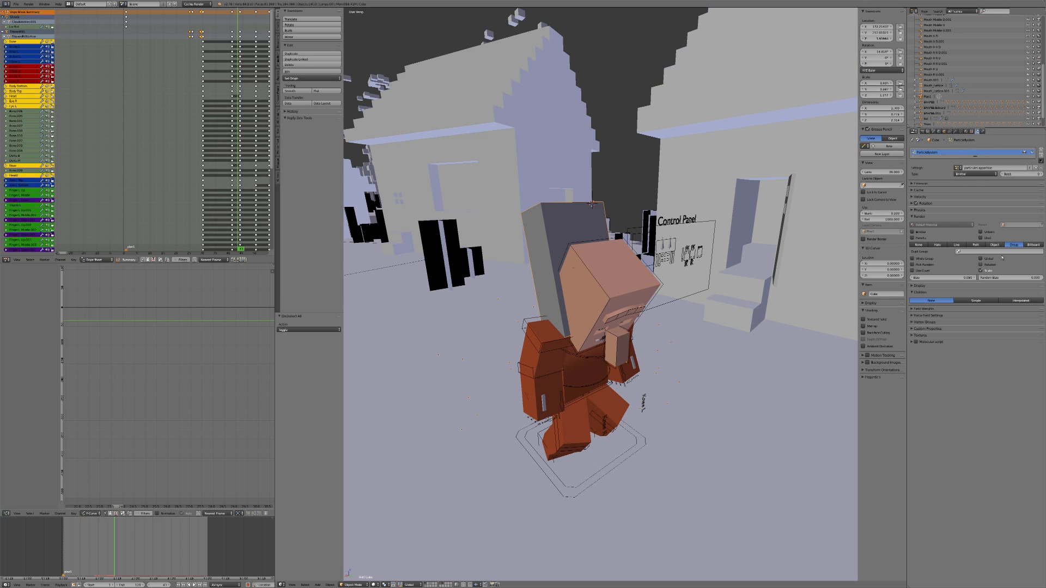
pyautogui.click(1007, 251)
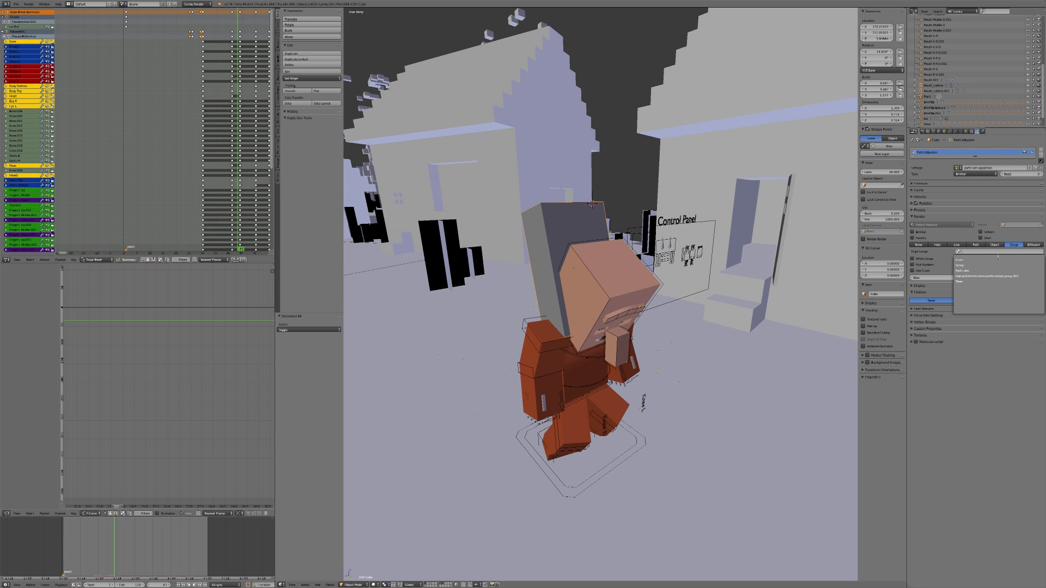
pyautogui.click(984, 270)
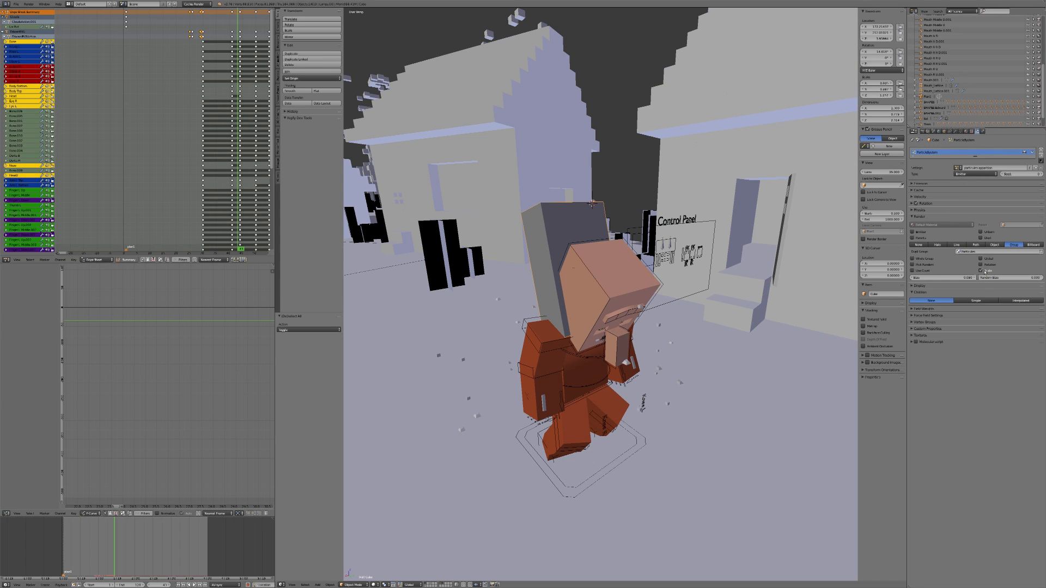
pyautogui.moveTo(599, 326); pyautogui.dragTo(485, 310, button='middle')
pyautogui.moveTo(629, 347)
pyautogui.mouseDown(button='middle')
pyautogui.moveTo(576, 362)
pyautogui.moveTo(625, 364)
pyautogui.mouseUp(button='middle')
pyautogui.hotkey('ctrl', 's')
pyautogui.click(577, 361)
pyautogui.scroll(-1, 576, 361)
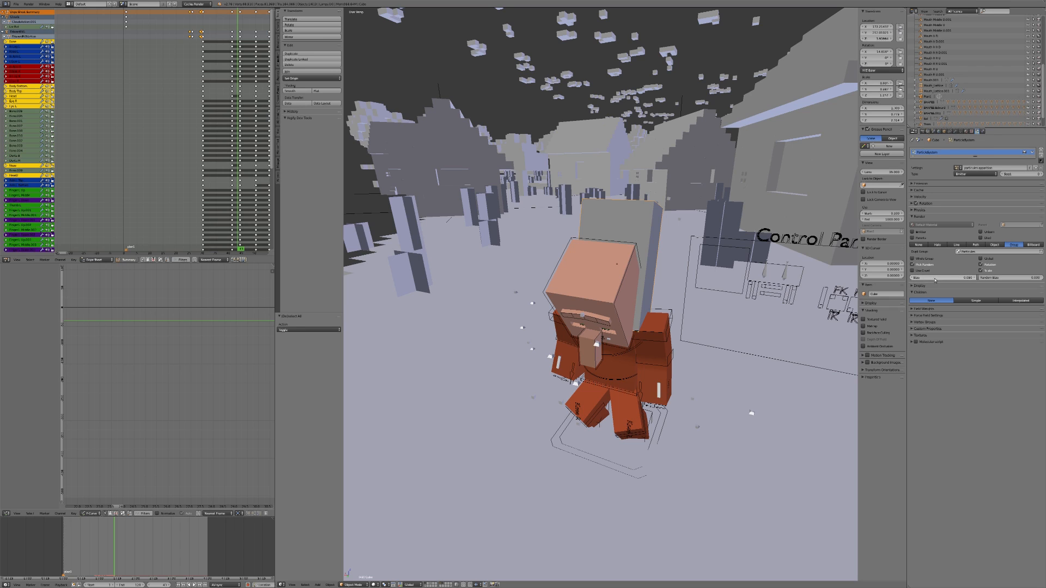
# Adjust the rendered particles' size and random size variation.
pyautogui.moveTo(947, 278); pyautogui.dragTo(1011, 276)
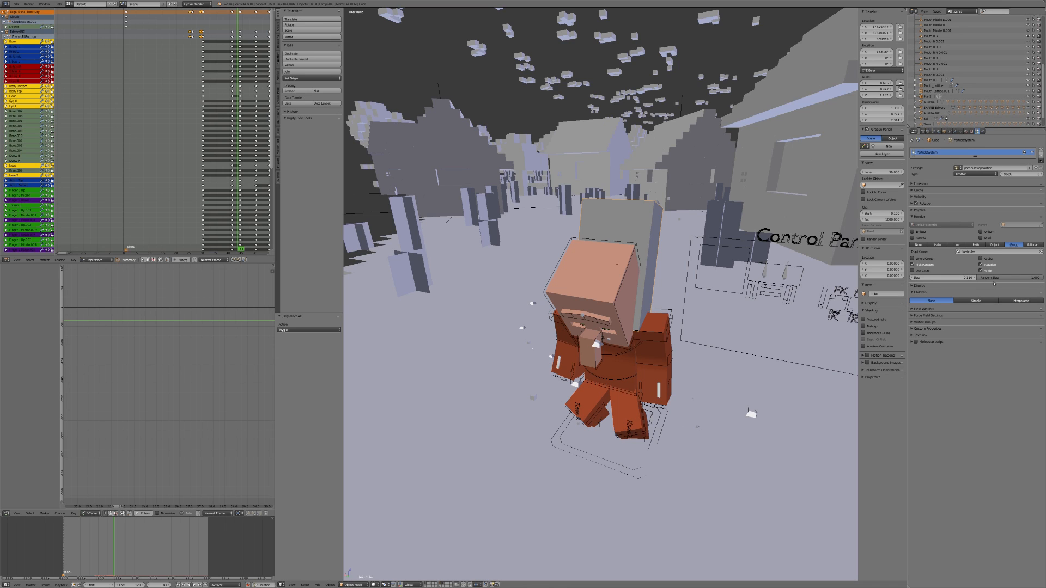
pyautogui.moveTo(1001, 278); pyautogui.dragTo(990, 277)
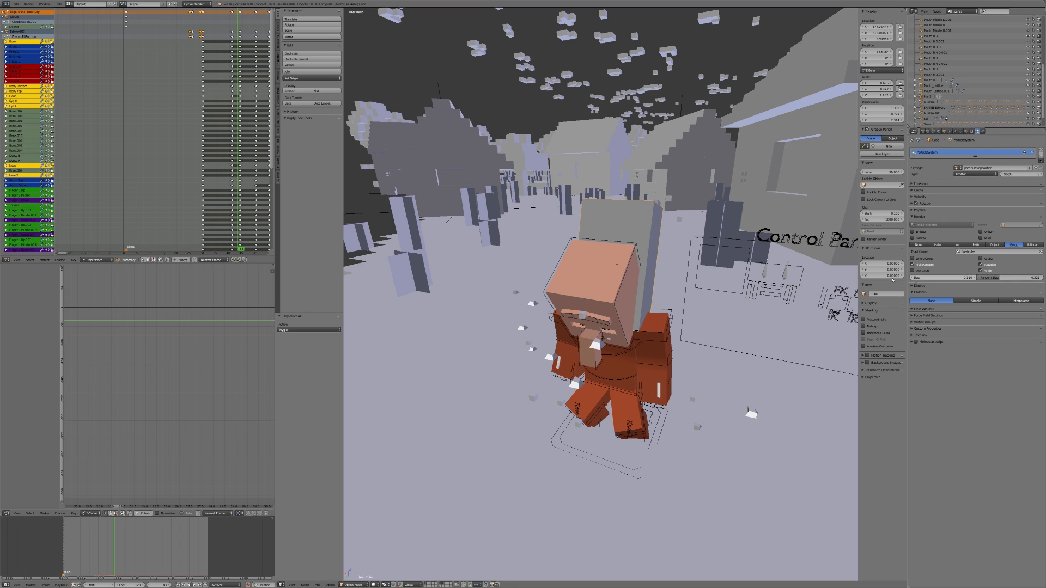
pyautogui.moveTo(926, 278); pyautogui.dragTo(918, 276)
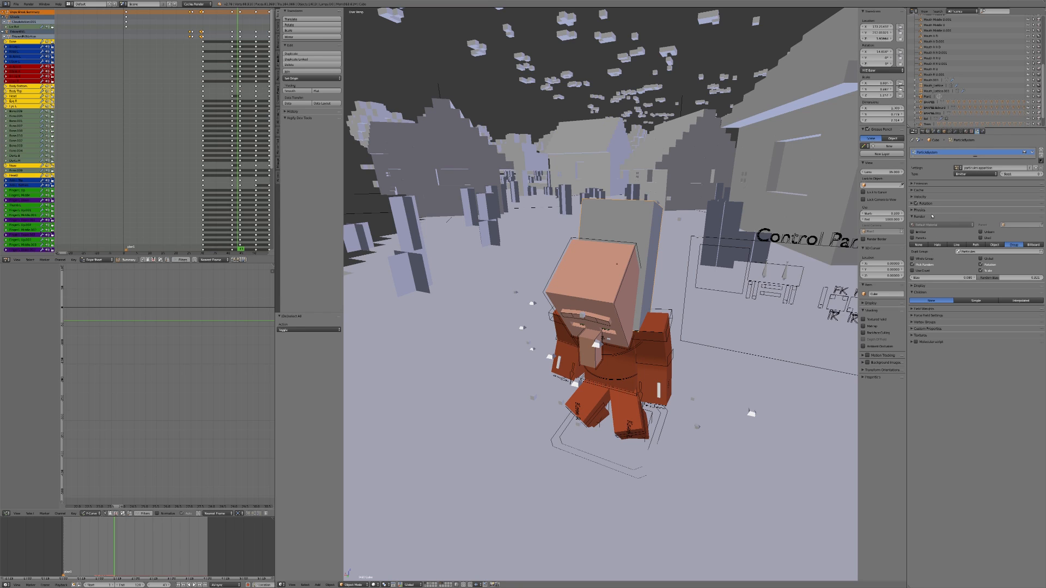
# Try a lower viewport display percentage for the emitter's particles.
pyautogui.click(923, 216)
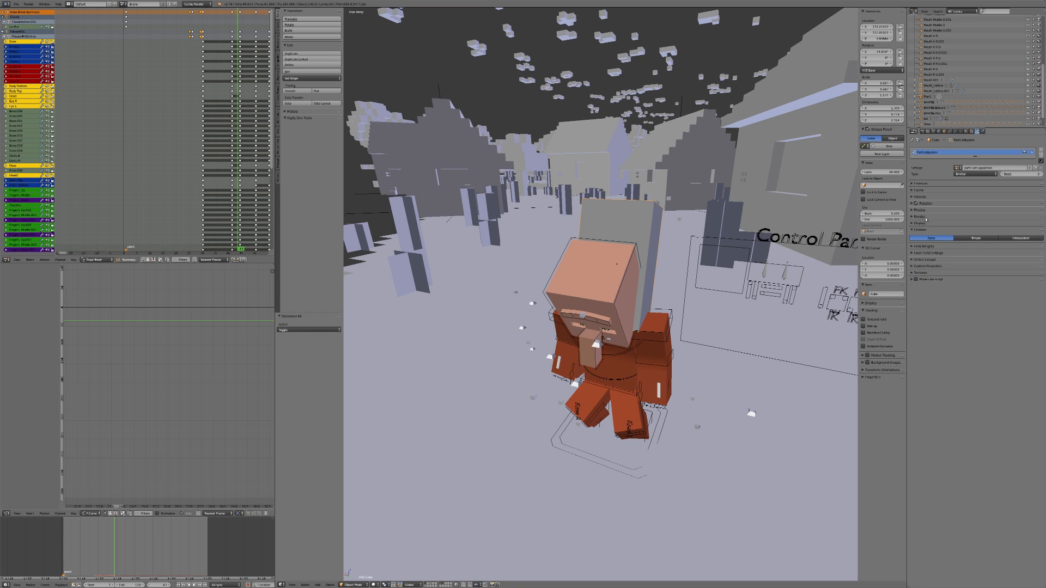
pyautogui.click(927, 223)
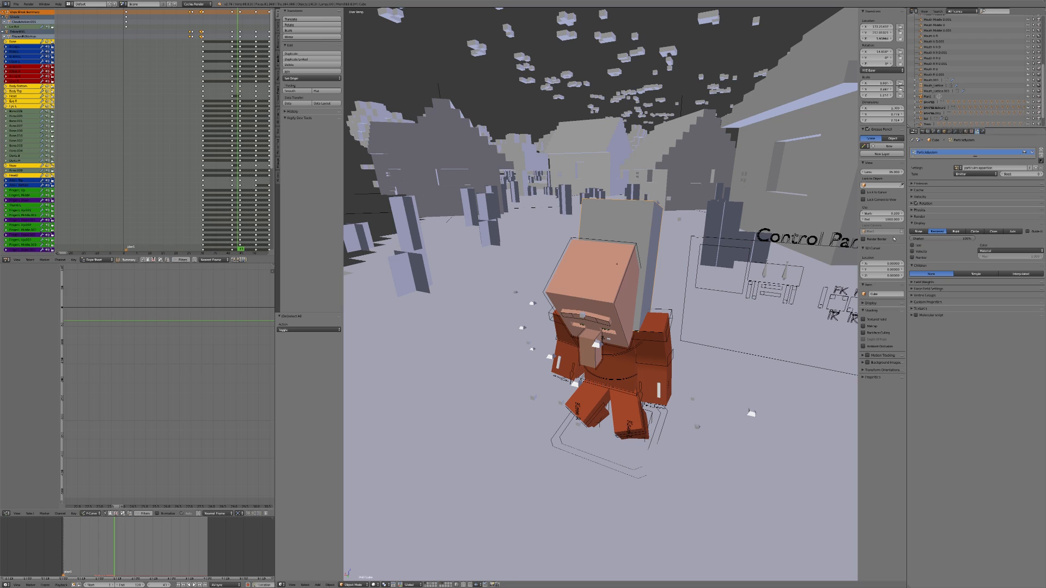
pyautogui.scroll(-2, 611, 300)
pyautogui.scroll(1, 611, 301)
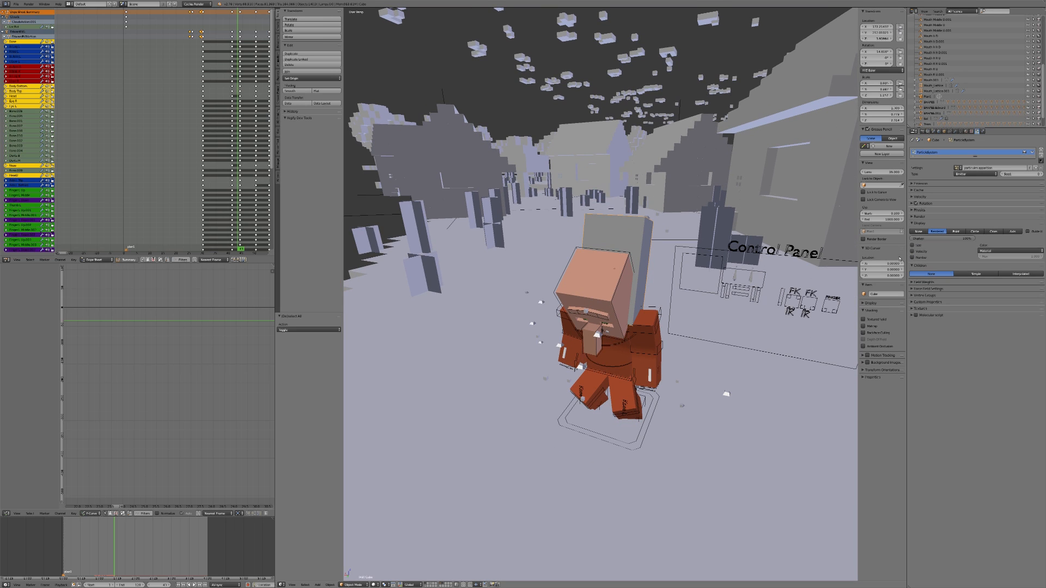
pyautogui.moveTo(950, 238); pyautogui.dragTo(929, 238)
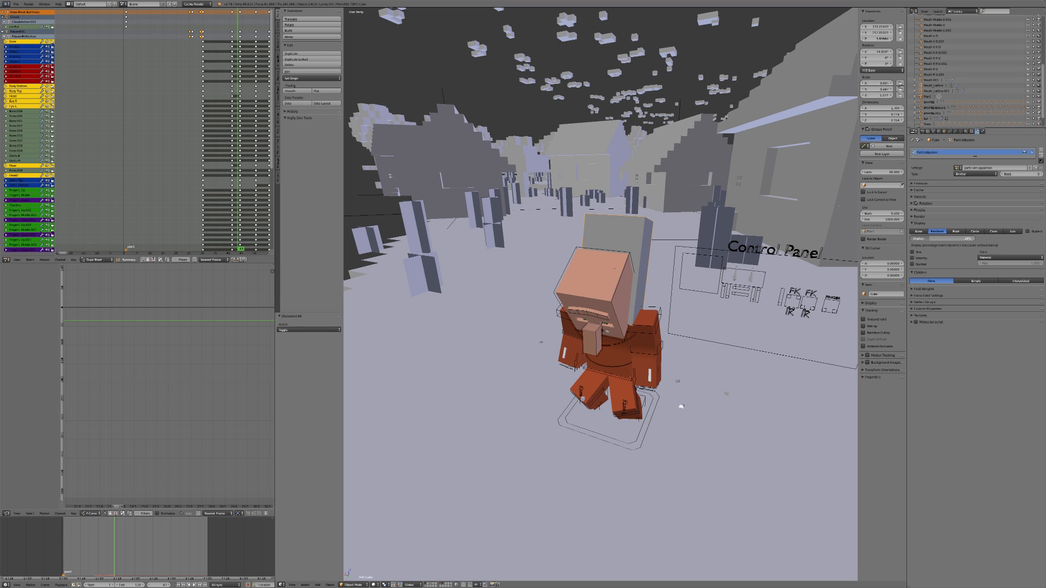
pyautogui.click(926, 224)
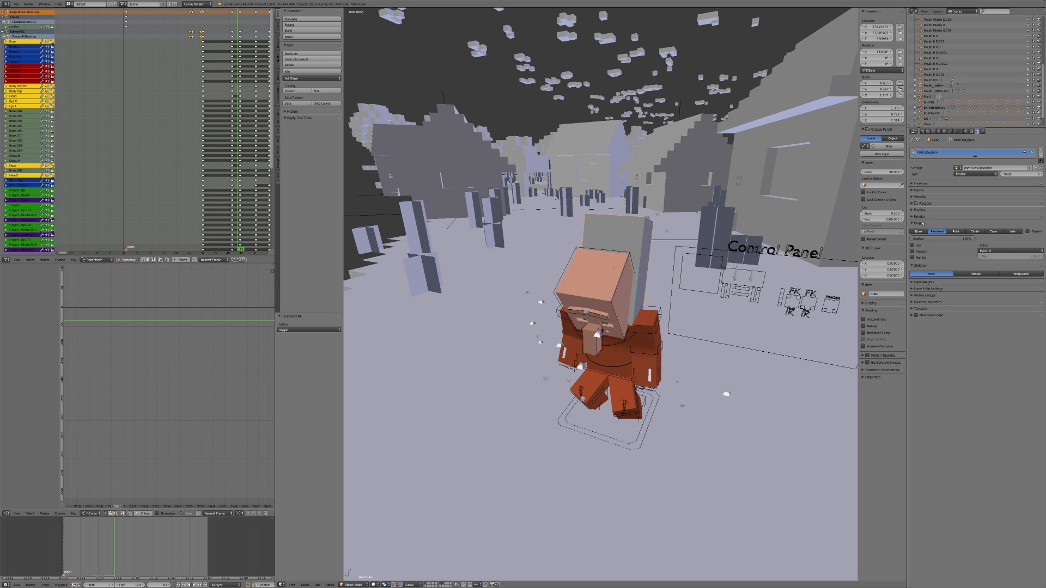
# Try interpolated and simple child particles on the emitter and play the animation.
pyautogui.click(1020, 238)
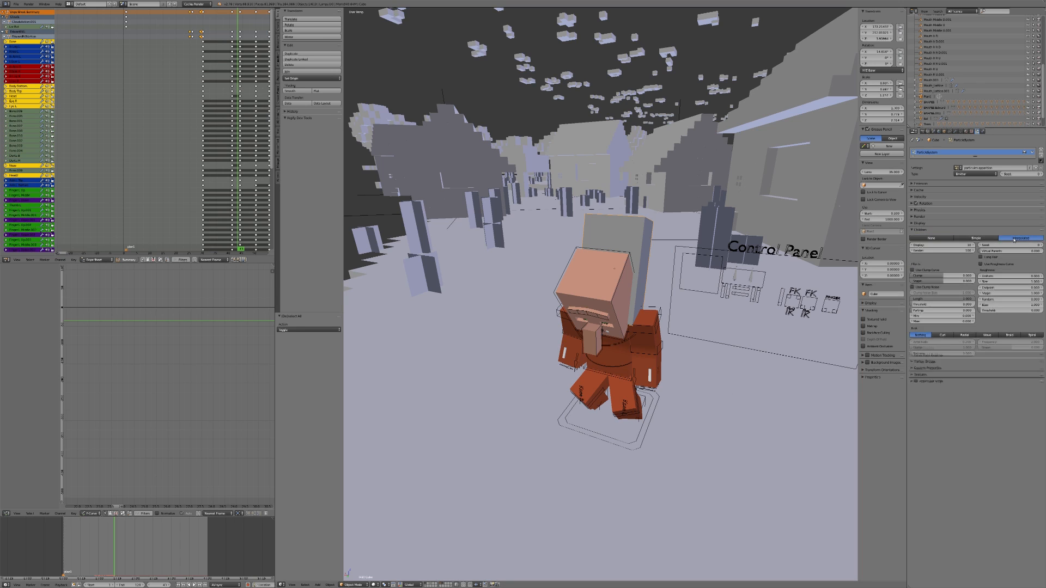
pyautogui.click(932, 238)
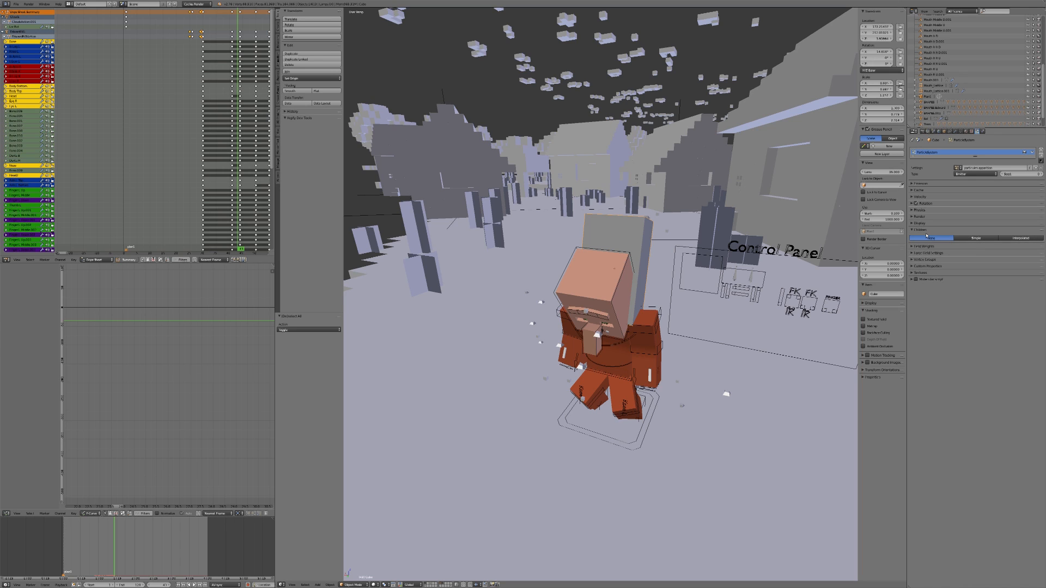
pyautogui.click(975, 238)
pyautogui.hotkey('alt', 'a')
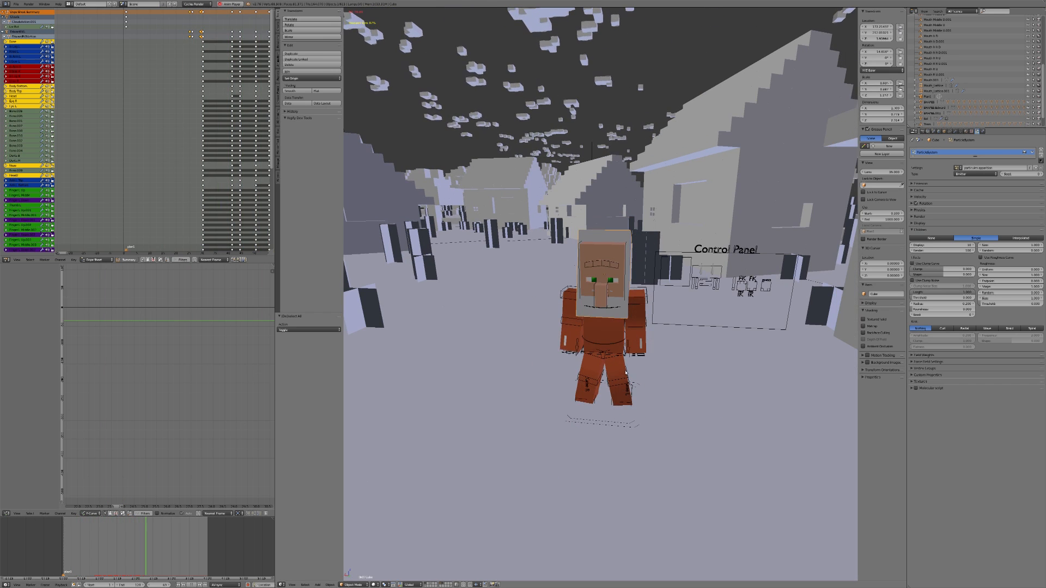
pyautogui.hotkey('alt', 'a')
pyautogui.click(929, 232)
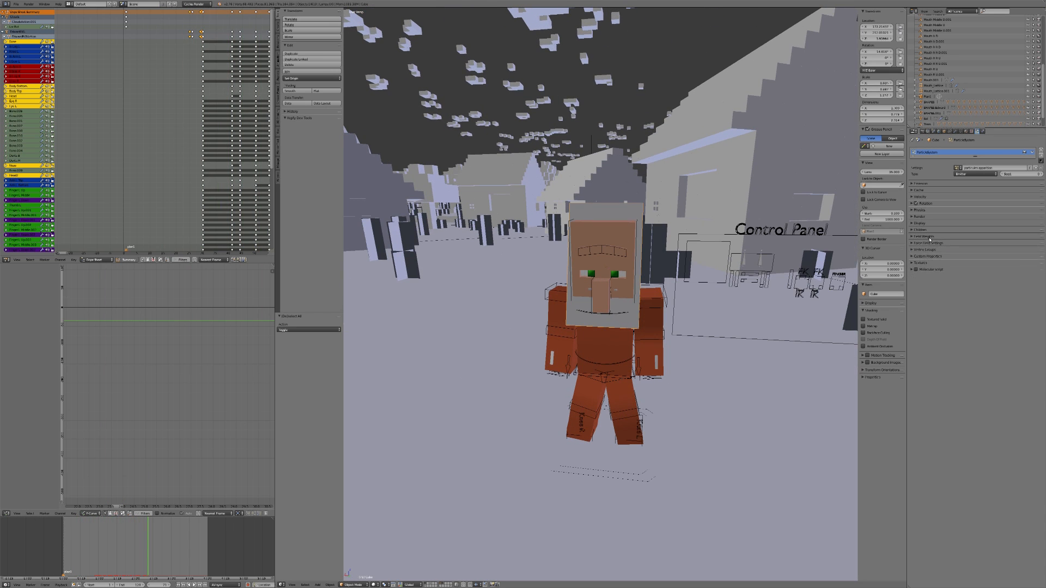
# Tune the gravity field weight of the particles while replaying the animation, and save the file.
pyautogui.click(928, 237)
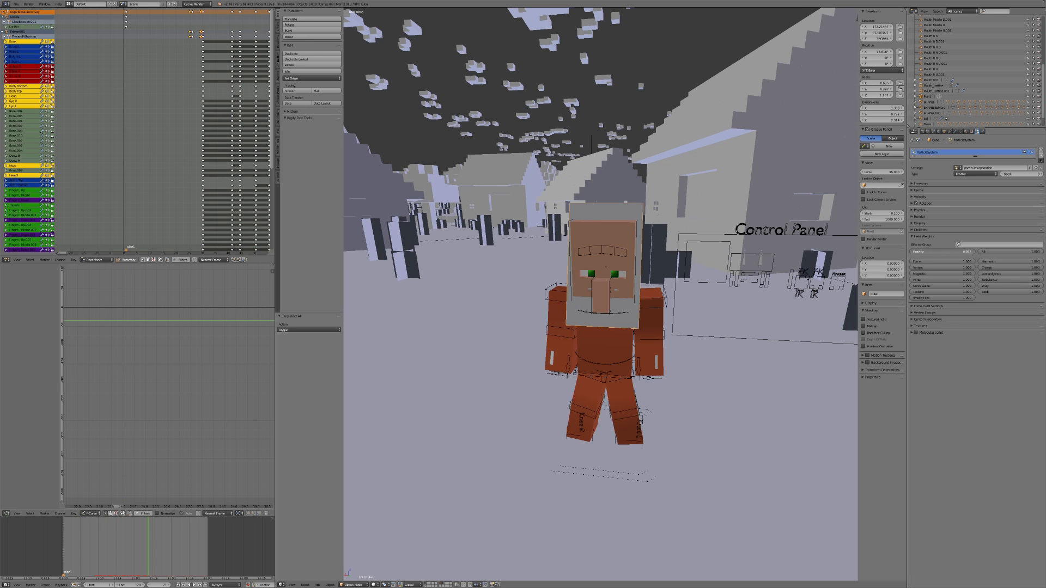
pyautogui.moveTo(936, 252); pyautogui.dragTo(872, 252)
pyautogui.click(58, 550)
pyautogui.hotkey('alt', 'a')
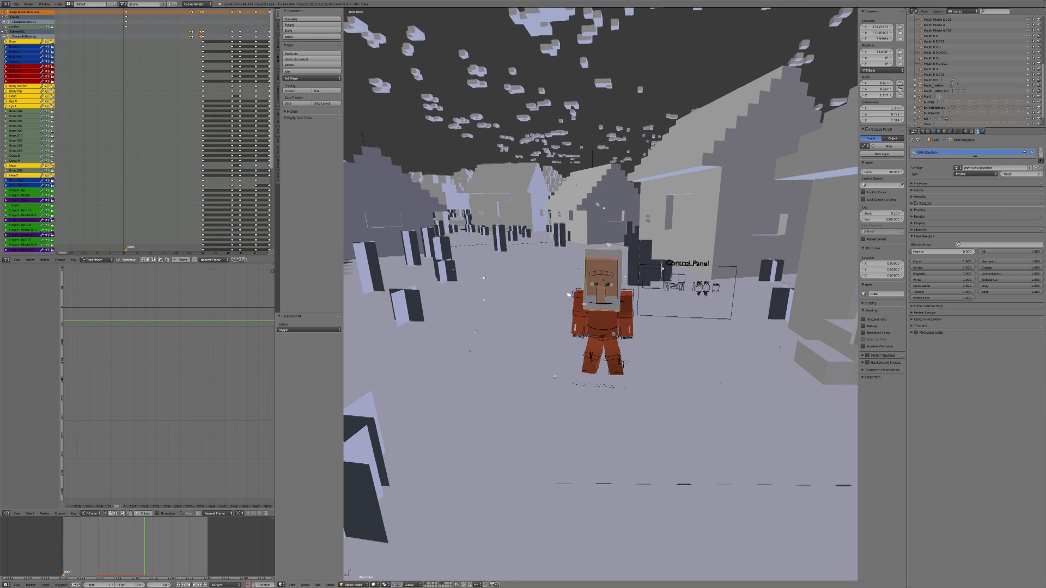
pyautogui.hotkey('alt', 'a')
pyautogui.hotkey('ctrl', 's')
pyautogui.click(616, 282)
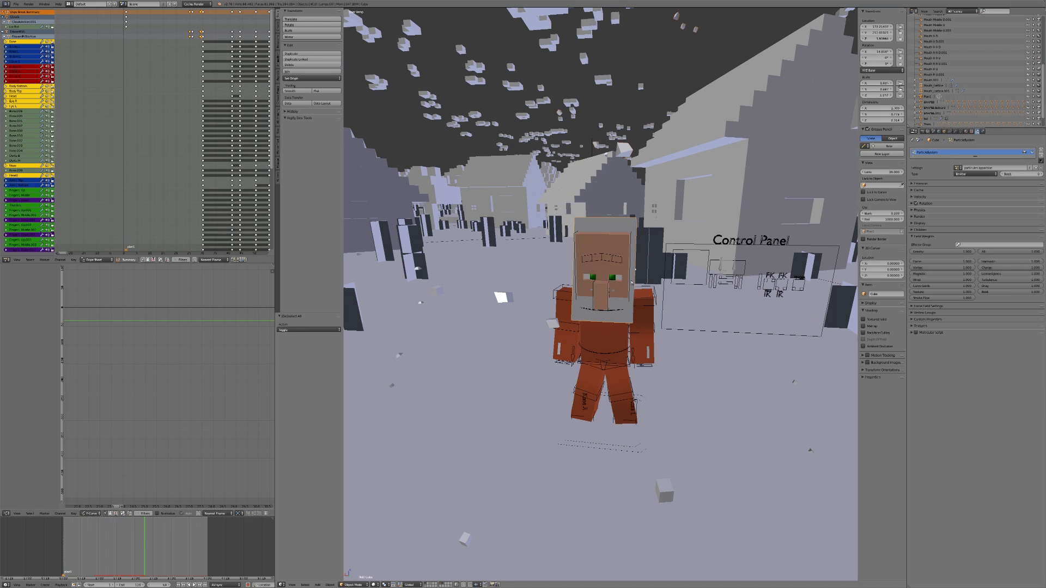
pyautogui.moveTo(975, 252); pyautogui.dragTo(954, 252)
pyautogui.click(954, 237)
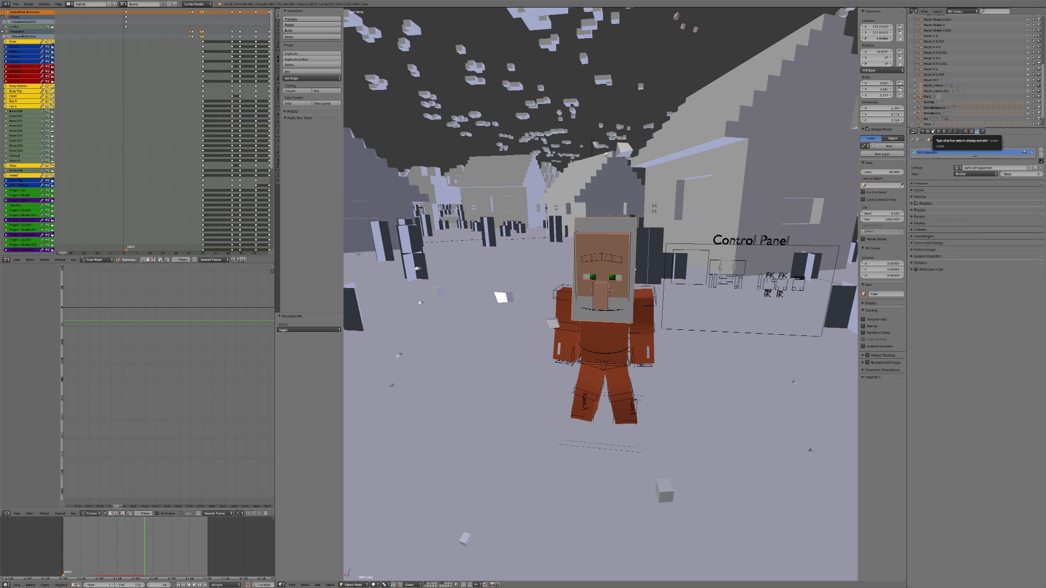
# Examine the scene's gravity settings and replay the animation from an early frame.
pyautogui.click(933, 131)
pyautogui.keyDown('ctrl'); pyautogui.click(923, 206); pyautogui.keyUp('ctrl')
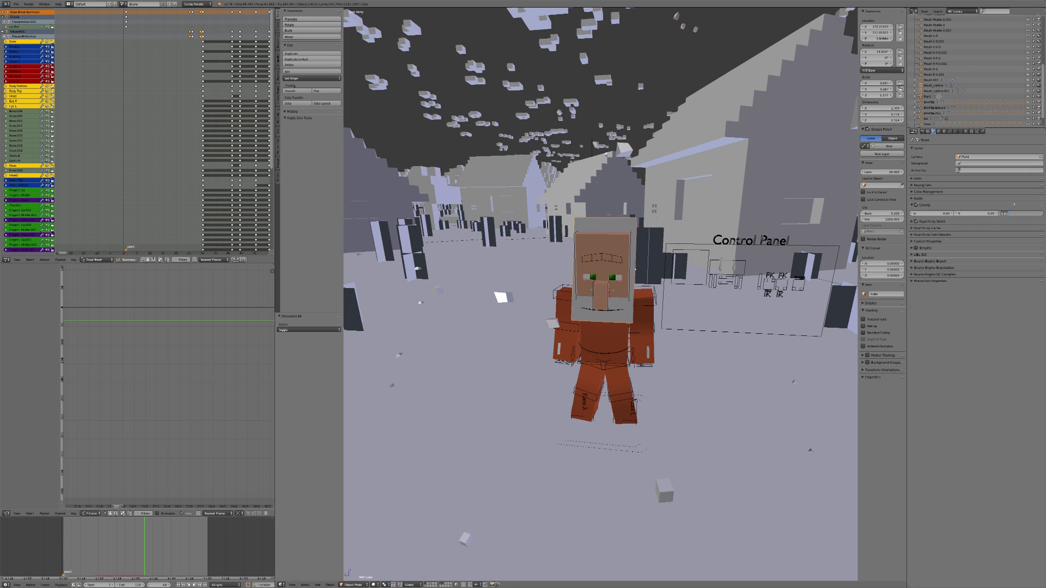
pyautogui.click(1014, 205)
pyautogui.click(91, 526)
pyautogui.hotkey('alt', 'a')
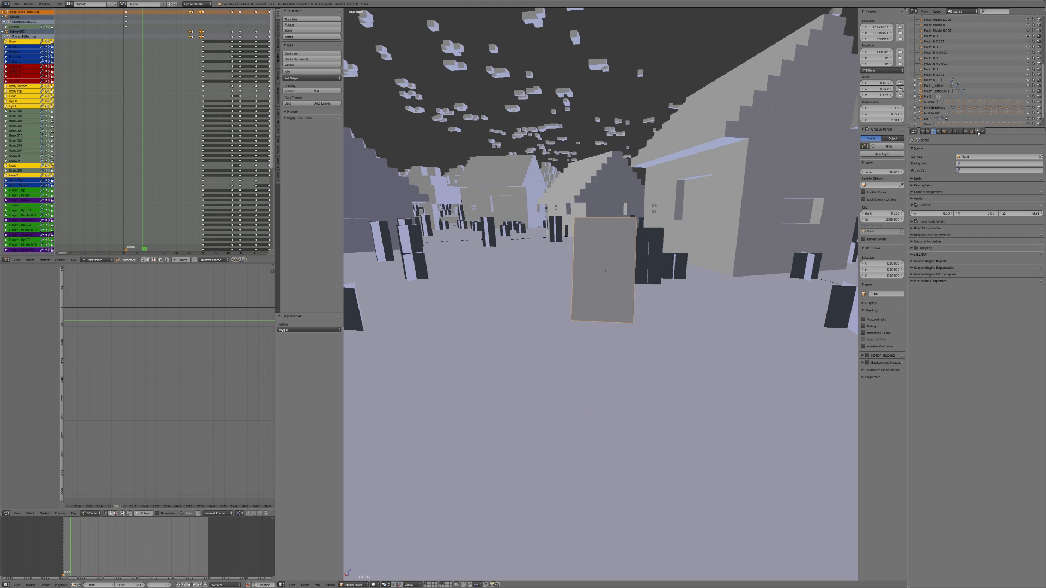
# Try the vertex group "Group" for the particle density in the emitter's particle settings.
pyautogui.click(978, 131)
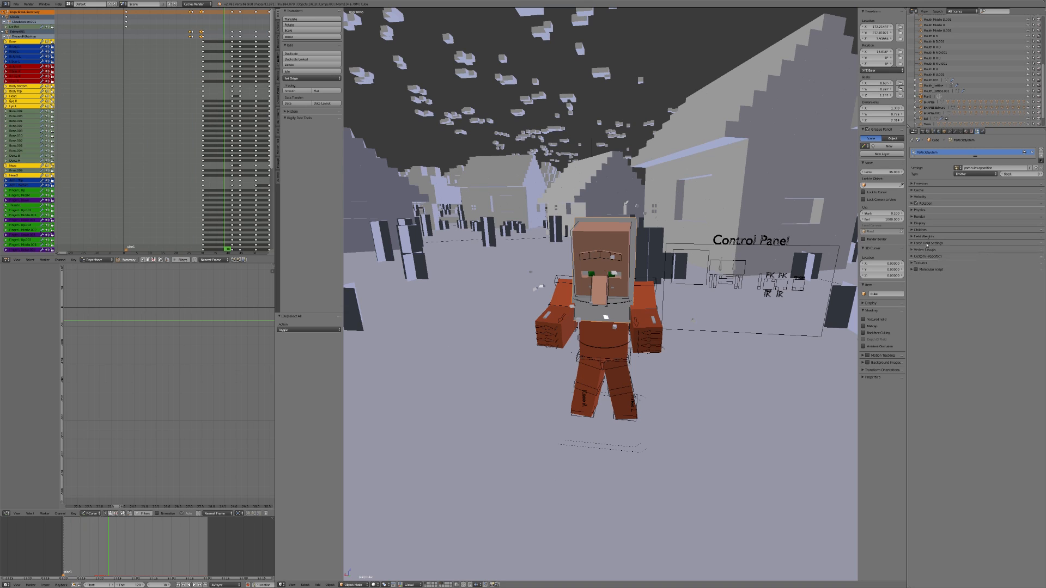
pyautogui.click(927, 244)
pyautogui.click(927, 250)
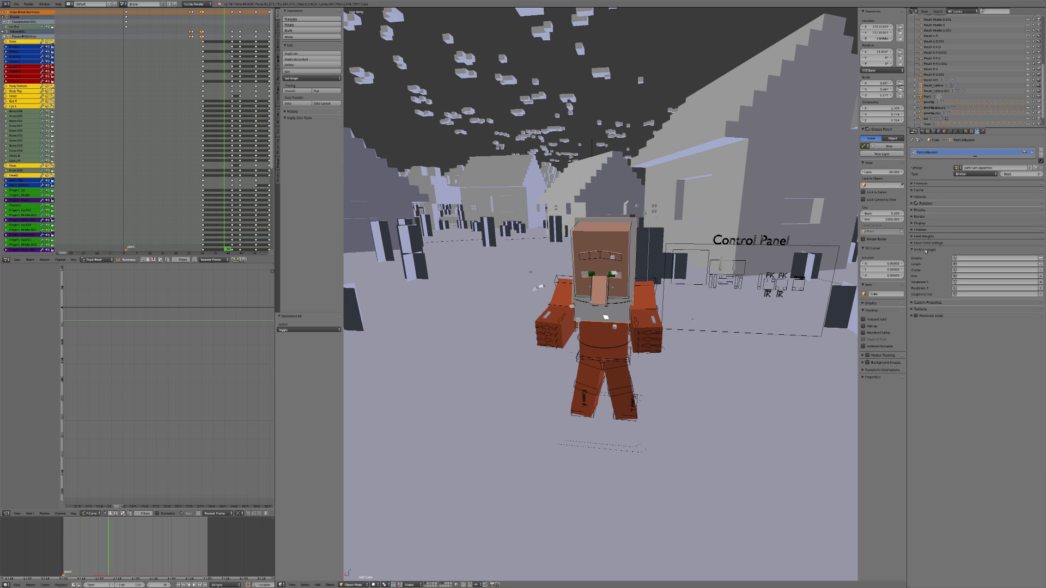
pyautogui.moveTo(736, 339); pyautogui.dragTo(689, 359, button='middle')
pyautogui.scroll(2, 689, 359)
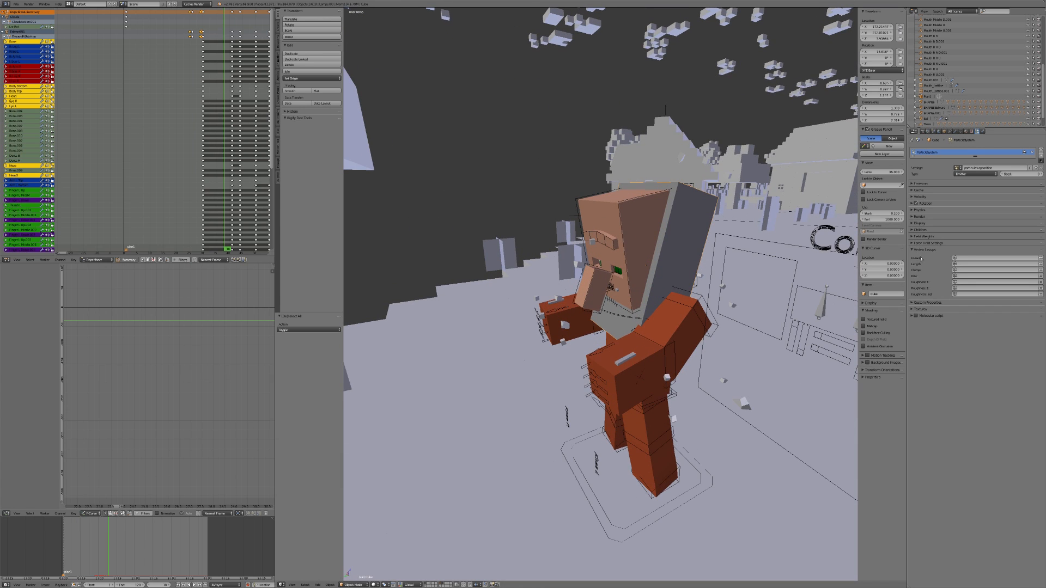
pyautogui.click(968, 258)
pyautogui.click(967, 262)
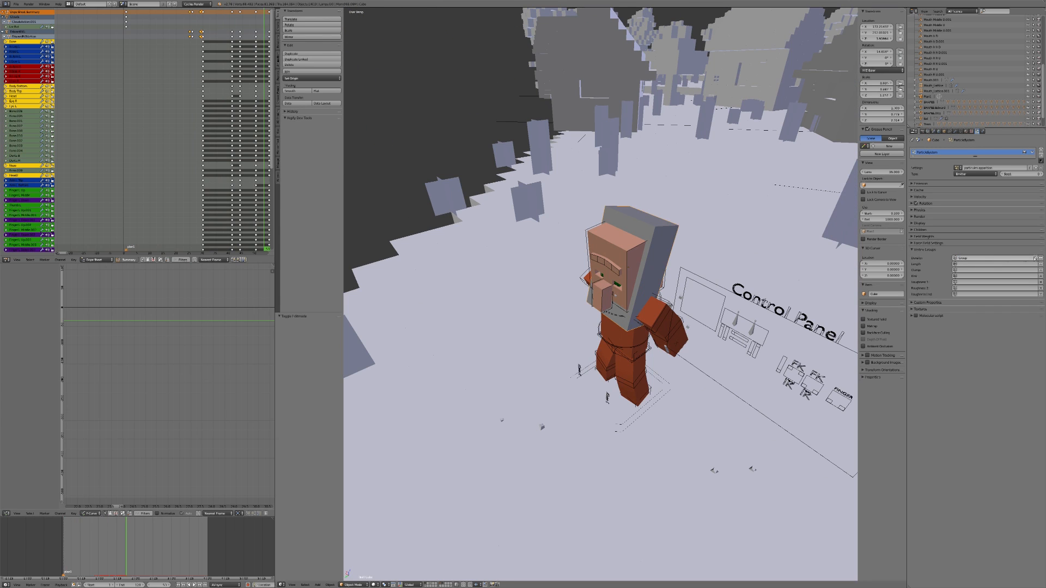
pyautogui.click(1040, 259)
pyautogui.click(926, 248)
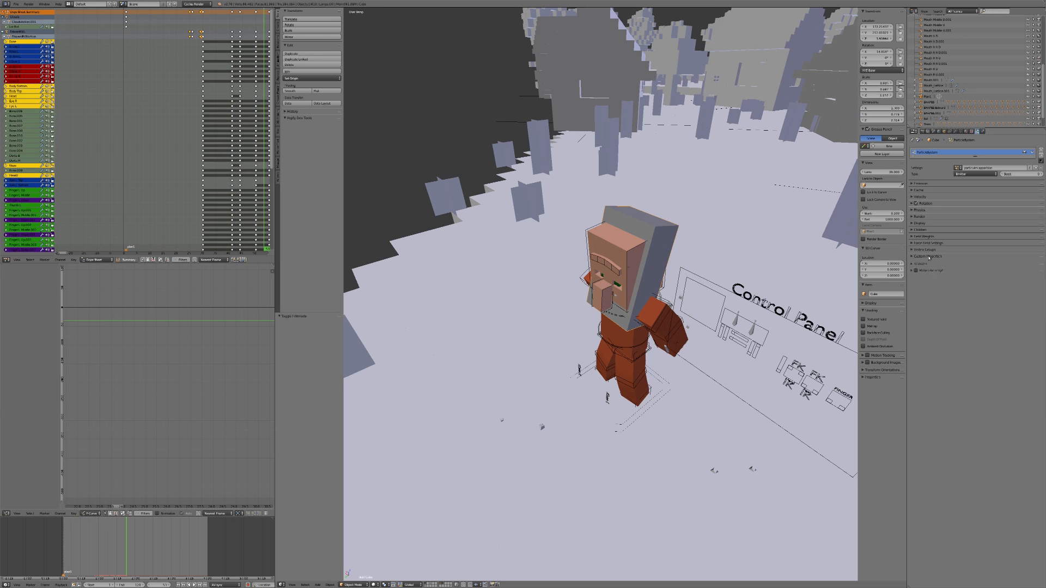
# Look at the particle texture slots, and play the animation from the start to review the particle burst.
pyautogui.click(926, 263)
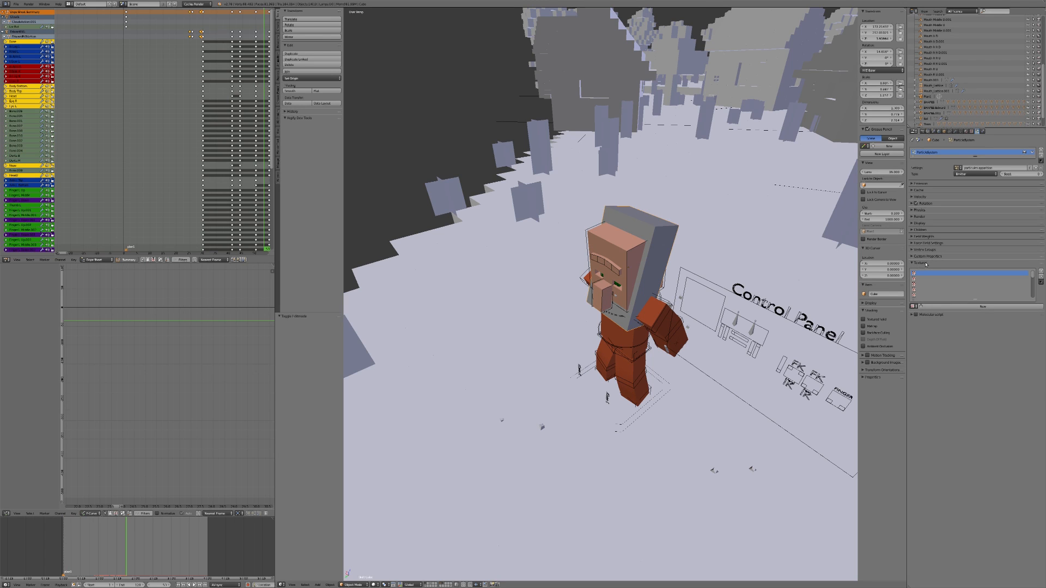
pyautogui.click(926, 263)
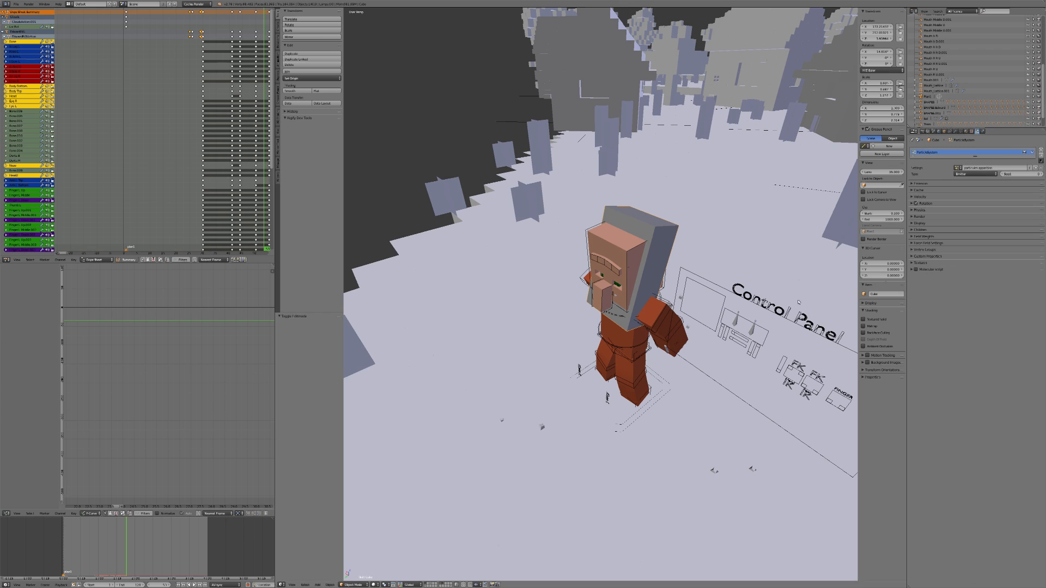
pyautogui.click(179, 585)
pyautogui.scroll(-2, 607, 403)
pyautogui.moveTo(607, 403); pyautogui.dragTo(650, 362, button='middle')
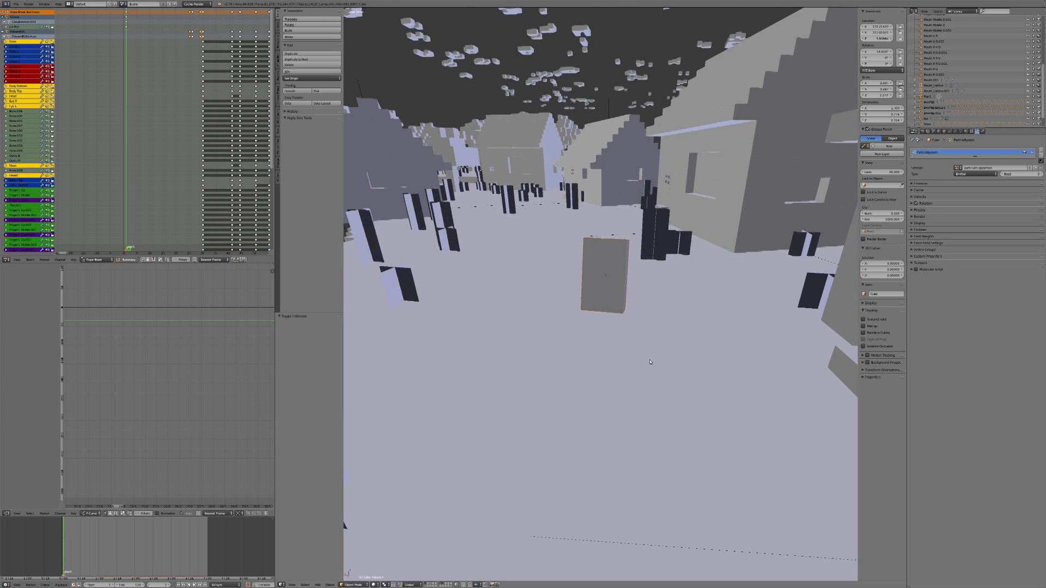
pyautogui.hotkey('alt', 'a')
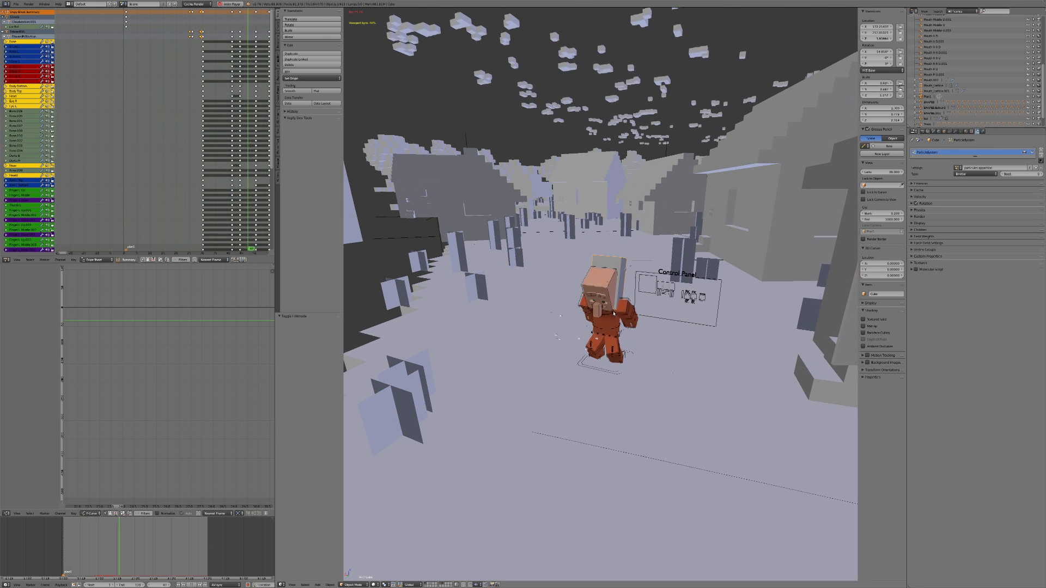
# Replay the animation to check how the particles fall relative to the ground, and return to the first frame.
pyautogui.hotkey('alt', 'a')
pyautogui.scroll(-5, 599, 381)
pyautogui.moveTo(590, 406); pyautogui.dragTo(602, 373, button='middle')
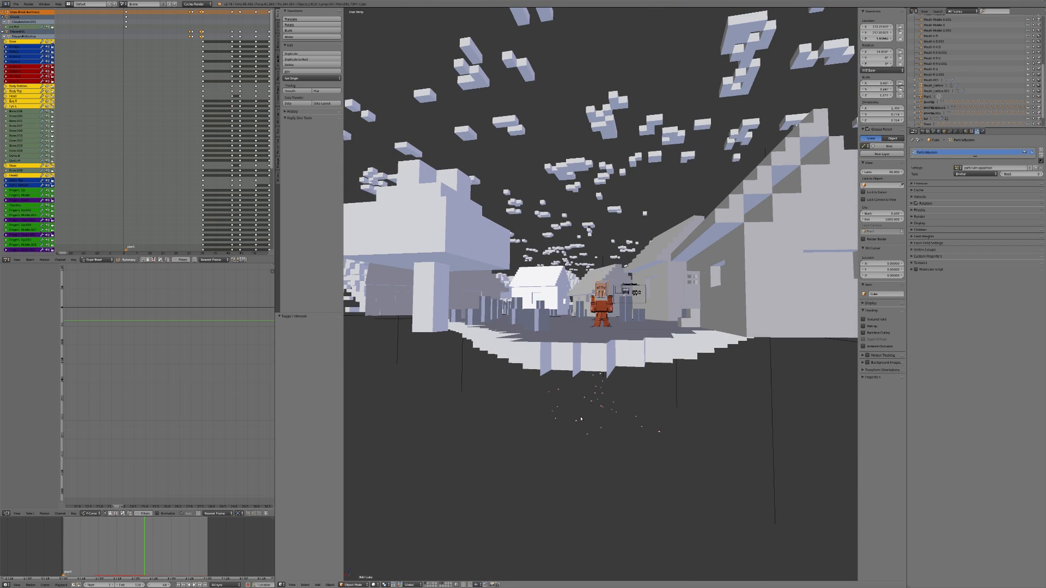
pyautogui.scroll(6, 581, 419)
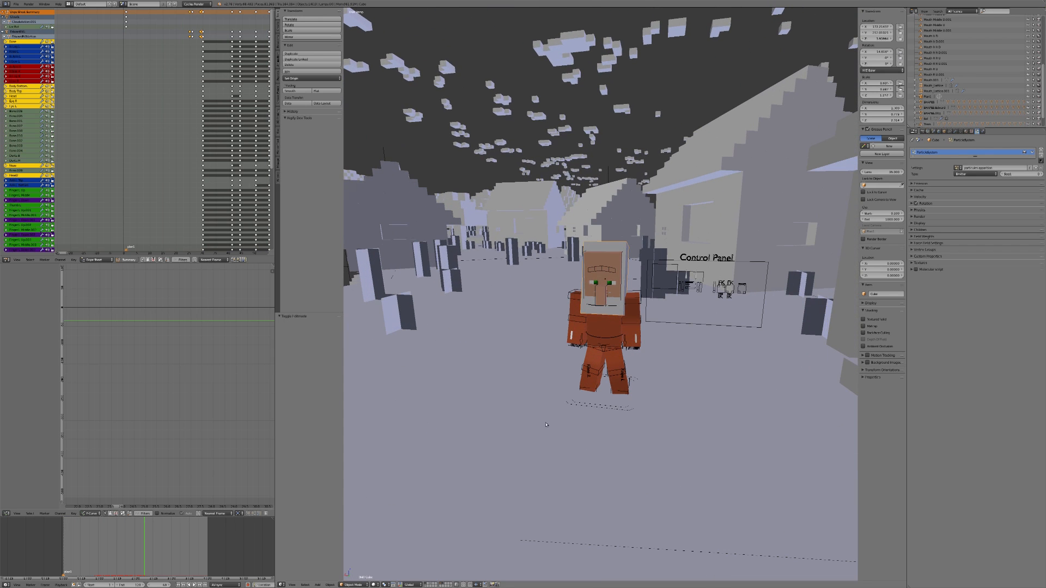
pyautogui.click(179, 585)
# Select the ground mesh, inspect the village around it, and save the file over the existing one.
pyautogui.rightClick(522, 475)
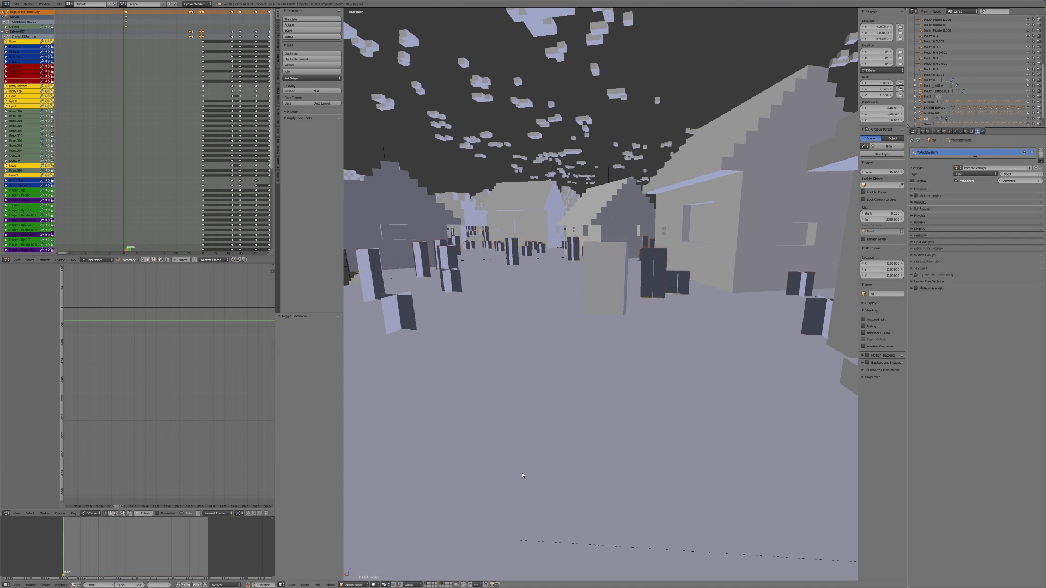
pyautogui.scroll(-5, 585, 440)
pyautogui.scroll(5, 585, 440)
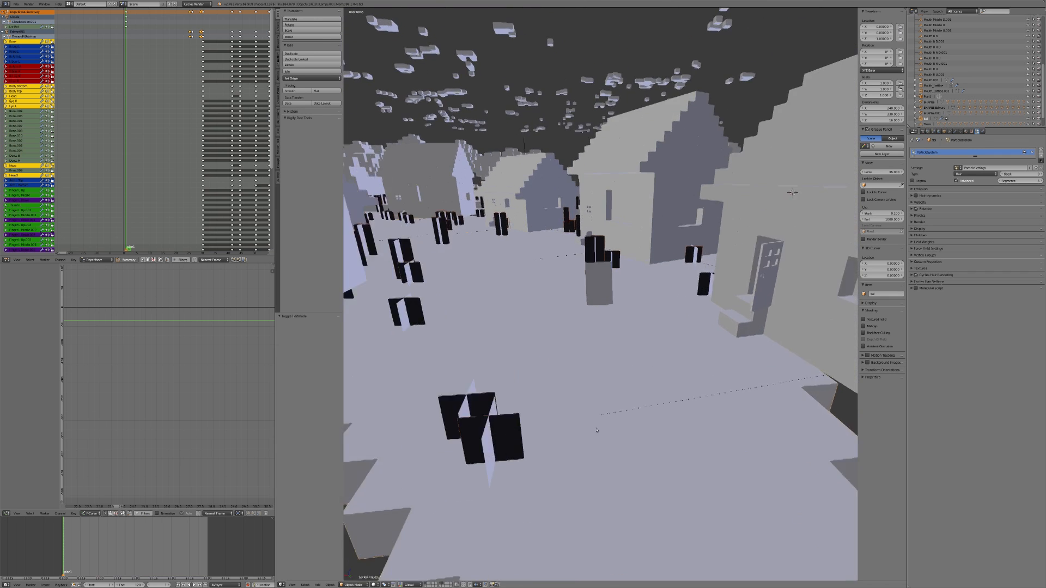
pyautogui.moveTo(597, 430); pyautogui.dragTo(592, 426, button='middle')
pyautogui.scroll(3, 606, 411)
pyautogui.hotkey('ctrl', 's')
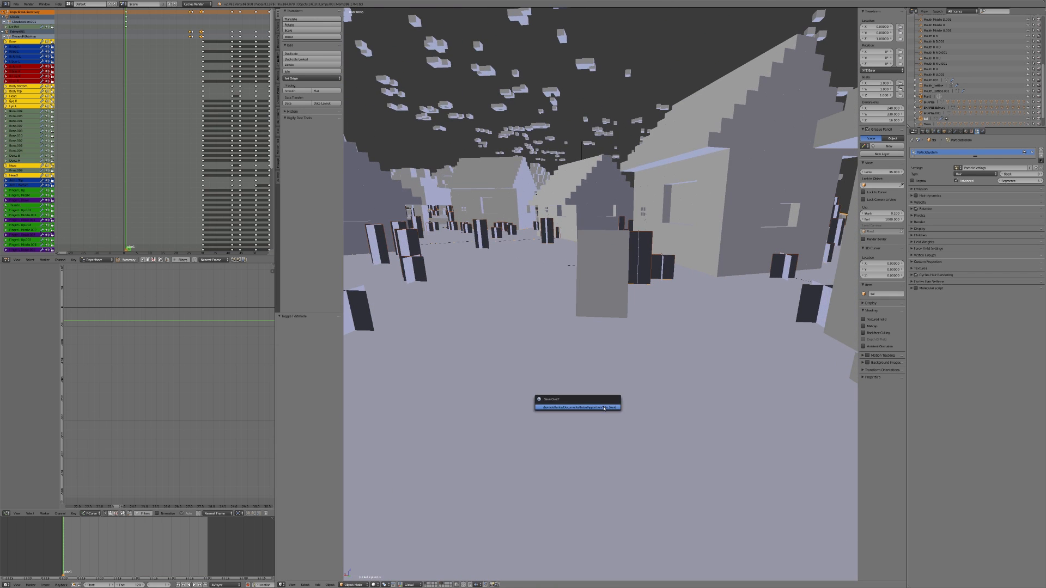
pyautogui.click(605, 408)
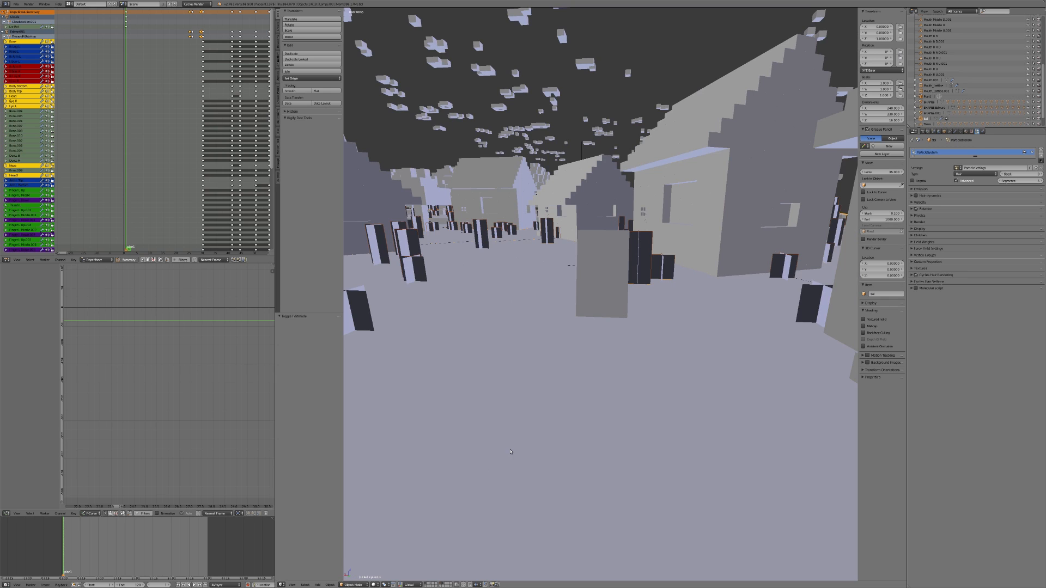
# Add a cube mesh and move it roughly over the village in top view.
pyautogui.moveTo(511, 452); pyautogui.dragTo(537, 410, button='middle')
pyautogui.hotkey('shift', 'a')
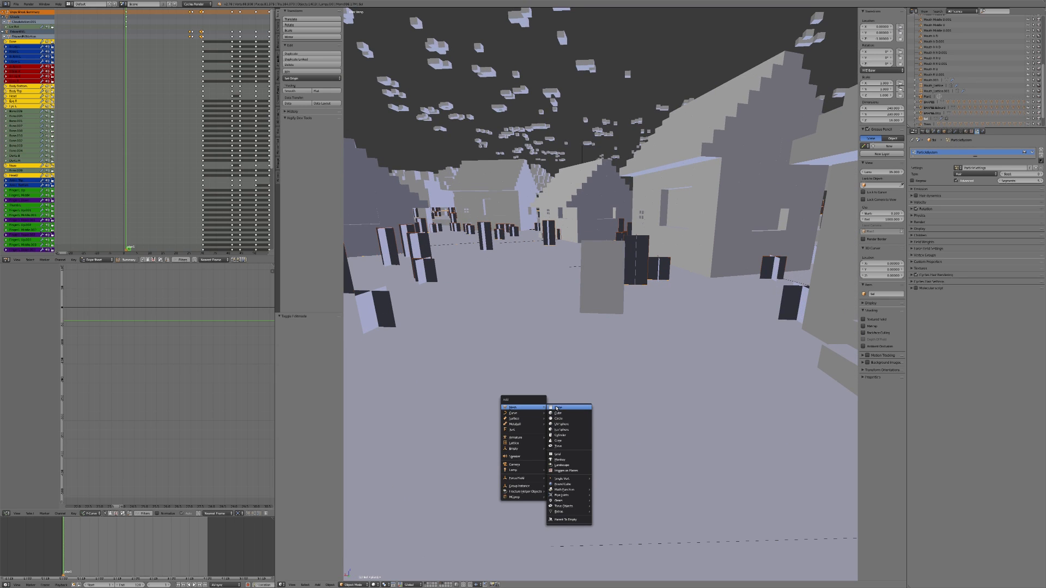
pyautogui.click(561, 413)
pyautogui.scroll(-3, 562, 413)
pyautogui.moveTo(564, 412); pyautogui.dragTo(651, 405, button='middle')
pyautogui.press('KP_7')
pyautogui.scroll(-15, 488, 224)
pyautogui.scroll(-1, 488, 224)
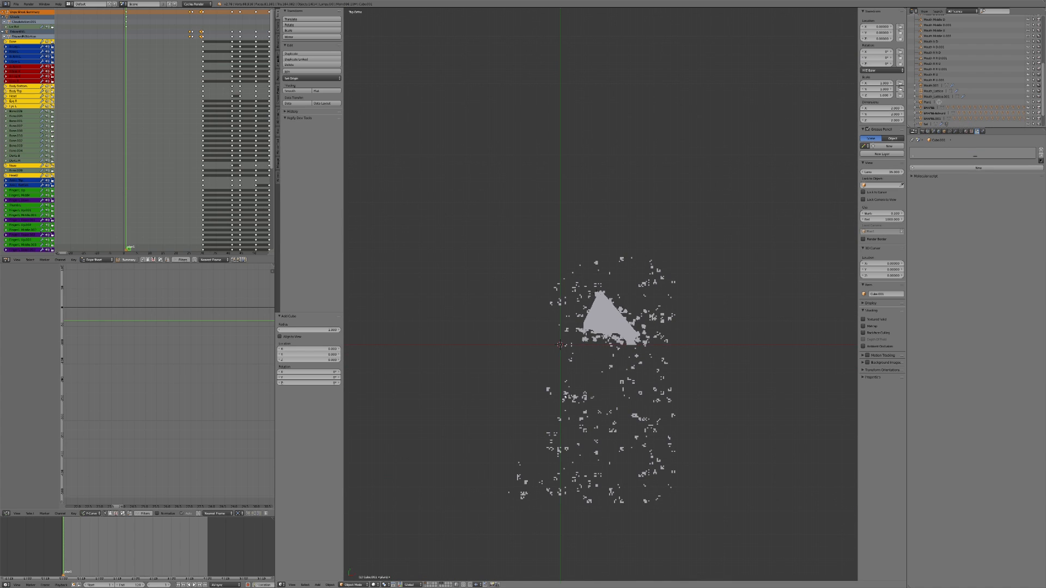
pyautogui.press('h')
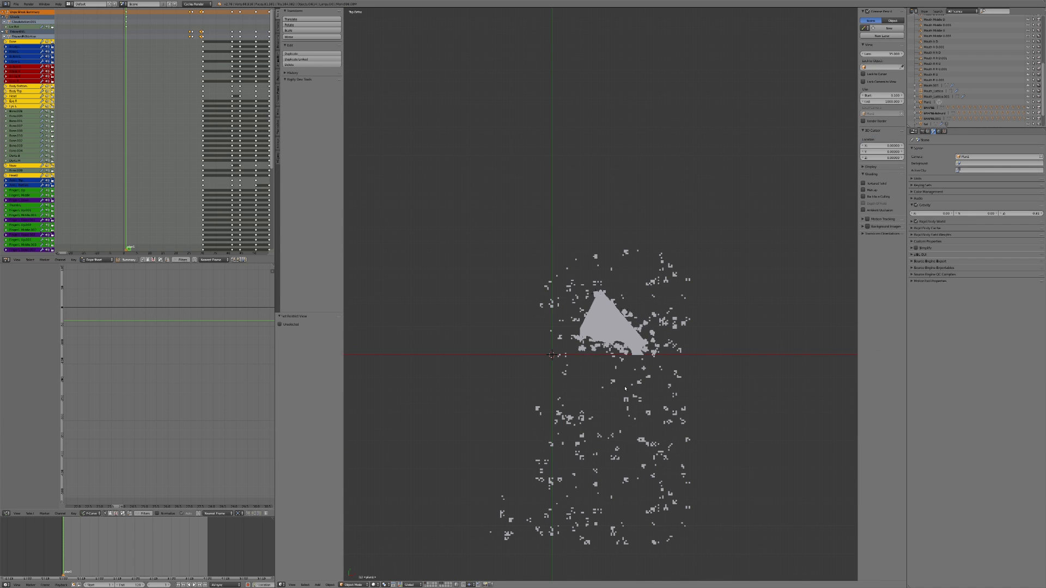
pyautogui.hotkey('alt', 'h')
pyautogui.press('g')
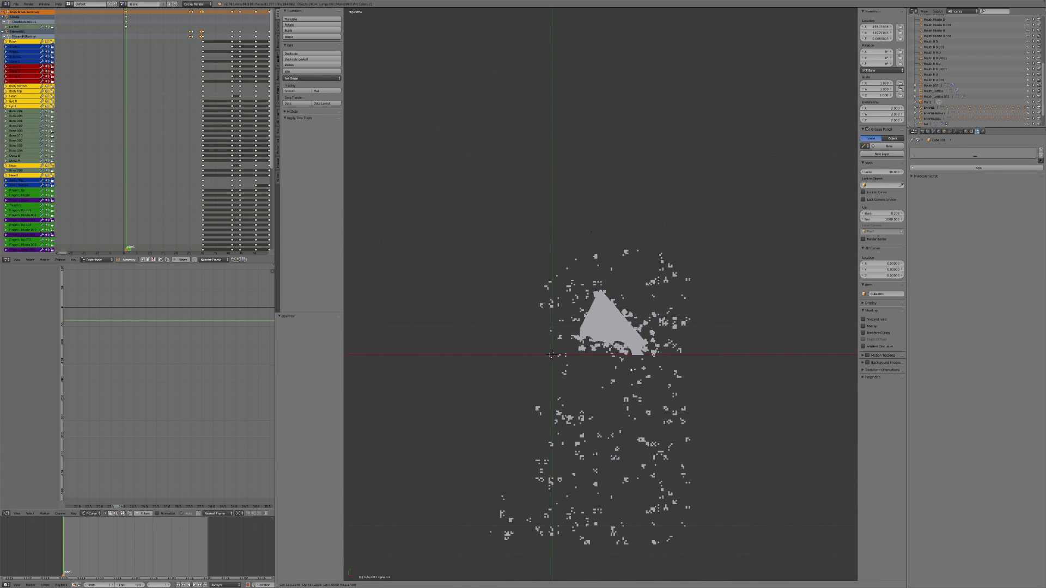
pyautogui.click(630, 370)
# Move the new cube in top view onto the spot of the torso-shaped emitter.
pyautogui.scroll(12, 599, 294)
pyautogui.press('g')
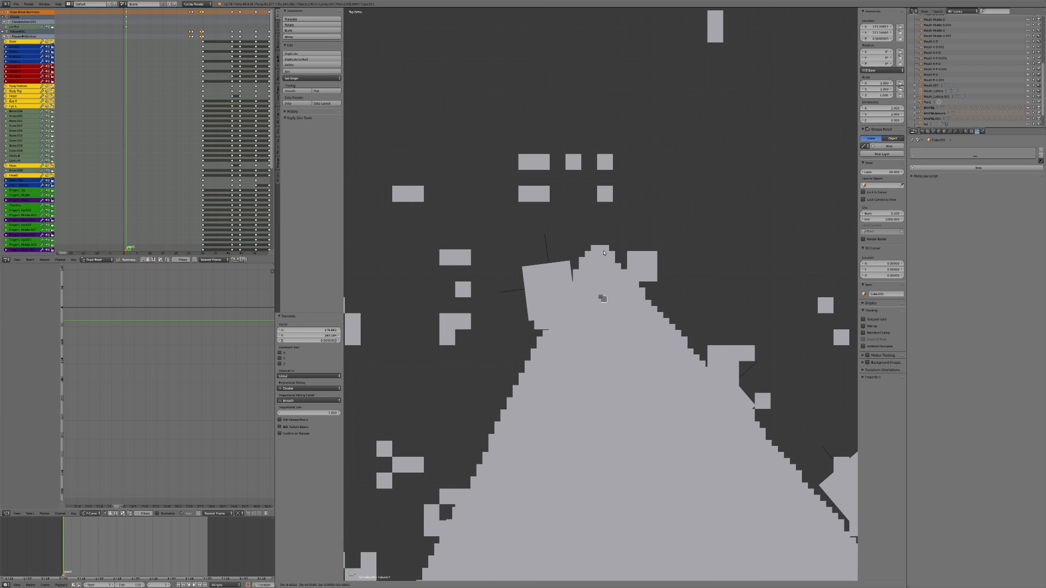
pyautogui.click(603, 253)
pyautogui.scroll(8, 603, 252)
pyautogui.press('g')
pyautogui.click(591, 243)
# Move the cube along the Z axis to ground level beneath the emitter.
pyautogui.moveTo(545, 389); pyautogui.dragTo(621, 291, button='middle')
pyautogui.press('g')
pyautogui.press('z')
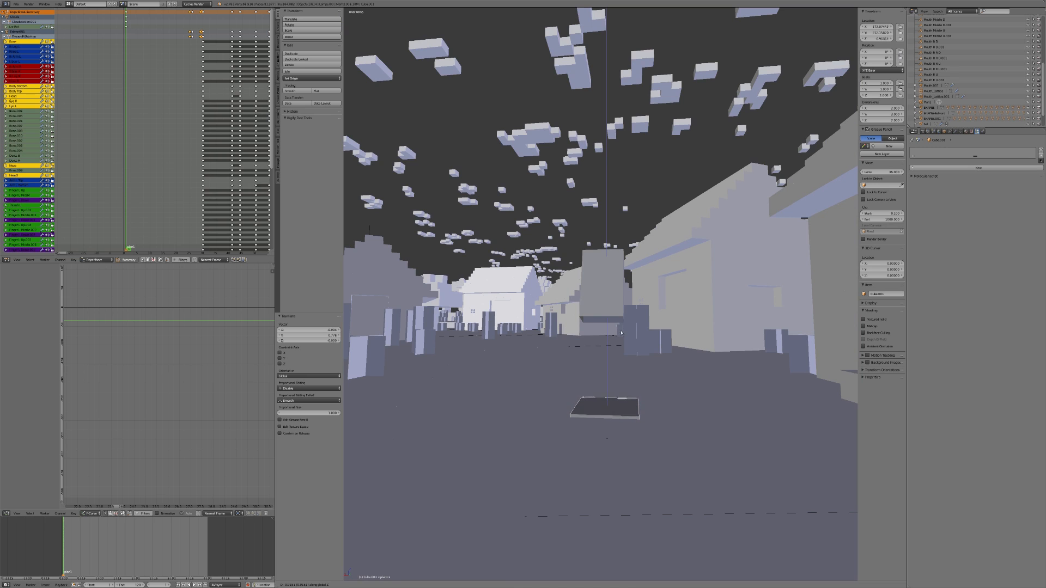
pyautogui.click(621, 335)
pyautogui.moveTo(621, 335); pyautogui.dragTo(606, 375, button='middle')
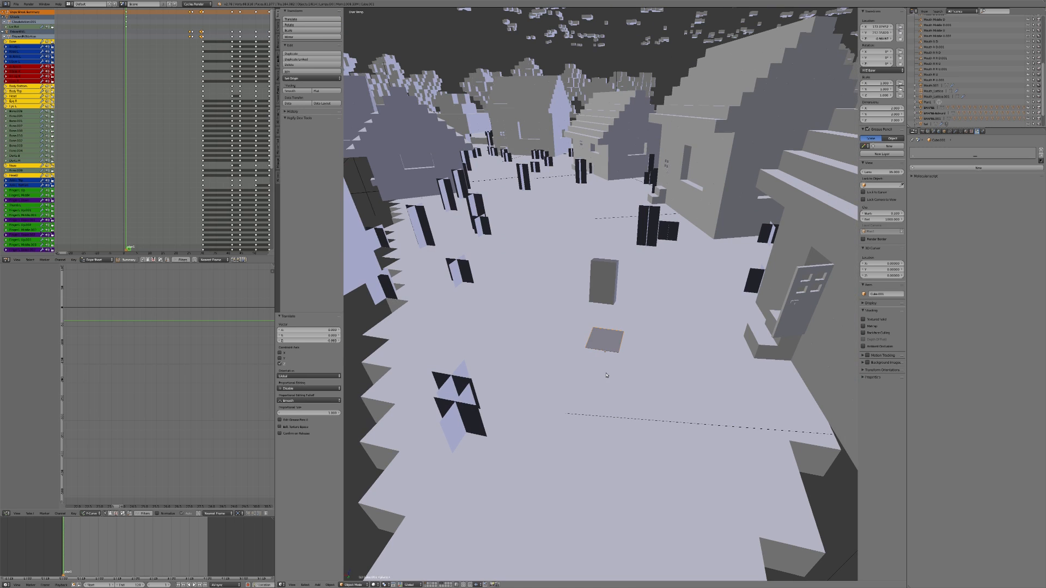
pyautogui.press('Tab')
pyautogui.press('Tab')
pyautogui.scroll(-2, 609, 369)
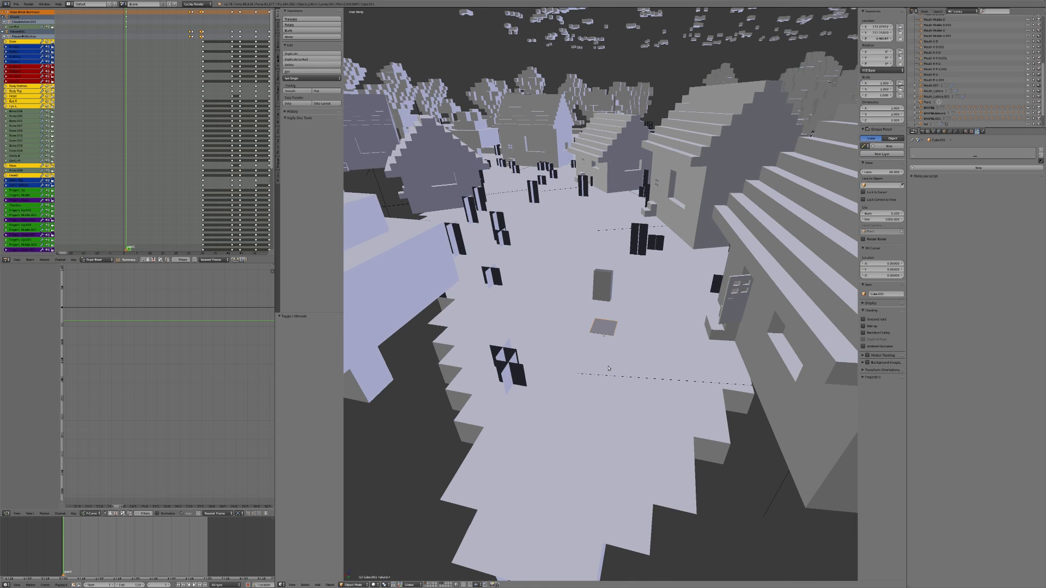
pyautogui.rightClick(587, 415)
pyautogui.press('Tab')
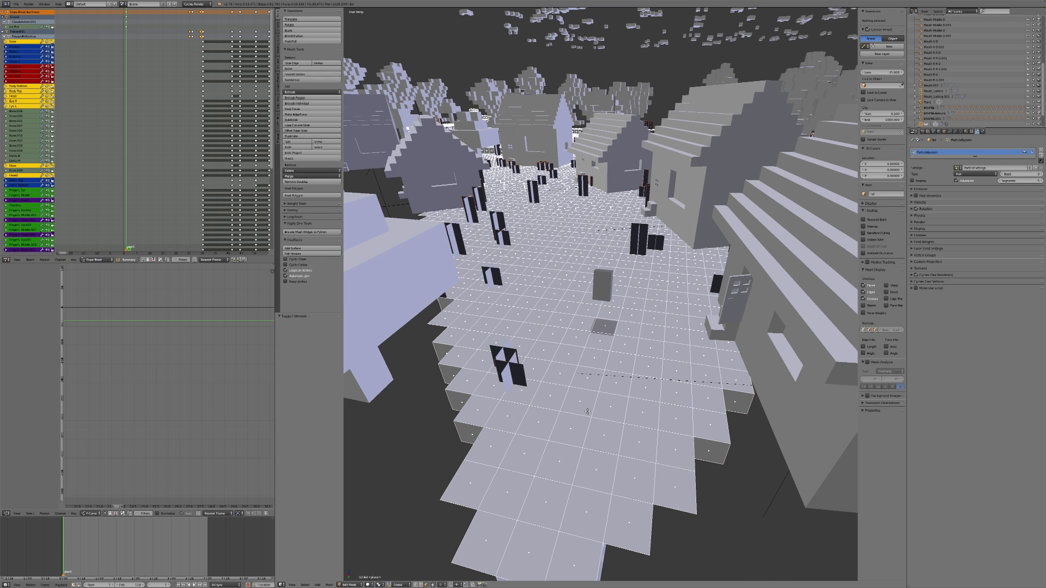
pyautogui.press('Tab')
pyautogui.rightClick(603, 333)
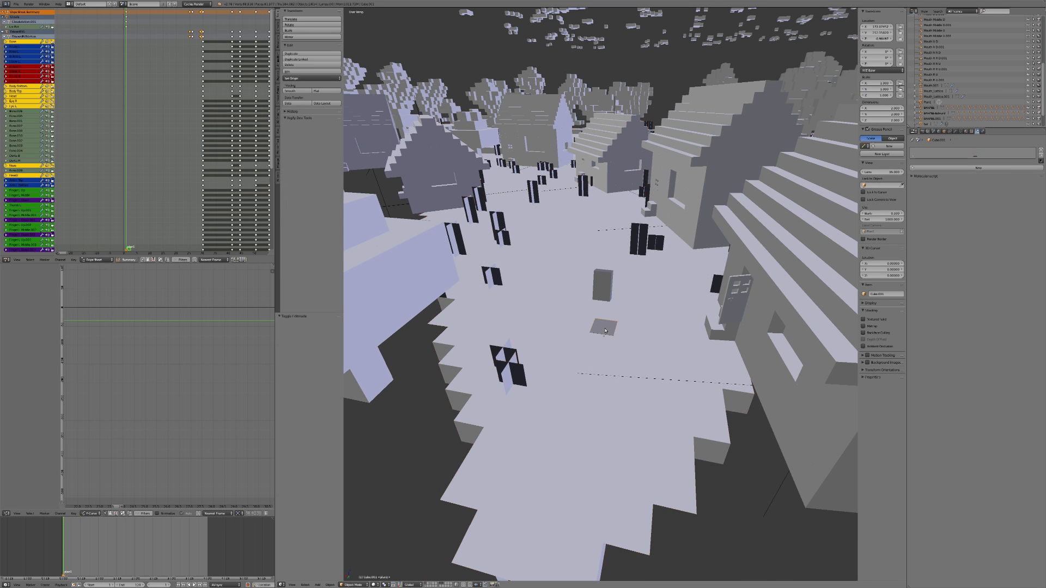
# Scale the cube's mesh in X and Y only, making a wide slab that extends beyond the front of the village street.
pyautogui.scroll(1, 602, 339)
pyautogui.moveTo(602, 339); pyautogui.dragTo(604, 307, button='middle')
pyautogui.scroll(2, 610, 330)
pyautogui.scroll(-4, 606, 346)
pyautogui.press('Tab')
pyautogui.scroll(-4, 609, 341)
pyautogui.press('s')
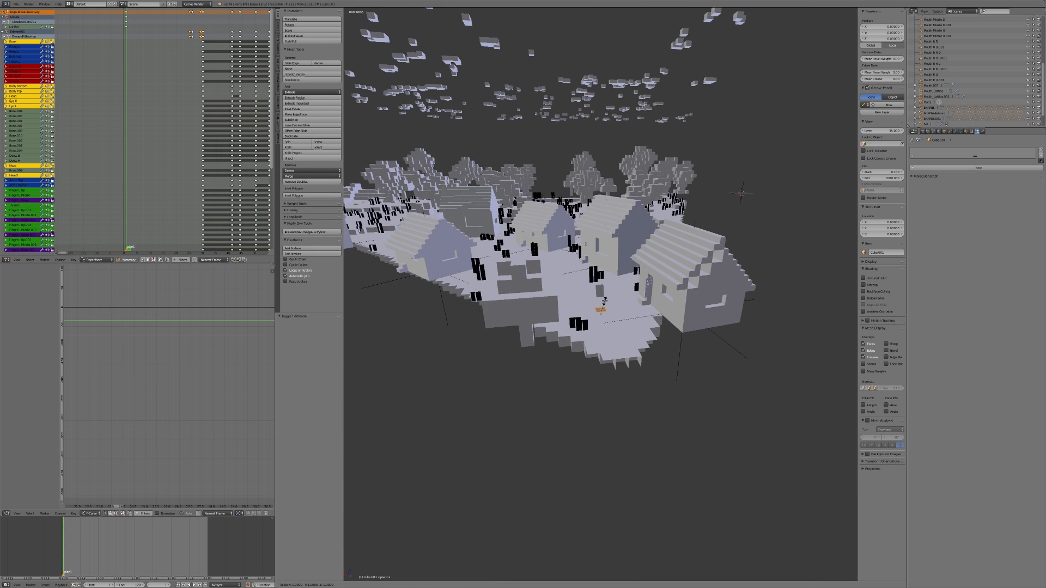
pyautogui.hotkey('shift', 'z')
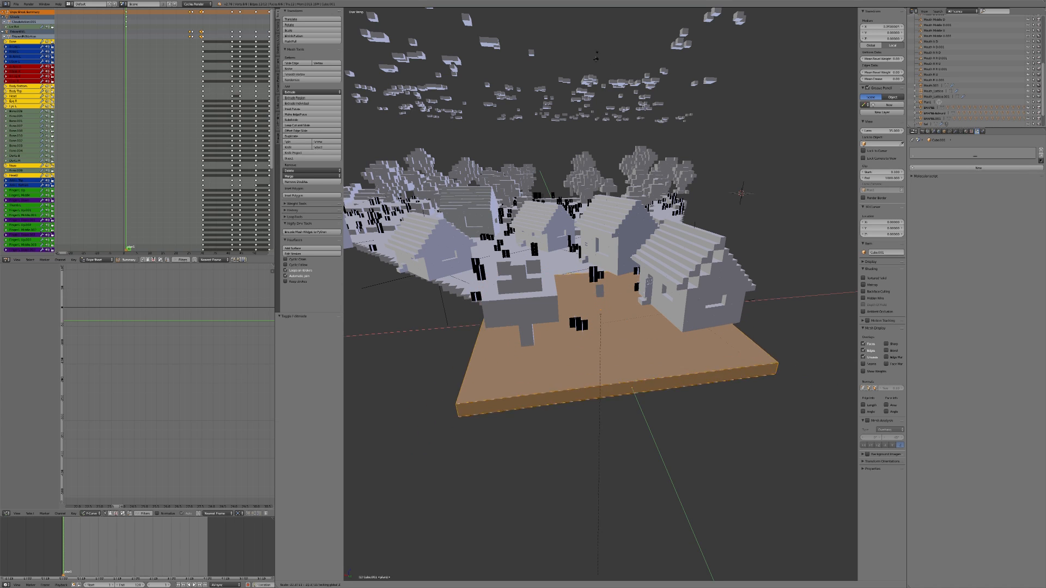
pyautogui.click(595, 54)
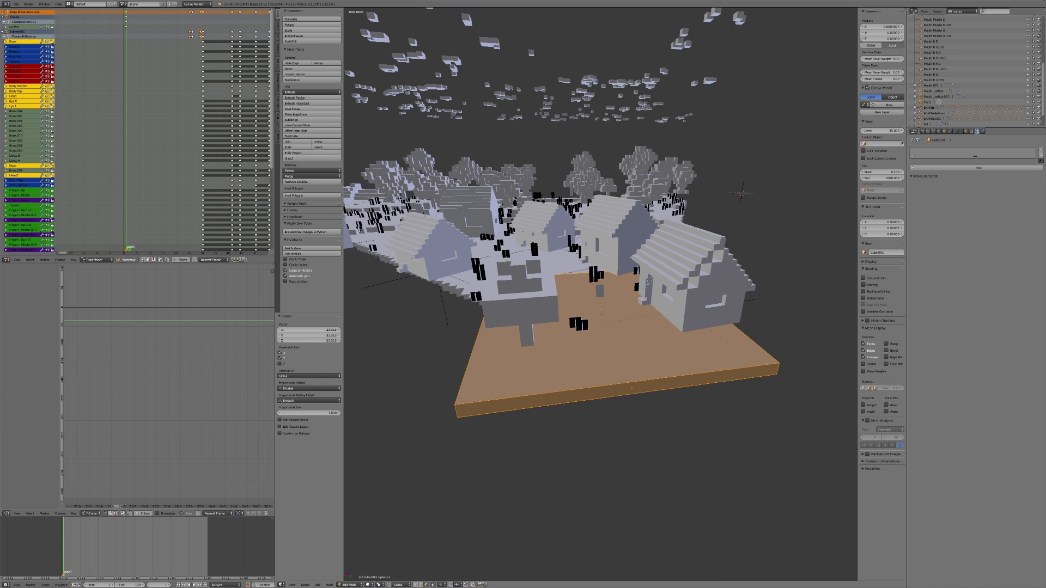
pyautogui.moveTo(642, 297); pyautogui.dragTo(605, 321, button='middle')
pyautogui.press('Tab')
# Move the slab along the Z axis to sit just below the ground surface.
pyautogui.scroll(10, 605, 320)
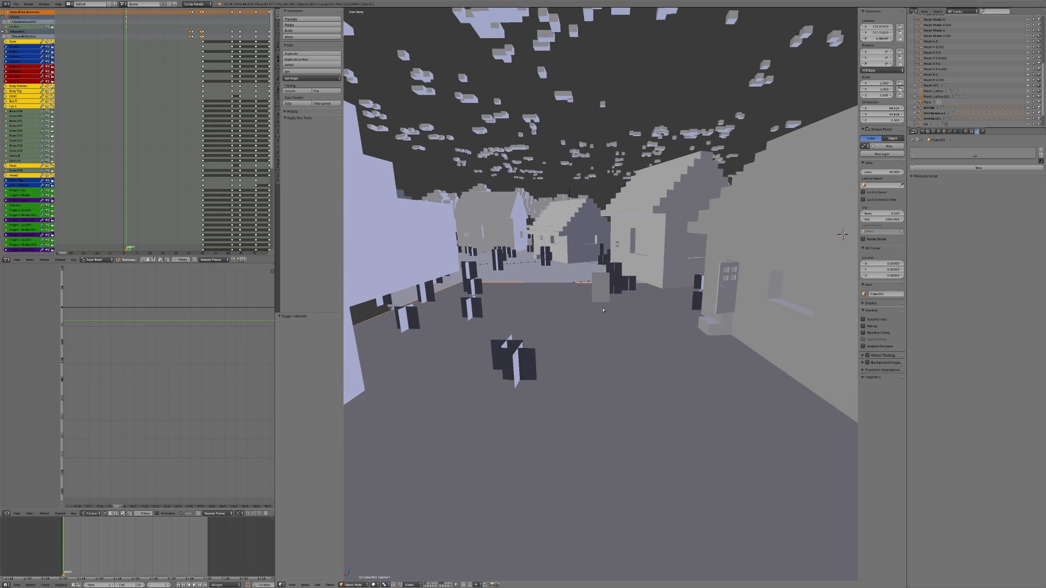
pyautogui.scroll(2, 572, 304)
pyautogui.press('g')
pyautogui.press('z')
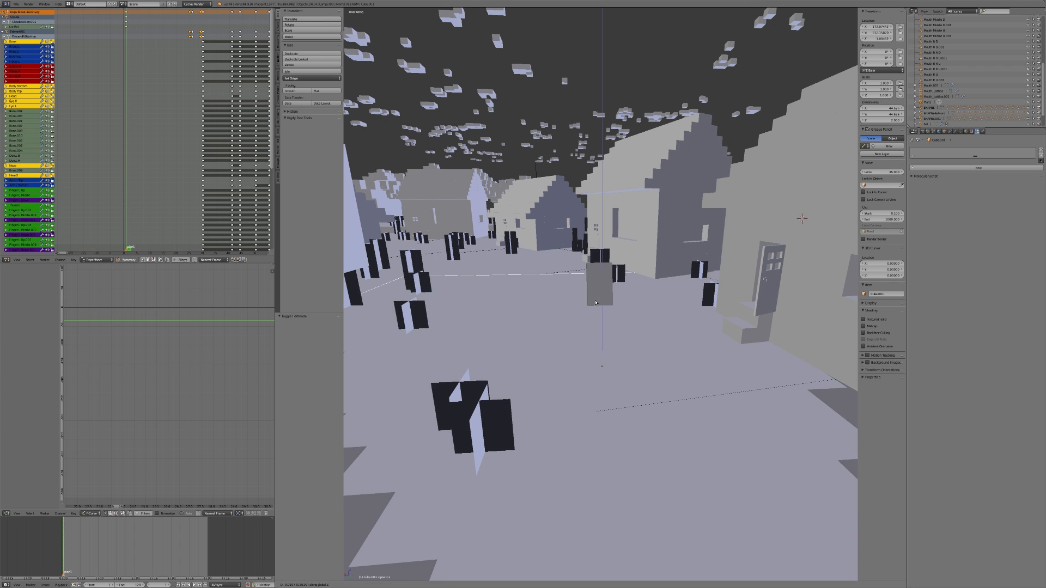
pyautogui.click(594, 303)
pyautogui.moveTo(594, 303); pyautogui.dragTo(599, 272, button='middle')
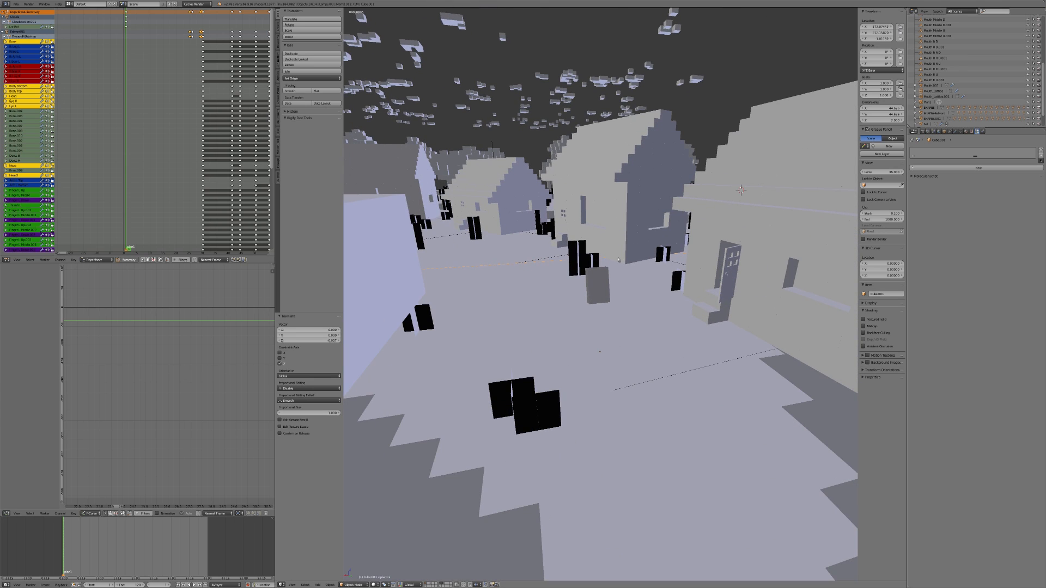
# Rename the slab object as "sol-particules" in the scene's object list.
pyautogui.scroll(4, 968, 89)
pyautogui.scroll(5, 967, 89)
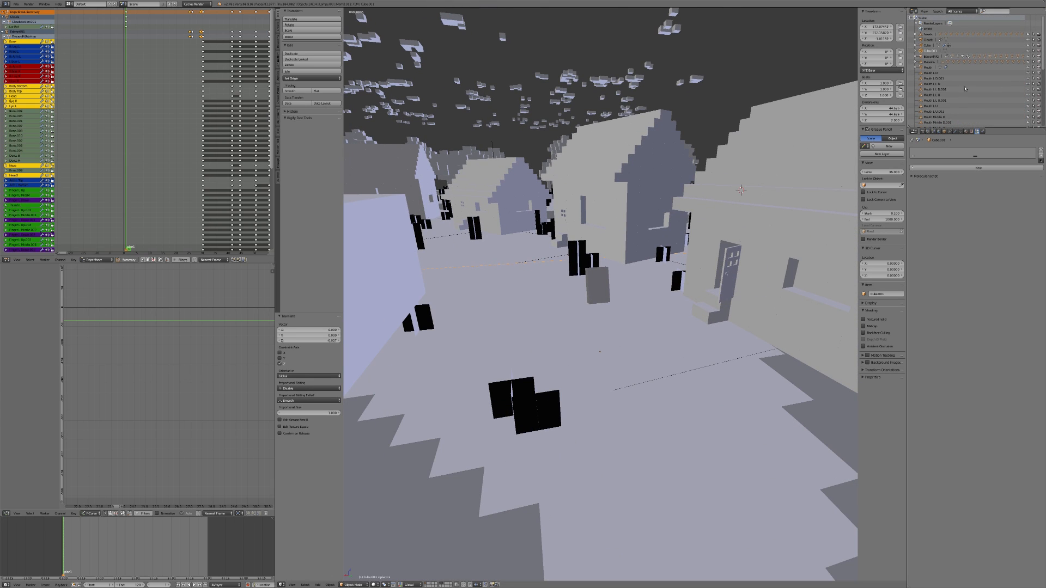
pyautogui.doubleClick(927, 52)
pyautogui.press('BackSpace')
pyautogui.write('sol-particules')
pyautogui.press('Return')
pyautogui.scroll(-10, 941, 47)
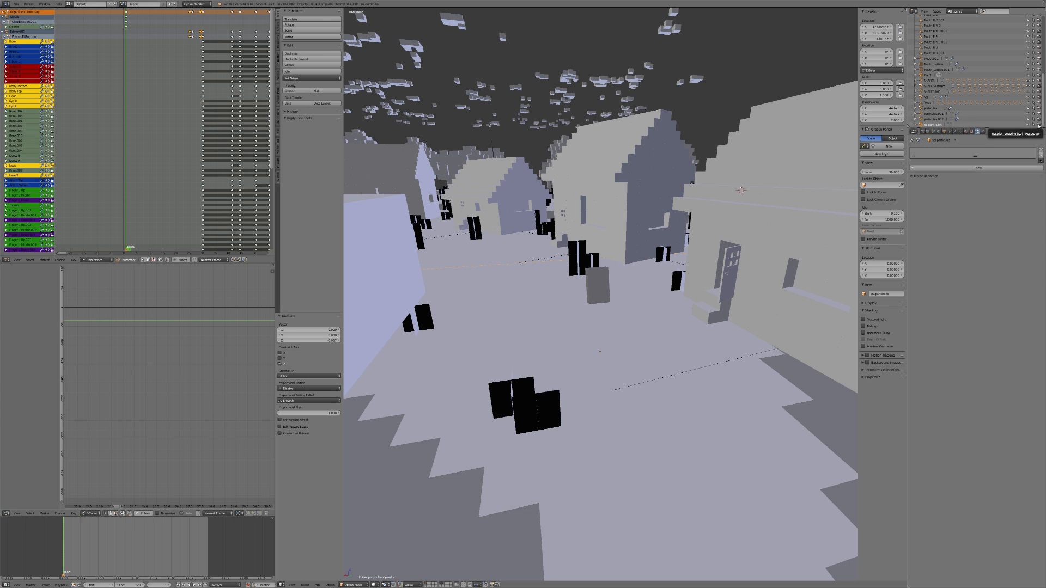
# Enable Collision physics on the sol-particules slab.
pyautogui.hotkey('shift', 'f')
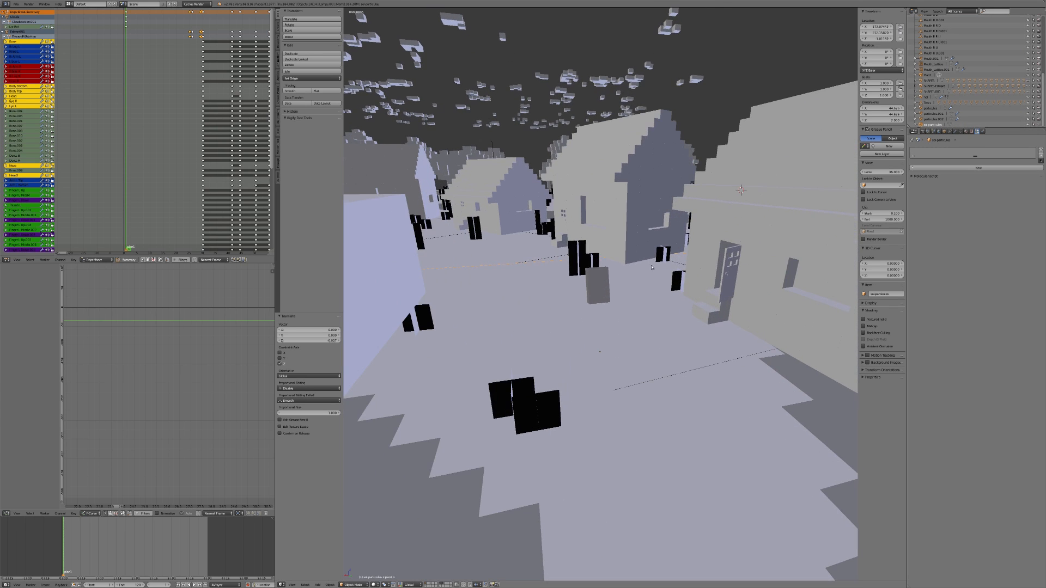
pyautogui.press('Escape')
pyautogui.click(983, 131)
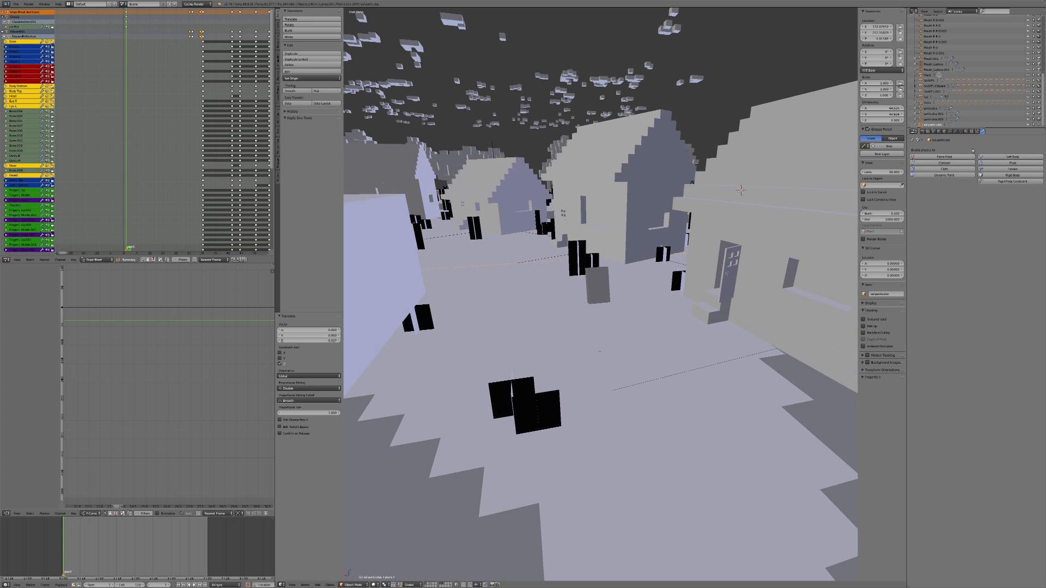
pyautogui.click(953, 163)
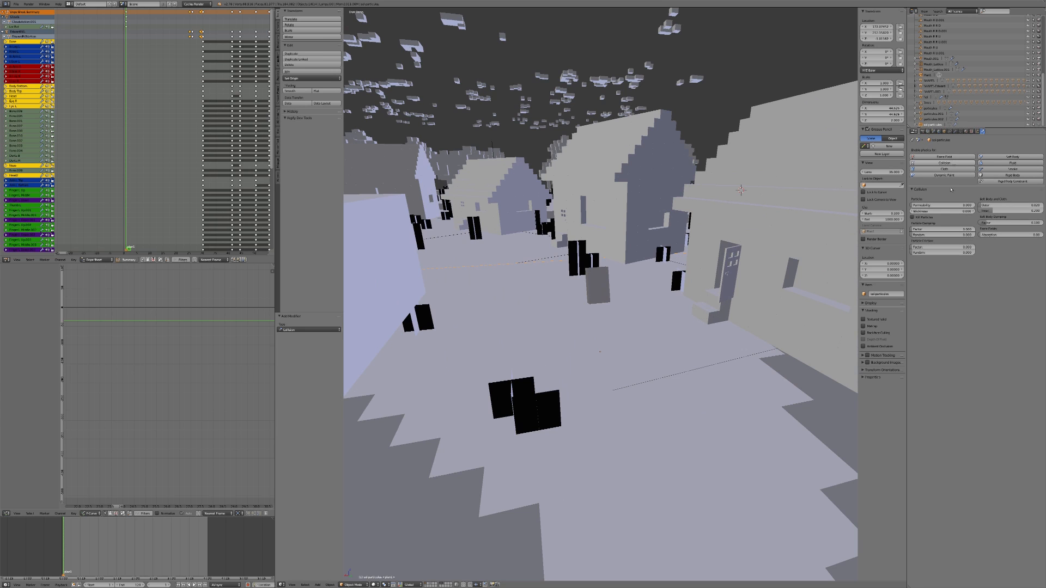
pyautogui.moveTo(647, 317); pyautogui.dragTo(445, 581, button='middle')
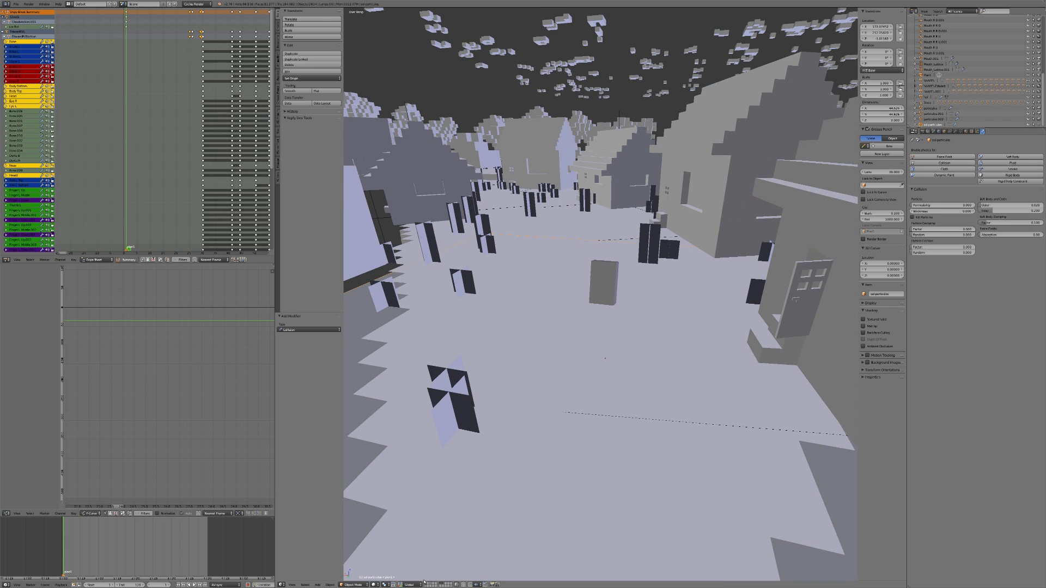
# Select the torso-shaped emitter cube on the scenery layer, and show the slab and villager layer together with it.
pyautogui.click(427, 584)
pyautogui.scroll(-11, 444, 493)
pyautogui.scroll(8, 444, 493)
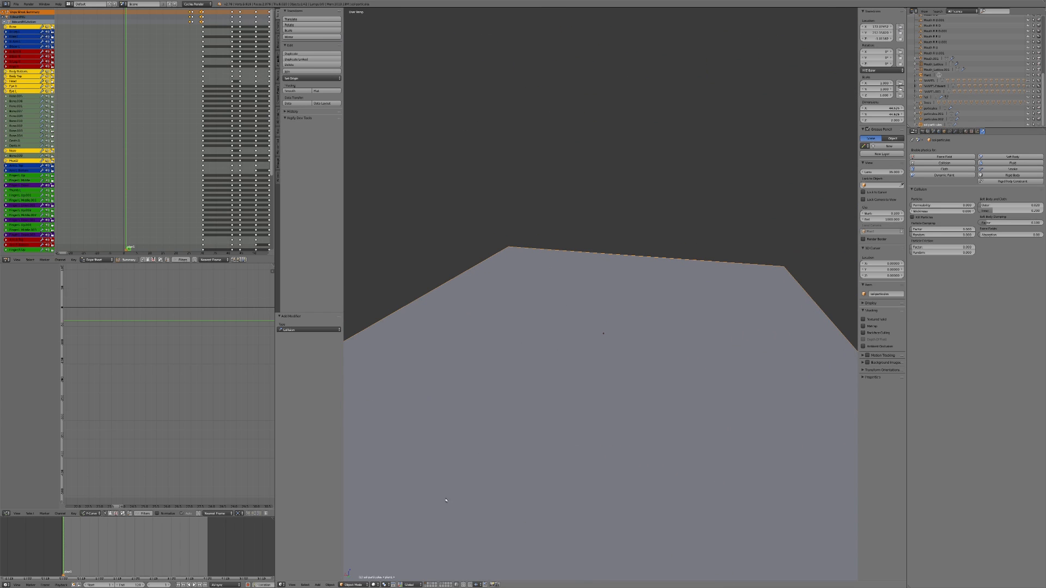
pyautogui.click(441, 584)
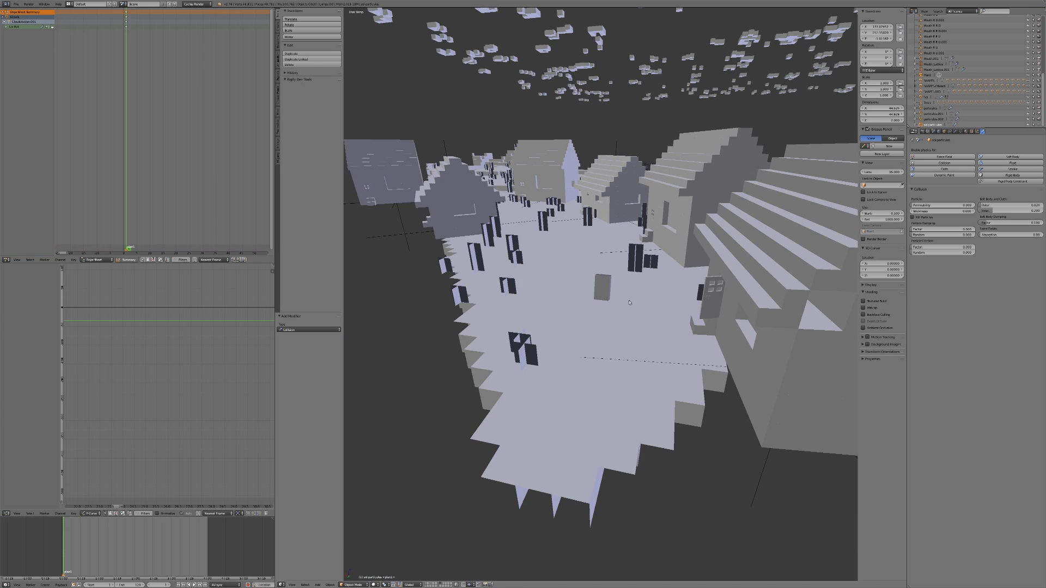
pyautogui.rightClick(603, 287)
pyautogui.scroll(4, 603, 287)
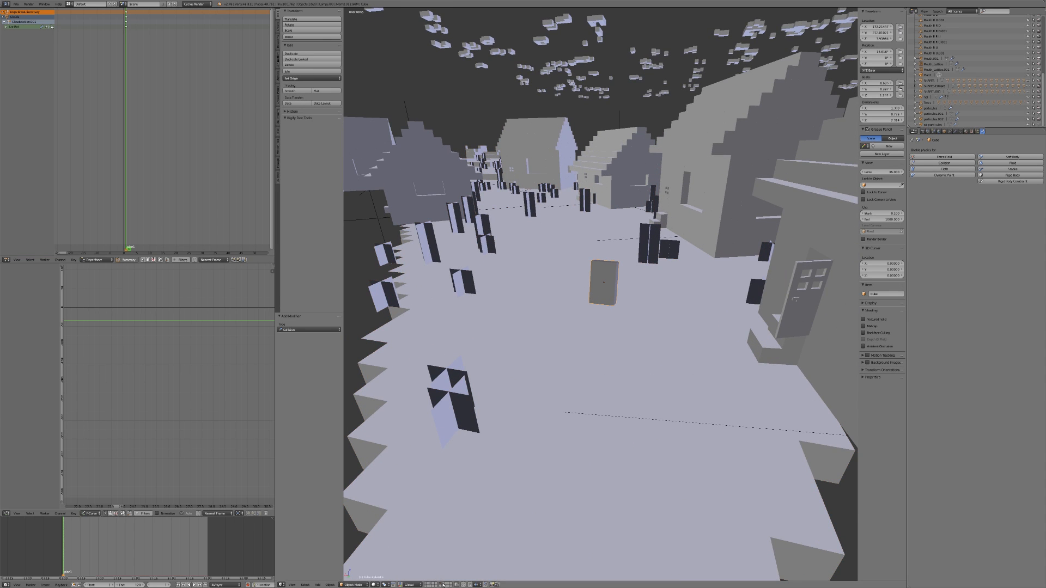
pyautogui.scroll(2, 581, 361)
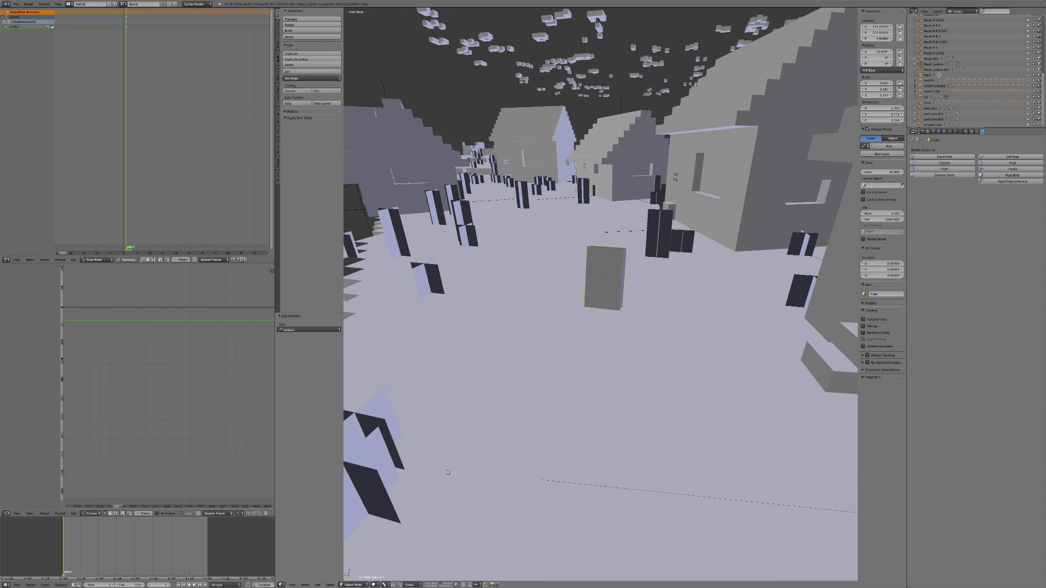
pyautogui.keyDown('shift'); pyautogui.click(427, 585); pyautogui.keyUp('shift')
pyautogui.scroll(-7, 587, 370)
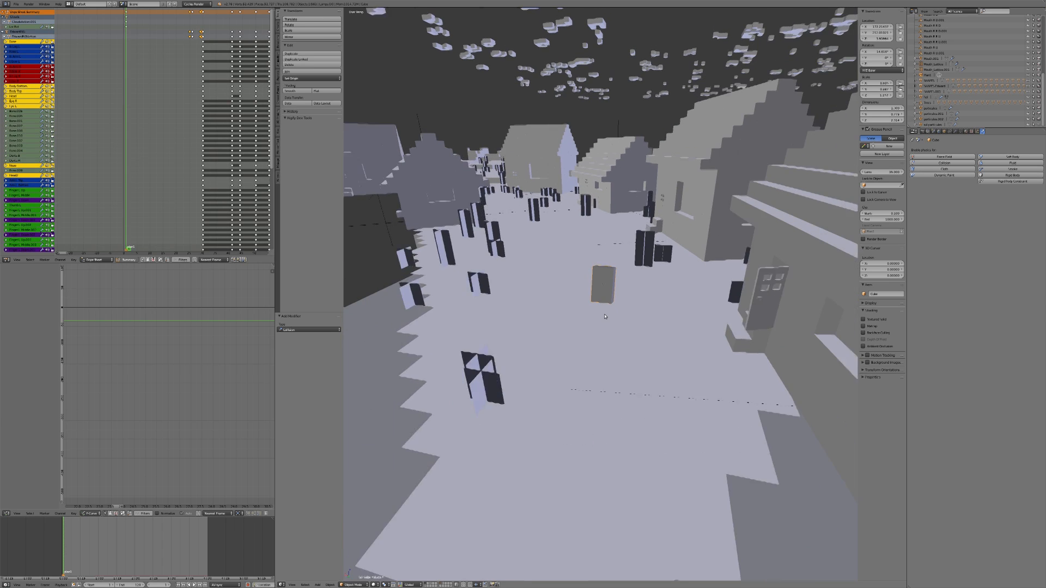
# Replay the animation, including from an earlier frame, to examine how the particles behave on the collision slab.
pyautogui.hotkey('alt', 'a')
pyautogui.moveTo(599, 339); pyautogui.dragTo(637, 353, button='middle')
pyautogui.scroll(7, 597, 322)
pyautogui.scroll(-7, 600, 324)
pyautogui.hotkey('alt', 'a')
pyautogui.scroll(9, 637, 353)
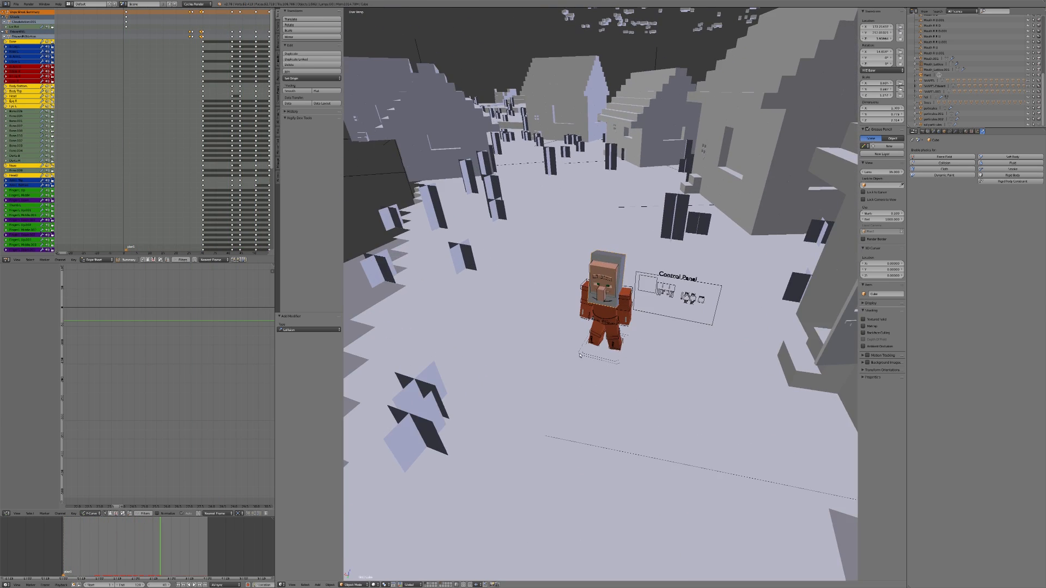
pyautogui.click(108, 530)
pyautogui.hotkey('alt', 'a')
pyautogui.scroll(-8, 563, 392)
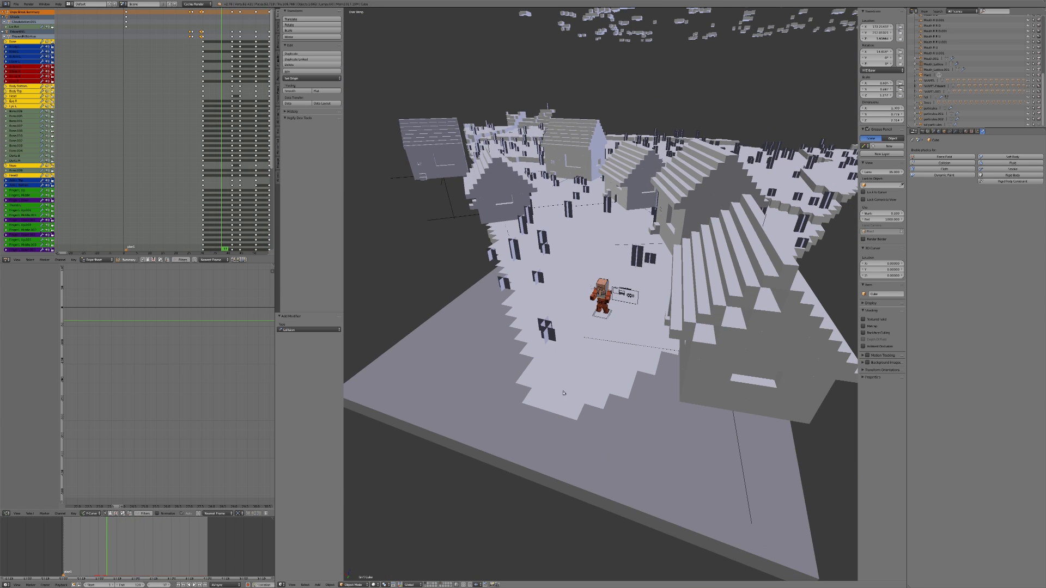
# Move the sol-particules slab to the second layer, make that layer visible, and save the file.
pyautogui.rightClick(583, 457)
pyautogui.scroll(5, 603, 301)
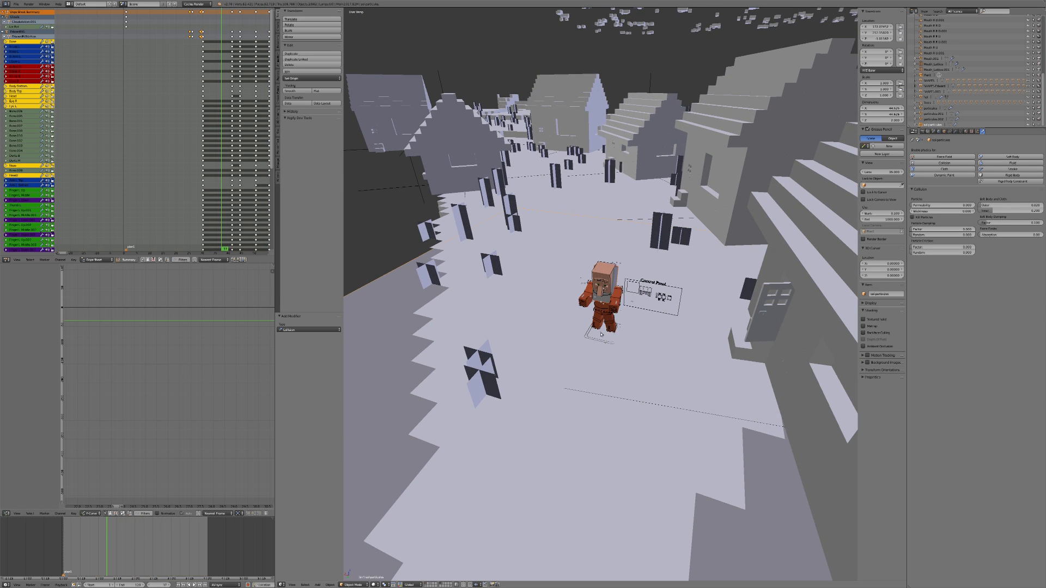
pyautogui.scroll(2, 603, 301)
pyautogui.press('m')
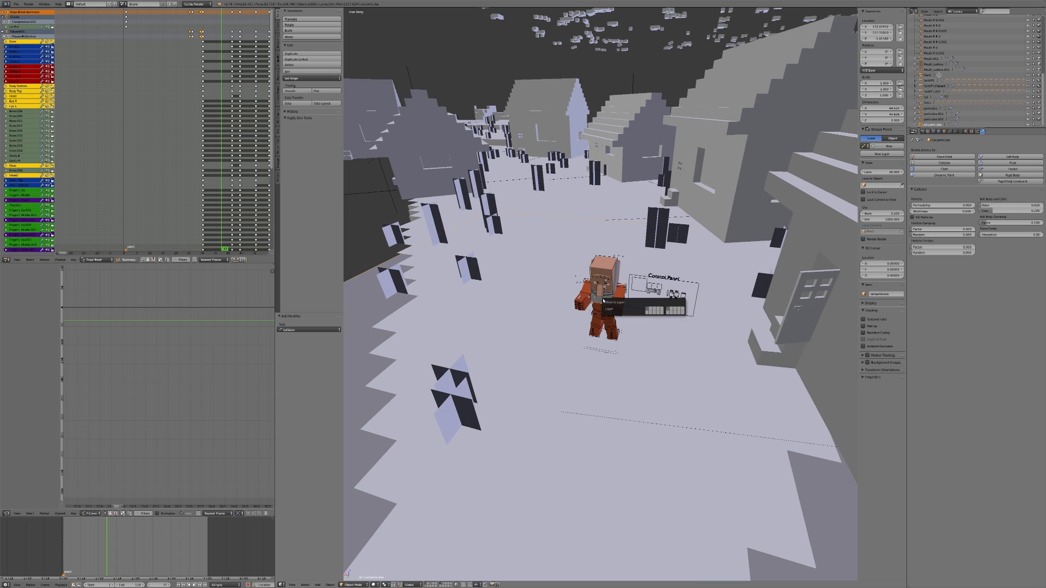
pyautogui.click(651, 310)
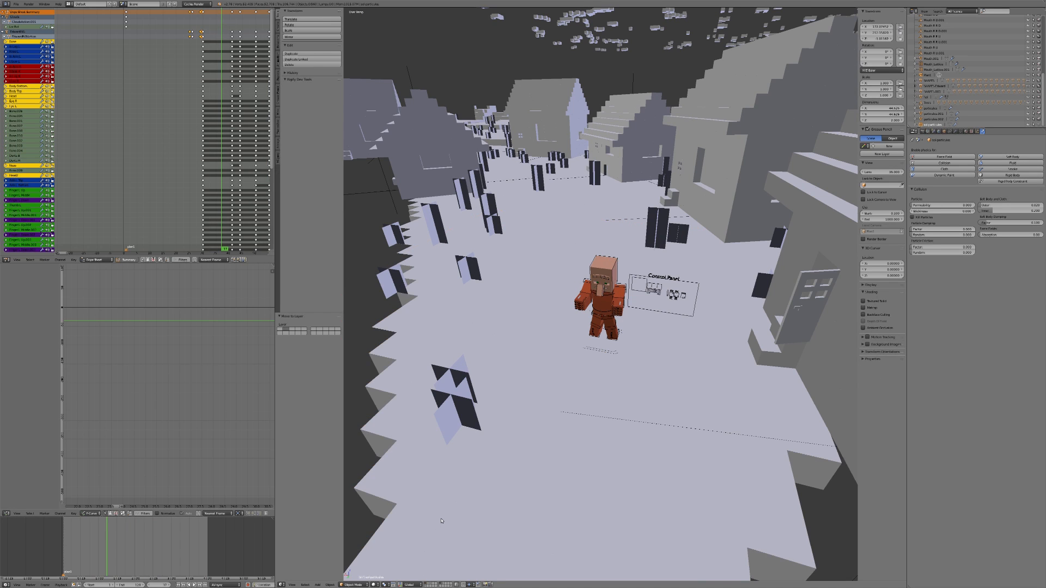
pyautogui.hotkey('shift', '2')
pyautogui.scroll(-3, 467, 469)
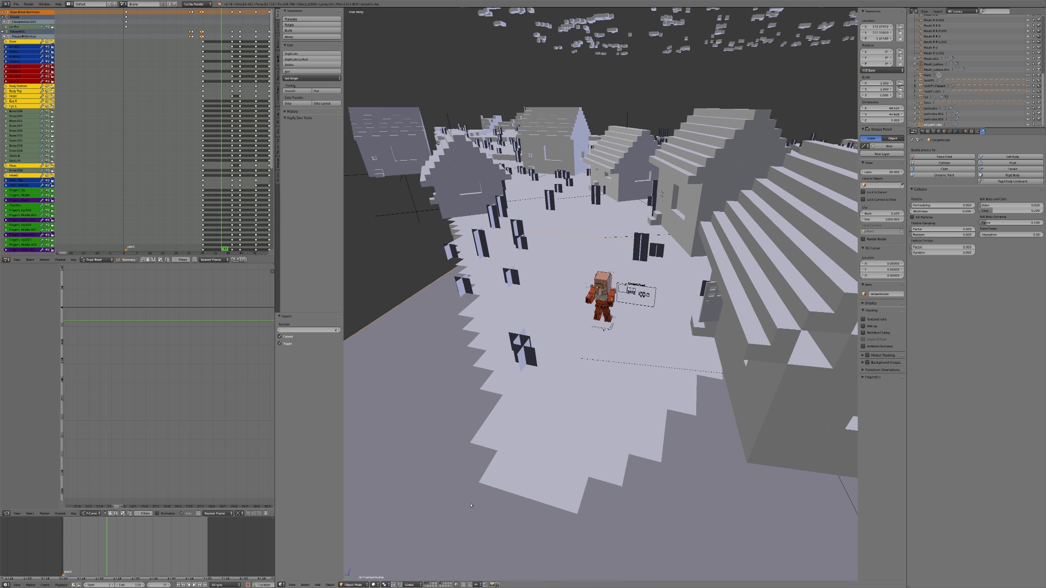
pyautogui.hotkey('ctrl', 's')
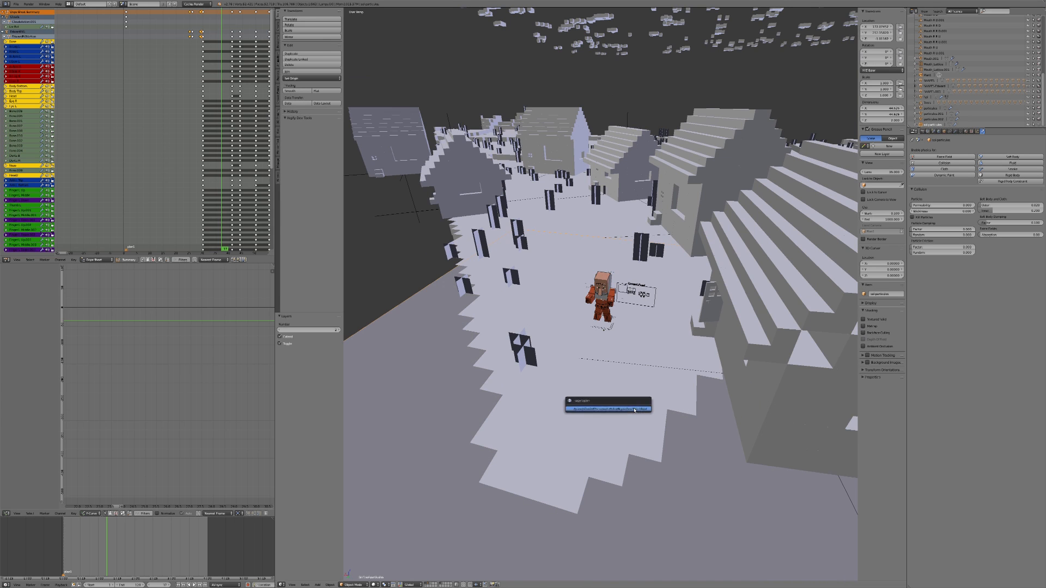
pyautogui.click(635, 411)
# Play the animation and scrub to a frame after the burst to examine how the particles spread around the villager.
pyautogui.scroll(-2, 631, 406)
pyautogui.moveTo(610, 402); pyautogui.dragTo(629, 343, button='middle')
pyautogui.scroll(5, 629, 342)
pyautogui.hotkey('alt', 'a')
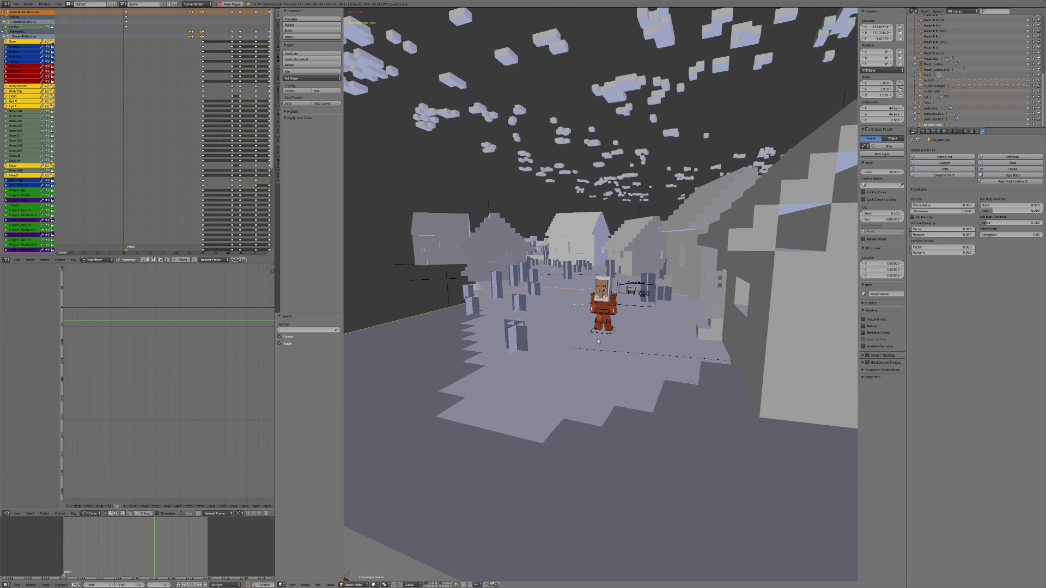
pyautogui.press('Escape')
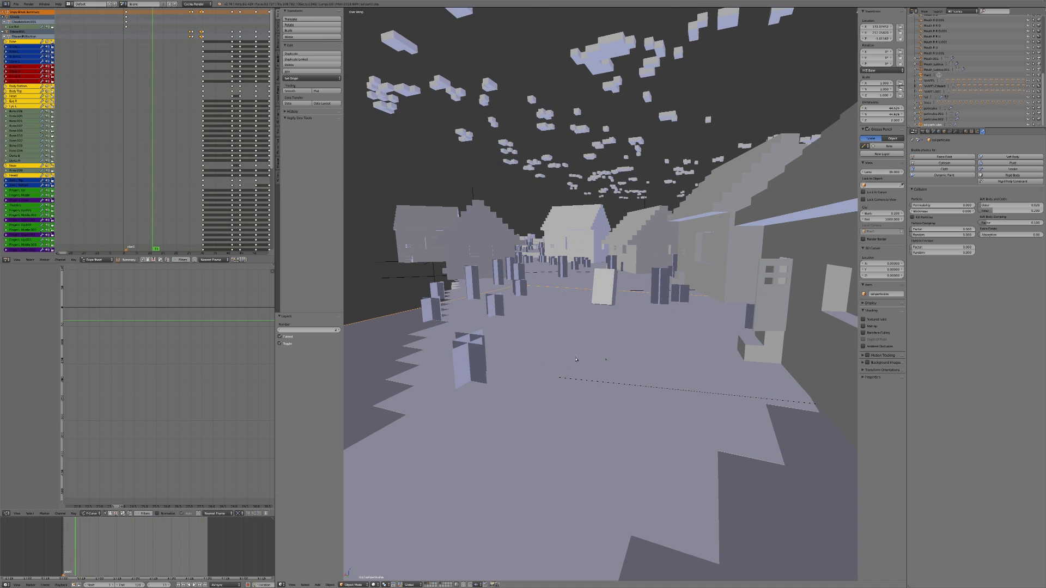
pyautogui.click(140, 546)
pyautogui.moveTo(141, 546); pyautogui.dragTo(140, 546)
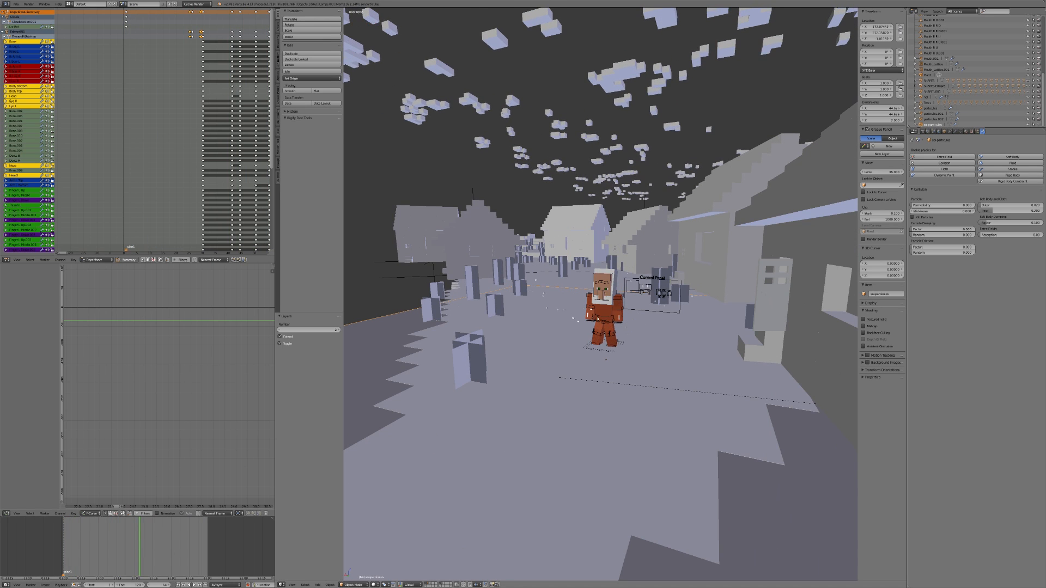
pyautogui.rightClick(577, 320)
pyautogui.scroll(-3, 553, 336)
pyautogui.moveTo(553, 337); pyautogui.dragTo(627, 401, button='middle')
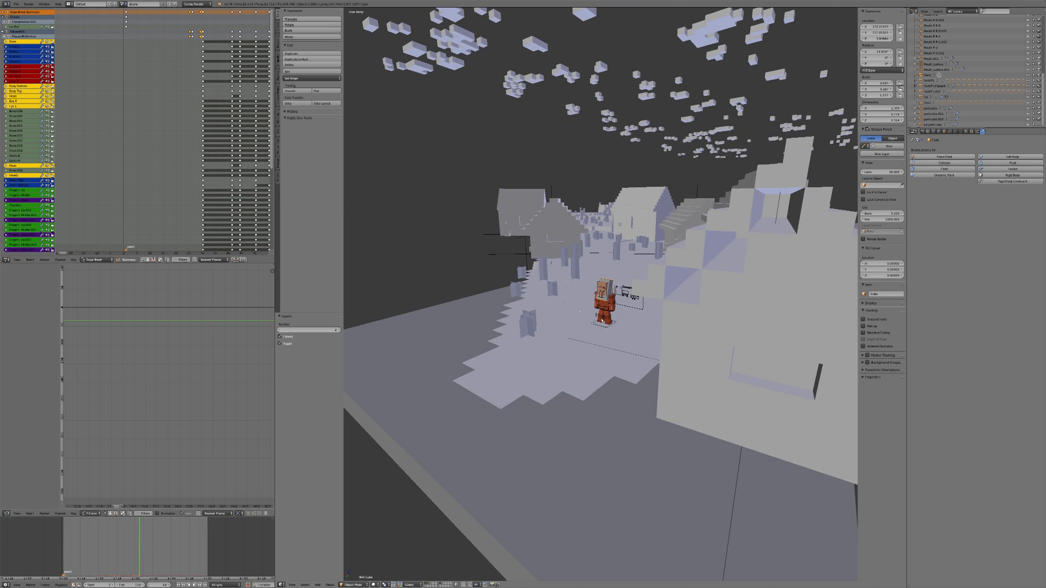
# Select the sol-particules slab and increase the Stickiness of its Collision physics.
pyautogui.rightClick(590, 477)
pyautogui.moveTo(590, 478); pyautogui.dragTo(590, 408, button='middle')
pyautogui.scroll(4, 590, 407)
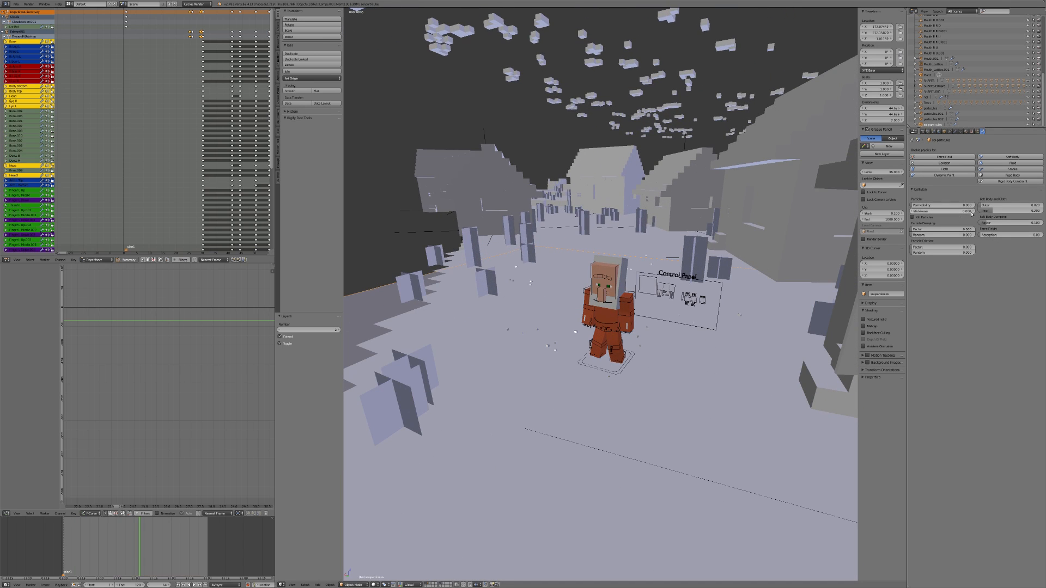
pyautogui.click(974, 212)
pyautogui.click(974, 212)
pyautogui.click(974, 212)
# Raise the slab's particle damping and particle friction, including their factor and random amounts.
pyautogui.moveTo(554, 404); pyautogui.dragTo(612, 383, button='middle')
pyautogui.moveTo(771, 339); pyautogui.dragTo(807, 256, button='middle')
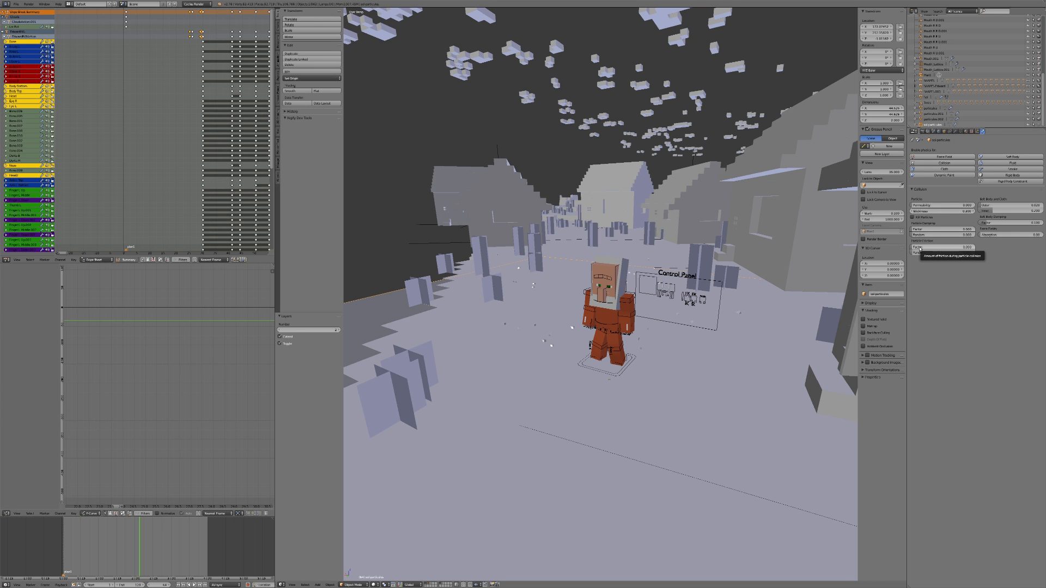
pyautogui.moveTo(608, 373); pyautogui.dragTo(639, 395, button='middle')
pyautogui.scroll(-4, 639, 394)
pyautogui.scroll(2, 639, 395)
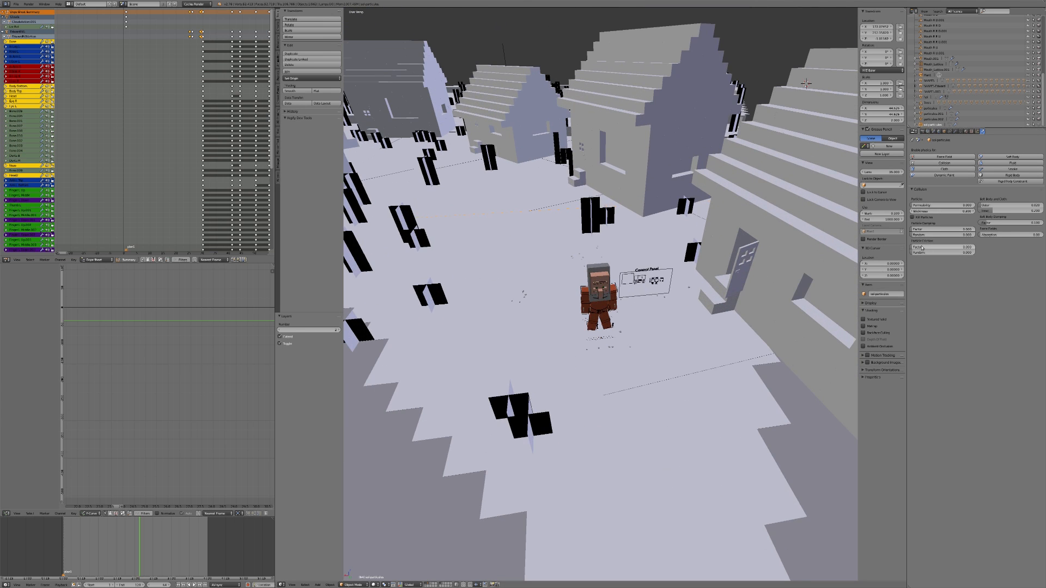
pyautogui.moveTo(922, 247)
pyautogui.mouseDown()
pyautogui.moveTo(952, 247)
pyautogui.moveTo(943, 230)
pyautogui.moveTo(974, 230)
pyautogui.moveTo(945, 252)
pyautogui.moveTo(929, 237)
pyautogui.mouseUp()
pyautogui.moveTo(931, 230); pyautogui.dragTo(939, 229)
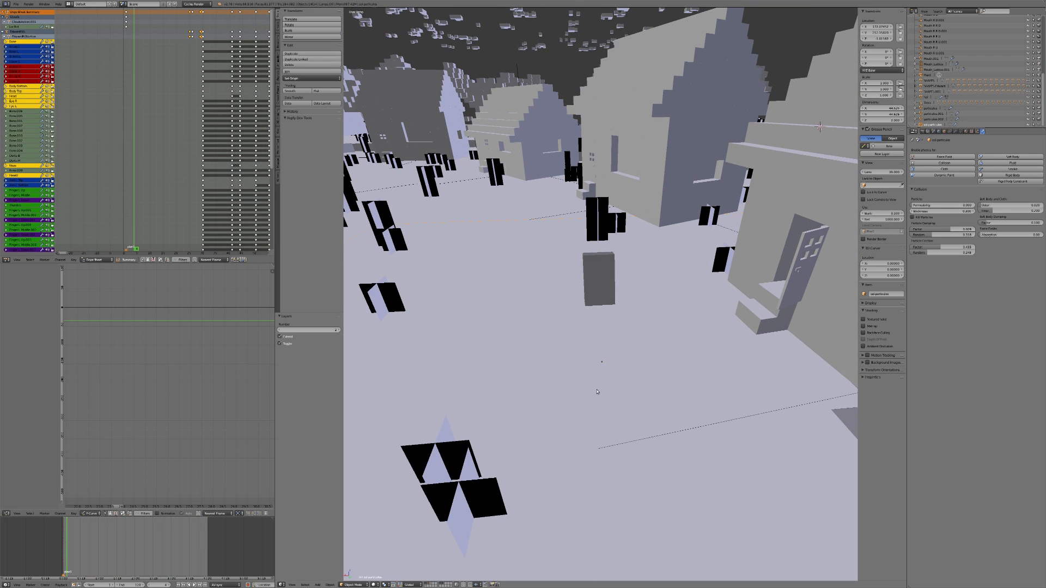
# Play the animation to examine the particles against the slab's new collision settings, and return to the first frame.
pyautogui.hotkey('alt', 'a')
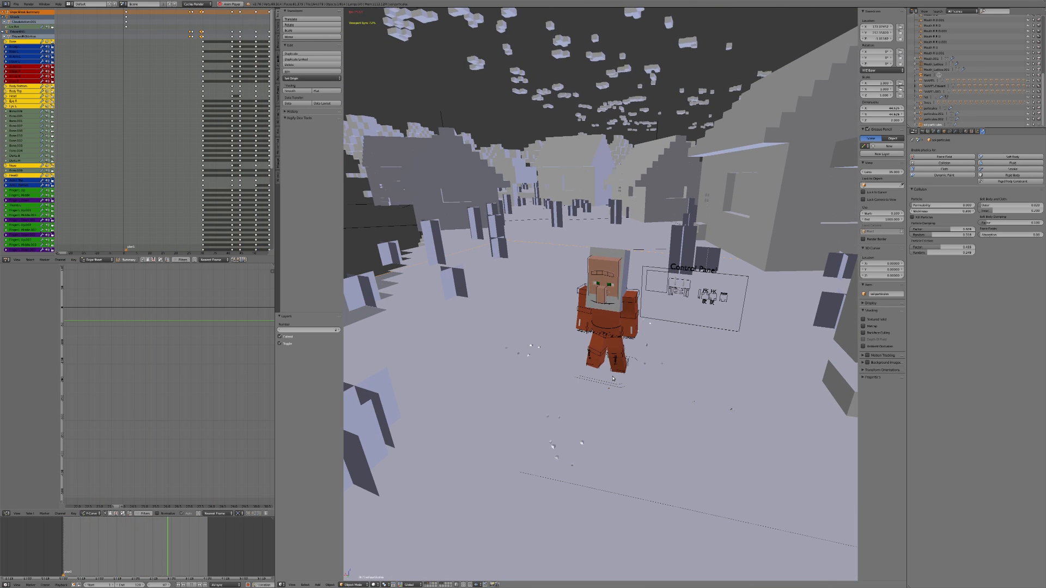
pyautogui.hotkey('alt', 'a')
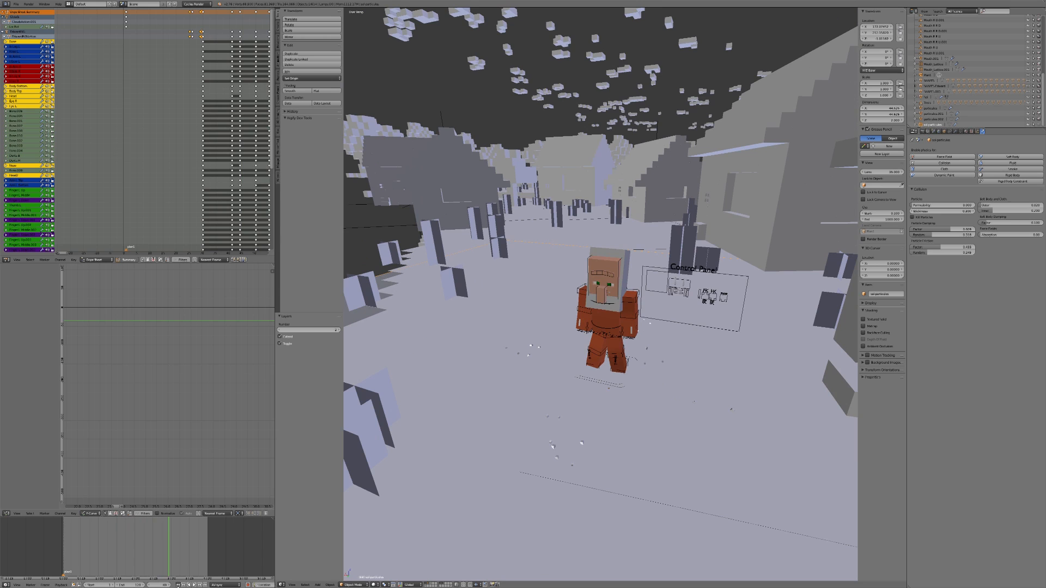
pyautogui.click(178, 584)
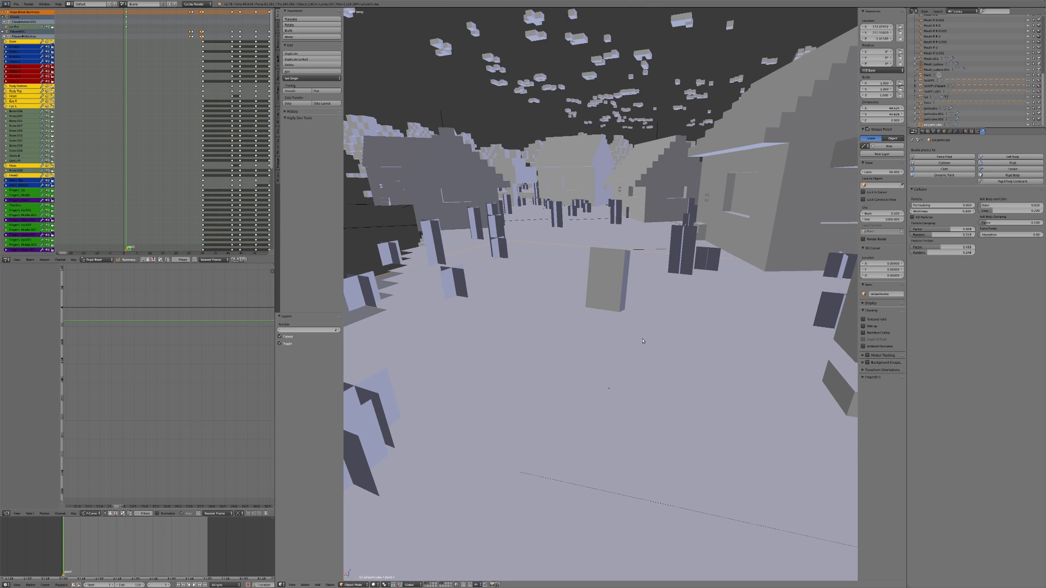
pyautogui.scroll(-5, 642, 341)
pyautogui.scroll(5, 610, 338)
pyautogui.scroll(3, 651, 229)
pyautogui.scroll(-3, 651, 229)
pyautogui.scroll(2, 651, 229)
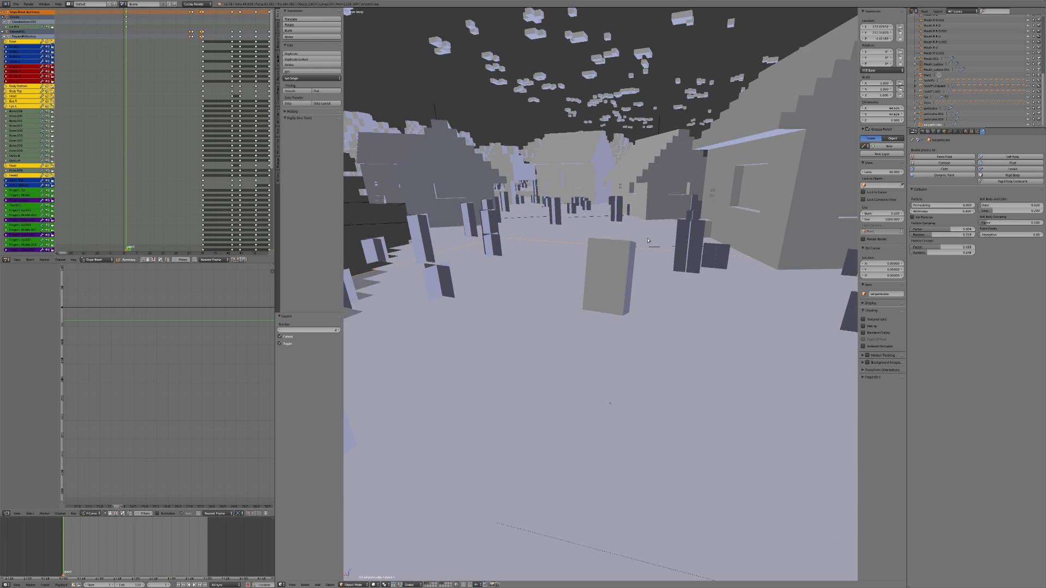
# Open the scene's render layer settings and save the file.
pyautogui.click(926, 132)
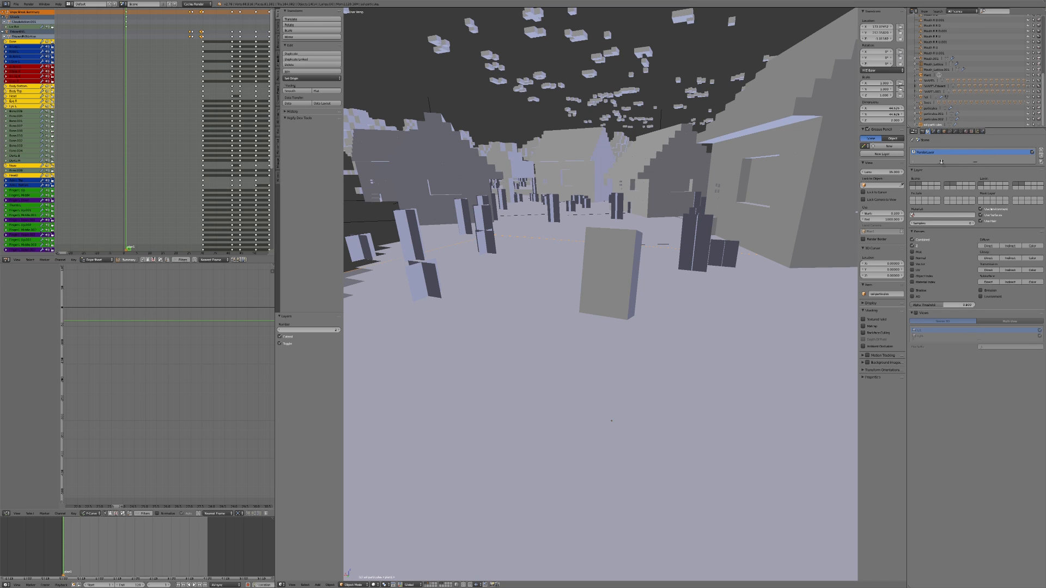
pyautogui.scroll(-6, 602, 306)
pyautogui.moveTo(600, 308); pyautogui.dragTo(600, 315, button='middle')
pyautogui.scroll(3, 598, 317)
pyautogui.hotkey('ctrl', 's')
pyautogui.click(597, 317)
pyautogui.hotkey('ctrl', 's')
pyautogui.click(600, 314)
pyautogui.moveTo(591, 356); pyautogui.dragTo(539, 376, button='middle')
pyautogui.scroll(2, 538, 376)
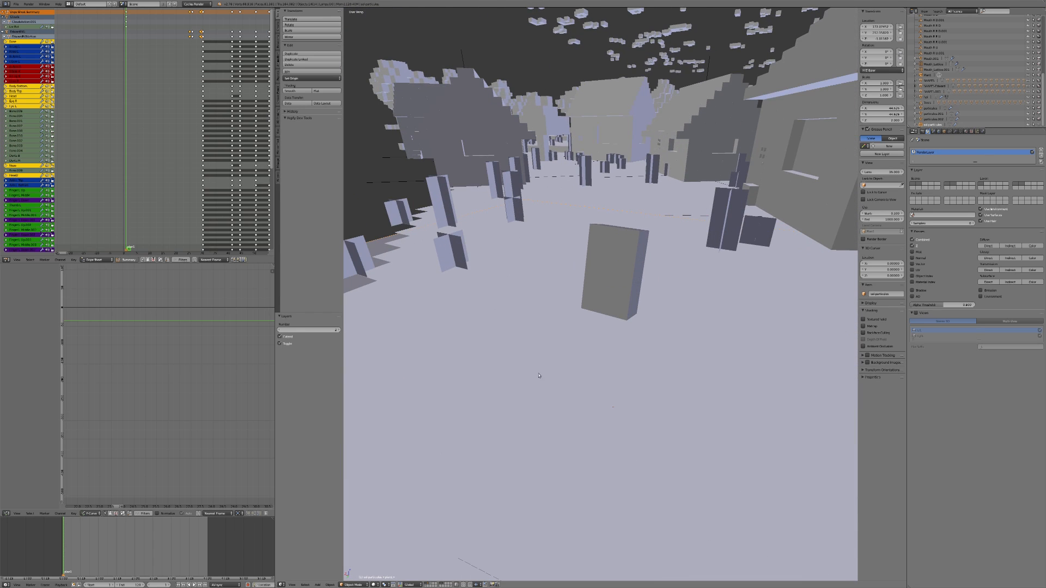
# Show only the villager's layer, go to a frame where the villager is fully visible, and save the file.
pyautogui.click(427, 584)
pyautogui.click(143, 547)
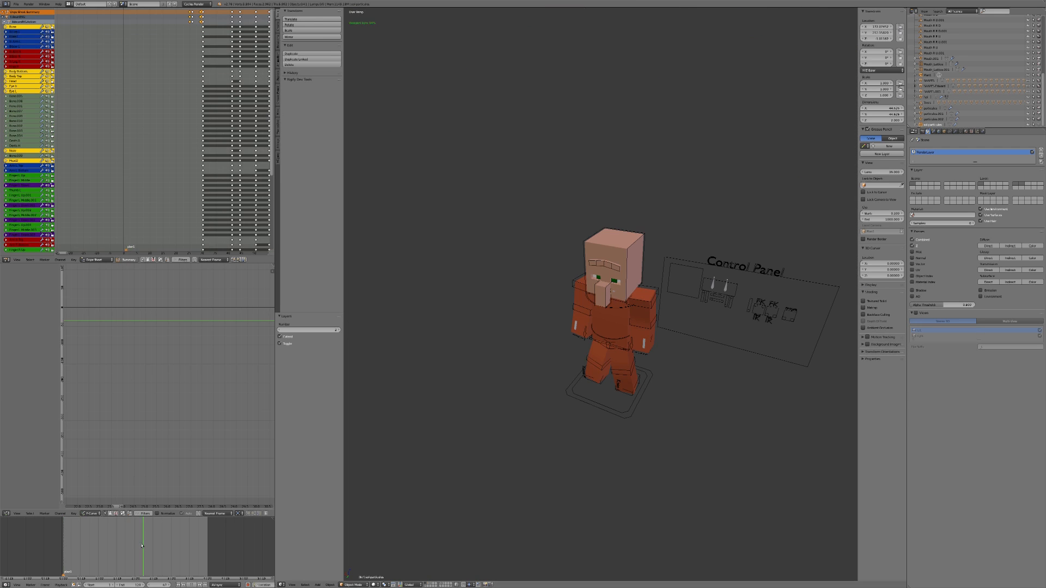
pyautogui.moveTo(589, 386)
pyautogui.mouseDown(button='middle')
pyautogui.moveTo(605, 377)
pyautogui.moveTo(578, 381)
pyautogui.mouseUp(button='middle')
pyautogui.hotkey('ctrl', 's')
pyautogui.click(605, 377)
pyautogui.scroll(1, 572, 384)
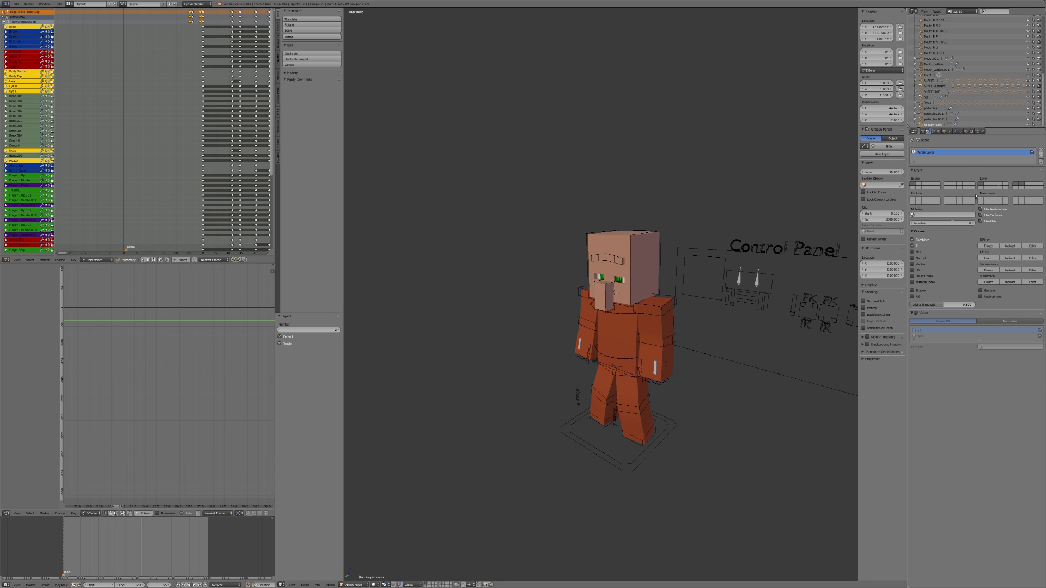
# Add a second render layer to the scene and rename it.
pyautogui.click(1041, 149)
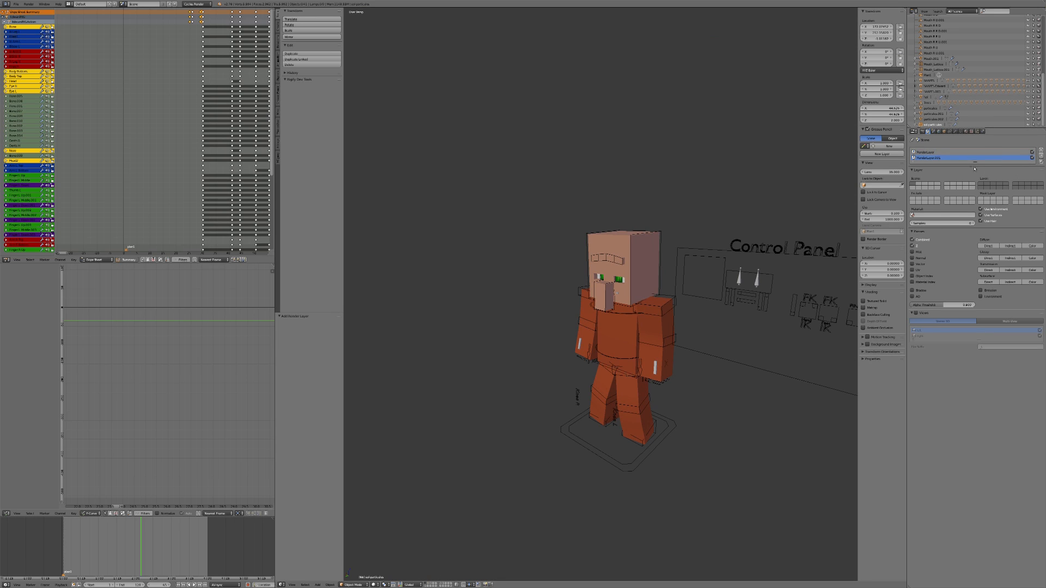
pyautogui.doubleClick(946, 158)
pyautogui.write('F')
pyautogui.press('Return')
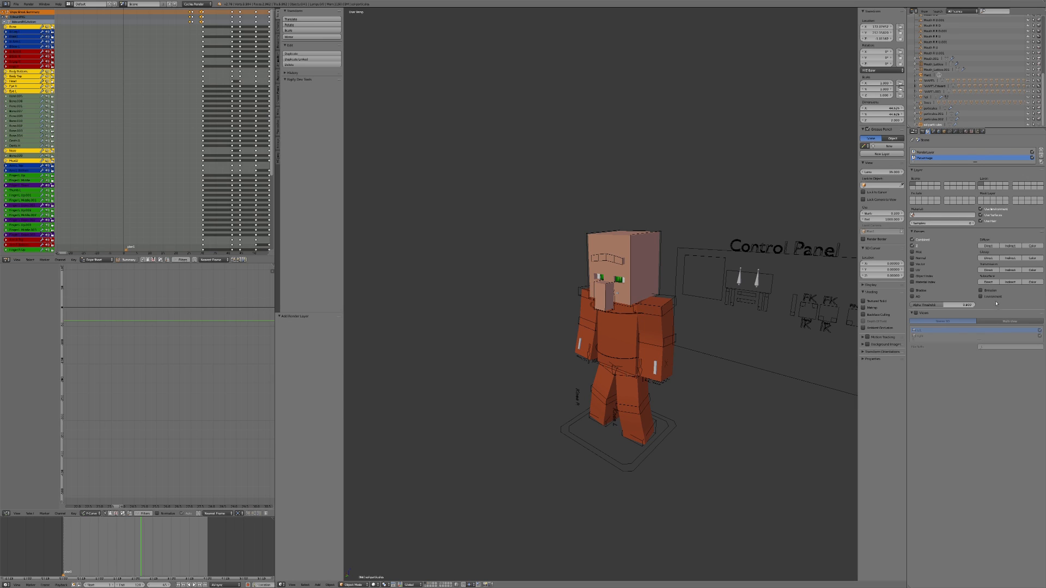
# Enable the Vector pass and the sixth and seventh mask layers on the new render layer, and save the file.
pyautogui.click(918, 265)
pyautogui.click(1015, 199)
pyautogui.click(1022, 198)
pyautogui.moveTo(660, 262); pyautogui.dragTo(554, 324, button='middle')
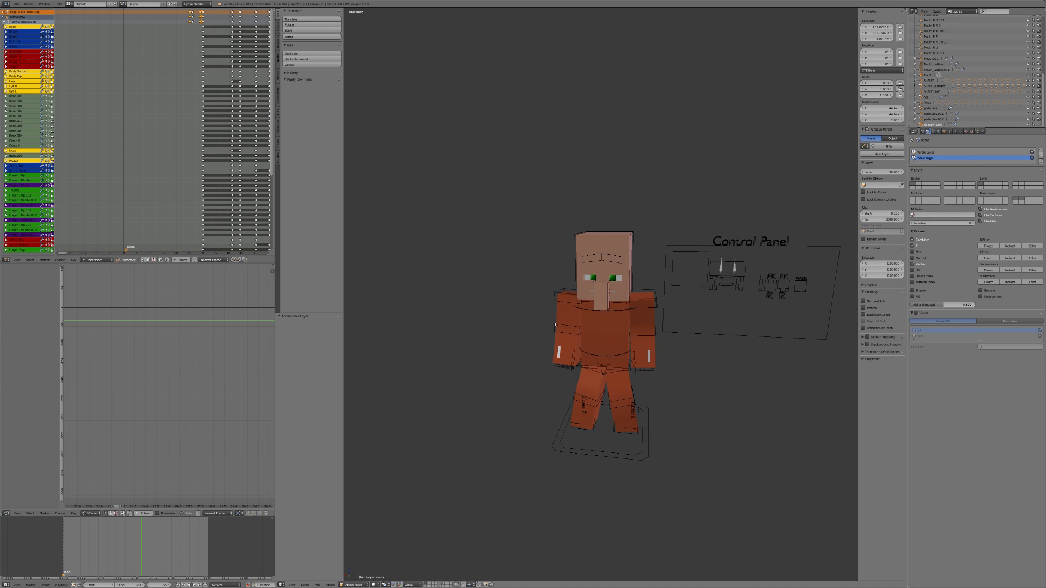
pyautogui.moveTo(651, 320); pyautogui.dragTo(701, 310, button='middle')
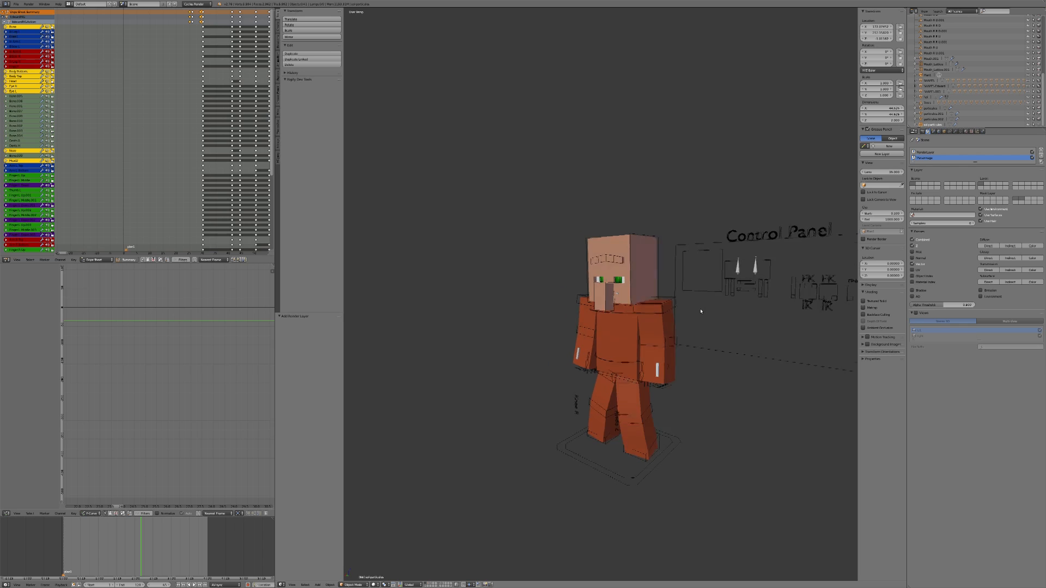
pyautogui.scroll(1, 701, 310)
pyautogui.hotkey('ctrl', 's')
pyautogui.click(700, 311)
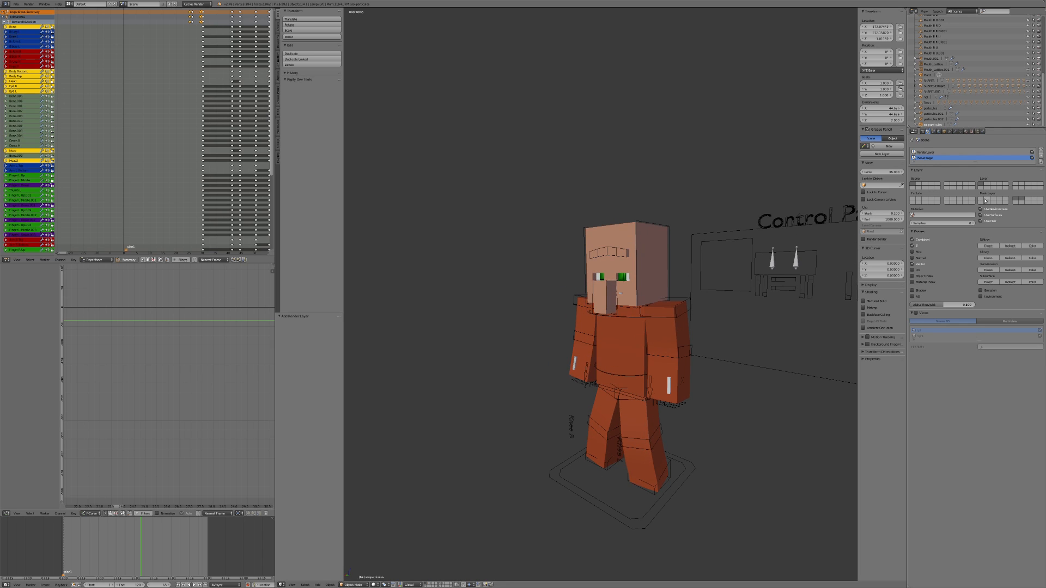
# Save the project and look over the villager rig from several angles.
pyautogui.hotkey('ctrl', 's')
pyautogui.click(737, 264)
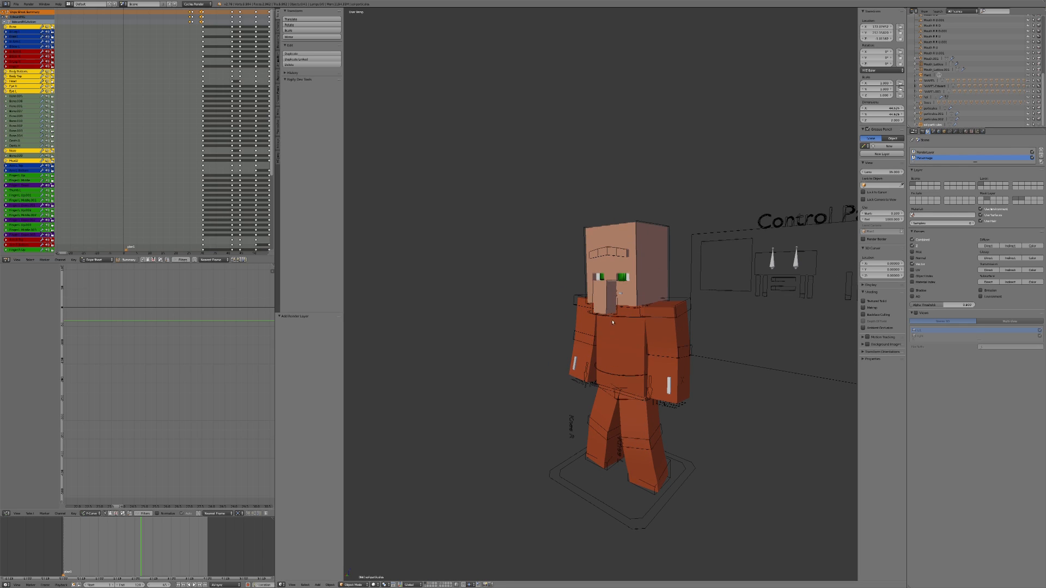
pyautogui.scroll(-6, 613, 322)
pyautogui.moveTo(612, 323)
pyautogui.mouseDown(button='middle')
pyautogui.moveTo(630, 289)
pyautogui.moveTo(625, 313)
pyautogui.moveTo(616, 310)
pyautogui.mouseUp(button='middle')
pyautogui.scroll(3, 626, 313)
pyautogui.scroll(2, 616, 310)
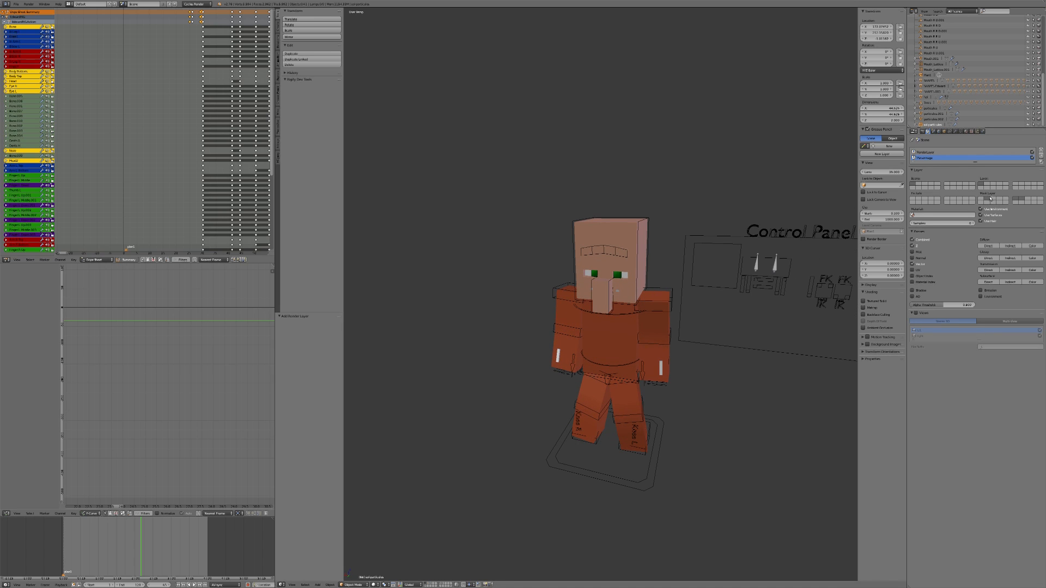
pyautogui.moveTo(589, 305)
pyautogui.mouseDown(button='middle')
pyautogui.moveTo(566, 303)
pyautogui.moveTo(575, 300)
pyautogui.mouseUp(button='middle')
pyautogui.scroll(2, 492, 464)
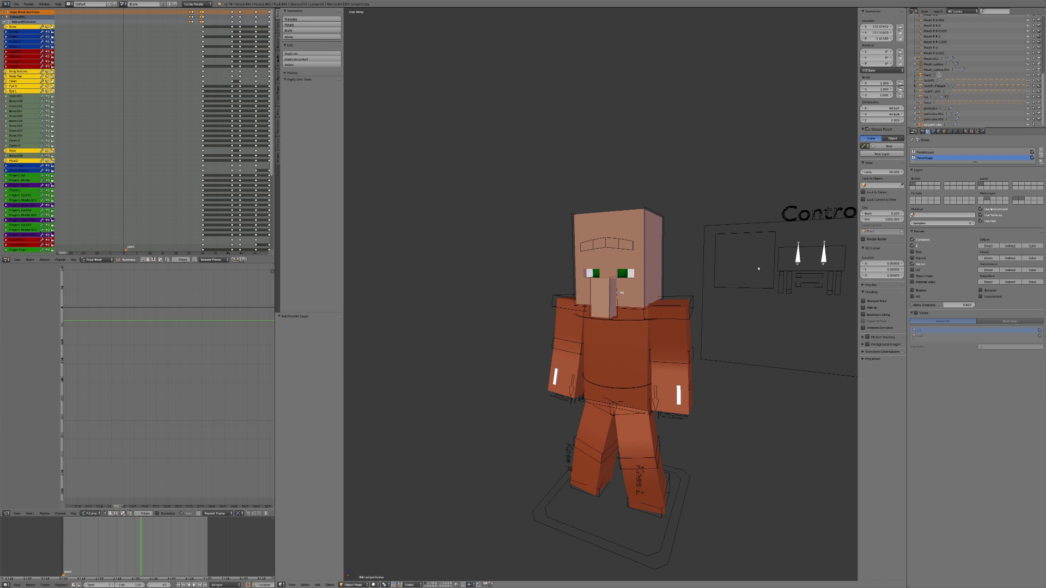
# Show only scene layer 2 and play back its particle animation above the ground plane.
pyautogui.press('2')
pyautogui.moveTo(626, 305); pyautogui.dragTo(627, 270, button='middle')
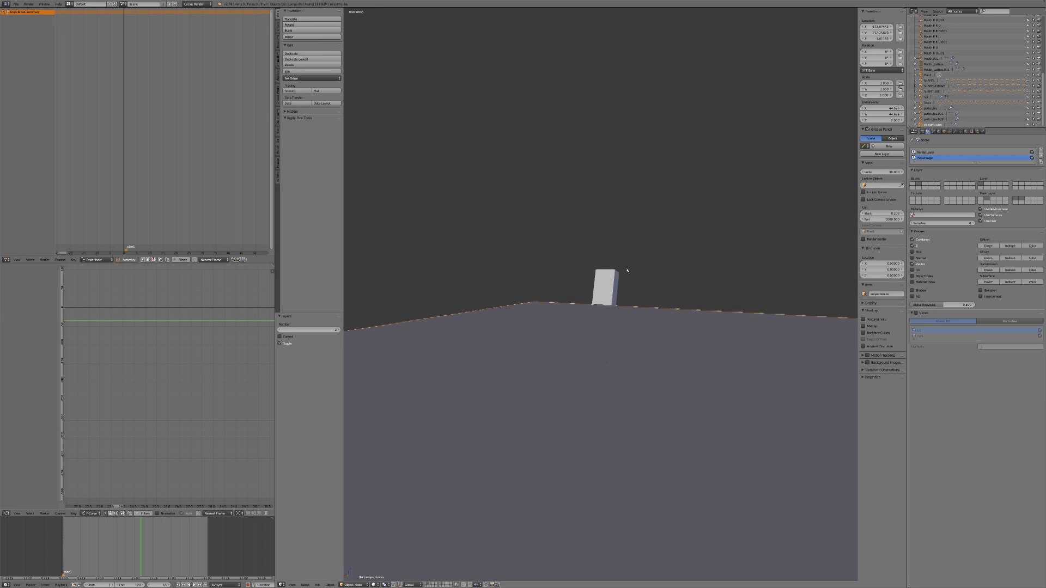
pyautogui.hotkey('alt', 'a')
pyautogui.scroll(2, 610, 288)
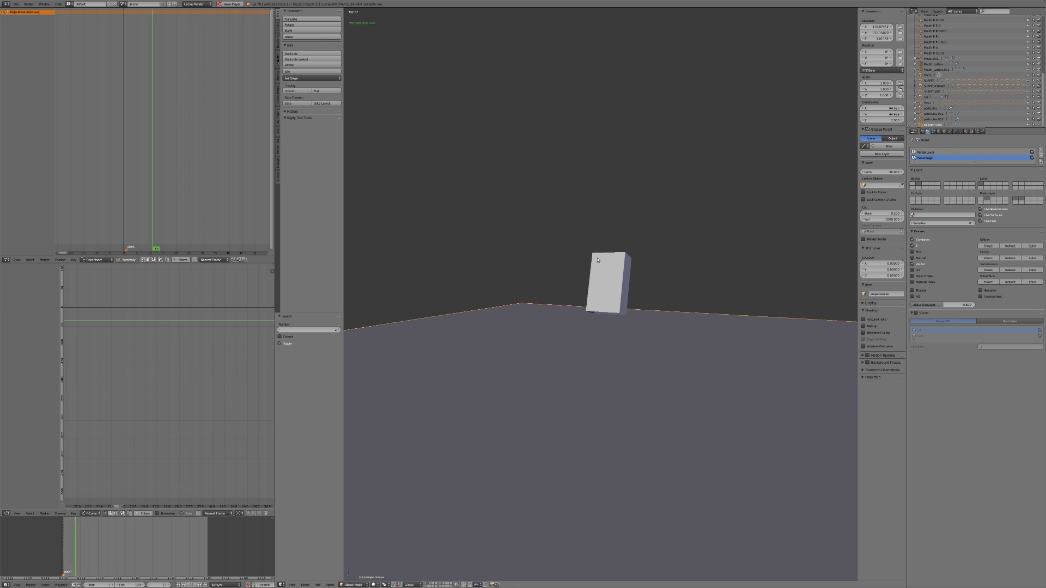
pyautogui.moveTo(597, 261); pyautogui.dragTo(599, 305, button='middle')
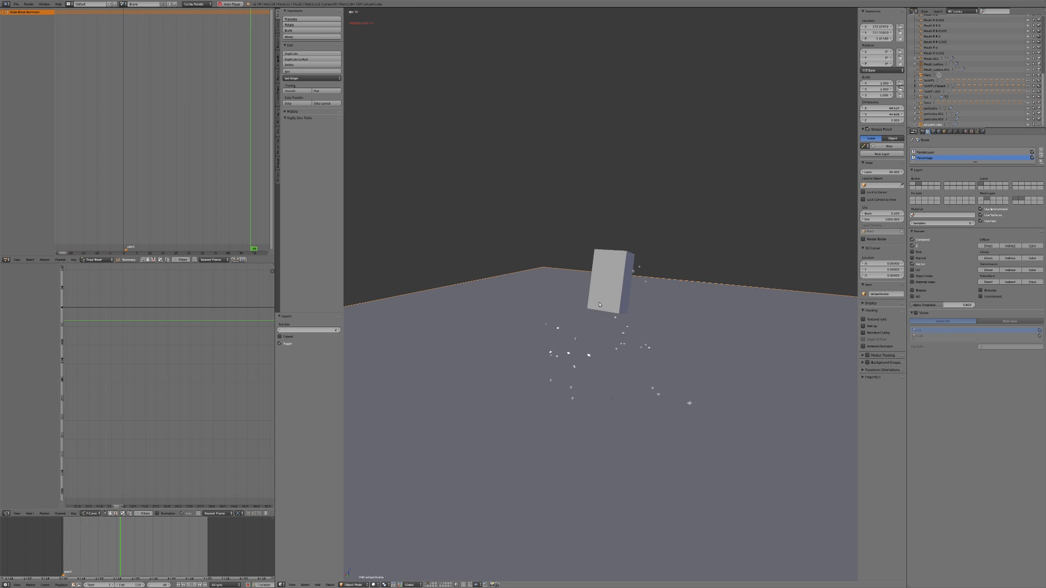
pyautogui.hotkey('alt', 'a')
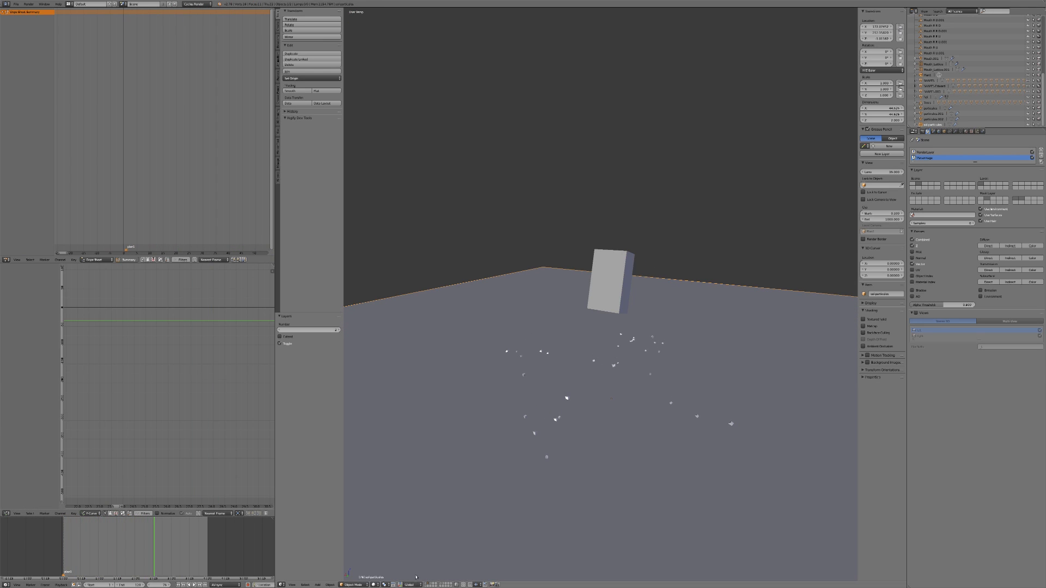
# Add a render layer named Particules for the particles' scene layer, and go back to a frame with the particles mid-burst.
pyautogui.click(1041, 151)
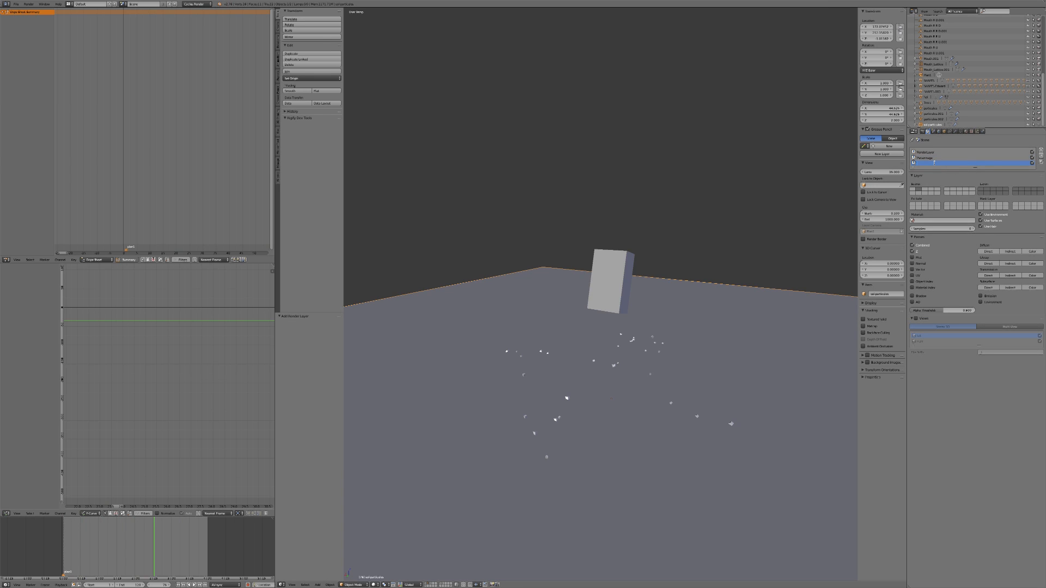
pyautogui.click(934, 162)
pyautogui.write('Particules')
pyautogui.press('Return')
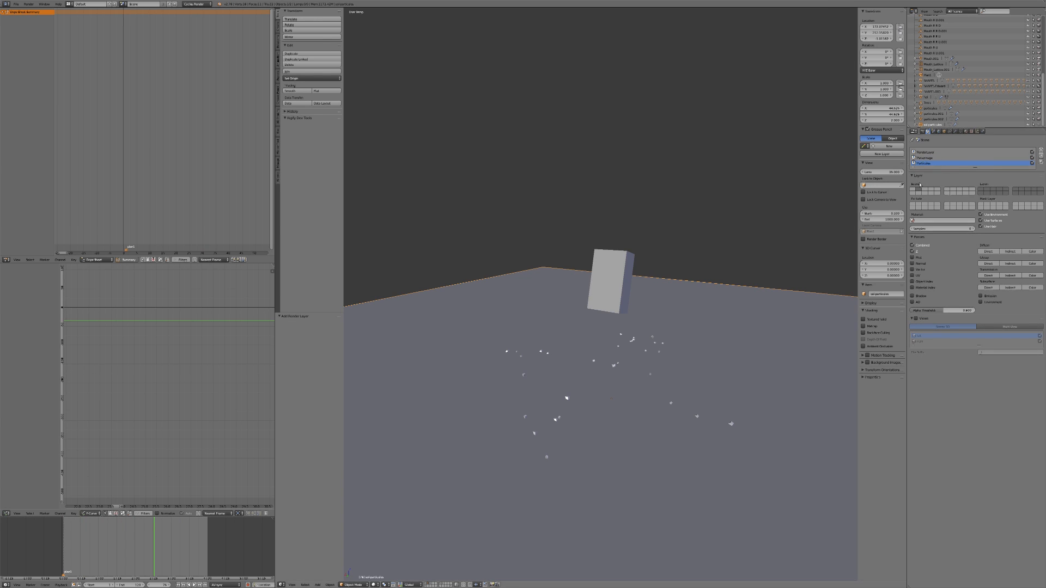
pyautogui.click(986, 190)
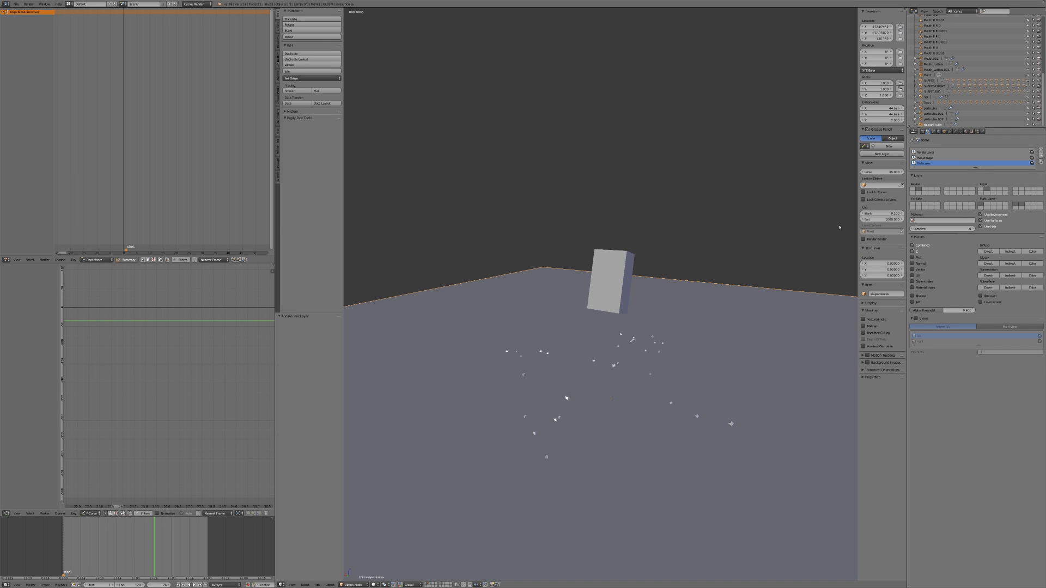
pyautogui.moveTo(154, 539); pyautogui.dragTo(115, 539)
pyautogui.moveTo(585, 315); pyautogui.dragTo(715, 288, button='middle')
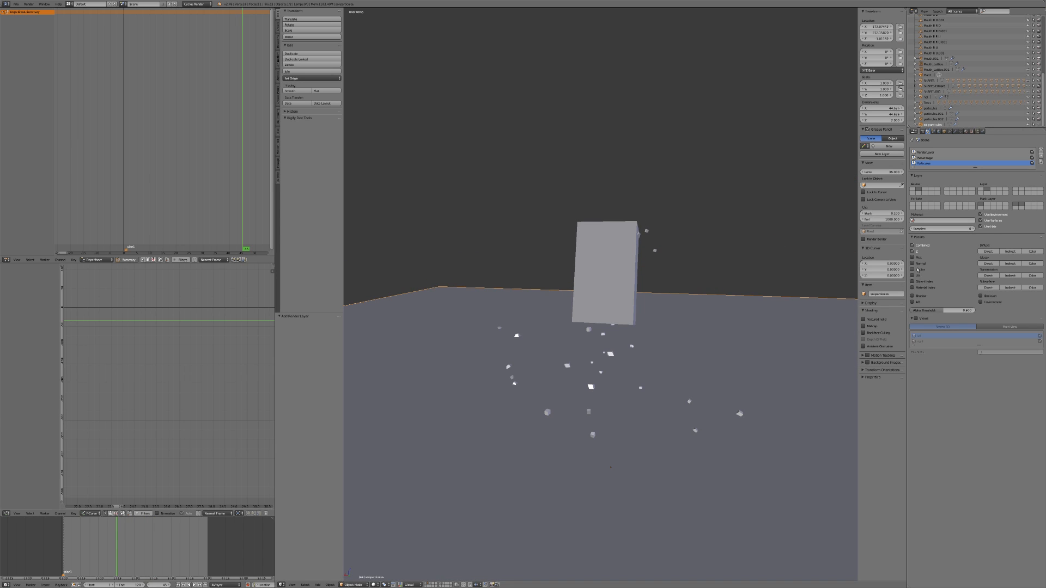
# Rename the first render layer Monde and show the village and character scene layers together with the particles in the viewport.
pyautogui.click(928, 153)
pyautogui.doubleClick(929, 153)
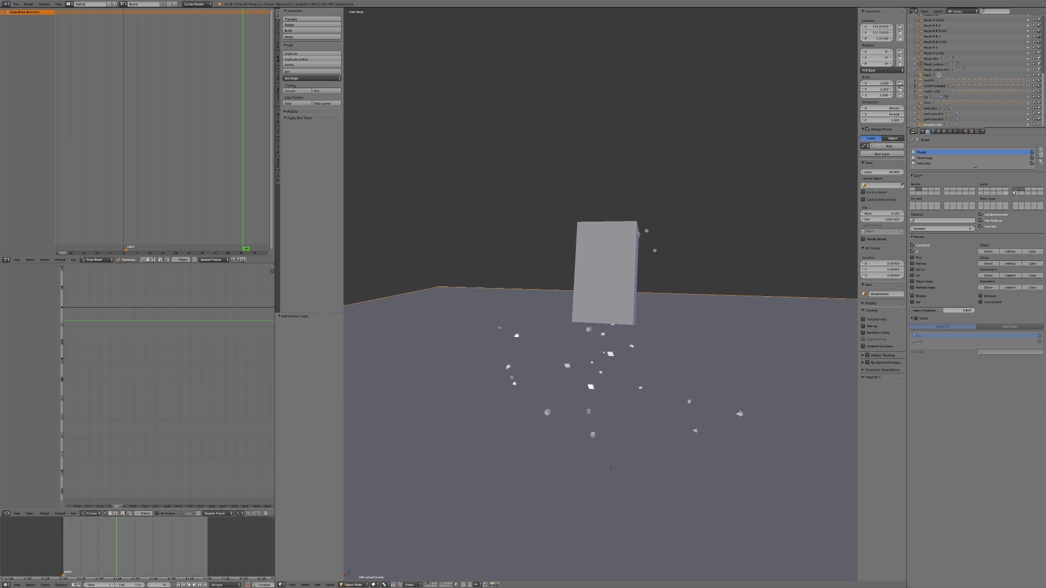
pyautogui.click(446, 581)
pyautogui.hotkey('shift', '2')
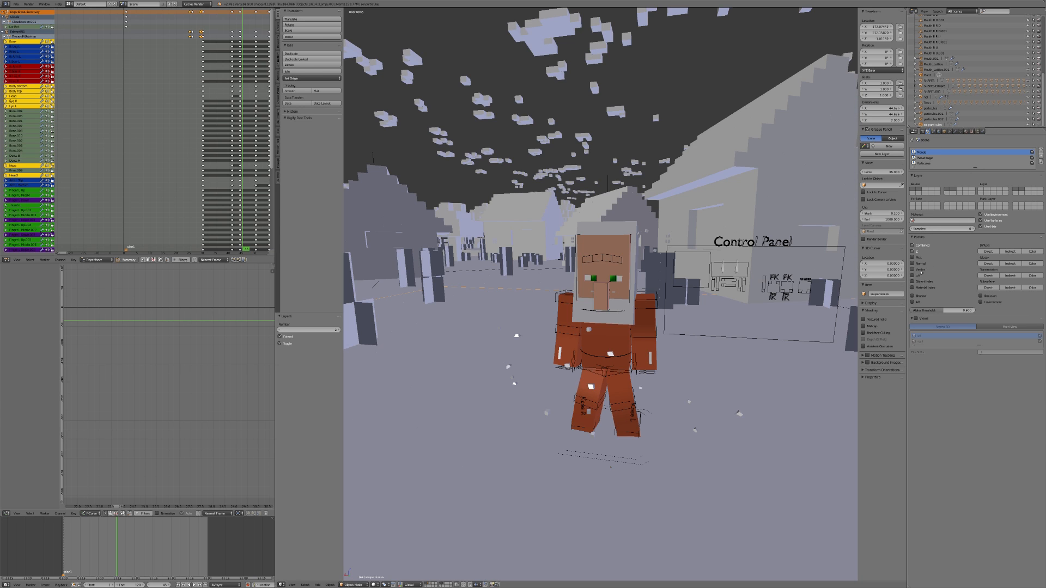
# View the scene through the camera and move the timeline back to the frame where the villager's arms are raised.
pyautogui.scroll(-8, 664, 295)
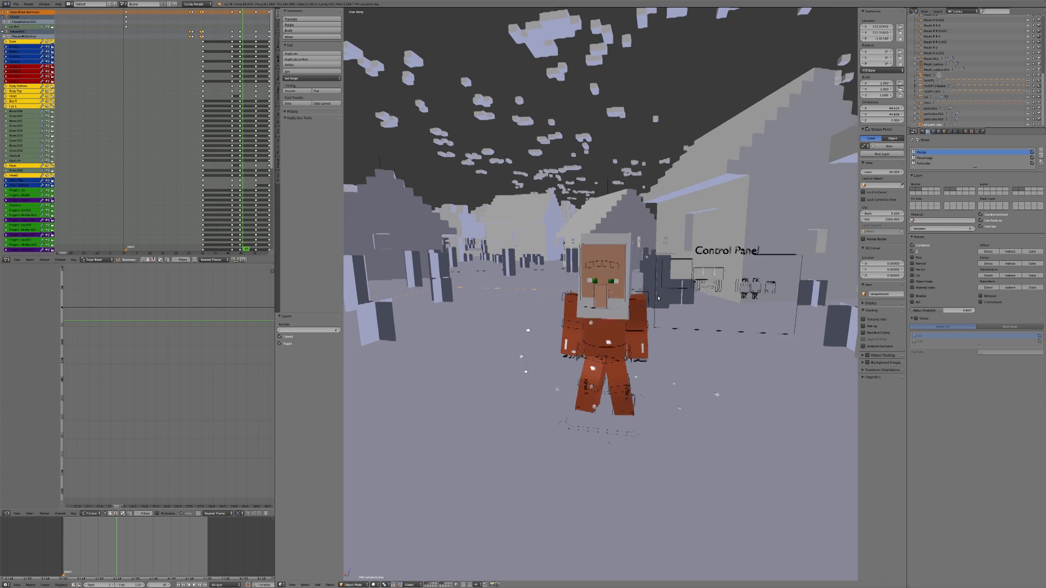
pyautogui.scroll(5, 663, 295)
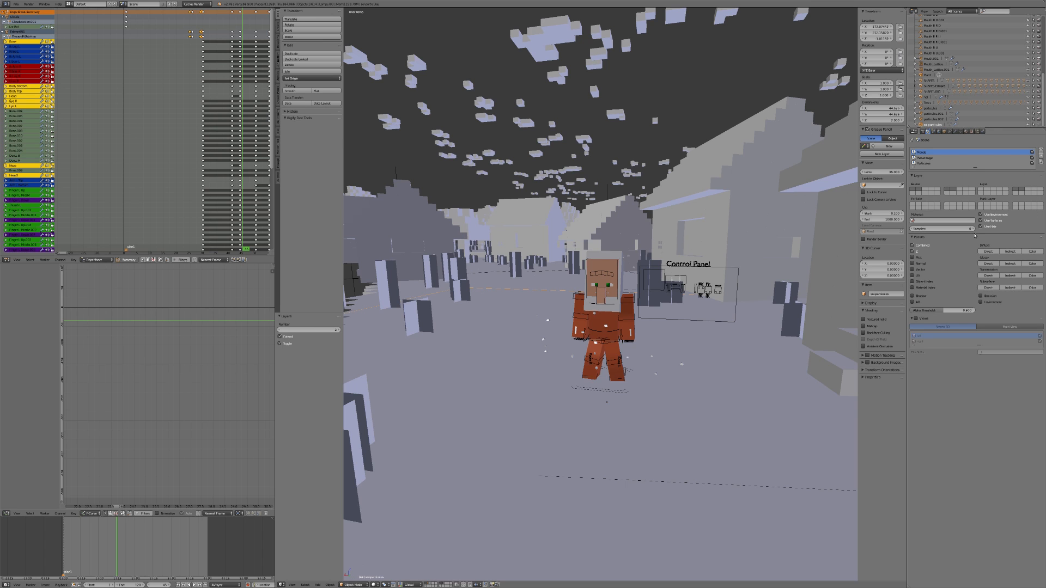
pyautogui.press('KP_0')
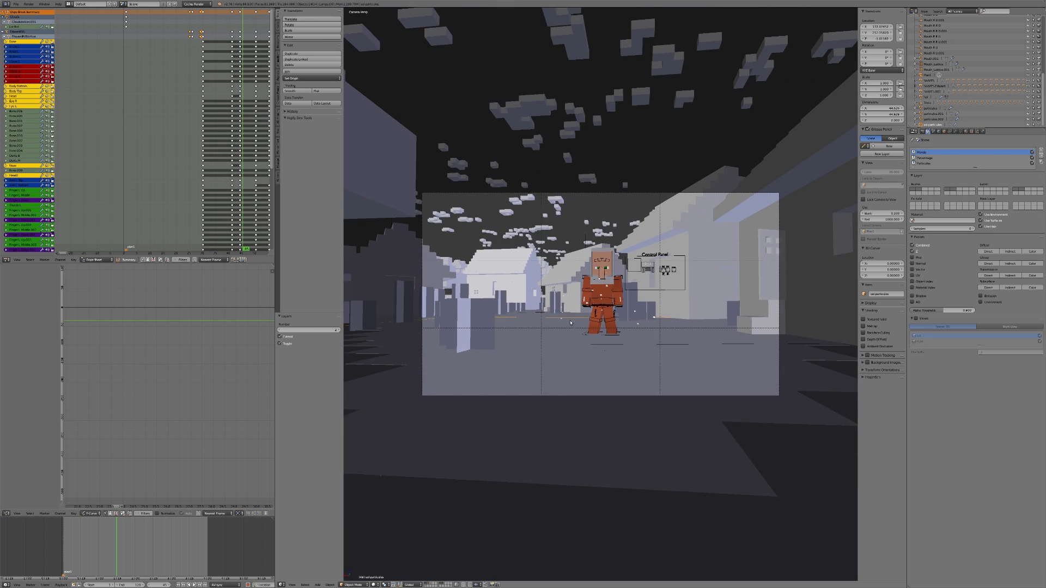
pyautogui.moveTo(115, 546); pyautogui.dragTo(103, 545)
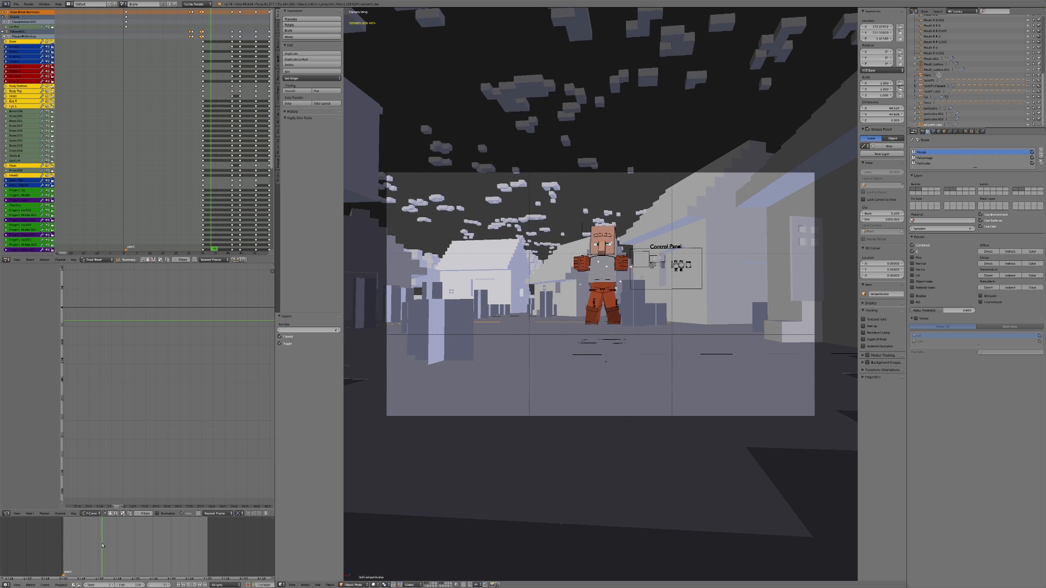
pyautogui.scroll(5, 558, 342)
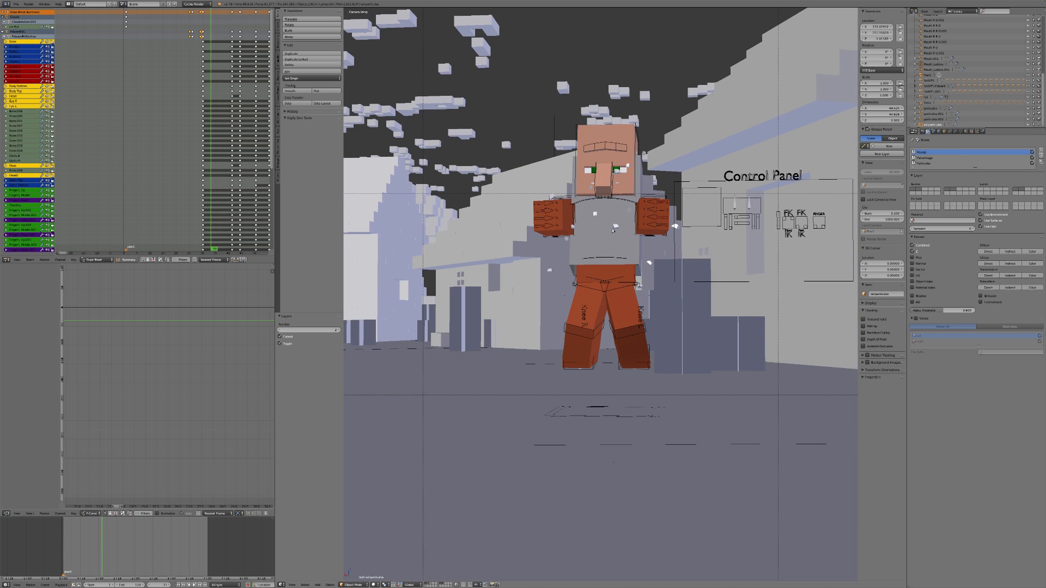
pyautogui.scroll(-5, 612, 231)
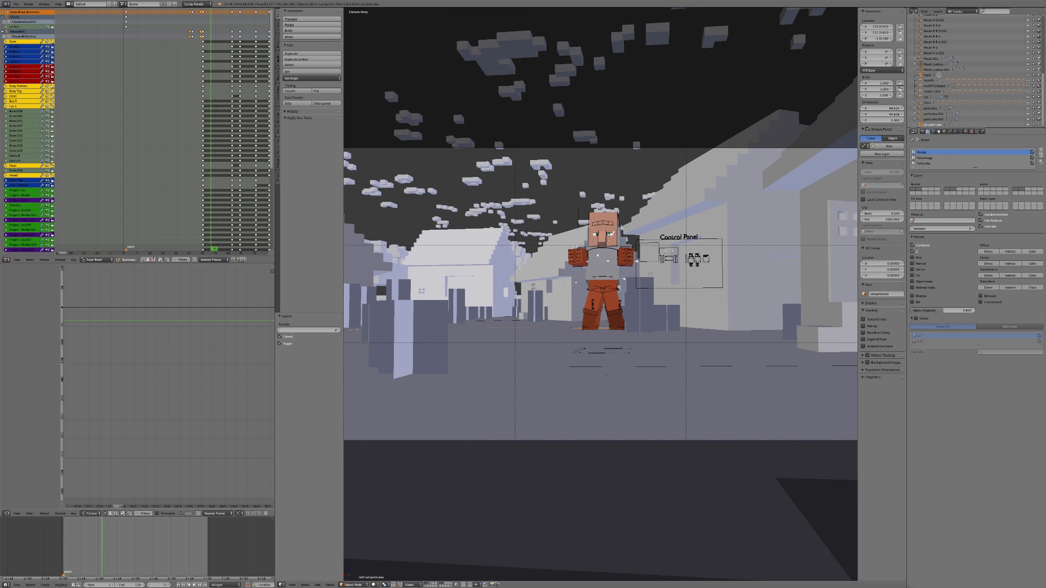
# Run and stop a test render of the current frame, and check the sky preset in the world settings.
pyautogui.click(923, 131)
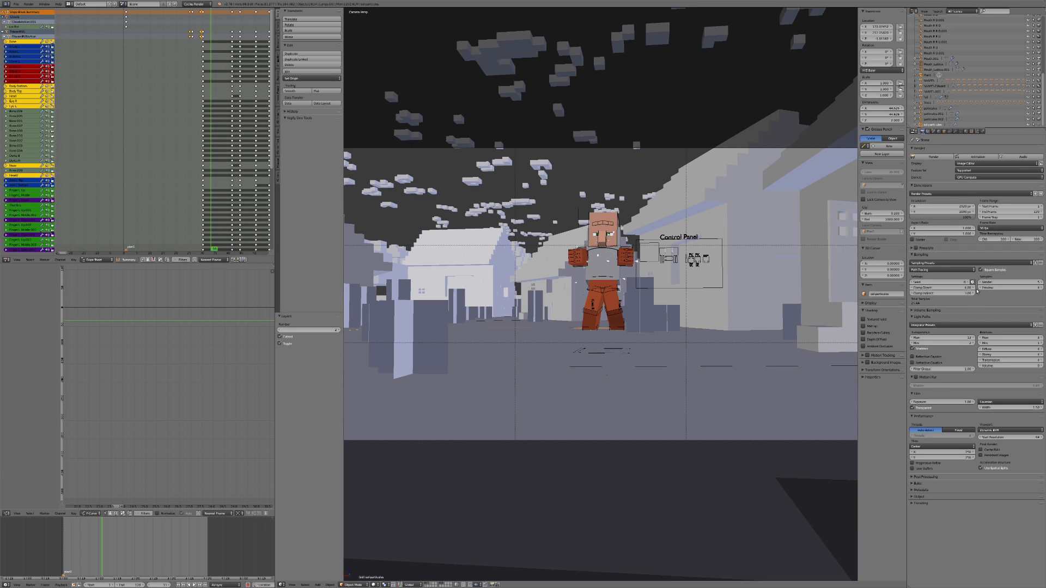
pyautogui.press('F12')
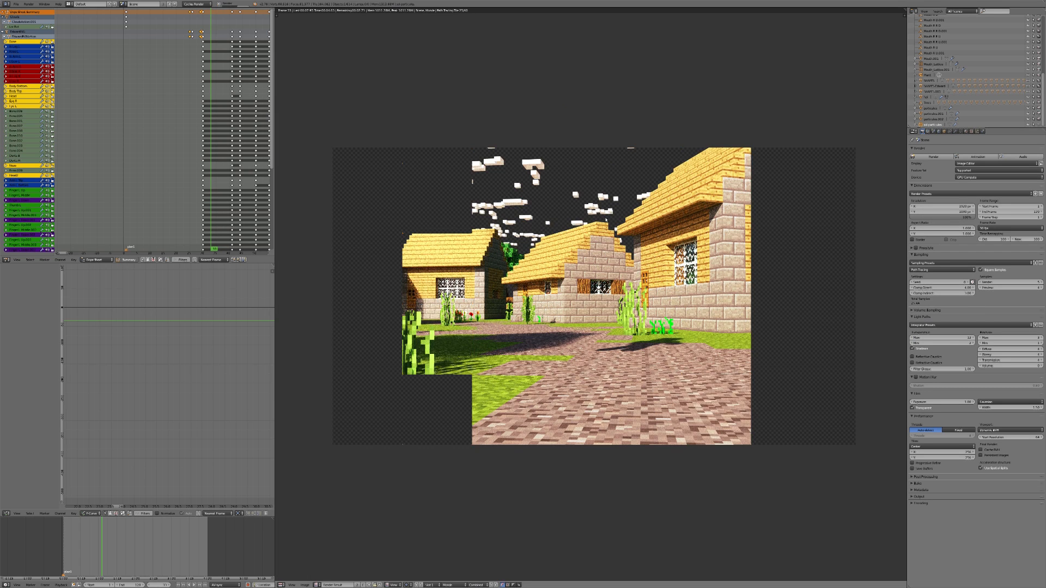
pyautogui.press('Escape')
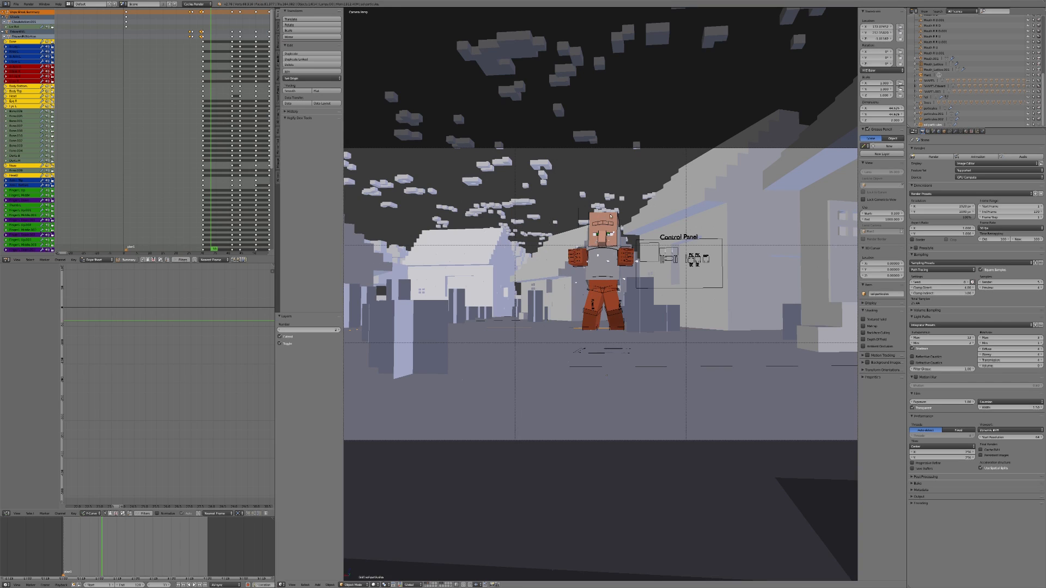
pyautogui.click(940, 132)
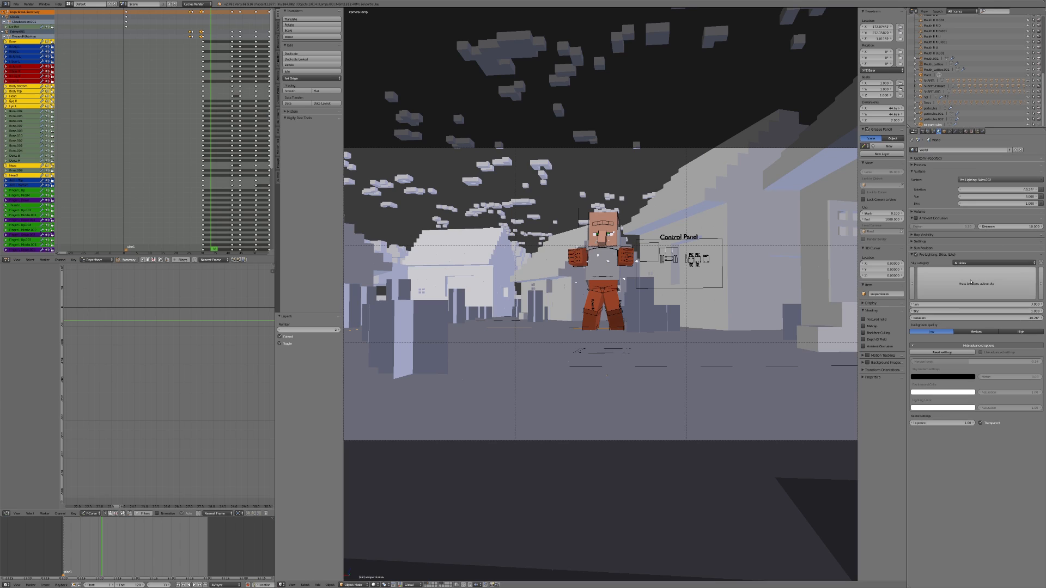
pyautogui.click(961, 286)
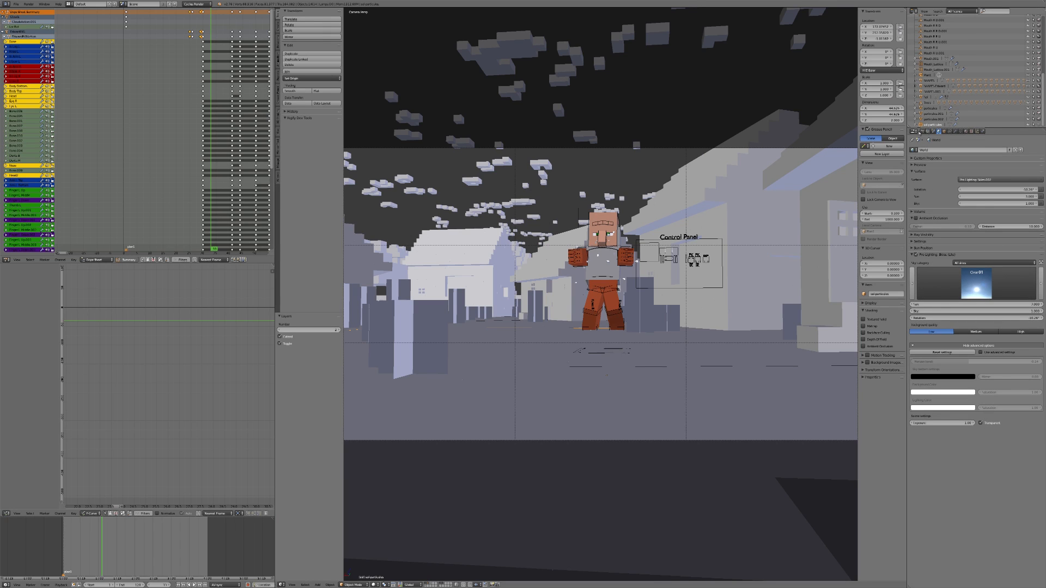
# Collapse the Dimensions, Sampling, Light Paths and Performance render settings, keeping the Film settings expanded.
pyautogui.click(923, 131)
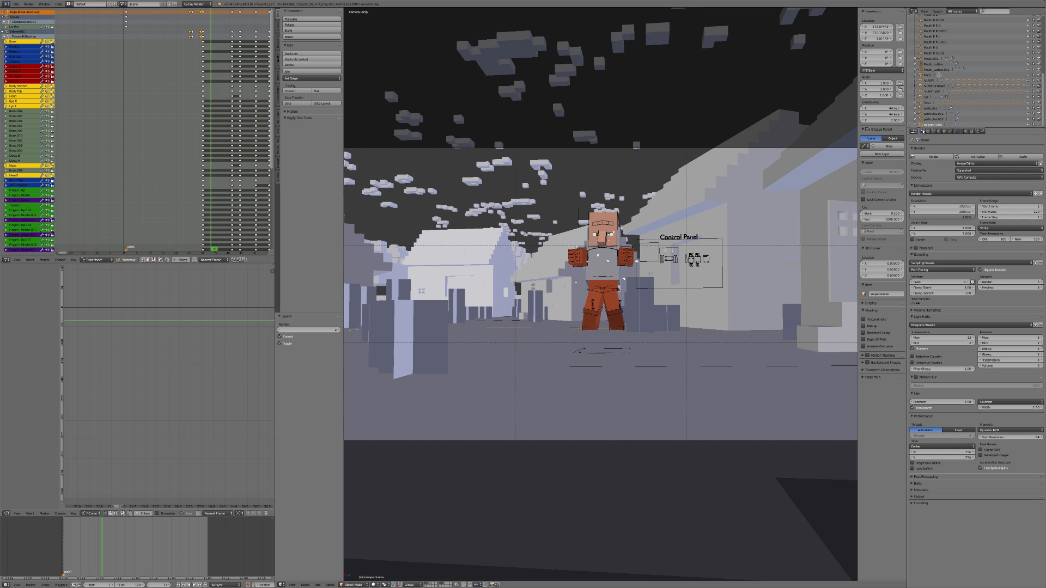
pyautogui.click(928, 186)
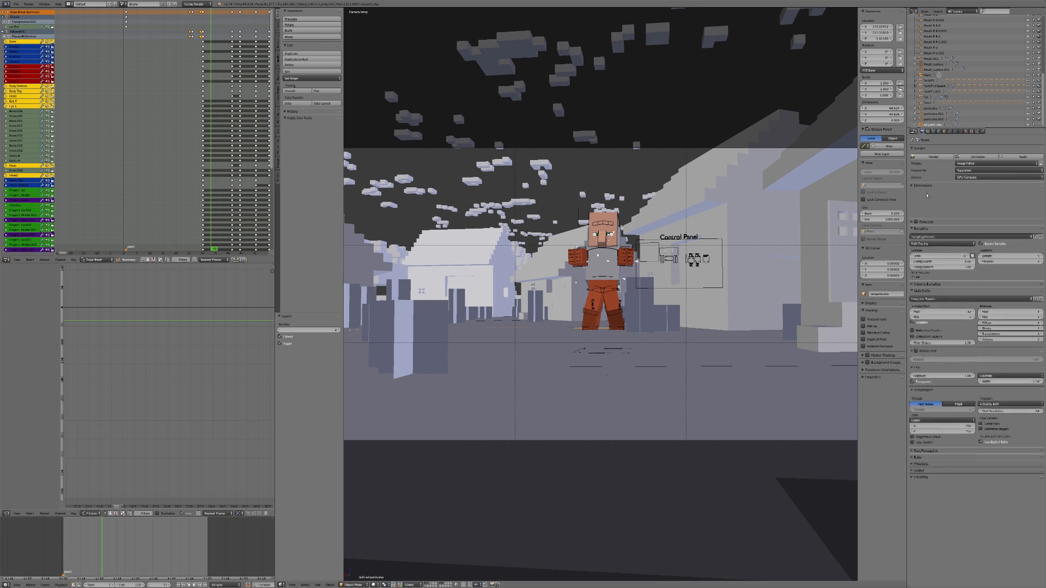
pyautogui.click(922, 199)
pyautogui.click(923, 212)
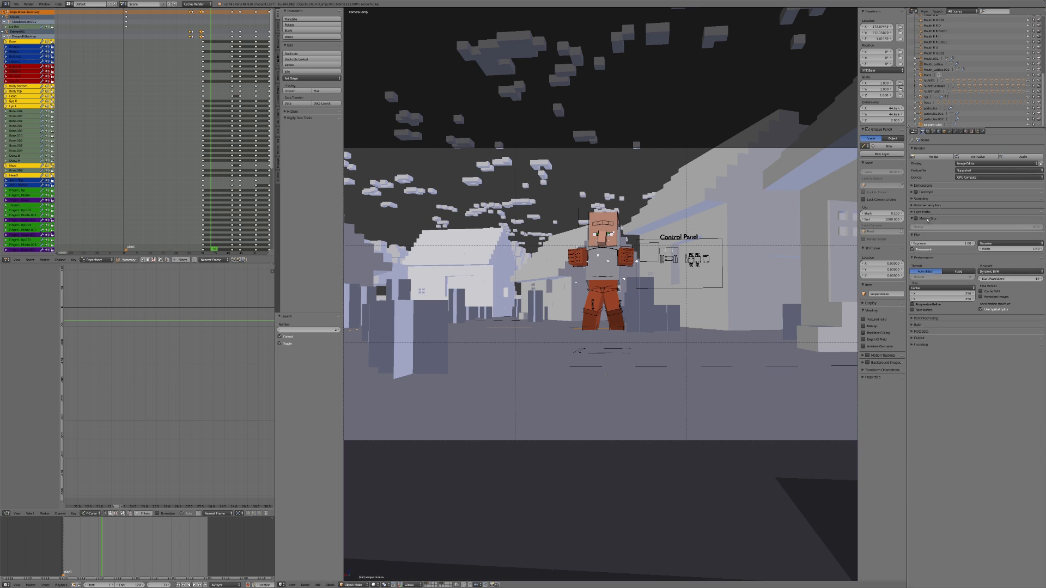
pyautogui.click(926, 218)
pyautogui.click(926, 225)
pyautogui.click(925, 232)
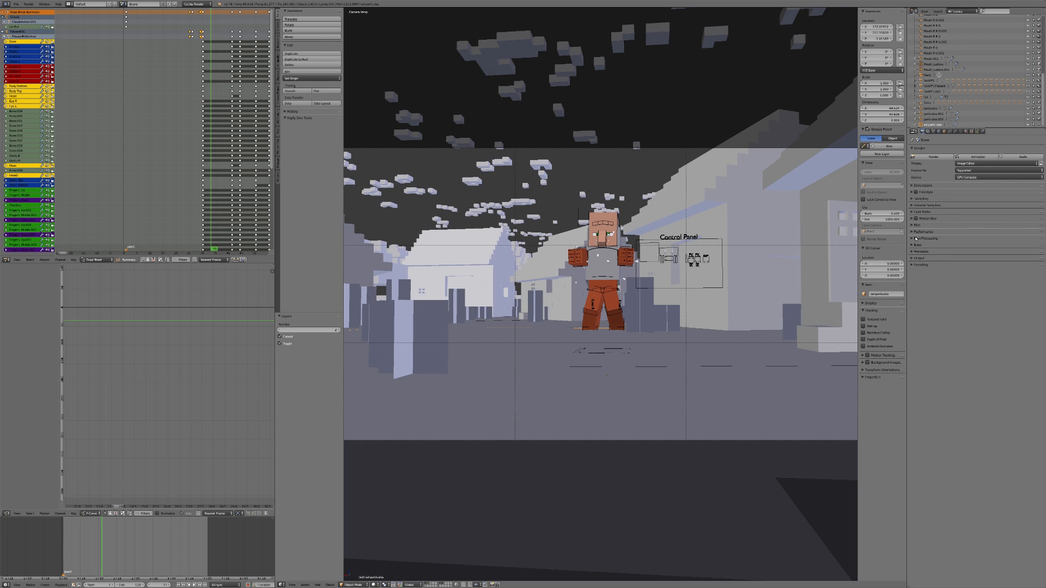
pyautogui.click(922, 225)
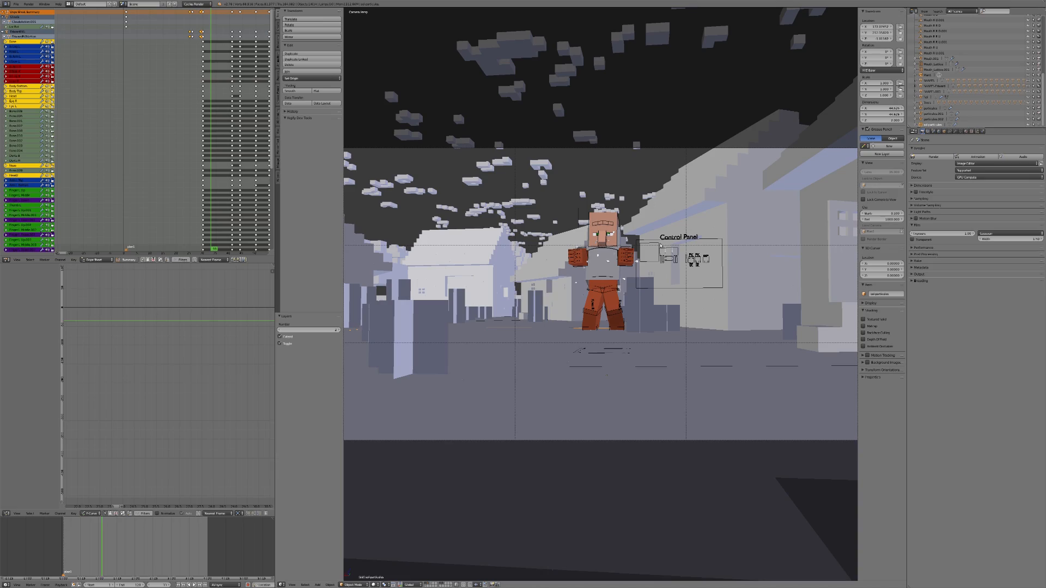
# Preview the rendered camera view while enabling the Film Transparent option, and return to solid shading.
pyautogui.hotkey('shift', 'z')
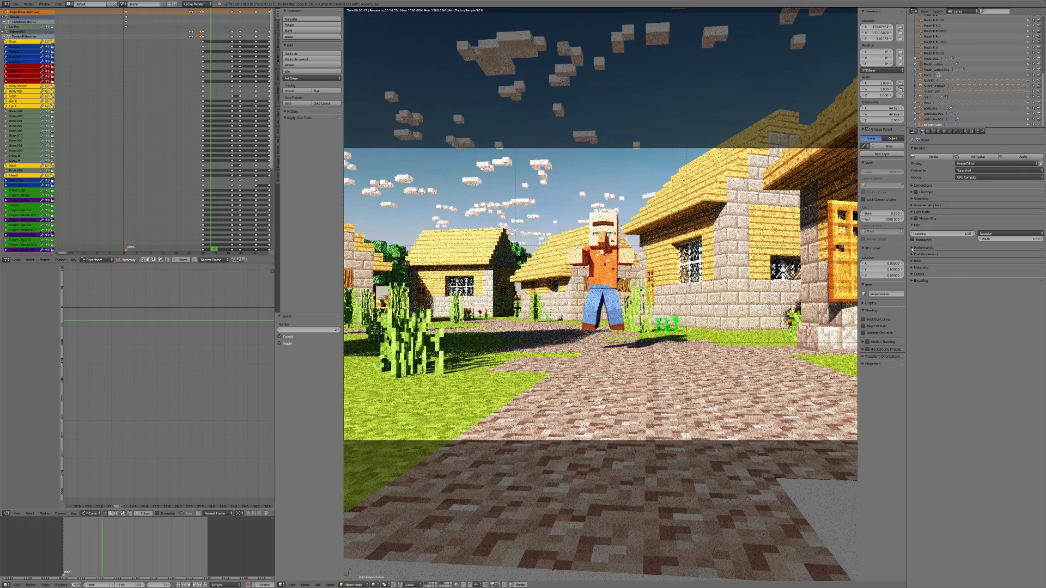
pyautogui.click(913, 239)
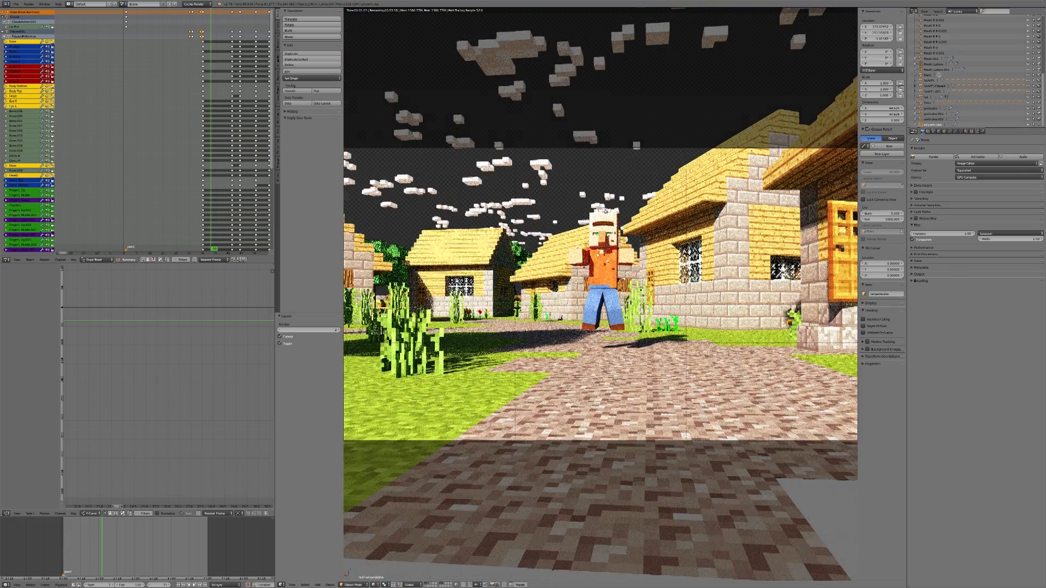
pyautogui.hotkey('shift', 'z')
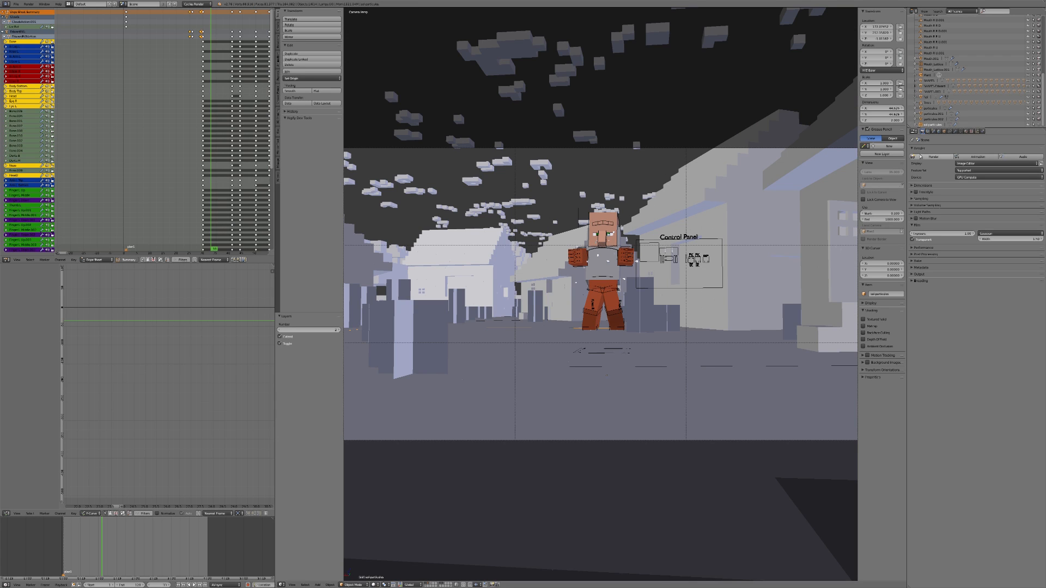
# Render the current frame and switch to the Compositing screen layout.
pyautogui.press('F12')
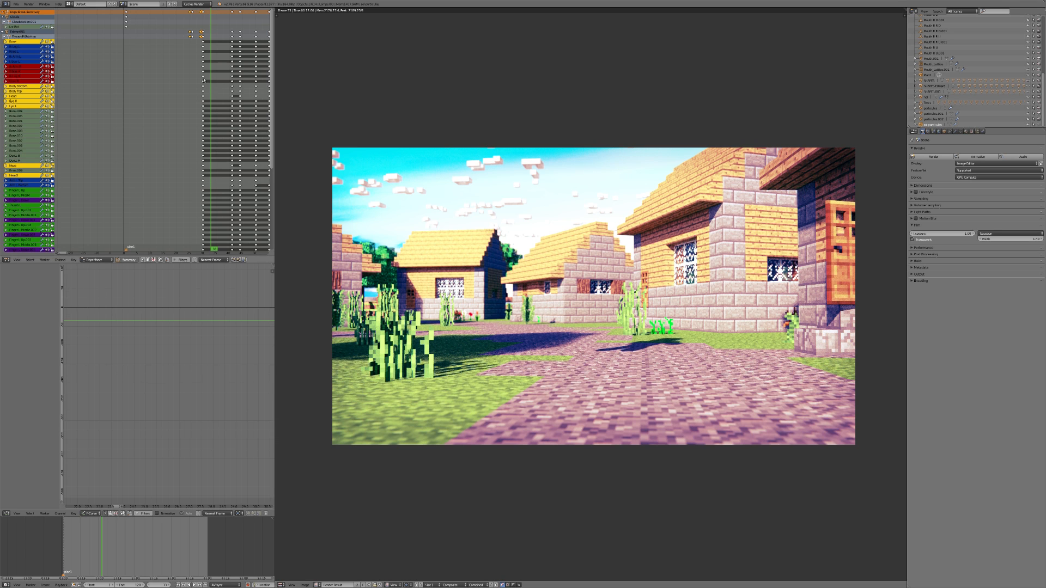
pyautogui.click(70, 4)
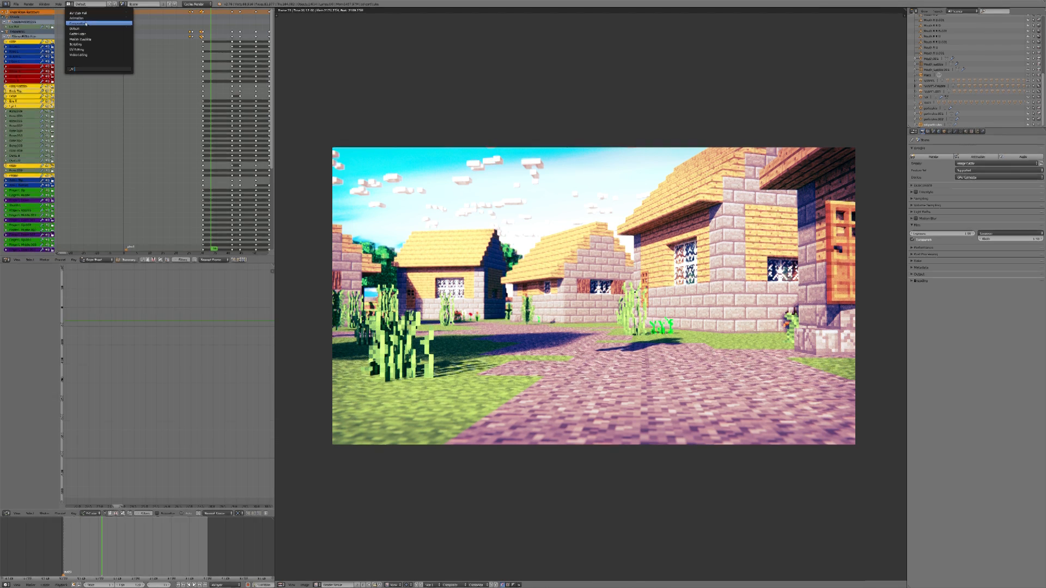
pyautogui.click(81, 25)
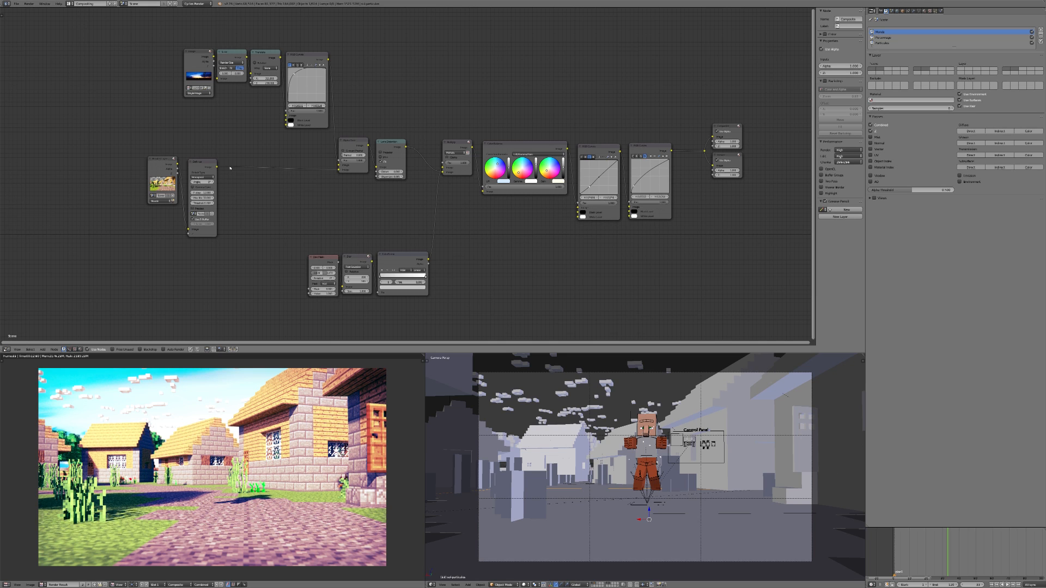
# Enable the node editor's backdrop and examine the Monde Render Layers node and its Defocus node.
pyautogui.moveTo(143, 183); pyautogui.dragTo(309, 206, button='middle')
pyautogui.scroll(2, 310, 206)
pyautogui.click(326, 184)
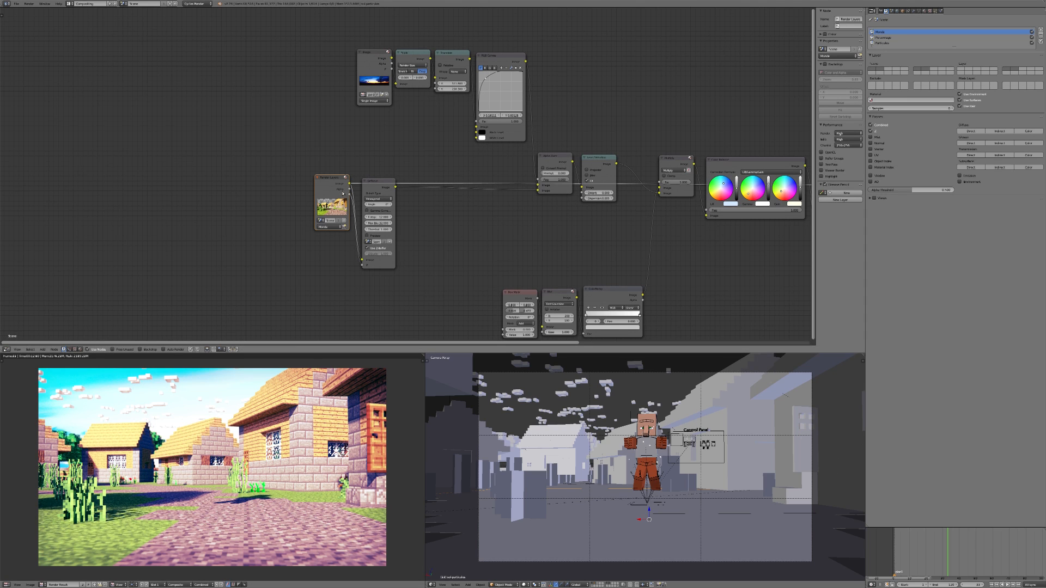
pyautogui.click(149, 352)
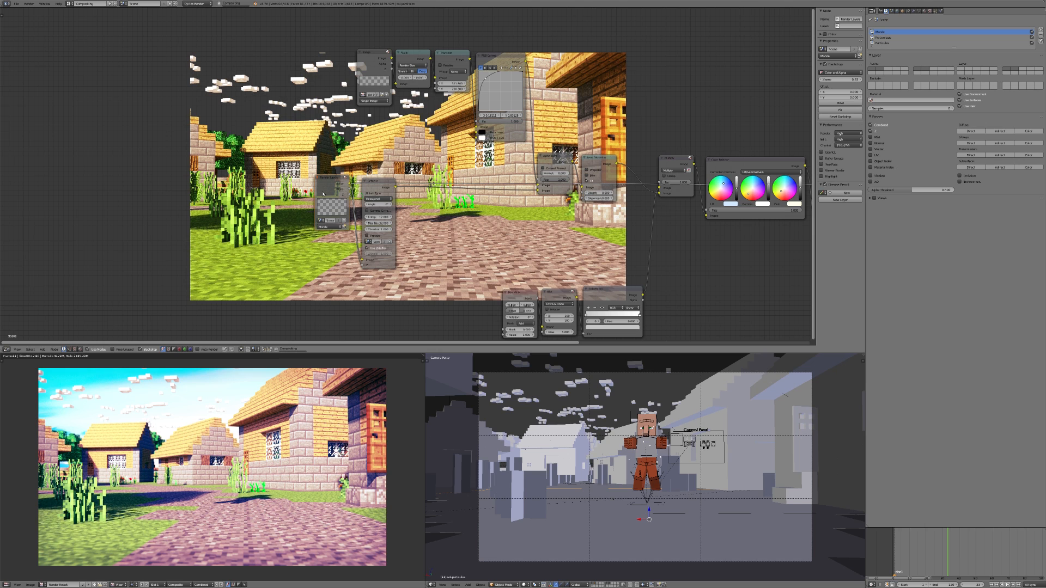
pyautogui.moveTo(323, 194); pyautogui.dragTo(448, 226, button='middle')
pyautogui.scroll(1, 500, 234)
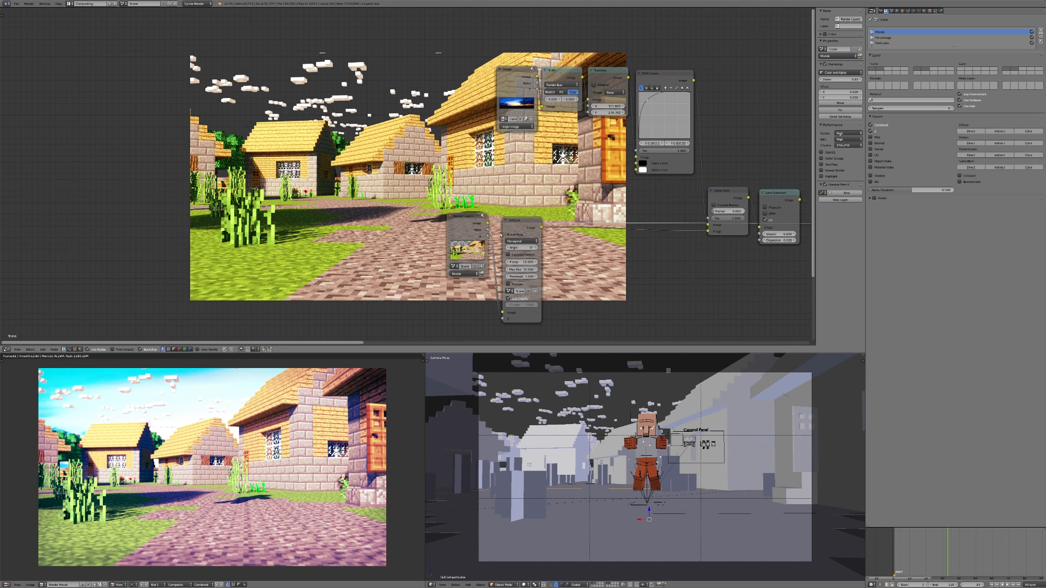
pyautogui.click(526, 226)
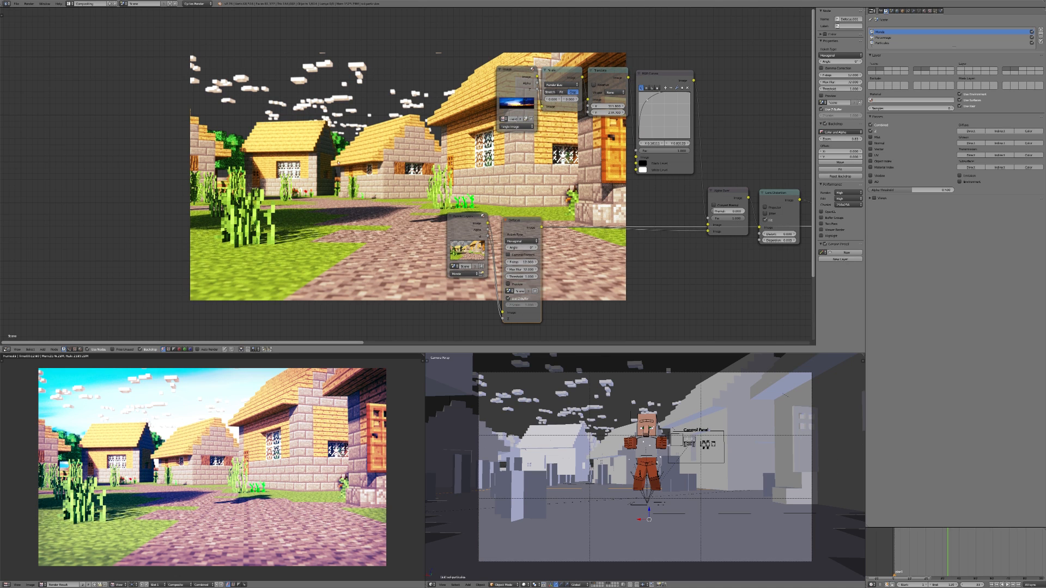
pyautogui.scroll(-3, 506, 204)
pyautogui.moveTo(506, 204); pyautogui.dragTo(414, 217, button='middle')
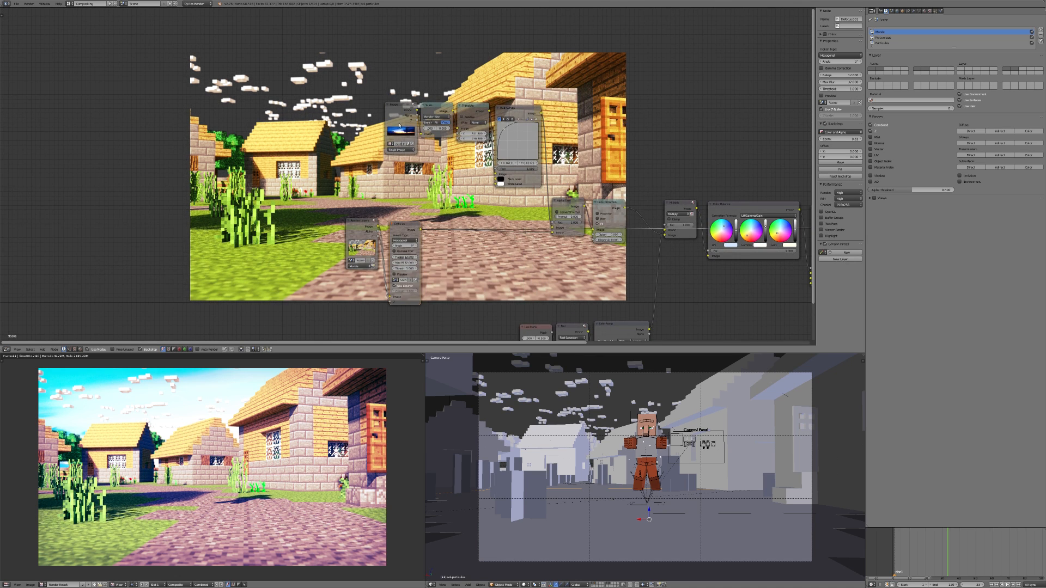
# Preview the sky branch through its Scale, Translate, RGB Curves and Alpha Over nodes on the backdrop.
pyautogui.keyDown('ctrl'); pyautogui.keyDown('shift'); pyautogui.click(405, 113); pyautogui.keyUp('shift'); pyautogui.keyUp('ctrl')
pyautogui.keyDown('ctrl'); pyautogui.keyDown('shift'); pyautogui.click(432, 112); pyautogui.keyUp('shift'); pyautogui.keyUp('ctrl')
pyautogui.keyDown('ctrl'); pyautogui.keyDown('shift'); pyautogui.click(470, 112); pyautogui.keyUp('shift'); pyautogui.keyUp('ctrl')
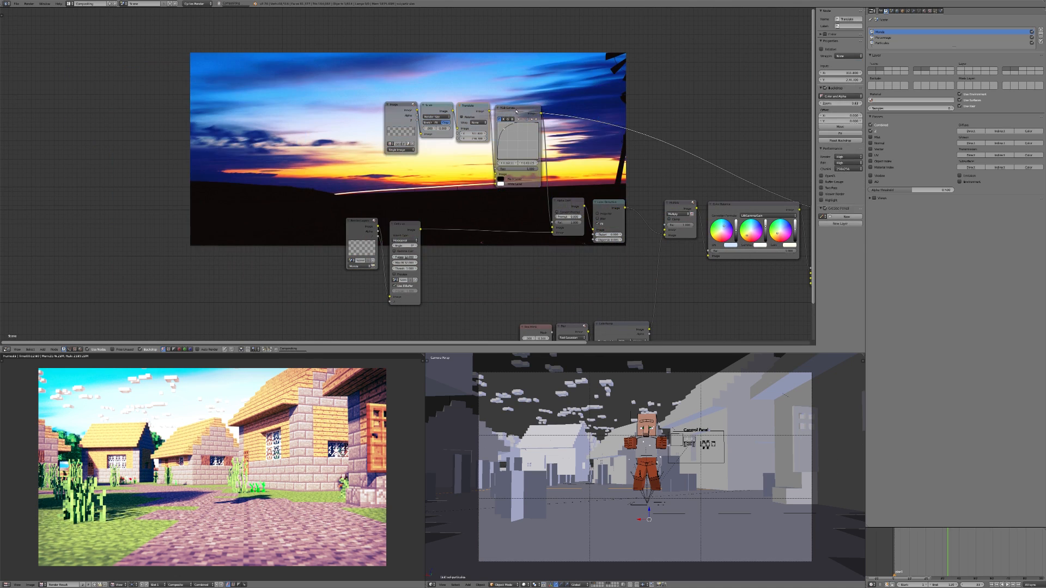
pyautogui.keyDown('ctrl'); pyautogui.keyDown('shift'); pyautogui.click(515, 113); pyautogui.keyUp('shift'); pyautogui.keyUp('ctrl')
pyautogui.keyDown('ctrl'); pyautogui.keyDown('shift'); pyautogui.click(569, 208); pyautogui.keyUp('shift'); pyautogui.keyUp('ctrl')
# Preview the Lens Distortion node and the Multiply mix node on the backdrop.
pyautogui.moveTo(569, 207); pyautogui.dragTo(392, 212, button='middle')
pyautogui.scroll(4, 479, 206)
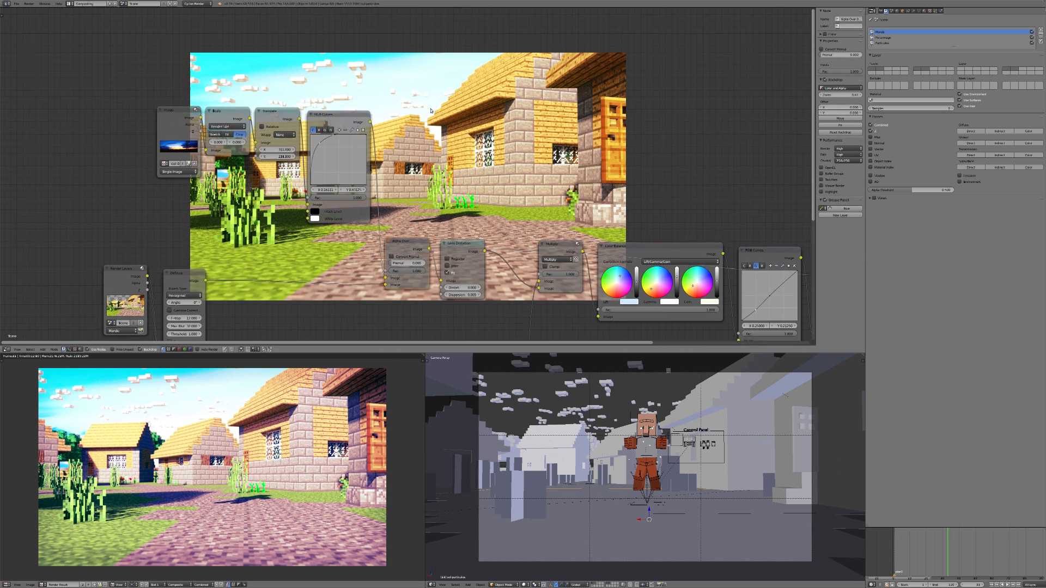
pyautogui.scroll(-3, 435, 231)
pyautogui.scroll(3, 463, 245)
pyautogui.moveTo(466, 246); pyautogui.dragTo(418, 230, button='middle')
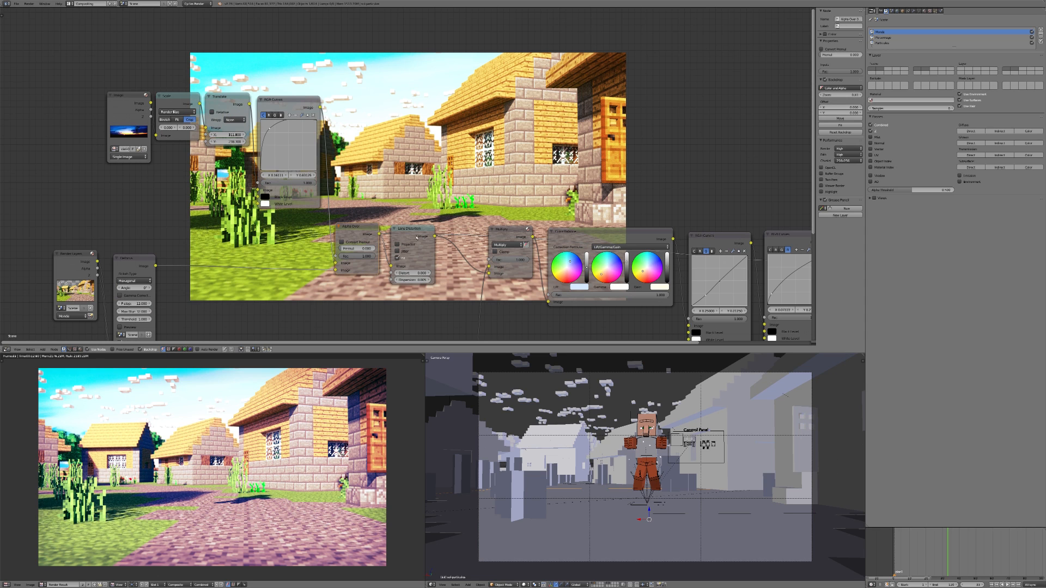
pyautogui.keyDown('ctrl'); pyautogui.keyDown('shift'); pyautogui.click(417, 236); pyautogui.keyUp('shift'); pyautogui.keyUp('ctrl')
pyautogui.moveTo(417, 235); pyautogui.dragTo(348, 269, button='middle')
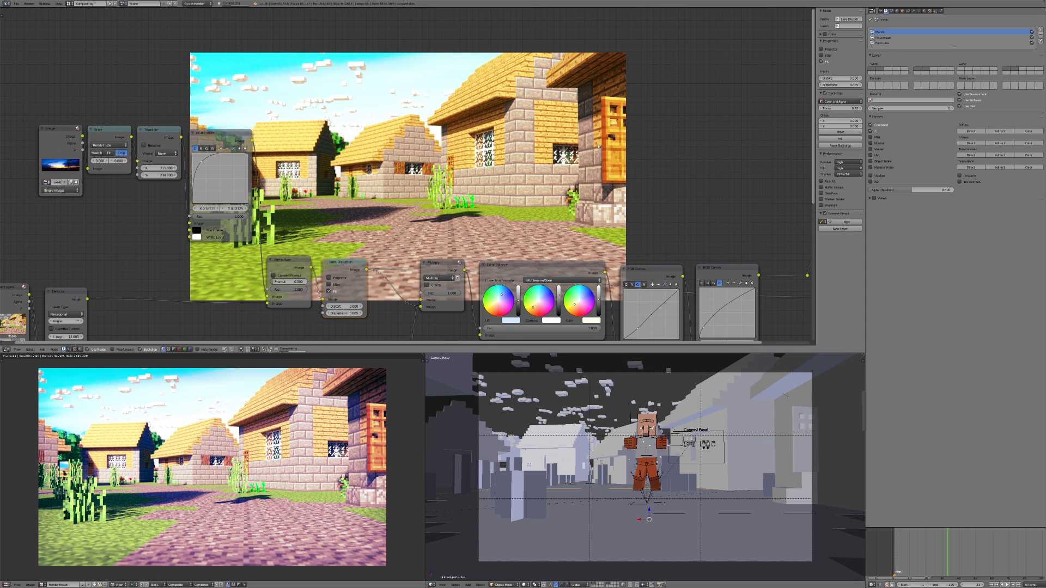
pyautogui.keyDown('ctrl'); pyautogui.keyDown('shift'); pyautogui.click(442, 271); pyautogui.keyUp('shift'); pyautogui.keyUp('ctrl')
pyautogui.scroll(-4, 443, 267)
pyautogui.moveTo(439, 261); pyautogui.dragTo(488, 197, button='middle')
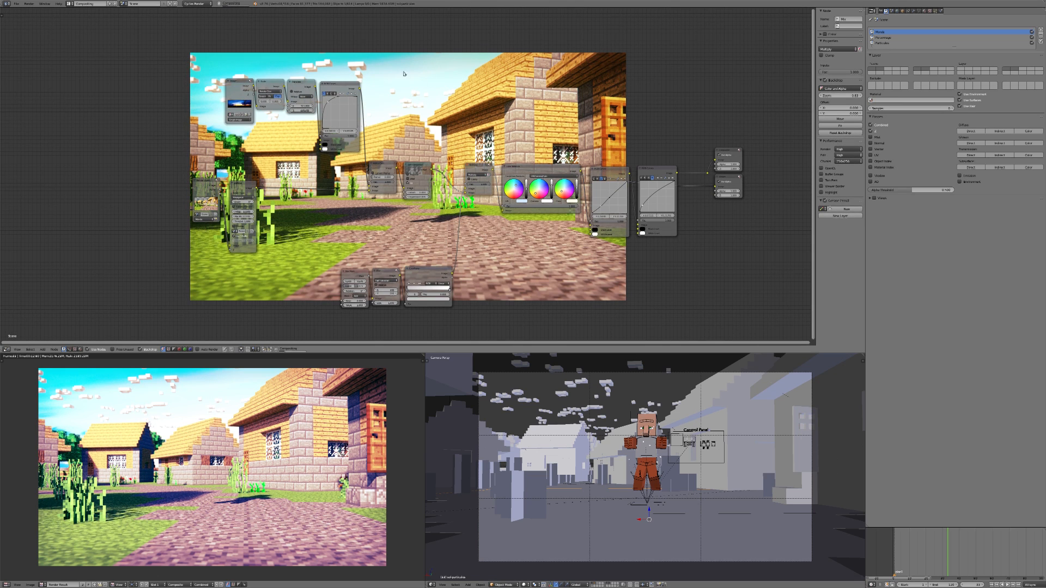
# Preview the vignette branch's mask, Blur and ColorRamp nodes on the backdrop.
pyautogui.moveTo(317, 272); pyautogui.dragTo(397, 208, button='middle')
pyautogui.scroll(6, 396, 208)
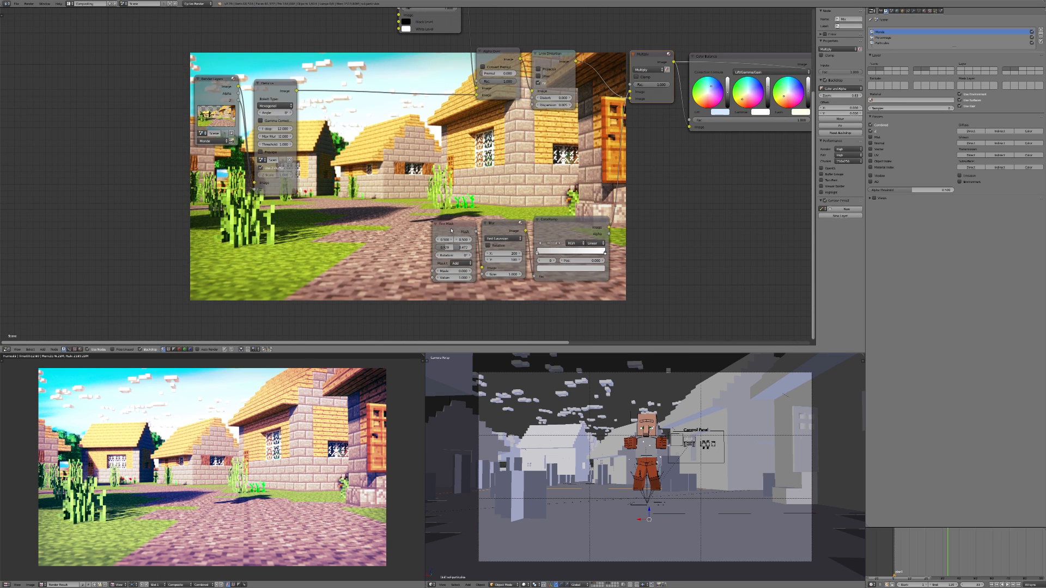
pyautogui.keyDown('ctrl'); pyautogui.keyDown('shift'); pyautogui.click(455, 231); pyautogui.keyUp('shift'); pyautogui.keyUp('ctrl')
pyautogui.keyDown('ctrl'); pyautogui.keyDown('shift'); pyautogui.click(512, 229); pyautogui.keyUp('shift'); pyautogui.keyUp('ctrl')
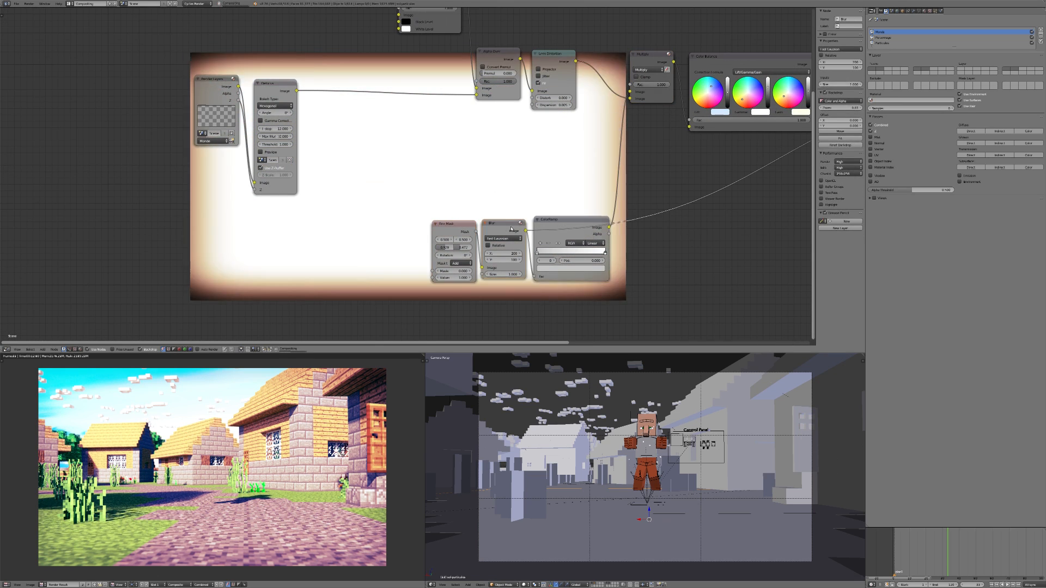
pyautogui.keyDown('ctrl'); pyautogui.keyDown('shift'); pyautogui.click(586, 235); pyautogui.keyUp('shift'); pyautogui.keyUp('ctrl')
# Preview the Multiply result and the Color Balance node on the backdrop to compare them.
pyautogui.scroll(-1, 545, 194)
pyautogui.moveTo(540, 195); pyautogui.dragTo(395, 255, button='middle')
pyautogui.keyDown('ctrl'); pyautogui.keyDown('shift'); pyautogui.click(495, 141); pyautogui.keyUp('shift'); pyautogui.keyUp('ctrl')
pyautogui.moveTo(495, 141); pyautogui.dragTo(396, 211, button='middle')
pyautogui.scroll(1, 396, 211)
pyautogui.keyDown('ctrl'); pyautogui.keyDown('shift'); pyautogui.click(527, 207); pyautogui.keyUp('shift'); pyautogui.keyUp('ctrl')
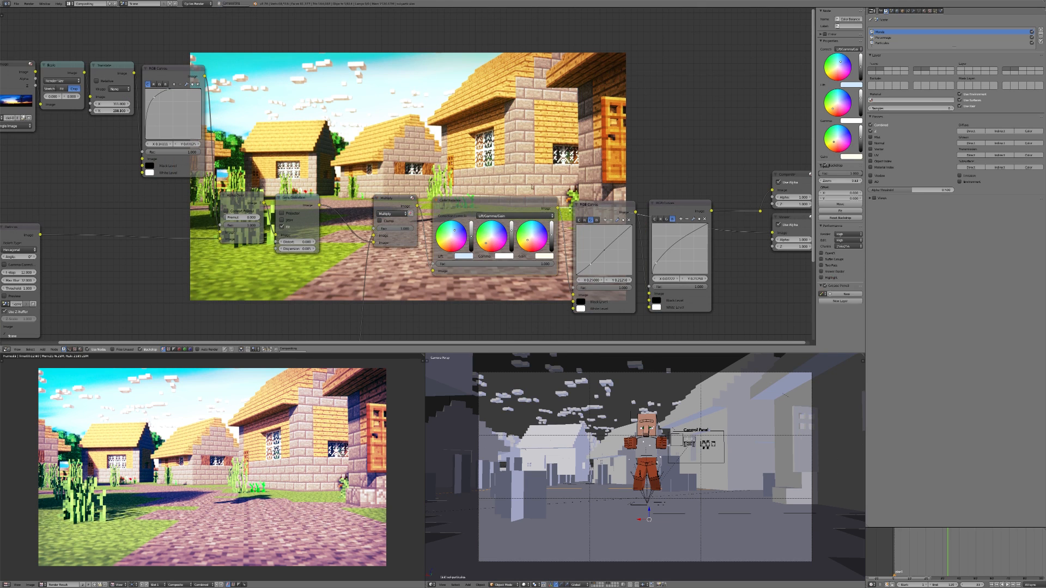
# Compare the Color Balance output with the two RGB Curves nodes on the backdrop.
pyautogui.moveTo(531, 194); pyautogui.dragTo(442, 247, button='middle')
pyautogui.moveTo(536, 272); pyautogui.dragTo(495, 237, button='middle')
pyautogui.keyDown('ctrl'); pyautogui.keyDown('shift'); pyautogui.click(497, 232); pyautogui.keyUp('shift'); pyautogui.keyUp('ctrl')
pyautogui.keyDown('ctrl'); pyautogui.keyDown('shift'); pyautogui.click(427, 279); pyautogui.keyUp('shift'); pyautogui.keyUp('ctrl')
pyautogui.keyDown('ctrl'); pyautogui.keyDown('shift'); pyautogui.click(494, 286); pyautogui.keyUp('shift'); pyautogui.keyUp('ctrl')
pyautogui.hotkey('ctrl', 's')
pyautogui.click(463, 262)
pyautogui.keyDown('ctrl'); pyautogui.keyDown('shift'); pyautogui.click(459, 266); pyautogui.keyUp('shift'); pyautogui.keyUp('ctrl')
# Display the B channel of the last RGB Curves node and examine both color curves before the Composite output.
pyautogui.scroll(2, 495, 238)
pyautogui.click(494, 236)
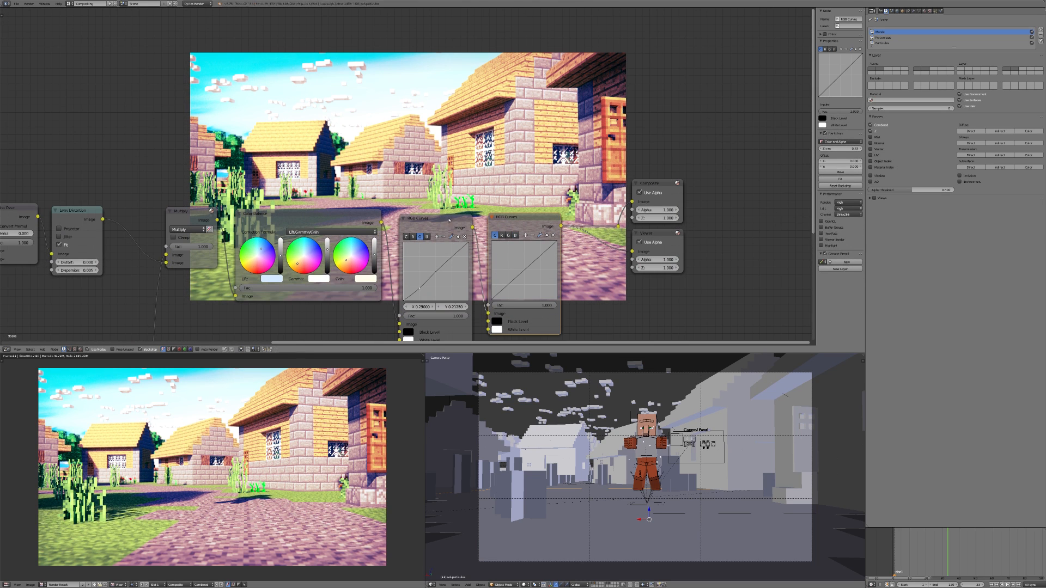
pyautogui.moveTo(477, 199); pyautogui.dragTo(462, 223, button='middle')
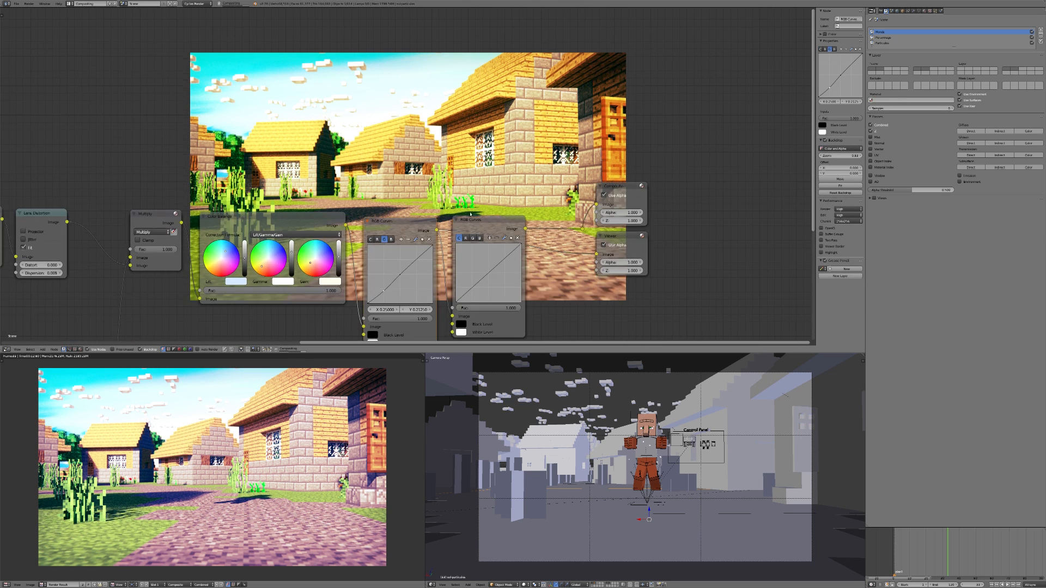
pyautogui.click(483, 234)
pyautogui.click(480, 238)
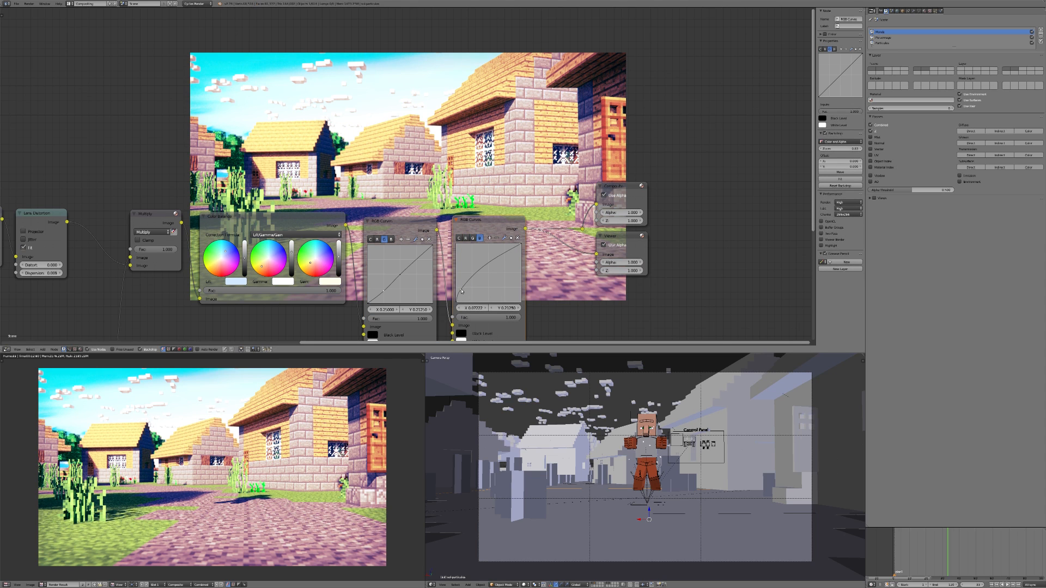
pyautogui.scroll(3, 472, 312)
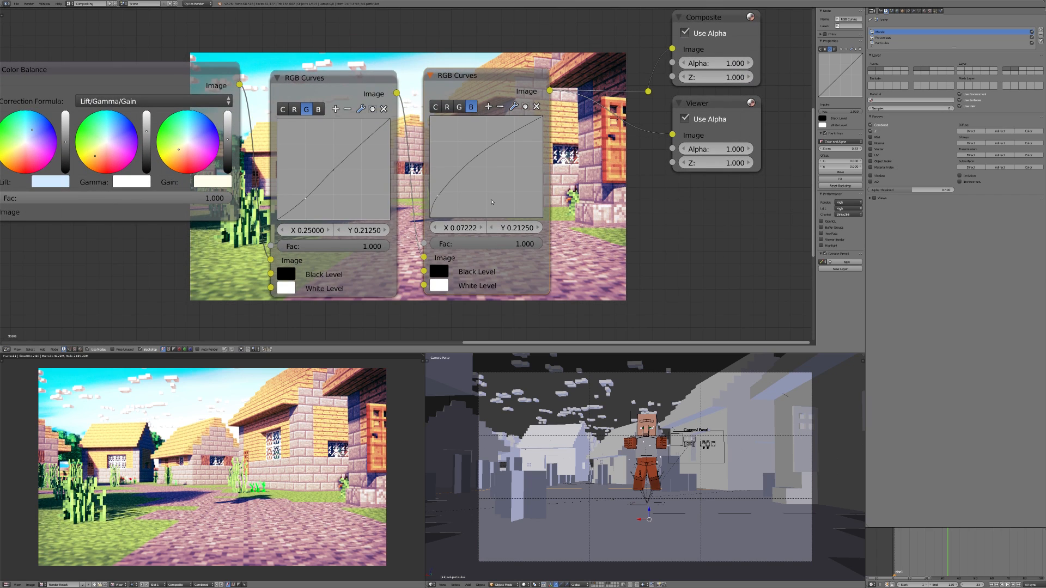
pyautogui.scroll(-5, 494, 221)
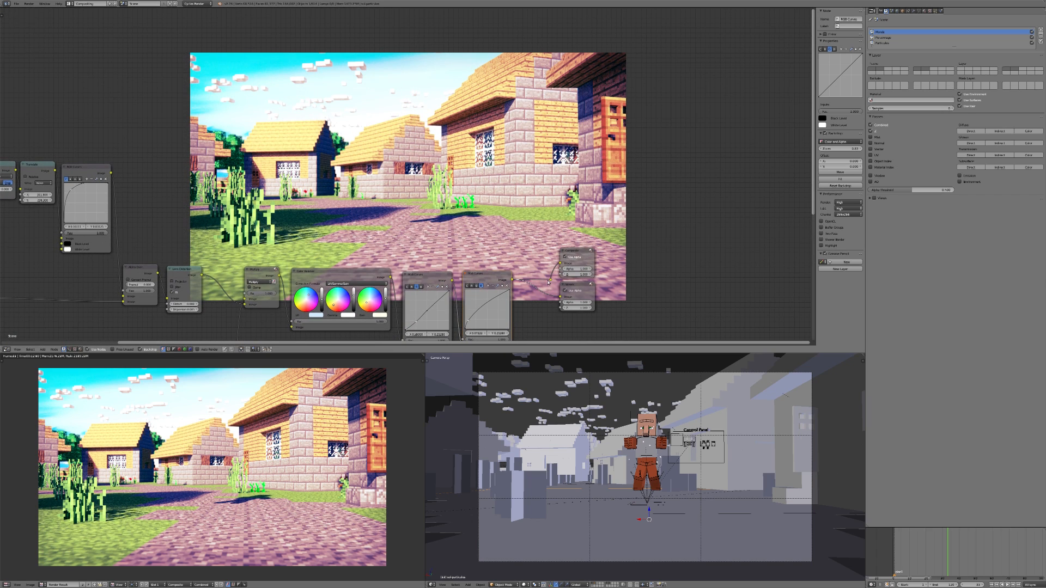
pyautogui.click(550, 281)
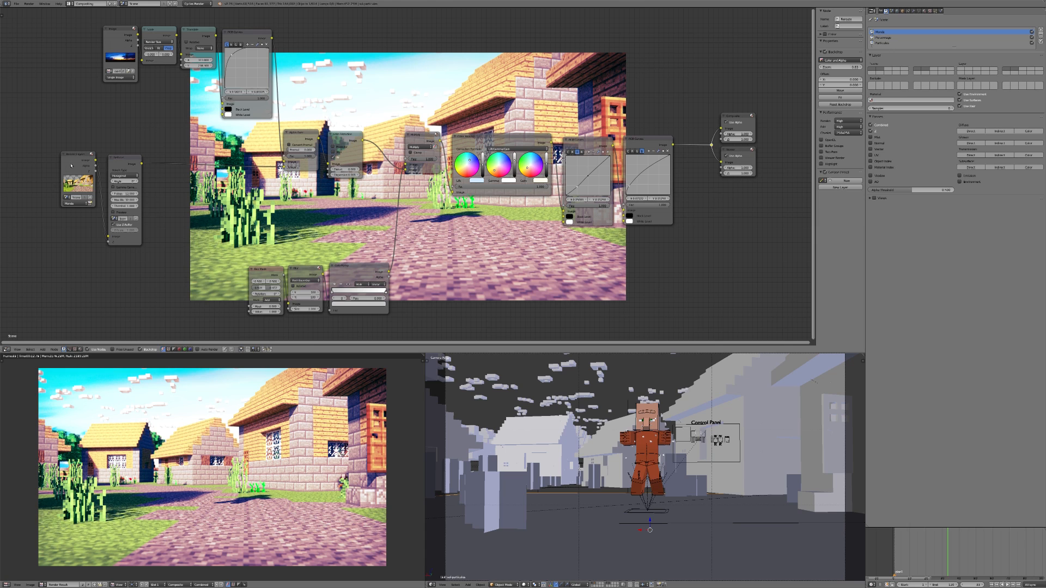
# Check the layer choices of the existing Render Layers node and choose Monde.
pyautogui.moveTo(70, 165); pyautogui.dragTo(437, 182, button='middle')
pyautogui.scroll(3, 446, 188)
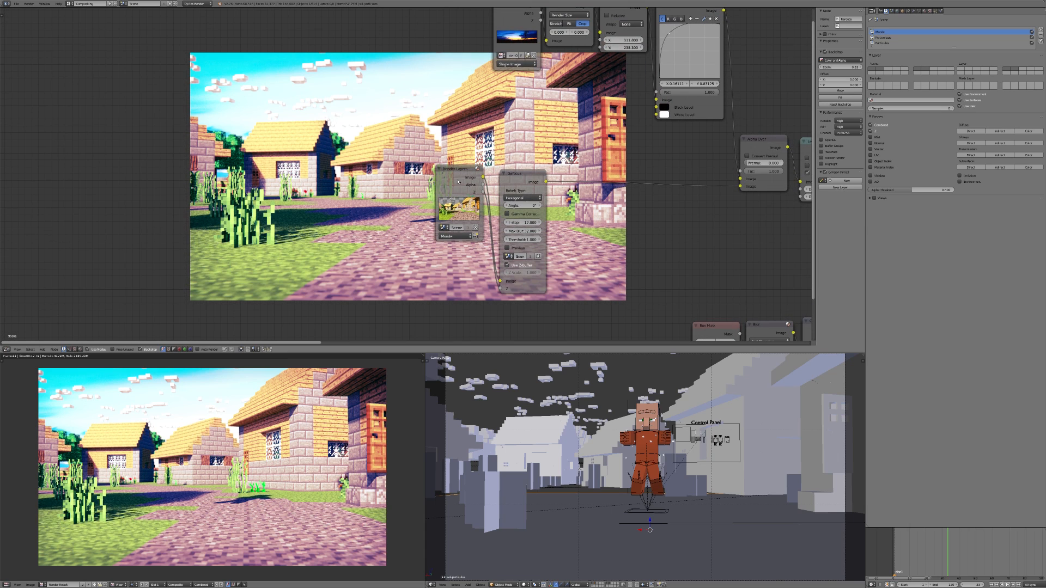
pyautogui.click(447, 169)
pyautogui.click(455, 237)
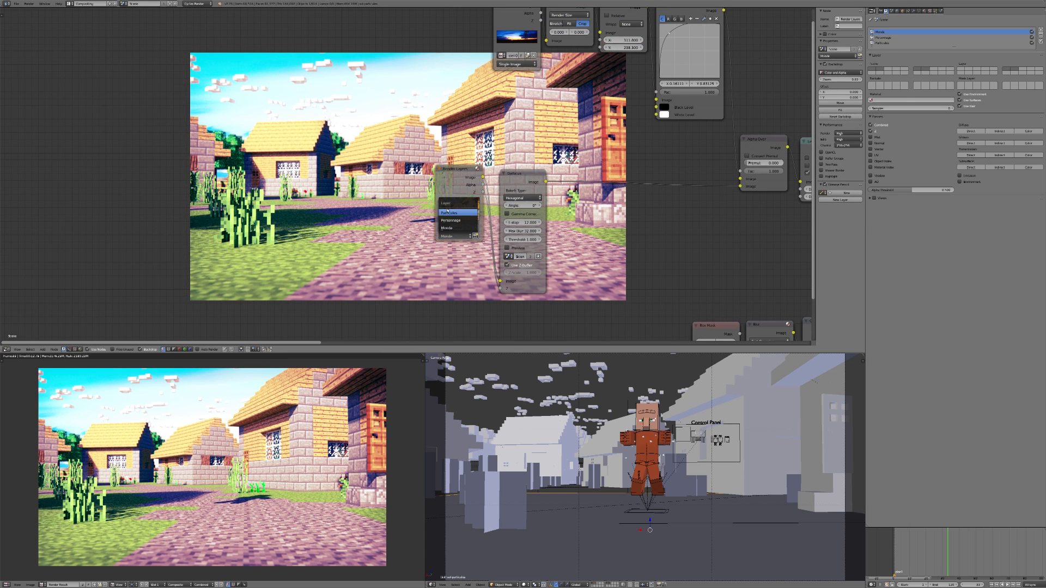
pyautogui.click(447, 228)
pyautogui.scroll(-3, 458, 182)
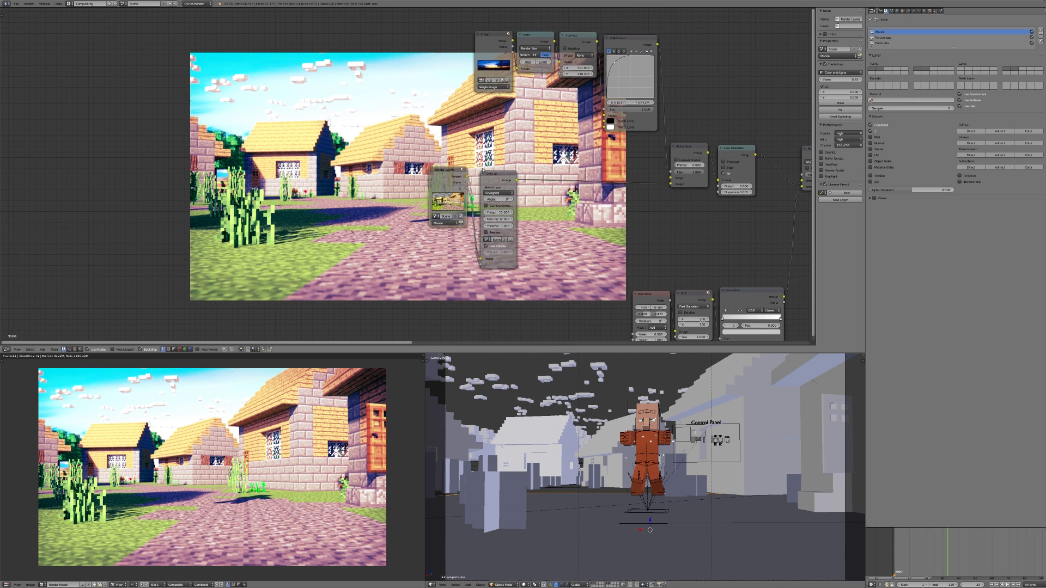
# Duplicate the Render Layers node and place the copy below and to the left of the original.
pyautogui.hotkey('shift', 'd')
pyautogui.press('y')
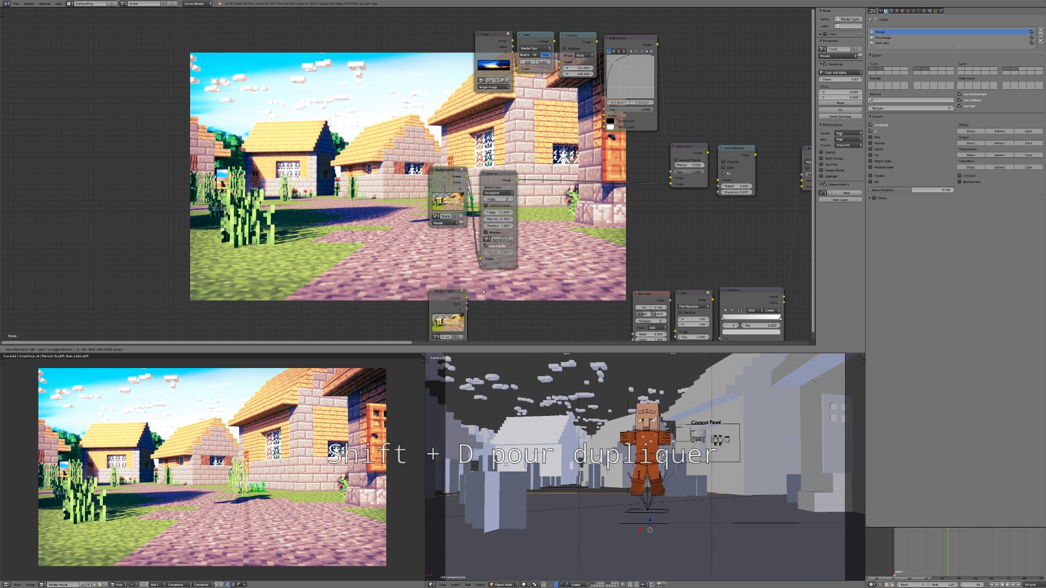
pyautogui.click(473, 297)
pyautogui.press('Home')
pyautogui.press('g')
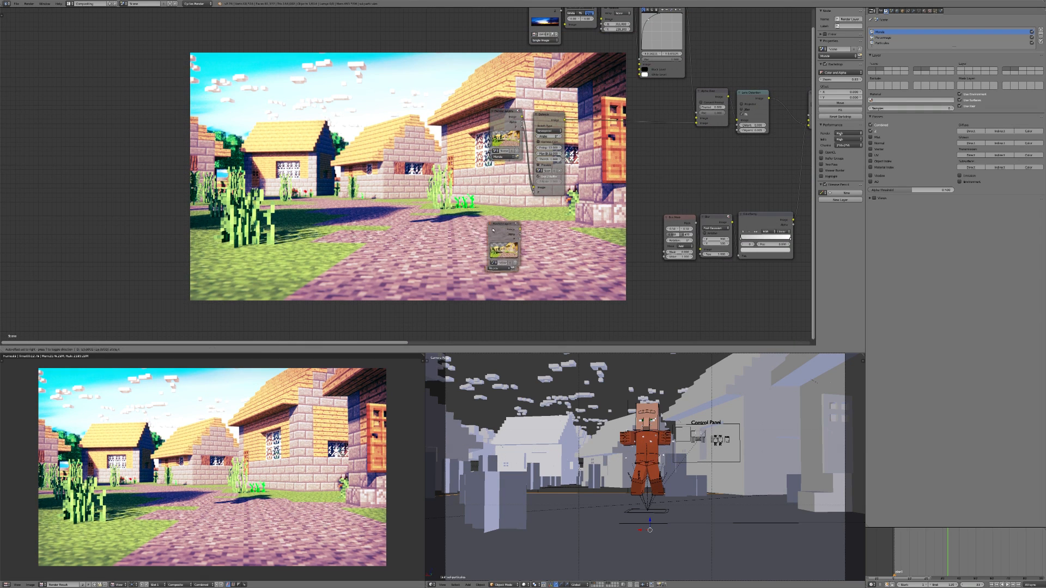
pyautogui.press('x')
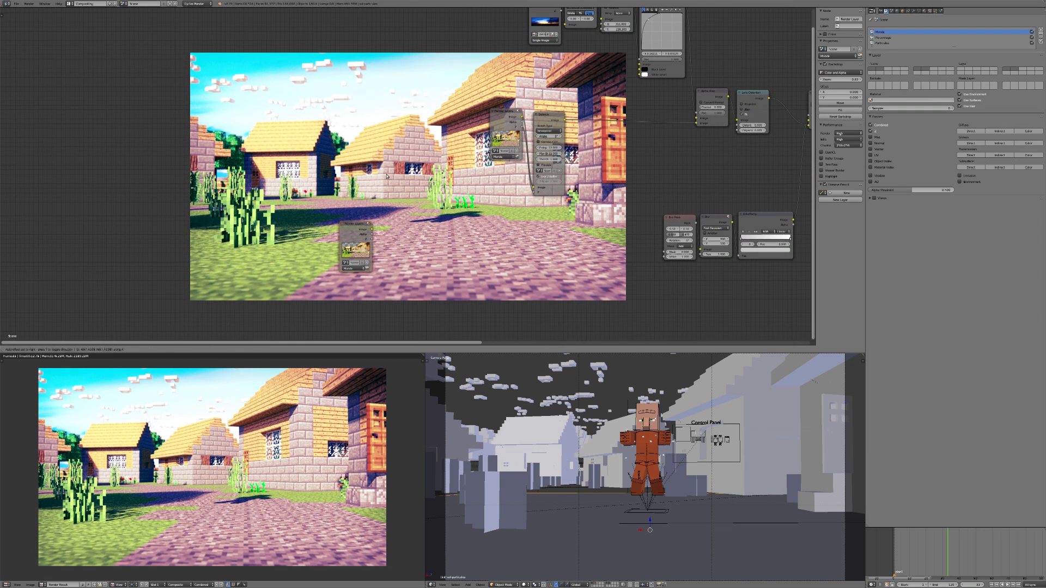
pyautogui.click(386, 176)
# Preview the duplicated Render Layers node on the backdrop and bring the whole node tree into view.
pyautogui.moveTo(355, 227); pyautogui.dragTo(397, 169, button='middle')
pyautogui.scroll(4, 397, 170)
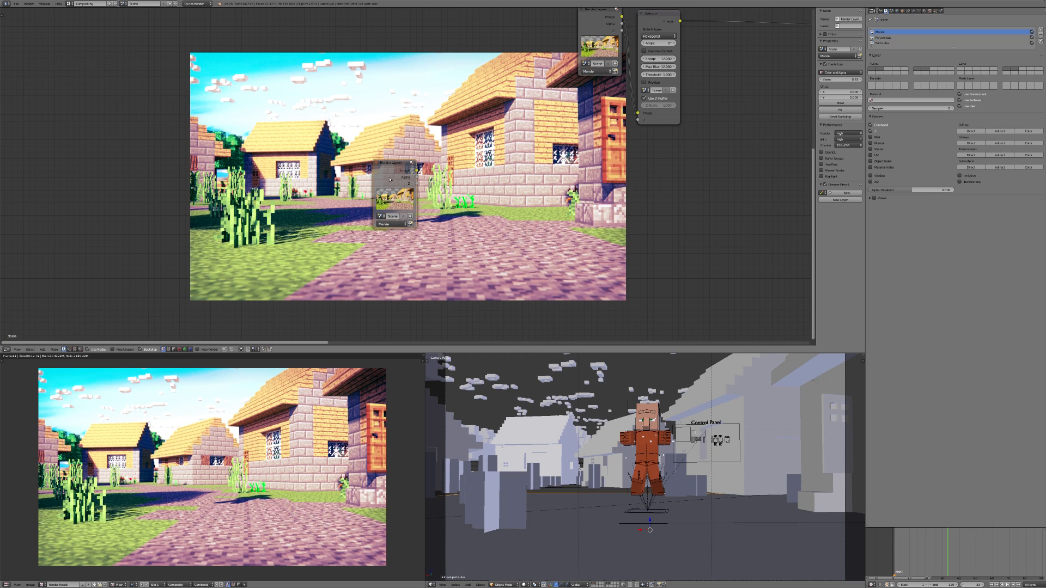
pyautogui.keyDown('ctrl'); pyautogui.keyDown('shift'); pyautogui.click(388, 179); pyautogui.keyUp('shift'); pyautogui.keyUp('ctrl')
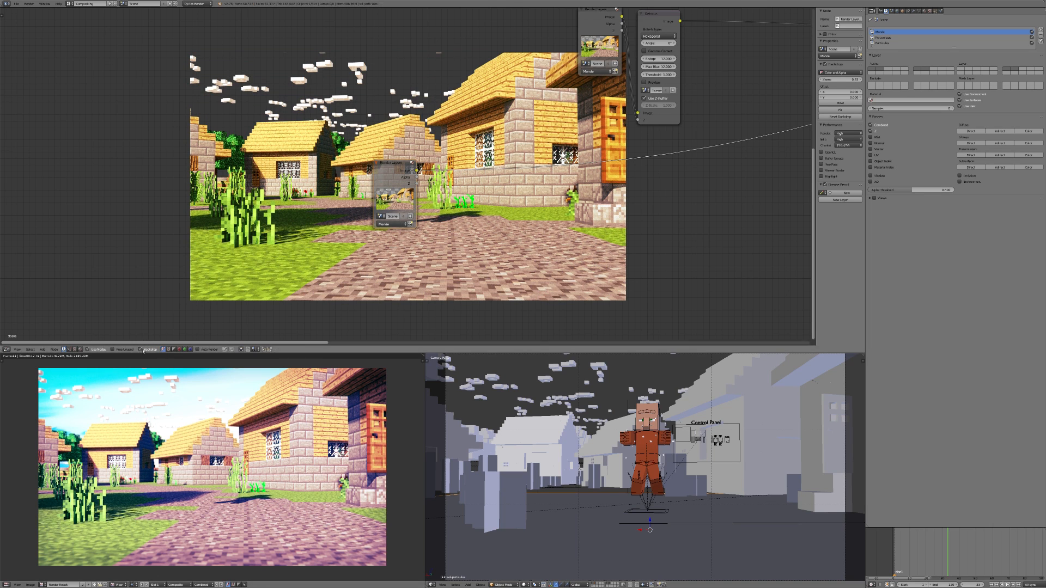
pyautogui.scroll(-3, 417, 171)
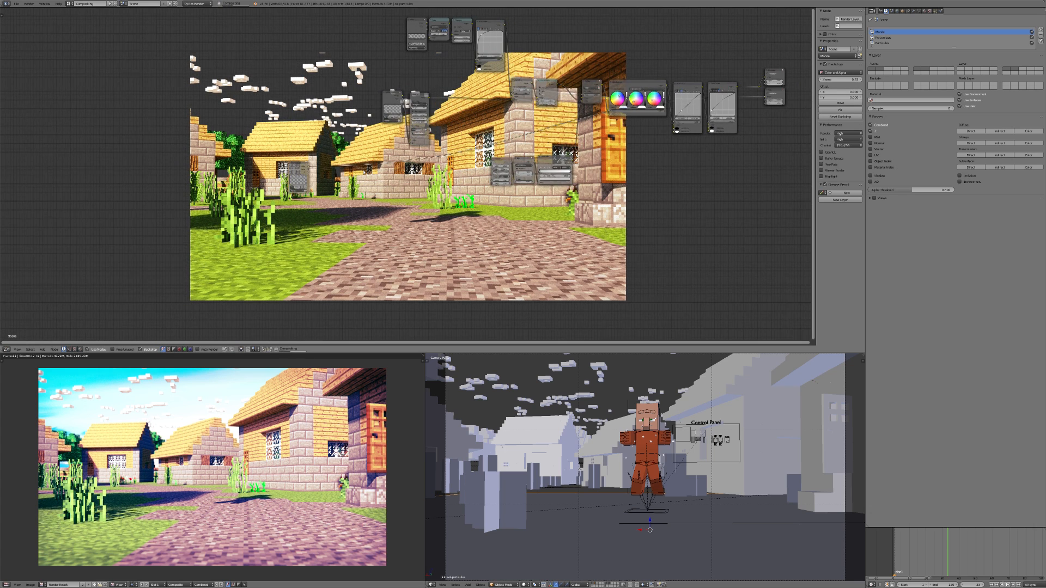
pyautogui.press('Home')
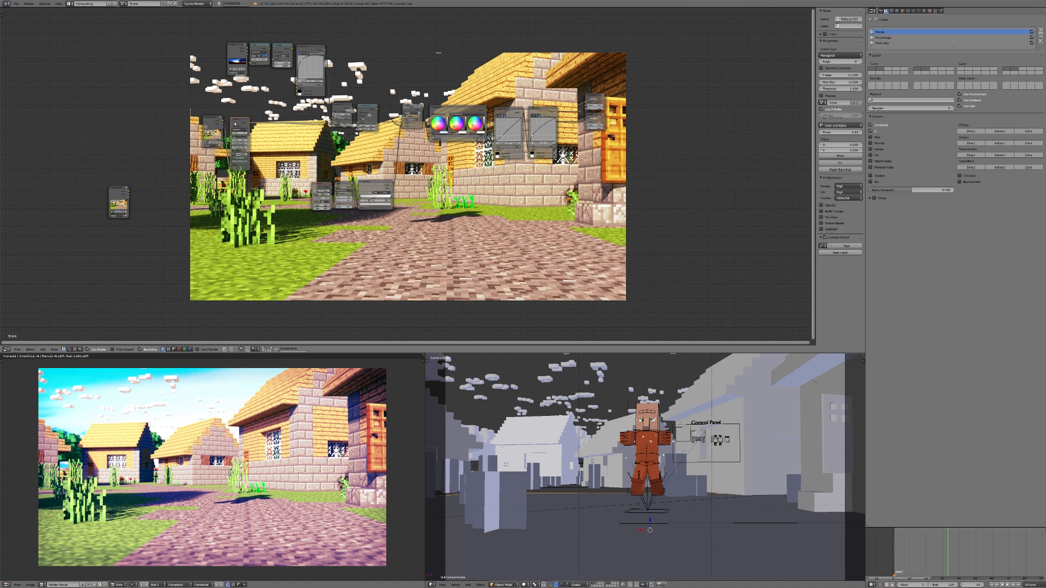
# Preview the Personnage layer in the duplicated Render Layers node, and set the node to Particules.
pyautogui.moveTo(160, 196); pyautogui.dragTo(372, 180, button='middle')
pyautogui.scroll(5, 373, 180)
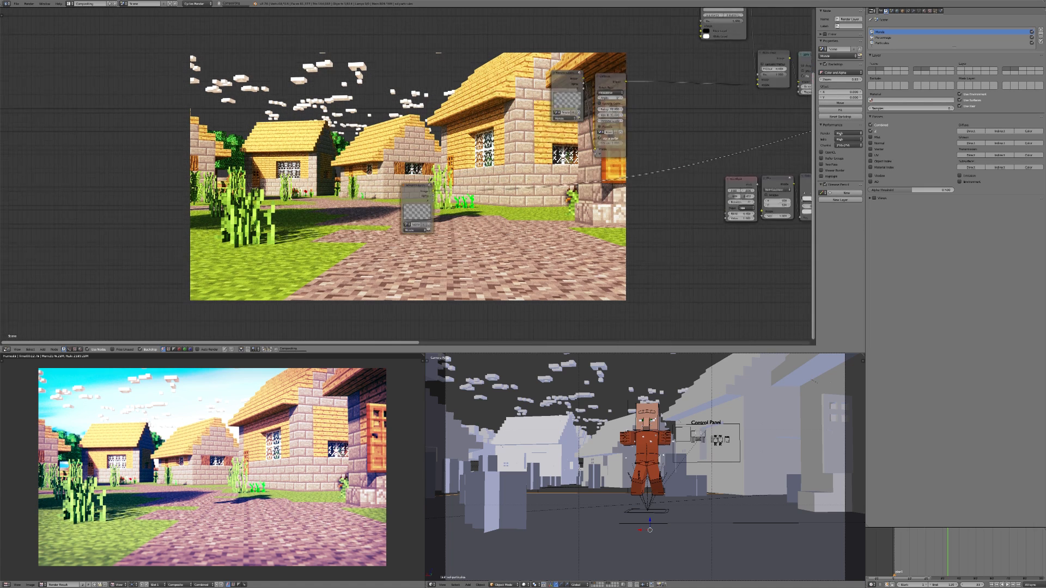
pyautogui.click(426, 286)
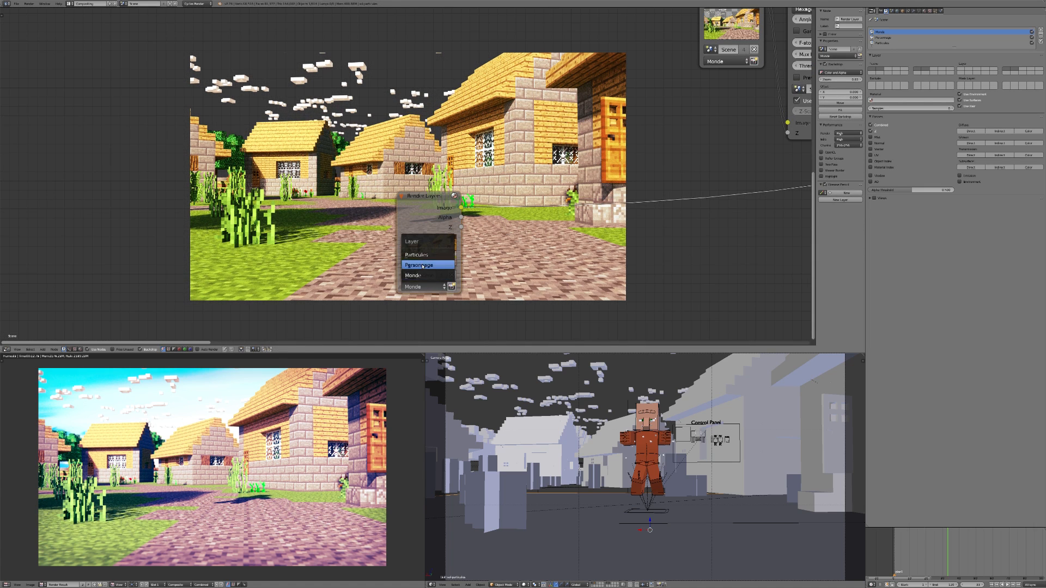
pyautogui.click(420, 266)
pyautogui.click(419, 296)
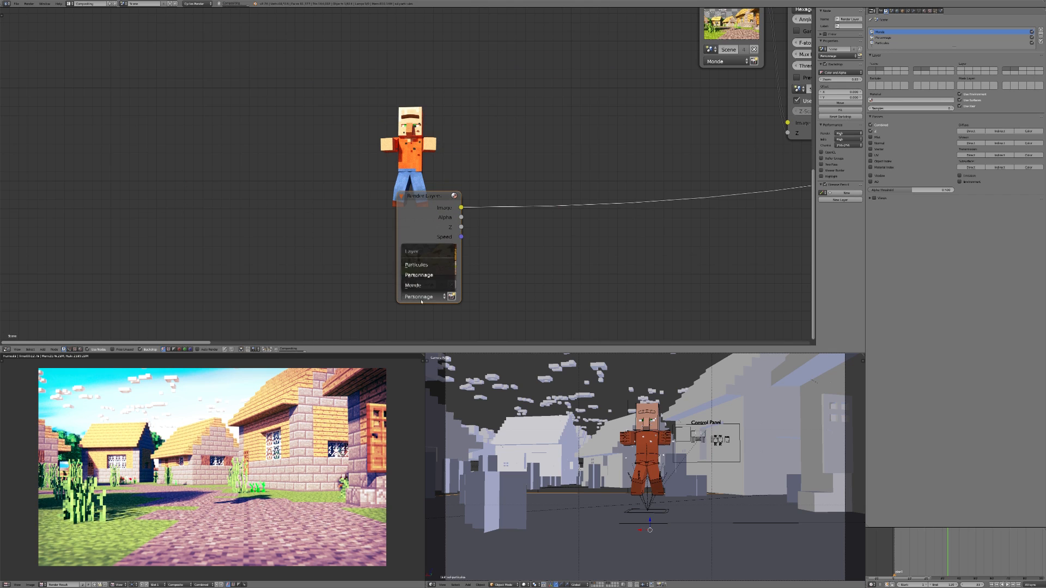
pyautogui.click(420, 271)
pyautogui.scroll(-5, 501, 148)
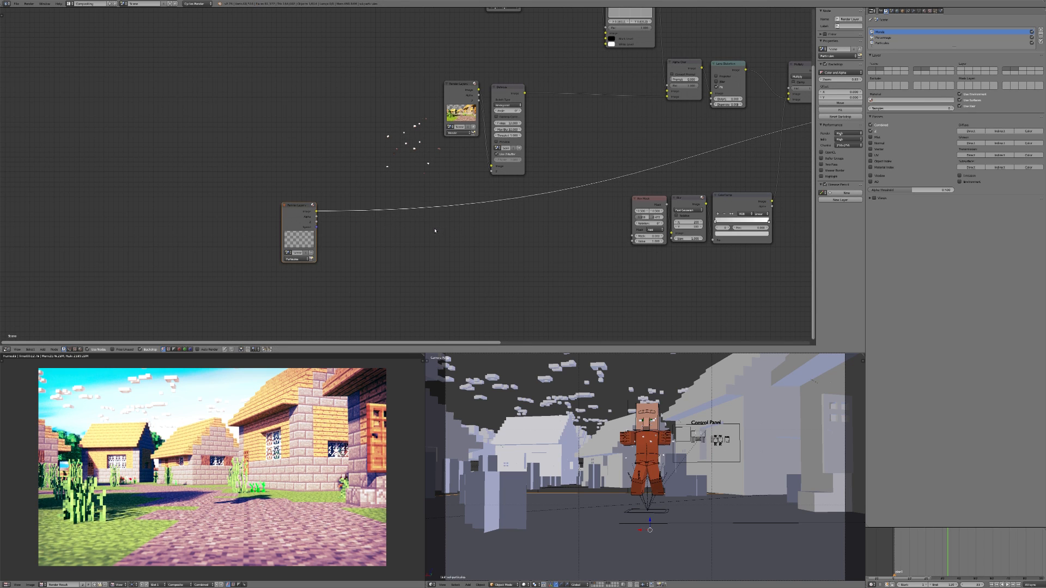
# Add an Alpha Over node in the empty area between the lower Render Layers node and the vignette nodes.
pyautogui.scroll(-1, 435, 231)
pyautogui.scroll(1, 464, 207)
pyautogui.hotkey('shift', 'a')
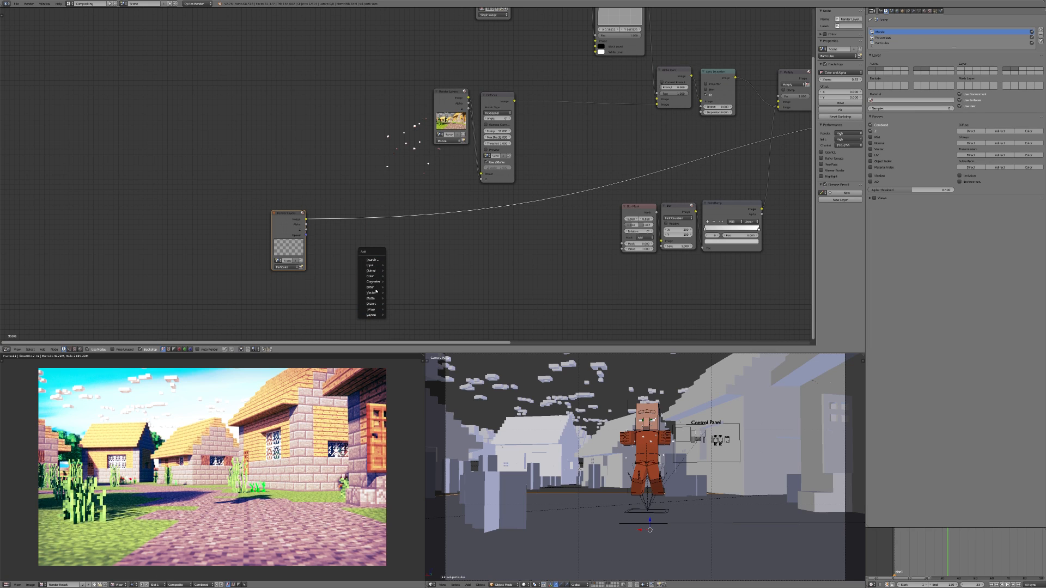
pyautogui.click(372, 260)
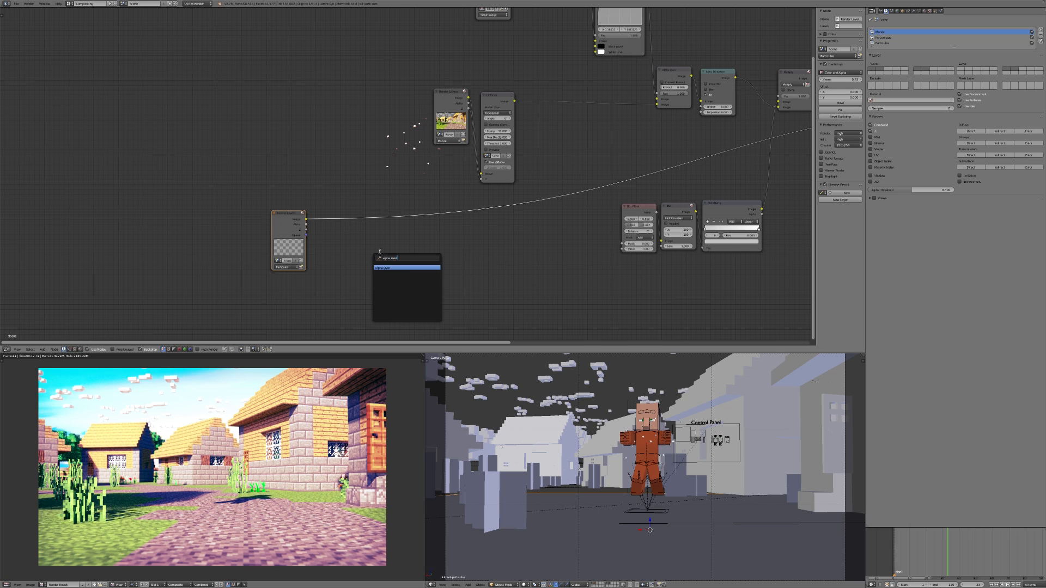
pyautogui.click(391, 268)
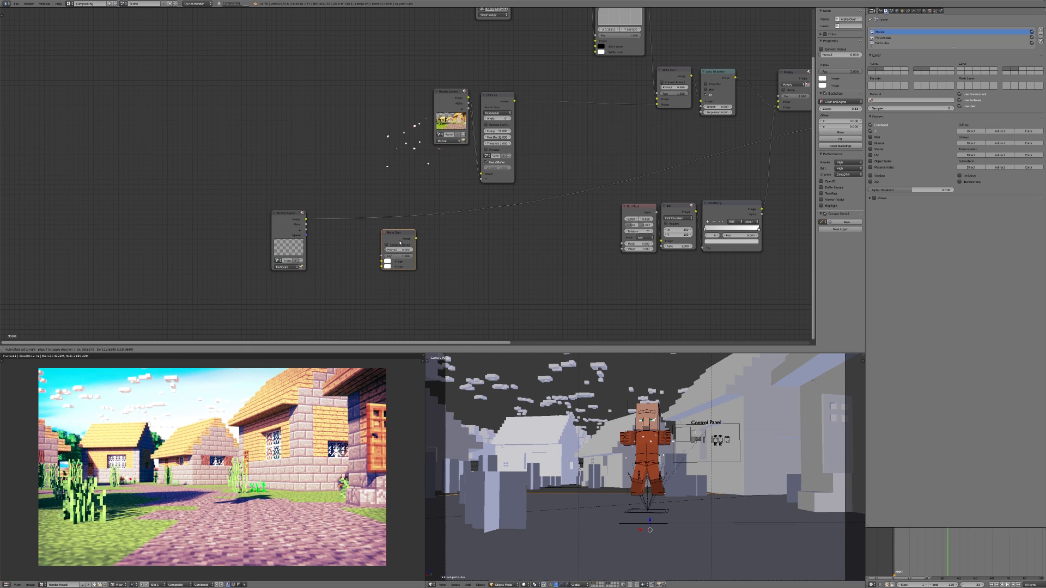
pyautogui.click(515, 247)
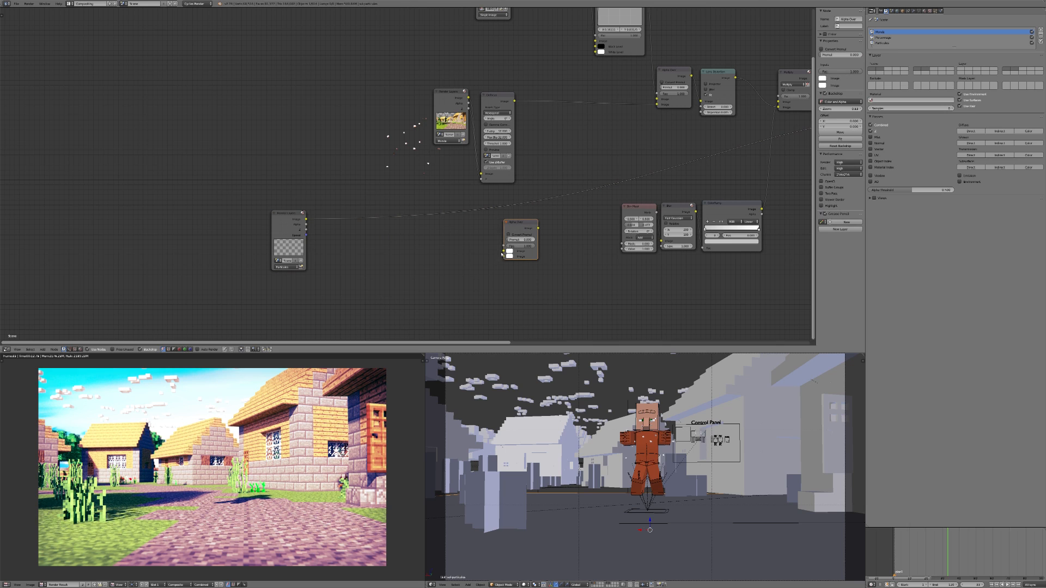
# Select the Monde Render Layers node with its Defocus node and move both horizontally away from the downstream nodes to make room.
pyautogui.moveTo(457, 158); pyautogui.dragTo(404, 209, button='middle')
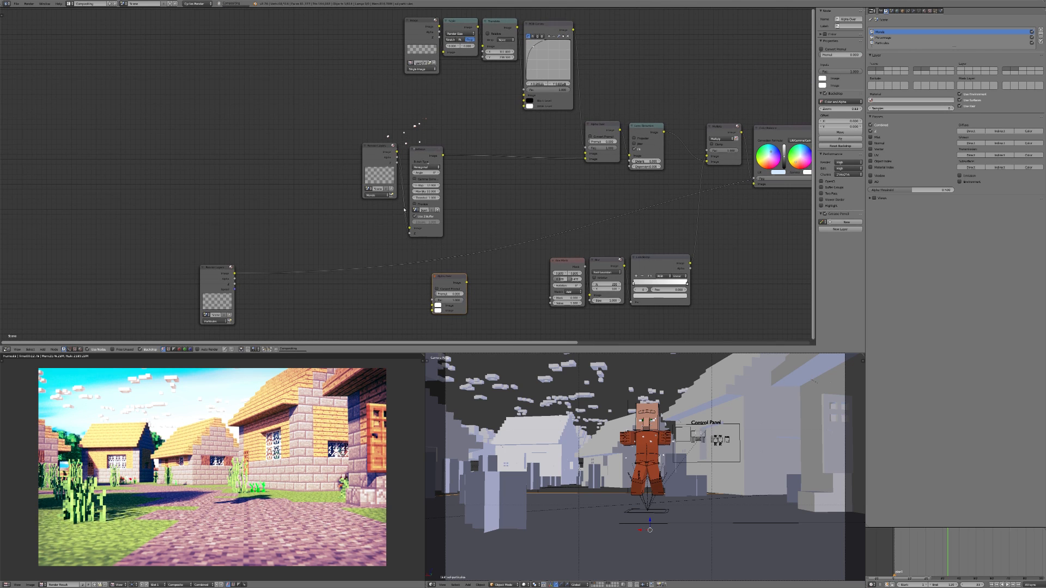
pyautogui.press('b')
pyautogui.moveTo(340, 111); pyautogui.dragTo(440, 176)
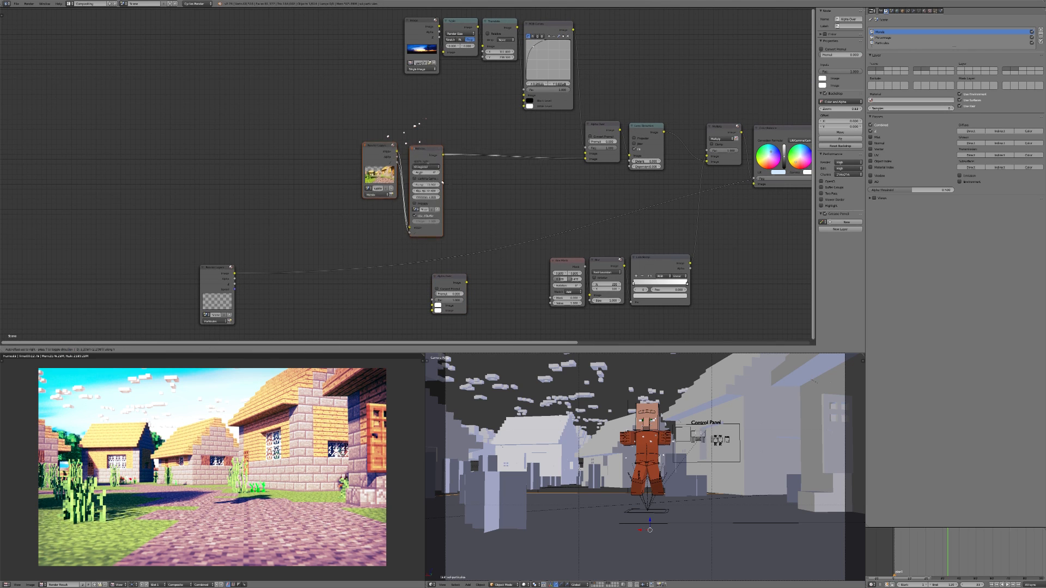
pyautogui.press('g')
pyautogui.press('x')
pyautogui.click(215, 175)
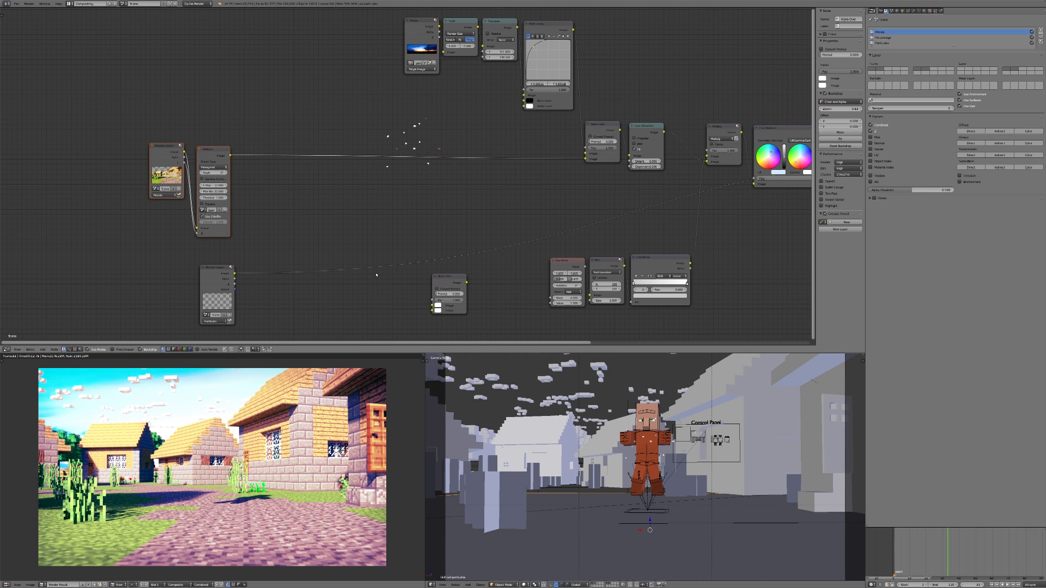
# Set the duplicated Render Layers node to the Personnage layer.
pyautogui.click(208, 290)
pyautogui.click(215, 321)
pyautogui.click(215, 310)
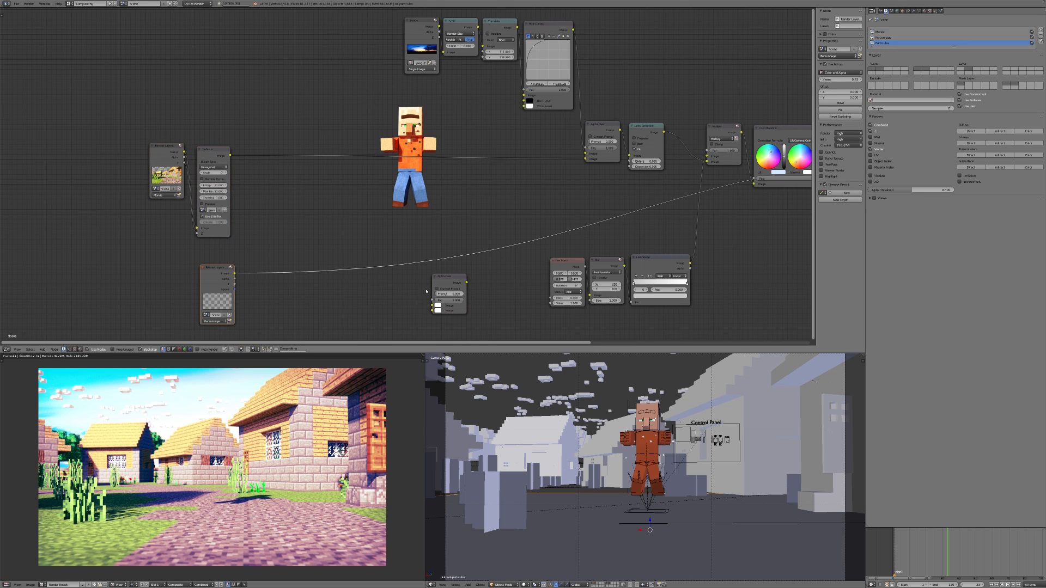
# Insert the new Alpha Over node after the Defocus node, connect the Personnage image to its second image input, and preview the result.
pyautogui.moveTo(448, 283); pyautogui.dragTo(375, 153)
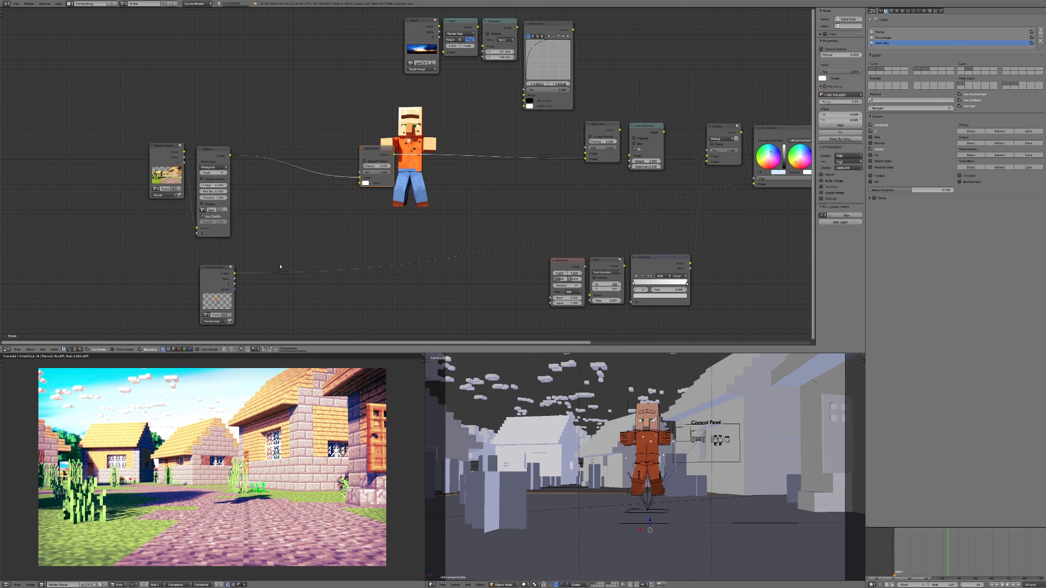
pyautogui.moveTo(234, 273); pyautogui.dragTo(342, 228)
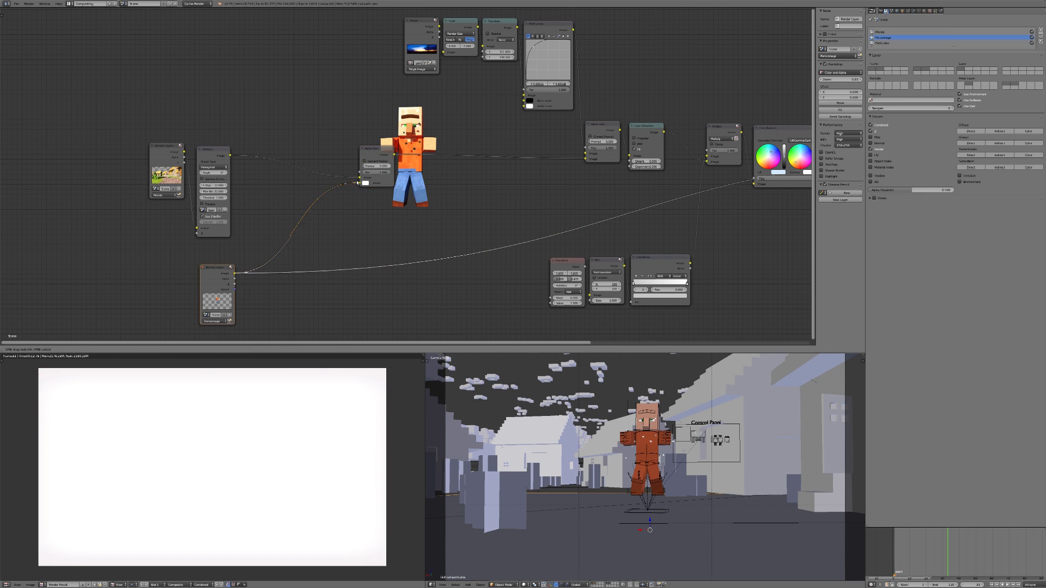
pyautogui.moveTo(364, 189); pyautogui.dragTo(361, 184)
pyautogui.keyDown('ctrl'); pyautogui.keyDown('shift'); pyautogui.click(374, 155); pyautogui.keyUp('shift'); pyautogui.keyUp('ctrl')
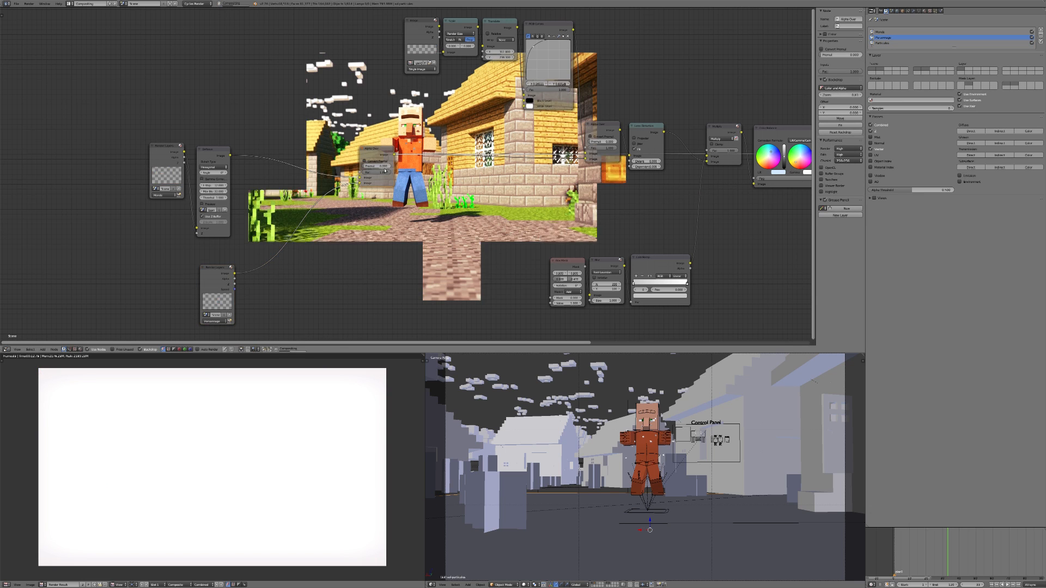
# Try swapping the two image inputs of the new Alpha Over node, and restore the world-then-character order.
pyautogui.moveTo(374, 154); pyautogui.dragTo(472, 203, button='middle')
pyautogui.scroll(4, 471, 205)
pyautogui.moveTo(458, 229); pyautogui.dragTo(460, 236)
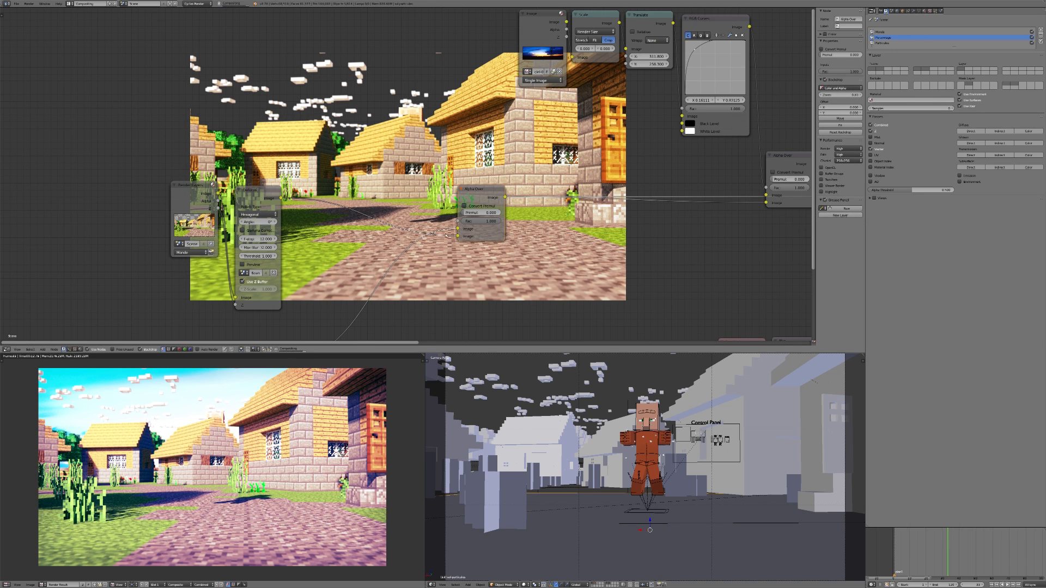
pyautogui.moveTo(458, 236); pyautogui.dragTo(459, 229)
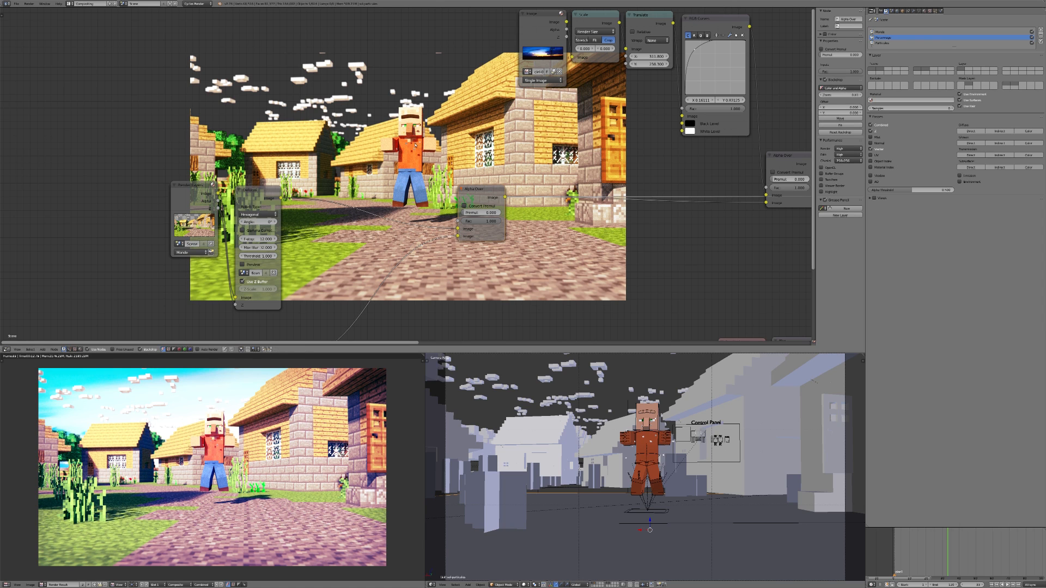
# Examine the character's edges against the village at different magnifications on the backdrop.
pyautogui.hotkey('alt', 'v')
pyautogui.hotkey('alt', 'v')
pyautogui.hotkey('alt', 'v')
pyautogui.hotkey('alt', 'v')
pyautogui.hotkey('alt', 'v')
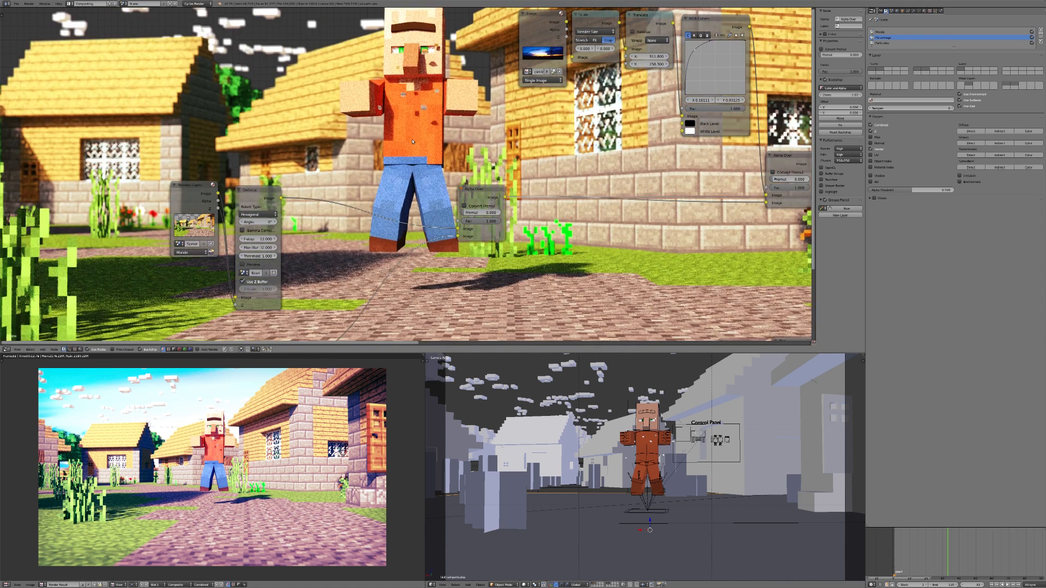
pyautogui.press('v')
pyautogui.press('v')
pyautogui.press('v')
pyautogui.press('v')
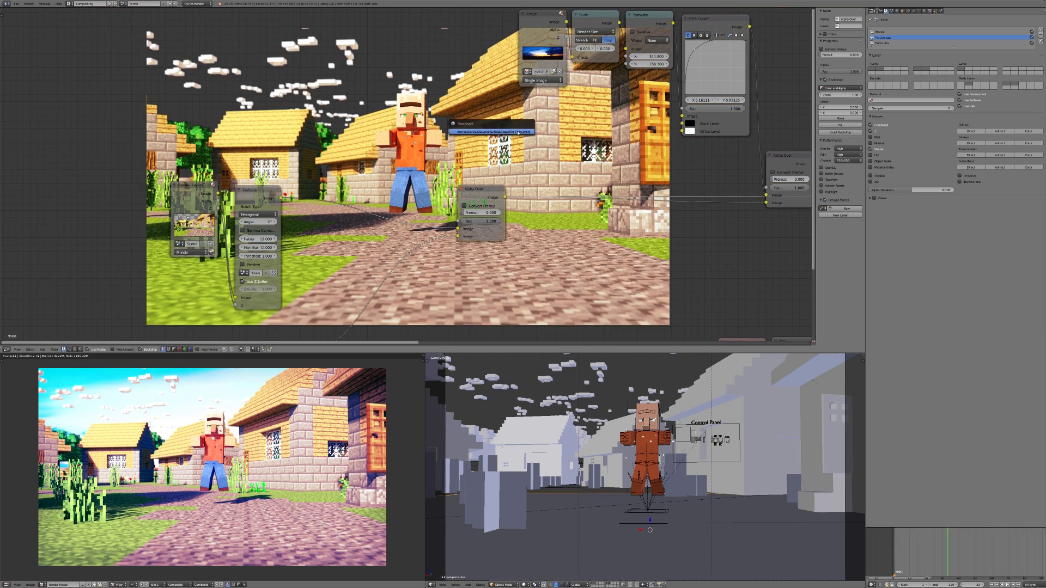
# Set the new Alpha Over node's Premul to 1 and examine the character's outline close up.
pyautogui.scroll(4, 501, 212)
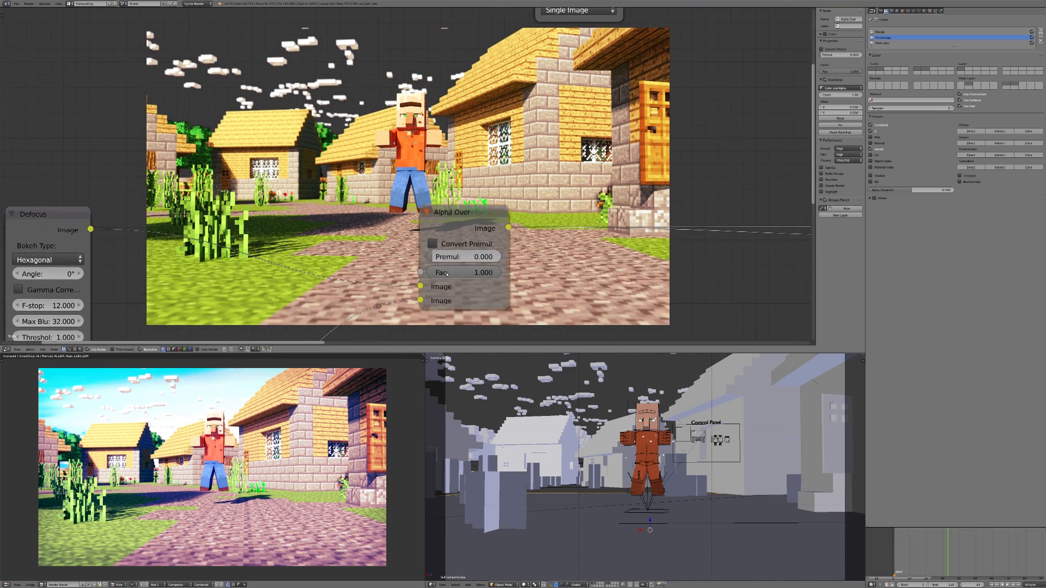
pyautogui.click(437, 259)
pyautogui.write('1')
pyautogui.press('Return')
pyautogui.hotkey('alt', 'v')
pyautogui.hotkey('alt', 'v')
pyautogui.hotkey('alt', 'v')
pyautogui.hotkey('alt', 'v')
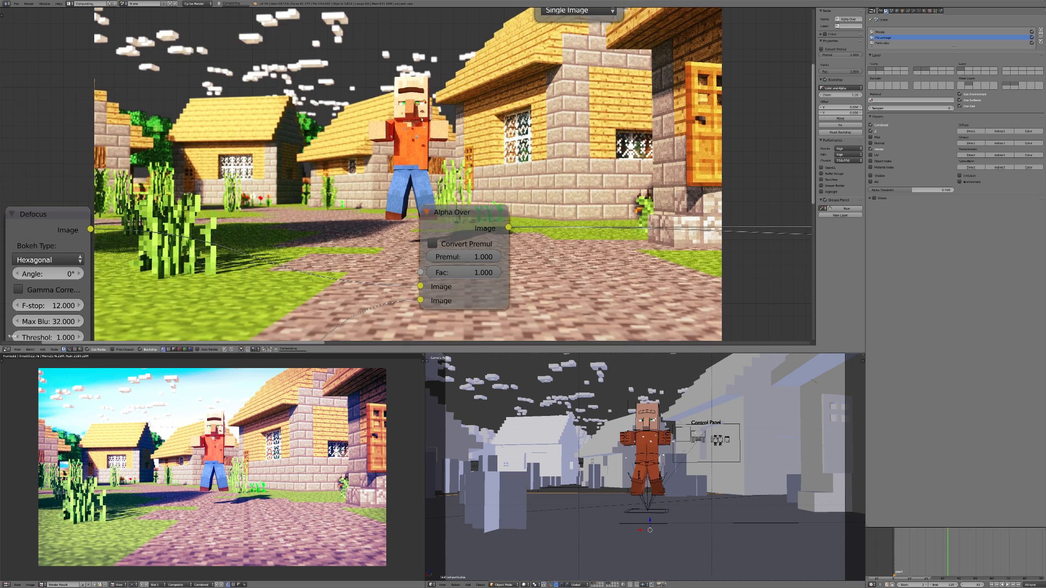
pyautogui.hotkey('alt', 'v')
pyautogui.hotkey('alt', 'v')
pyautogui.hotkey('alt', 'v')
pyautogui.hotkey('alt', 'v')
pyautogui.hotkey('alt', 'v')
pyautogui.hotkey('alt', 'v')
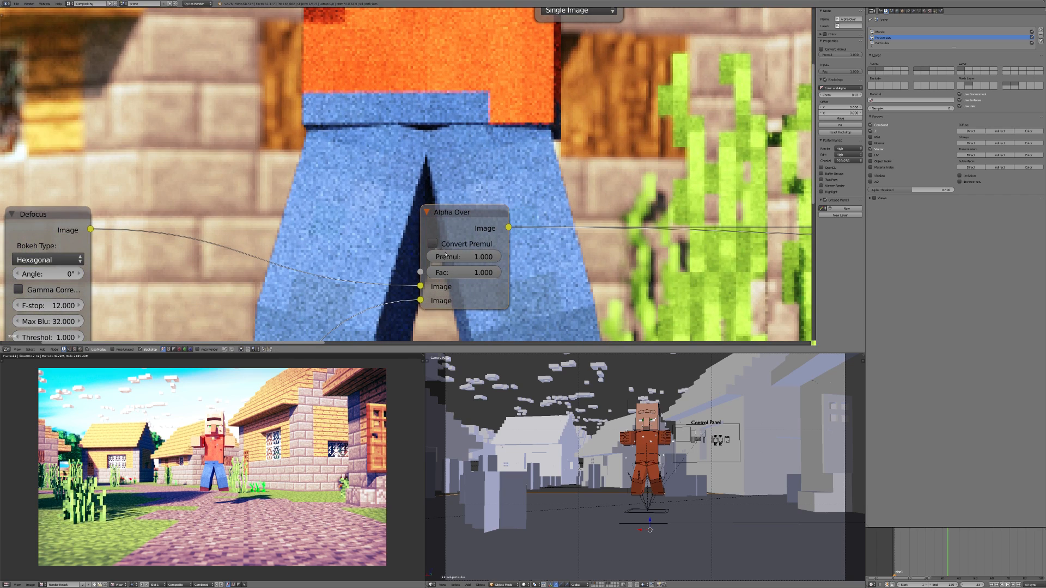
# Set the Premul value of the character's Alpha Over node to 0.
pyautogui.moveTo(445, 255); pyautogui.dragTo(503, 258)
pyautogui.click(489, 257)
pyautogui.write('0')
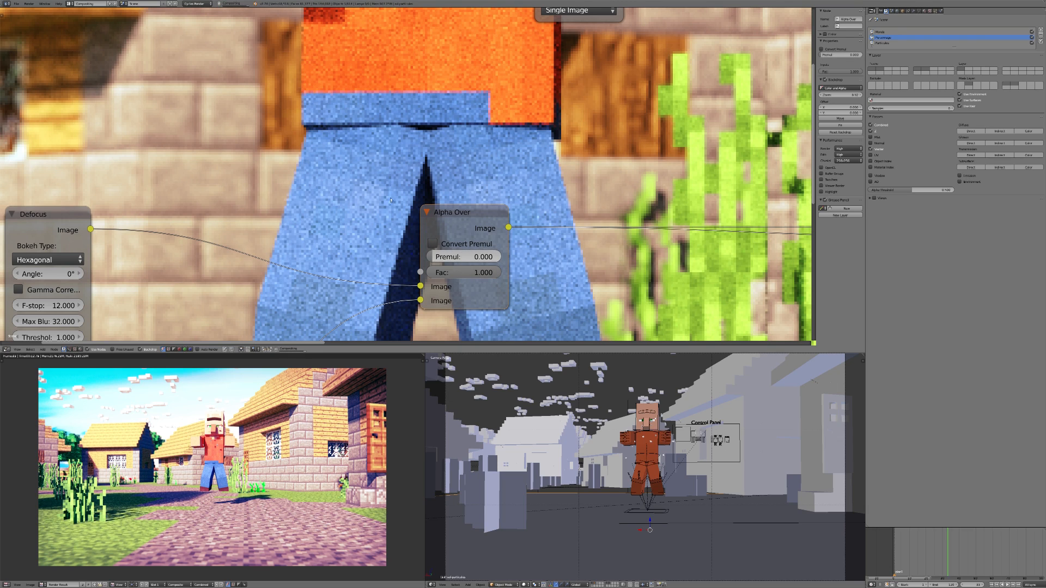
pyautogui.press('Return')
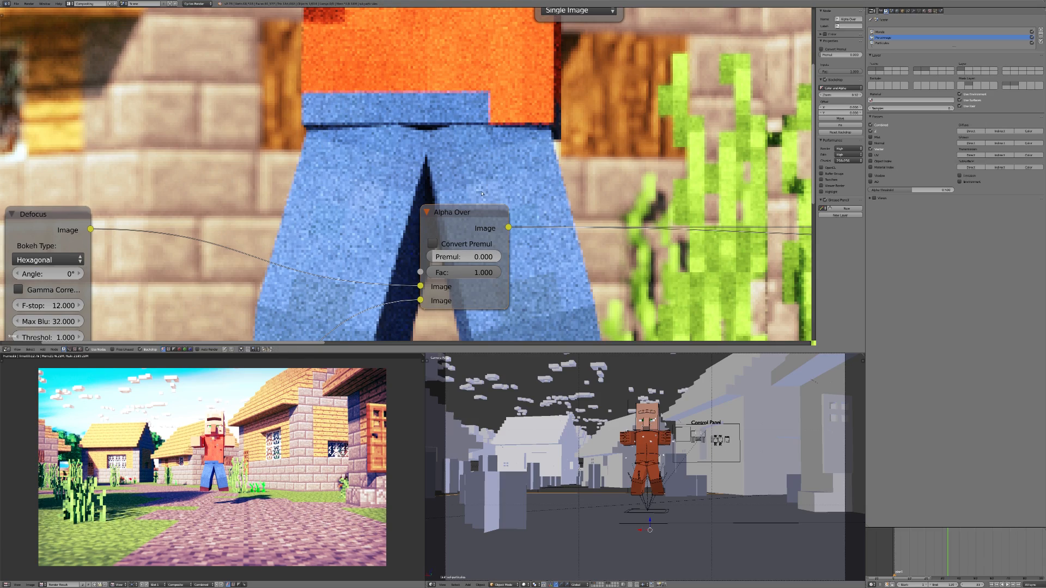
# Examine the combined world and character image on the backdrop, both as a whole and close up.
pyautogui.press('v')
pyautogui.press('v')
pyautogui.press('v')
pyautogui.press('v')
pyautogui.press('v')
pyautogui.press('v')
pyautogui.press('v')
pyautogui.press('v')
pyautogui.press('v')
pyautogui.press('v')
pyautogui.press('v')
pyautogui.press('v')
pyautogui.press('v')
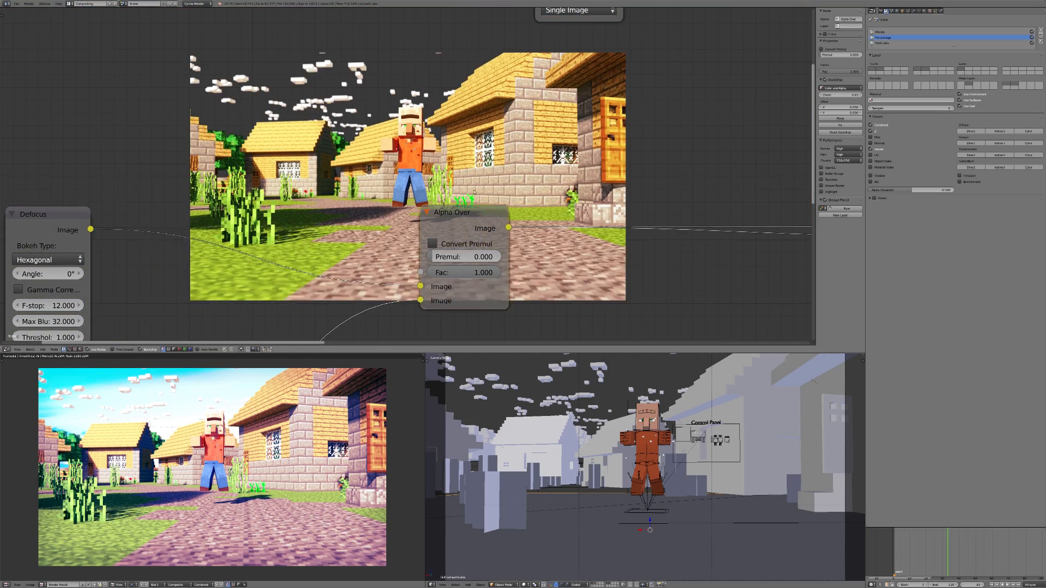
pyautogui.hotkey('alt', 'v')
pyautogui.hotkey('alt', 'v')
pyautogui.hotkey('alt', 'v')
pyautogui.hotkey('alt', 'v')
pyautogui.hotkey('alt', 'v')
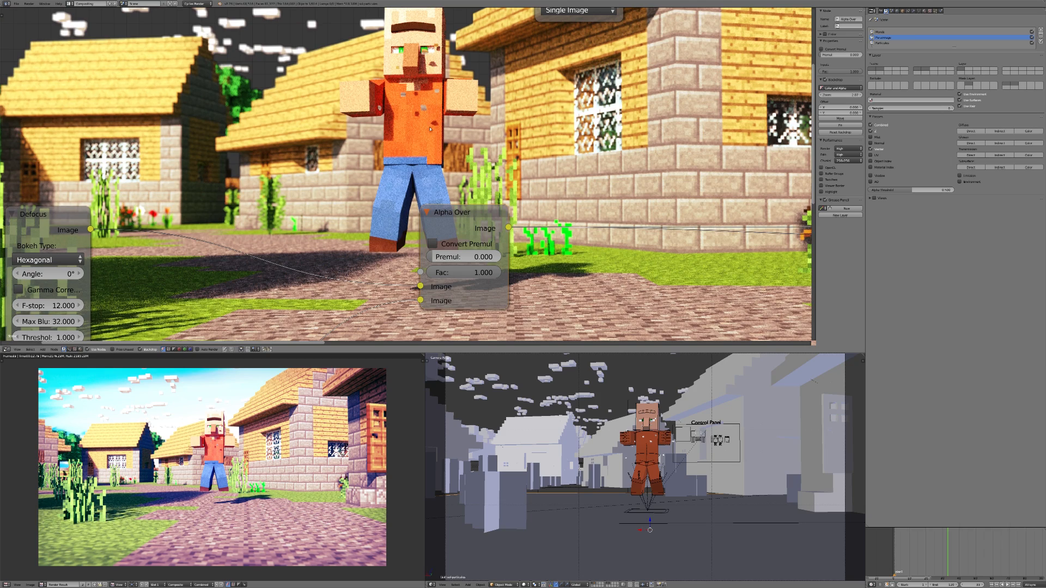
pyautogui.press('Home')
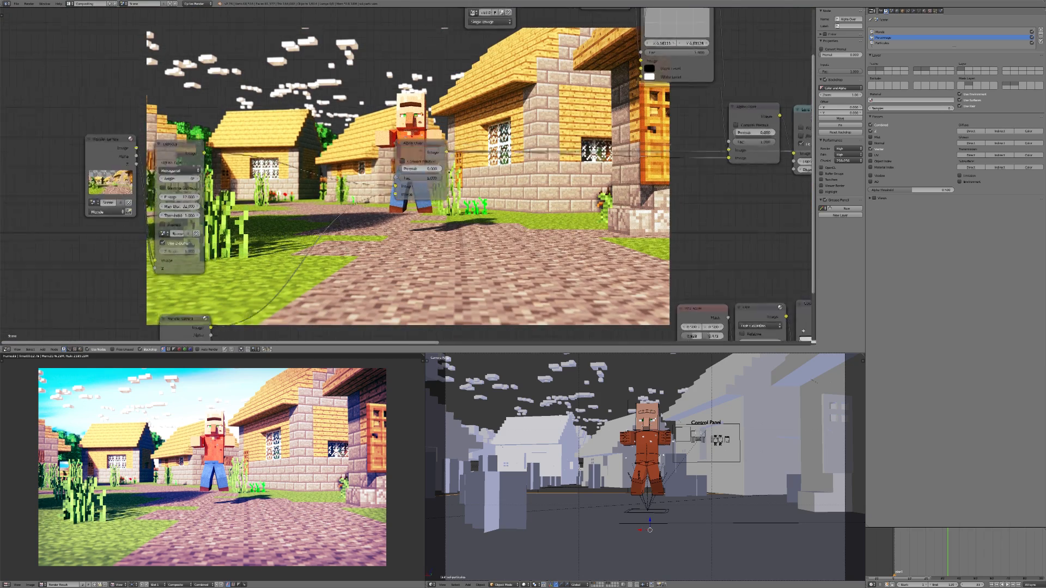
# Duplicate the character's Alpha Over node and insert the copy in the link before the sky's Alpha Over node.
pyautogui.hotkey('shift', 'd')
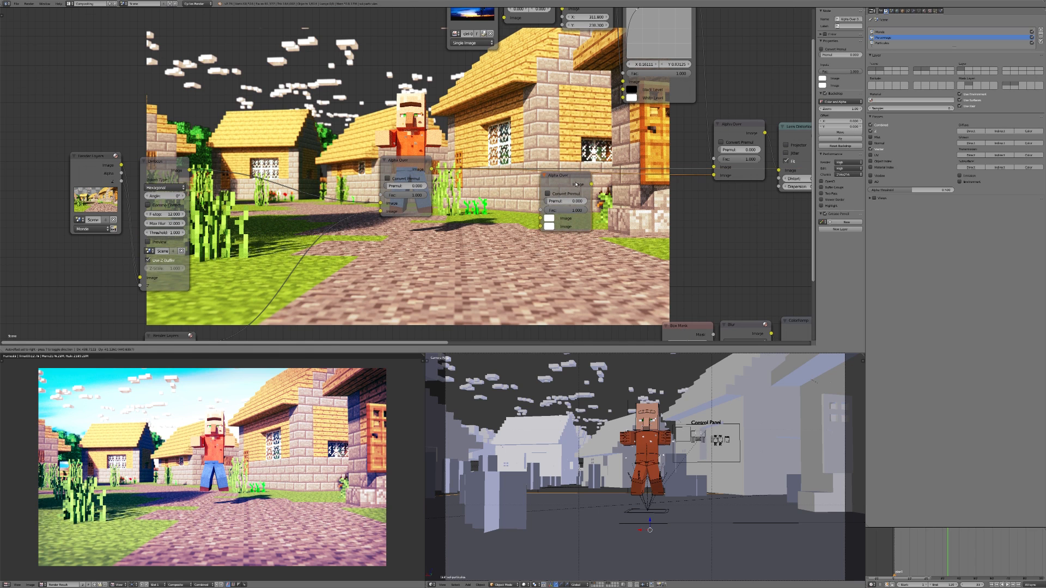
pyautogui.click(576, 184)
pyautogui.press('Home')
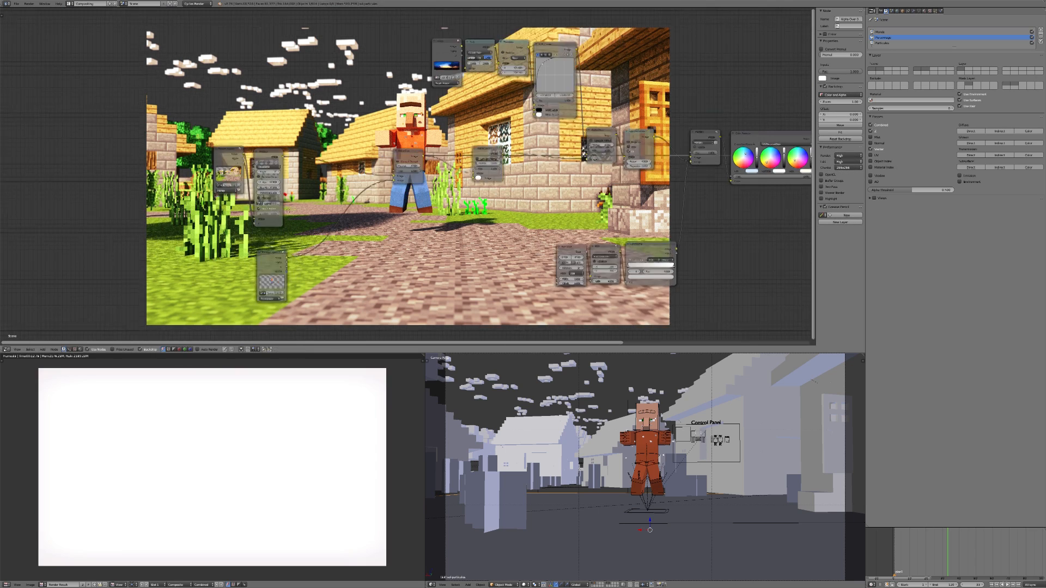
# Duplicate the Personnage Render Layers node directly below the original and set the copy to the Particules layer.
pyautogui.moveTo(288, 211); pyautogui.dragTo(300, 155, button='middle')
pyautogui.scroll(1, 300, 155)
pyautogui.click(290, 251)
pyautogui.hotkey('shift', 'd')
pyautogui.click(291, 307)
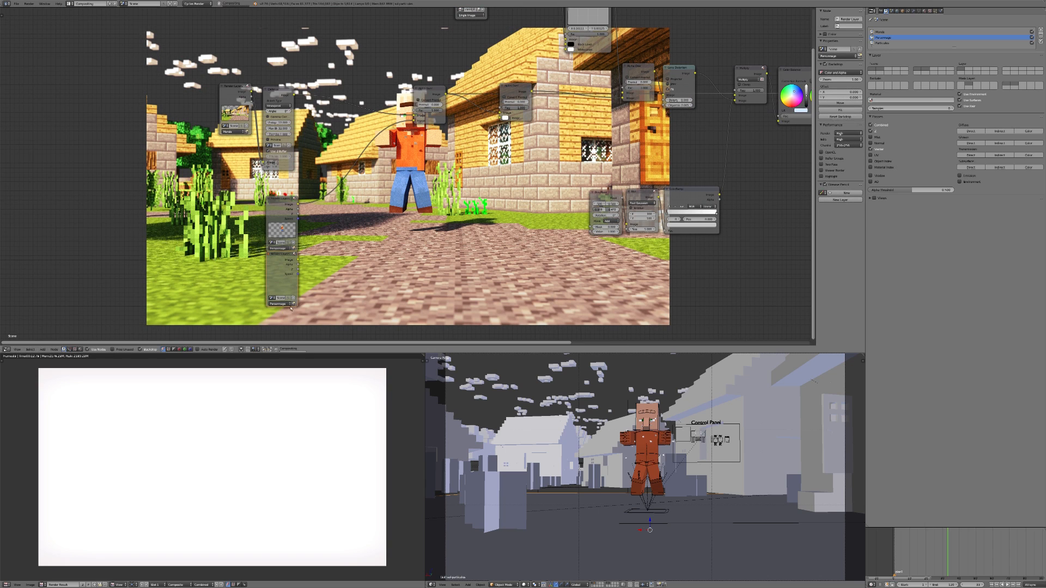
pyautogui.click(282, 304)
pyautogui.click(281, 288)
# Connect the Particules image to the second image input of the duplicated Alpha Over node and preview that node.
pyautogui.keyDown('ctrl'); pyautogui.keyDown('shift'); pyautogui.click(297, 259); pyautogui.keyUp('shift'); pyautogui.keyUp('ctrl')
pyautogui.moveTo(297, 260); pyautogui.dragTo(499, 118)
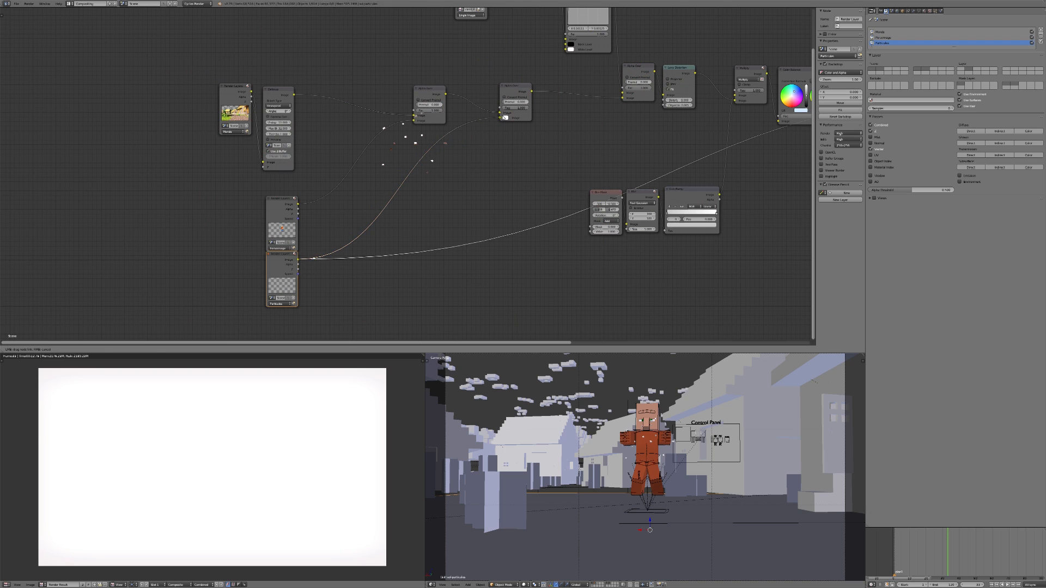
pyautogui.keyDown('ctrl'); pyautogui.keyDown('shift'); pyautogui.click(512, 114); pyautogui.keyUp('shift'); pyautogui.keyUp('ctrl')
pyautogui.moveTo(508, 156); pyautogui.dragTo(503, 167, button='middle')
pyautogui.press('Home')
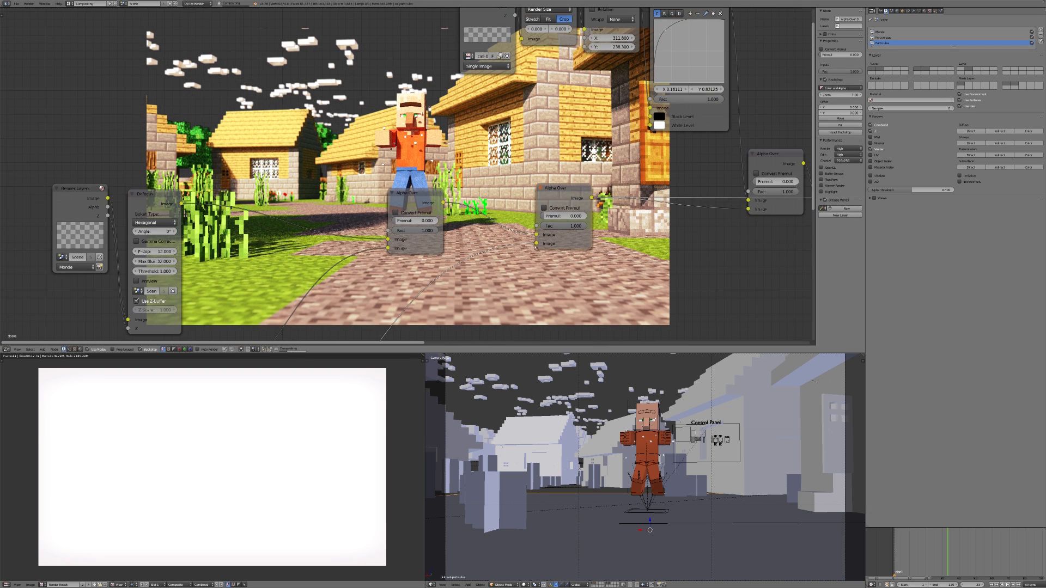
pyautogui.moveTo(536, 244)
pyautogui.mouseDown()
pyautogui.moveTo(515, 234)
pyautogui.moveTo(537, 244)
pyautogui.mouseUp()
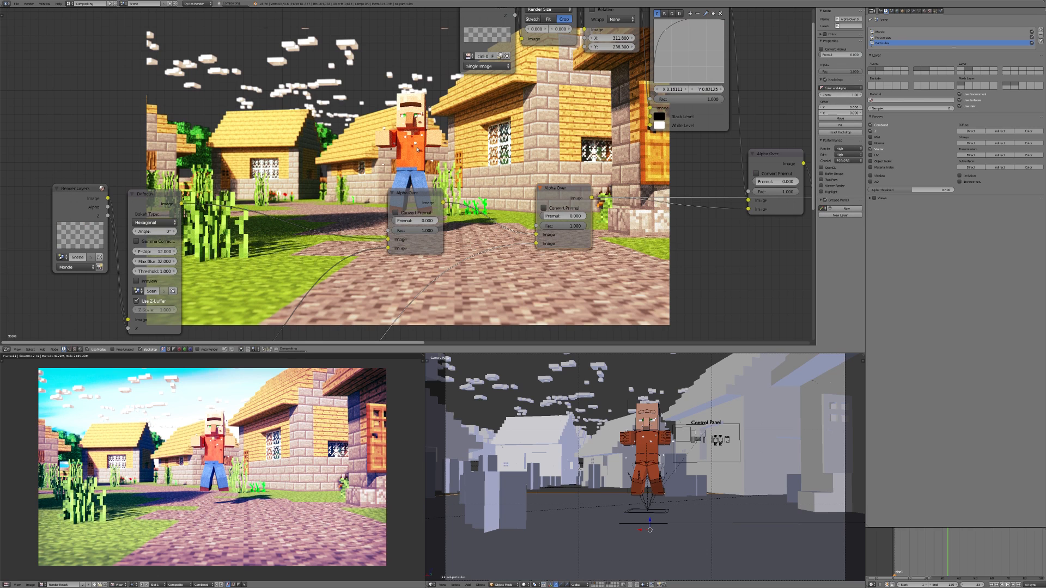
# Examine the particles composited around the character close up on the backdrop and check the duplicated Alpha Over node's Premul setting.
pyautogui.hotkey('alt', 'v')
pyautogui.hotkey('alt', 'v')
pyautogui.hotkey('alt', 'v')
pyautogui.hotkey('alt', 'v')
pyautogui.hotkey('alt', 'v')
pyautogui.hotkey('alt', 'v')
pyautogui.hotkey('alt', 'v')
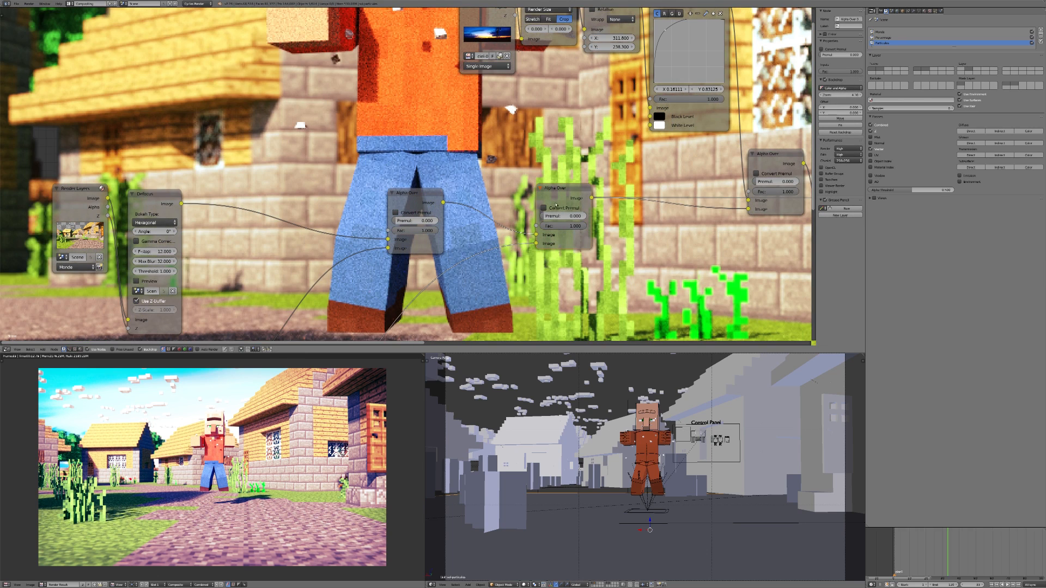
pyautogui.moveTo(536, 211); pyautogui.dragTo(580, 215)
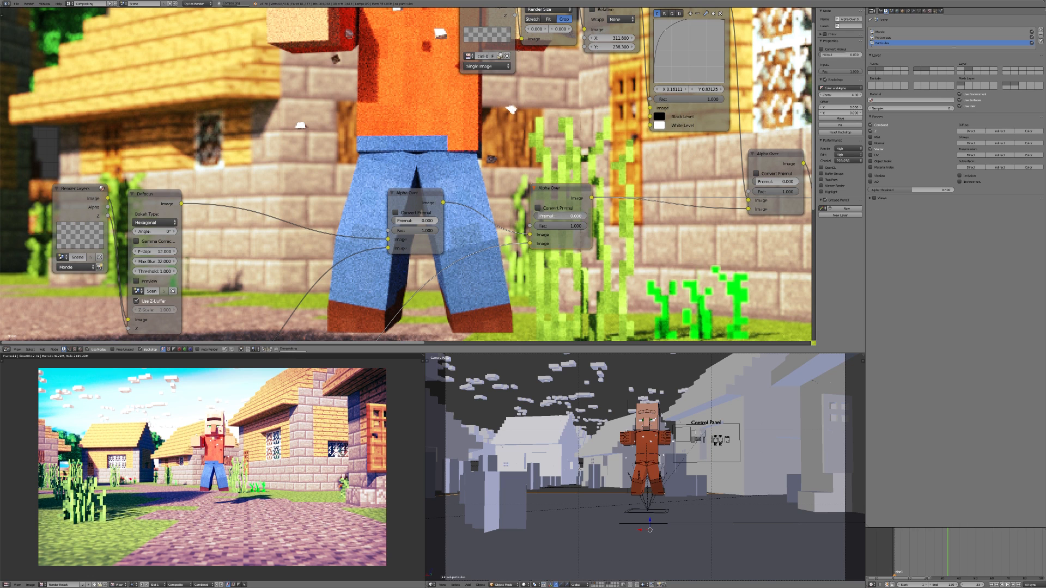
pyautogui.moveTo(573, 217); pyautogui.dragTo(531, 218)
pyautogui.press('v')
pyautogui.press('v')
pyautogui.press('v')
pyautogui.press('v')
pyautogui.press('v')
pyautogui.press('v')
pyautogui.press('v')
# Save the Blender file over the existing version.
pyautogui.scroll(-6, 522, 252)
pyautogui.scroll(-1, 522, 252)
pyautogui.moveTo(521, 252); pyautogui.dragTo(523, 211, button='middle')
pyautogui.scroll(-1, 579, 260)
pyautogui.hotkey('ctrl', 's')
pyautogui.click(523, 212)
# Preview the different output passes of the Particules Render Layers node on the backdrop.
pyautogui.moveTo(382, 296); pyautogui.dragTo(454, 183, button='middle')
pyautogui.scroll(9, 454, 182)
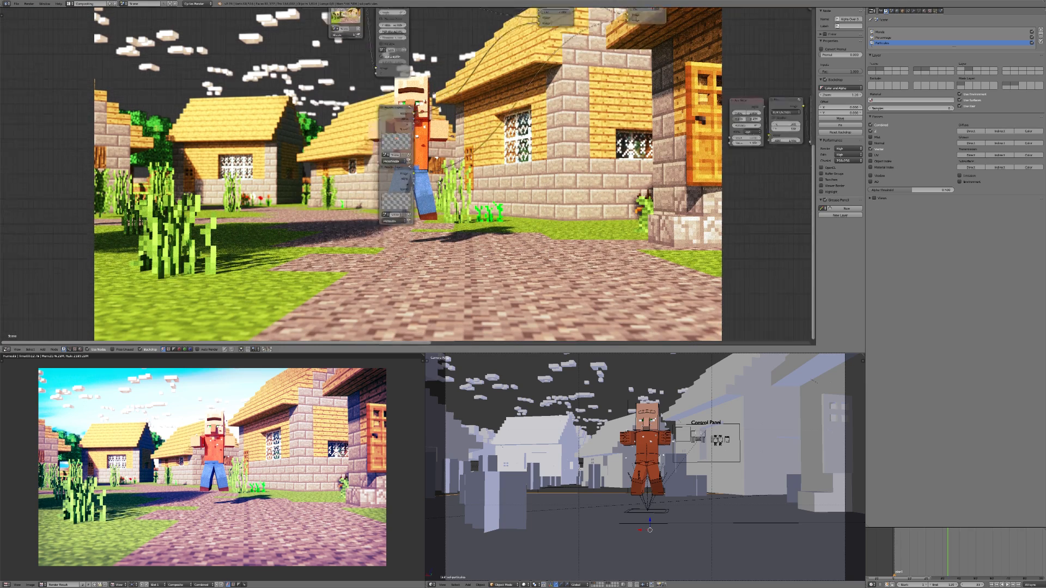
pyautogui.moveTo(416, 194)
pyautogui.mouseDown()
pyautogui.moveTo(439, 184)
pyautogui.moveTo(423, 197)
pyautogui.mouseUp()
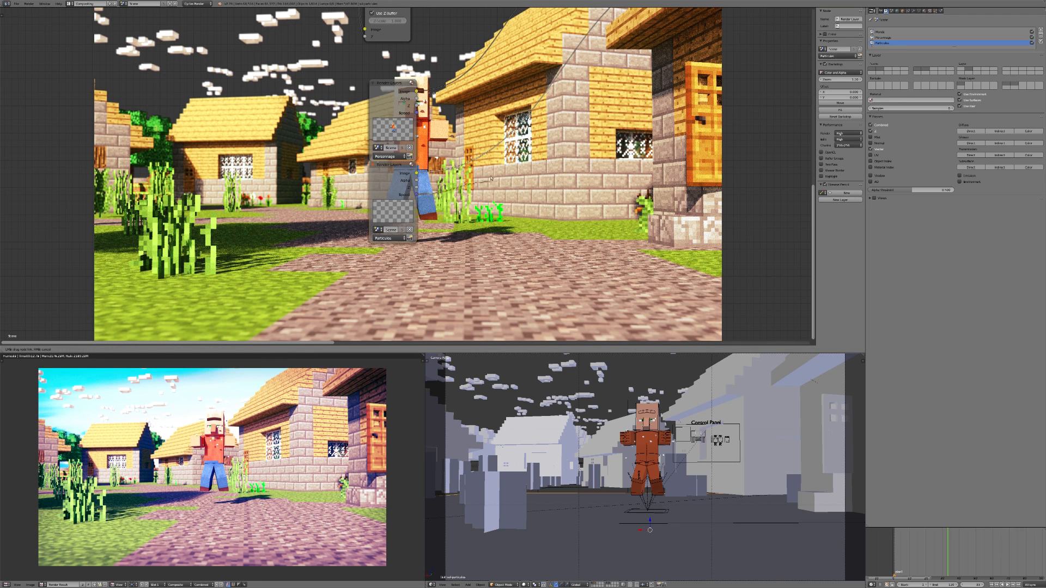
pyautogui.moveTo(491, 178); pyautogui.dragTo(492, 179)
pyautogui.scroll(-5, 491, 179)
pyautogui.scroll(3, 436, 191)
pyautogui.keyDown('ctrl'); pyautogui.keyDown('shift'); pyautogui.click(395, 207); pyautogui.keyUp('shift'); pyautogui.keyUp('ctrl')
pyautogui.keyDown('ctrl'); pyautogui.keyDown('shift'); pyautogui.click(395, 207); pyautogui.keyUp('shift'); pyautogui.keyUp('ctrl')
pyautogui.keyDown('ctrl'); pyautogui.keyDown('shift'); pyautogui.click(396, 207); pyautogui.keyUp('shift'); pyautogui.keyUp('ctrl')
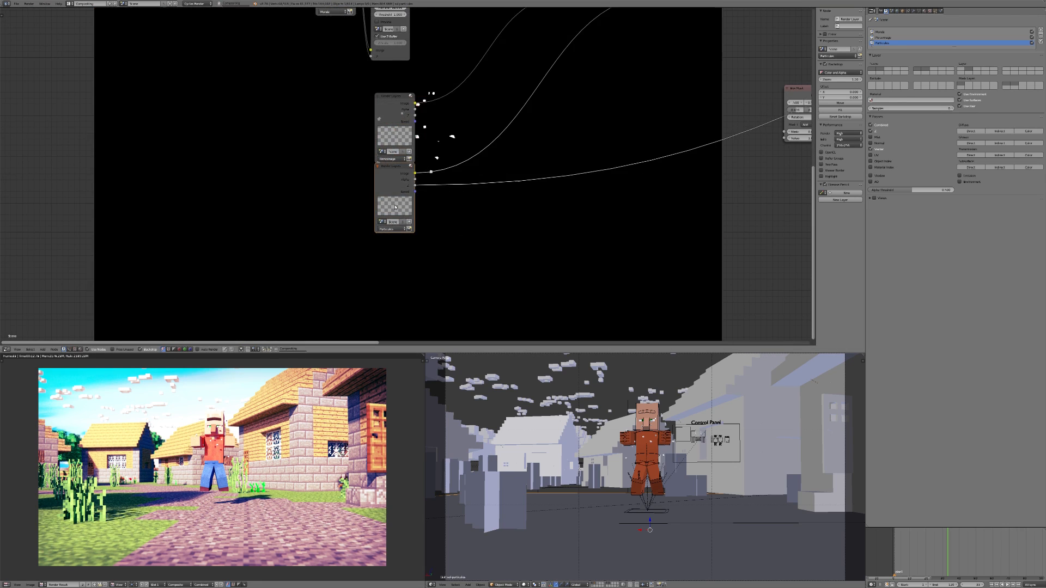
pyautogui.keyDown('ctrl'); pyautogui.keyDown('shift'); pyautogui.click(395, 207); pyautogui.keyUp('shift'); pyautogui.keyUp('ctrl')
pyautogui.moveTo(535, 90); pyautogui.dragTo(427, 211, button='middle')
pyautogui.scroll(3, 402, 103)
pyautogui.scroll(-4, 402, 103)
pyautogui.scroll(-4, 441, 196)
pyautogui.scroll(2, 444, 193)
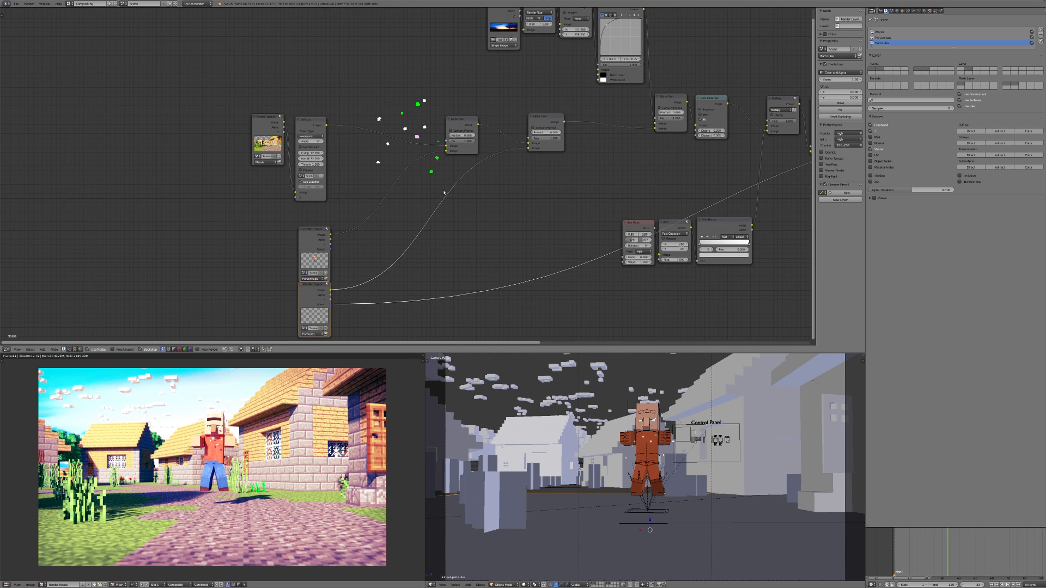
# Insert a Vector Blur node on the Particules image link and connect that layer's Z and Speed outputs to it.
pyautogui.hotkey('shift', 'a')
pyautogui.click(464, 240)
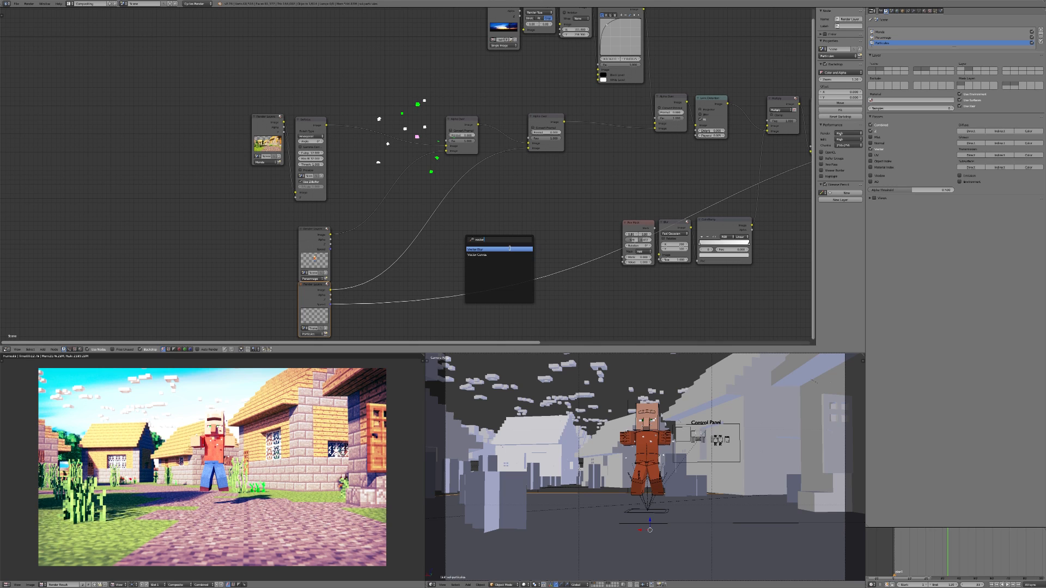
pyautogui.click(510, 249)
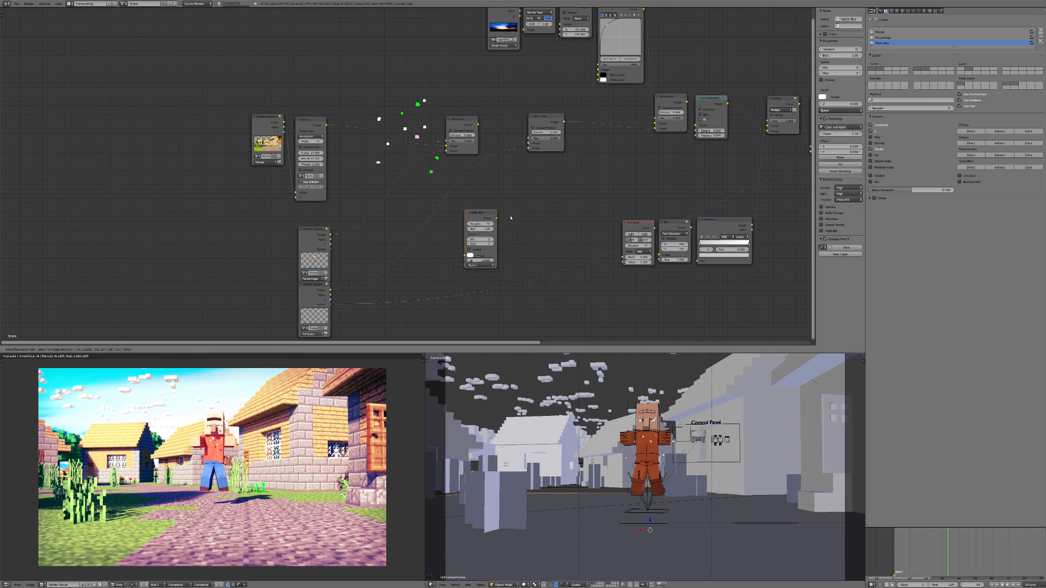
pyautogui.click(448, 242)
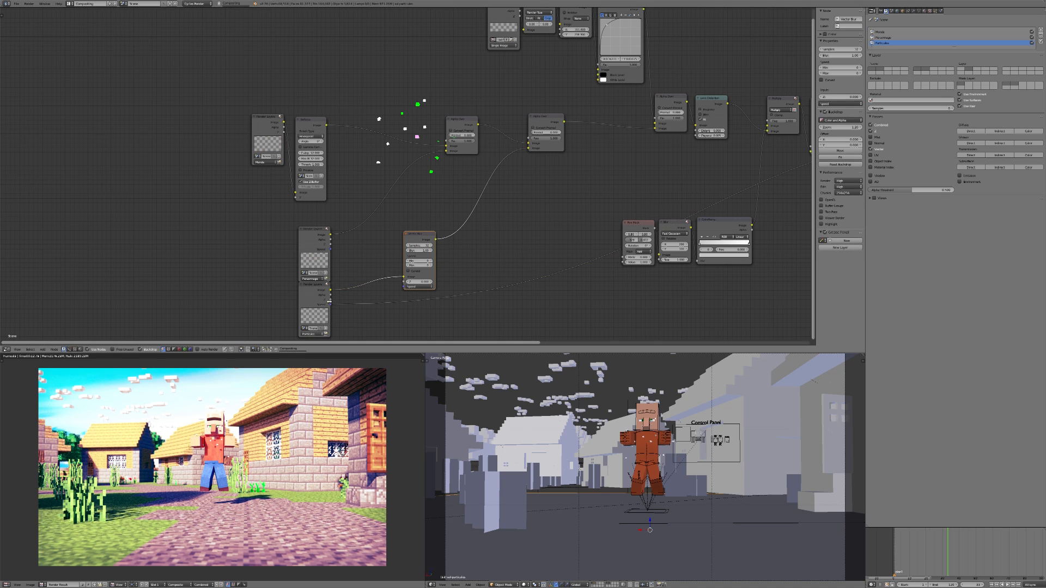
pyautogui.moveTo(329, 301); pyautogui.dragTo(409, 284)
pyautogui.moveTo(330, 306); pyautogui.dragTo(404, 287)
pyautogui.keyDown('ctrl'); pyautogui.keyDown('shift'); pyautogui.click(418, 236); pyautogui.keyUp('shift'); pyautogui.keyUp('ctrl')
# Move to a slightly later frame in the timeline and render it.
pyautogui.moveTo(421, 208)
pyautogui.mouseDown(button='middle')
pyautogui.moveTo(445, 258)
pyautogui.moveTo(413, 204)
pyautogui.mouseUp(button='middle')
pyautogui.scroll(-1, 445, 259)
pyautogui.scroll(-2, 445, 259)
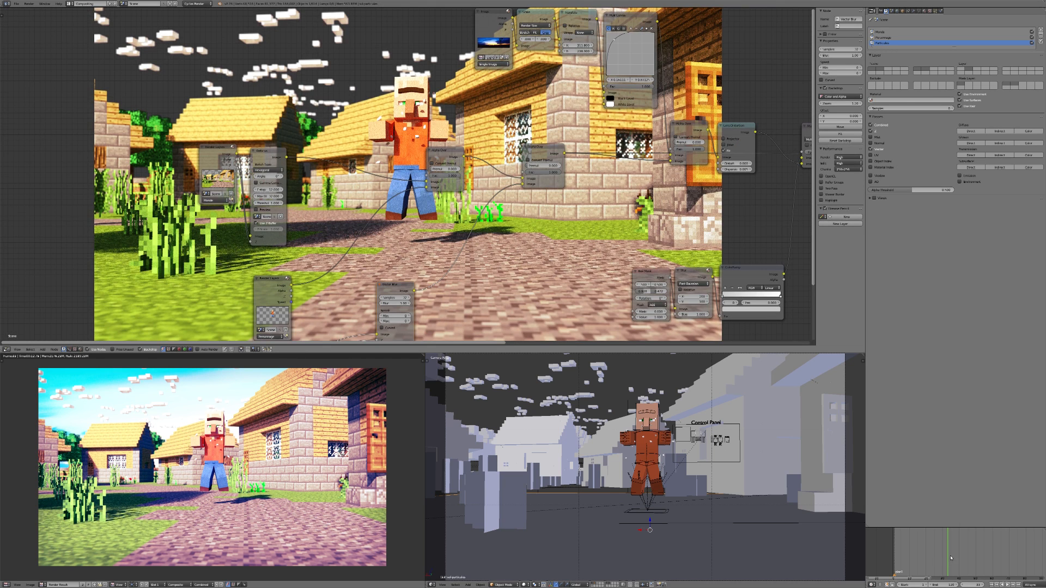
pyautogui.moveTo(951, 558); pyautogui.dragTo(961, 558)
pyautogui.press('F12')
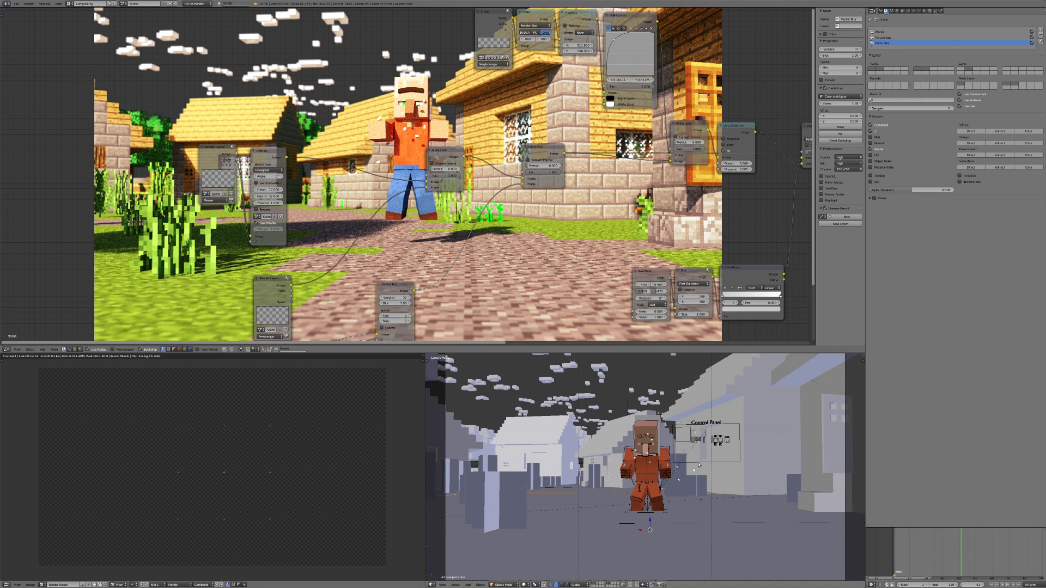
# Examine the motion-blurred particles around the character on the backdrop, both close up and in the wider village view.
pyautogui.moveTo(382, 323); pyautogui.dragTo(435, 261, button='middle')
pyautogui.scroll(4, 481, 184)
pyautogui.scroll(4, 436, 261)
pyautogui.hotkey('alt', 'v')
pyautogui.hotkey('alt', 'v')
pyautogui.hotkey('alt', 'v')
pyautogui.hotkey('alt', 'v')
pyautogui.hotkey('alt', 'v')
pyautogui.hotkey('alt', 'v')
pyautogui.hotkey('alt', 'v')
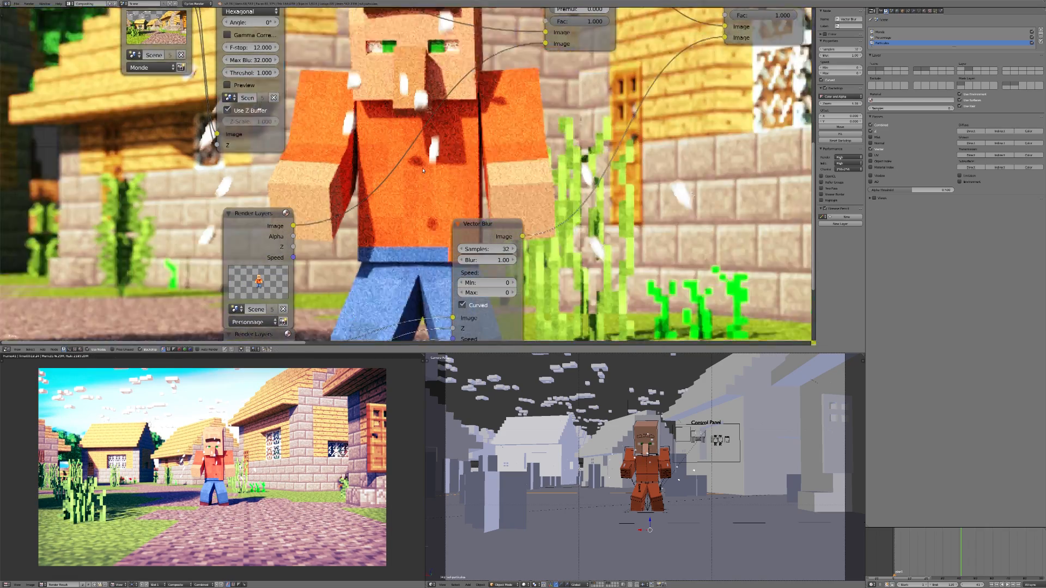
pyautogui.hotkey('alt', 'v')
pyautogui.hotkey('alt', 'v')
pyautogui.scroll(-3, 291, 275)
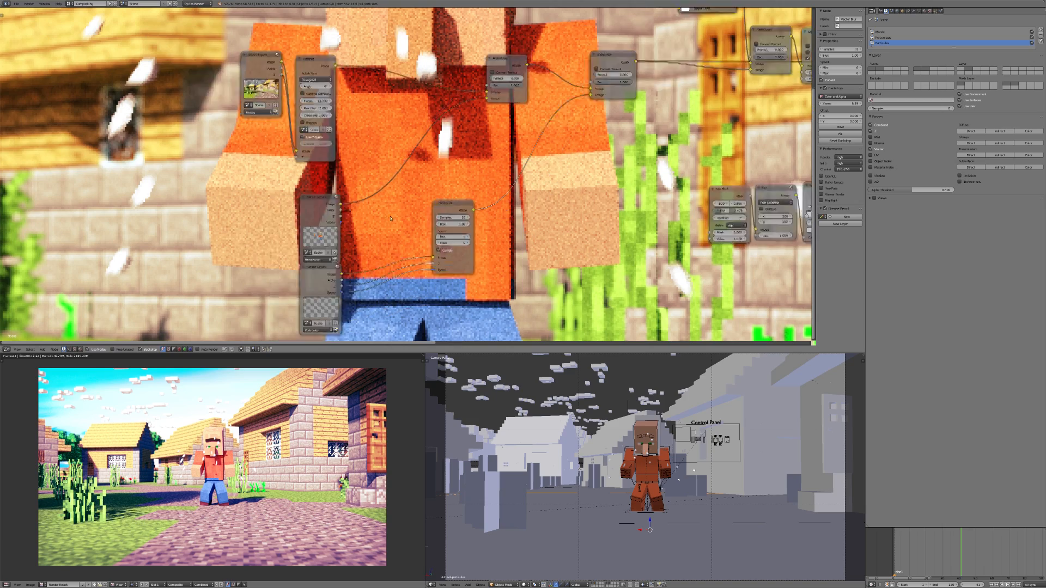
pyautogui.scroll(-1, 388, 198)
pyautogui.hotkey('alt', 'v')
pyautogui.hotkey('alt', 'v')
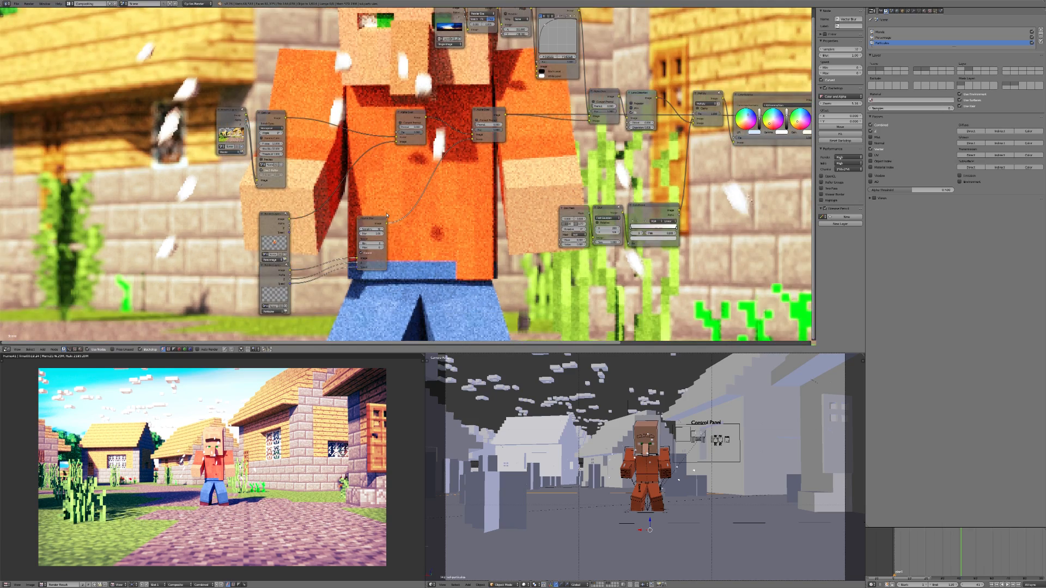
pyautogui.hotkey('alt', 'v')
pyautogui.hotkey('alt', 'v')
pyautogui.press('v')
pyautogui.press('v')
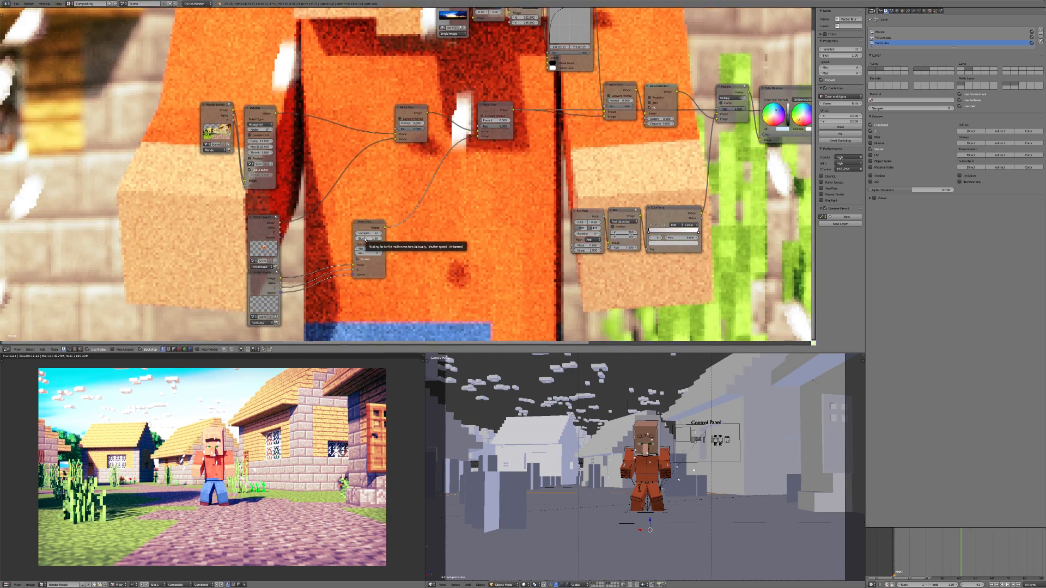
pyautogui.scroll(-1, 632, 64)
pyautogui.scroll(2, 369, 260)
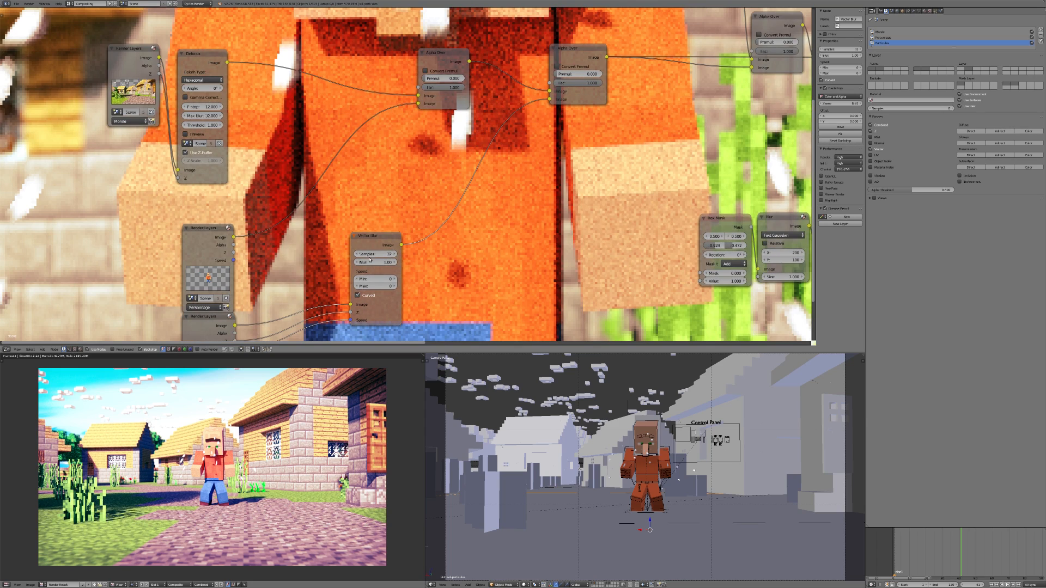
pyautogui.press('Return')
pyautogui.press('v')
pyautogui.press('v')
pyautogui.press('v')
pyautogui.press('v')
pyautogui.scroll(-5, 447, 162)
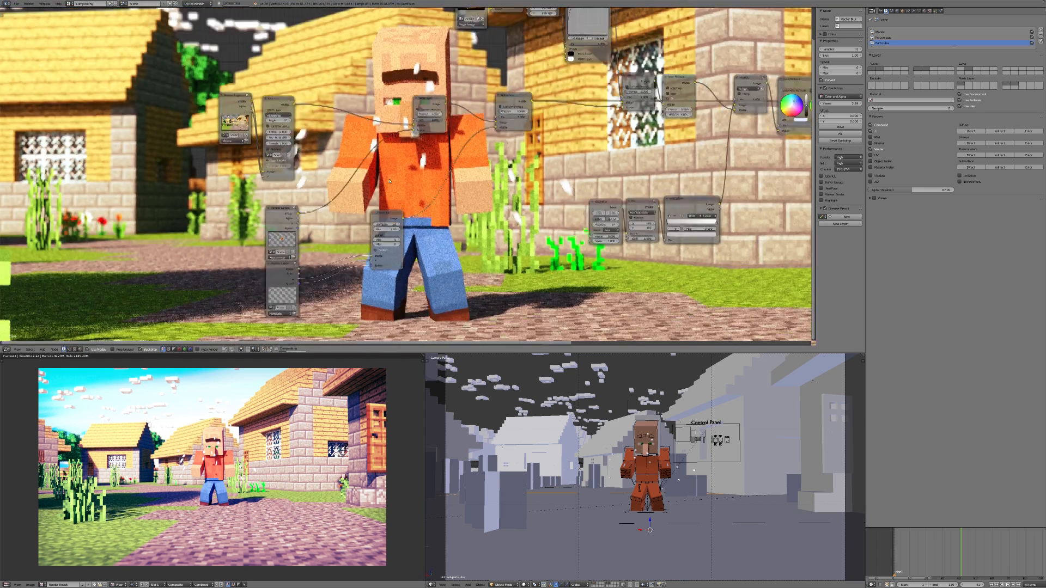
pyautogui.press('v')
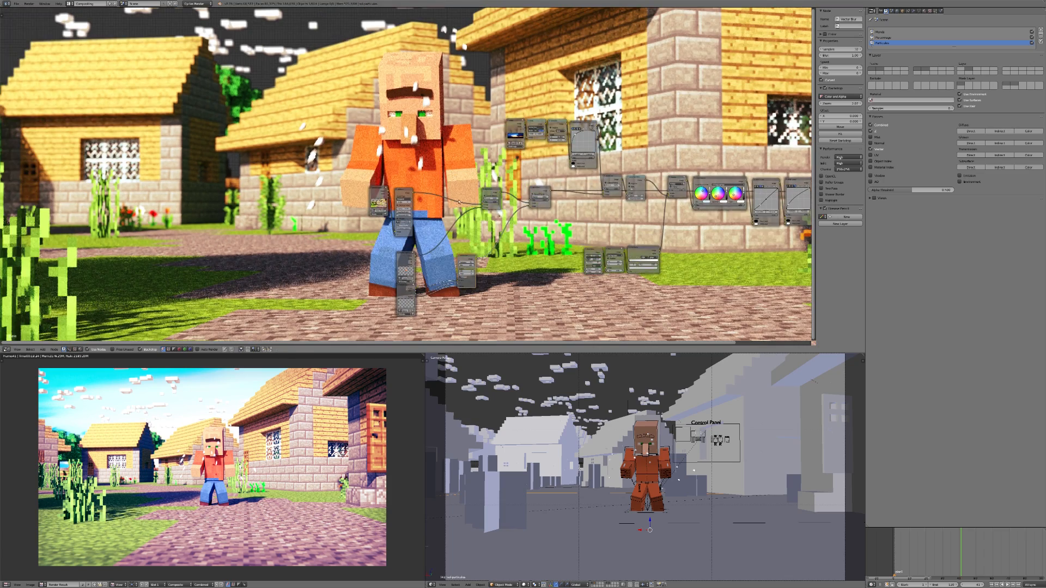
pyautogui.scroll(2, 472, 268)
pyautogui.scroll(2, 472, 280)
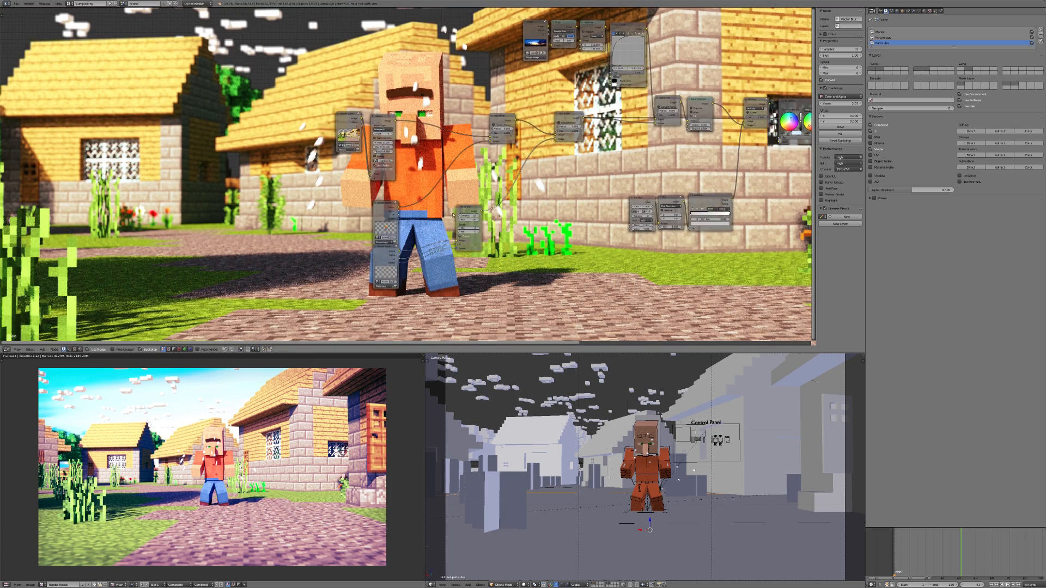
# Move the Personnage Render Layers node well away from the other compositing nodes.
pyautogui.click(382, 220)
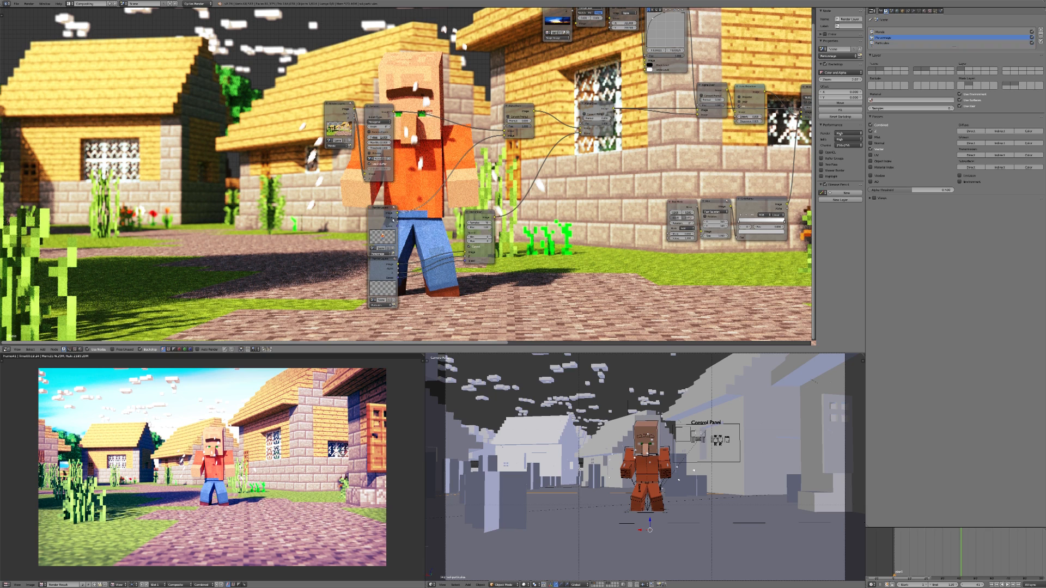
pyautogui.moveTo(382, 220); pyautogui.dragTo(92, 119)
pyautogui.scroll(-3, 435, 229)
pyautogui.press('KP_Decimal')
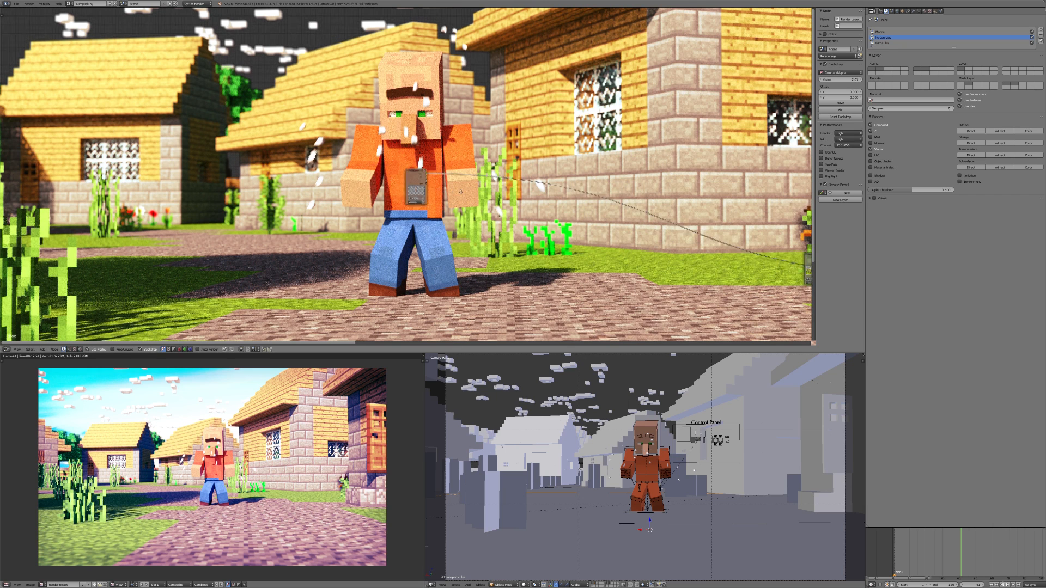
# Insert a Vector Blur node on the Personnage image link, connect its Z and Speed inputs, and preview the blurred character.
pyautogui.hotkey('shift', 'a')
pyautogui.click(439, 178)
pyautogui.write('vec')
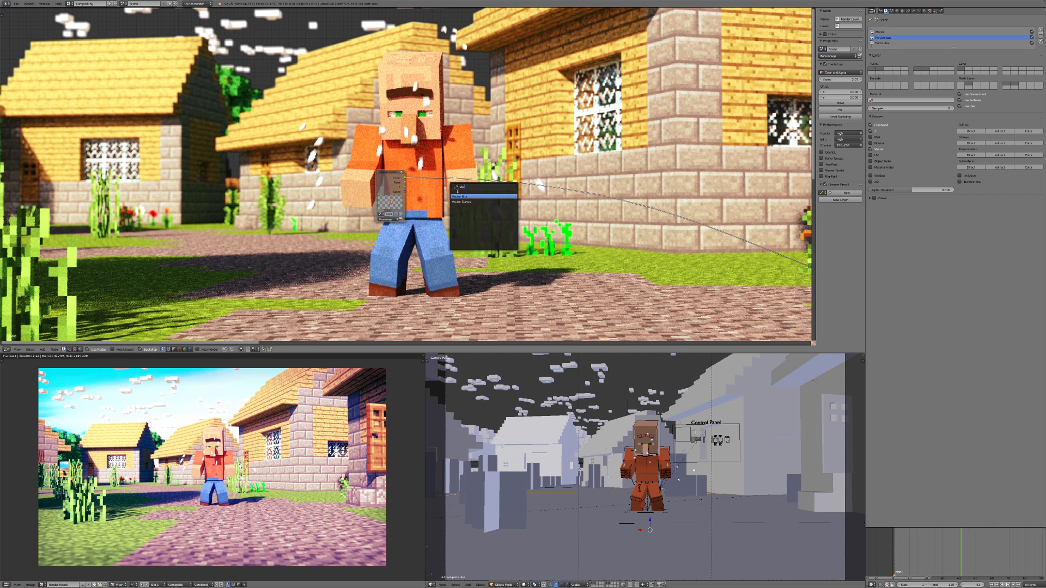
pyautogui.click(465, 195)
pyautogui.click(459, 175)
pyautogui.scroll(3, 506, 171)
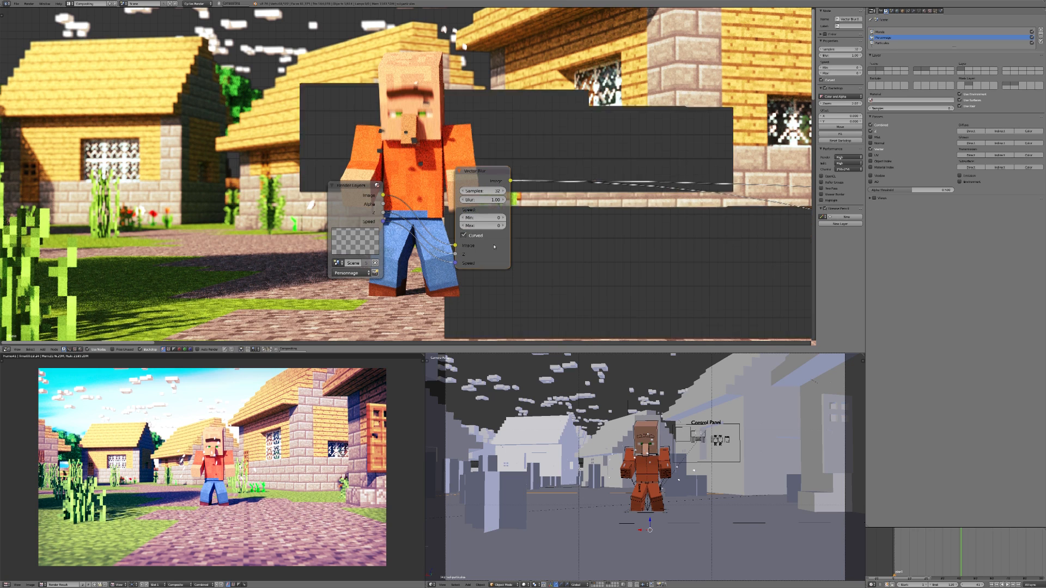
pyautogui.scroll(-2, 416, 77)
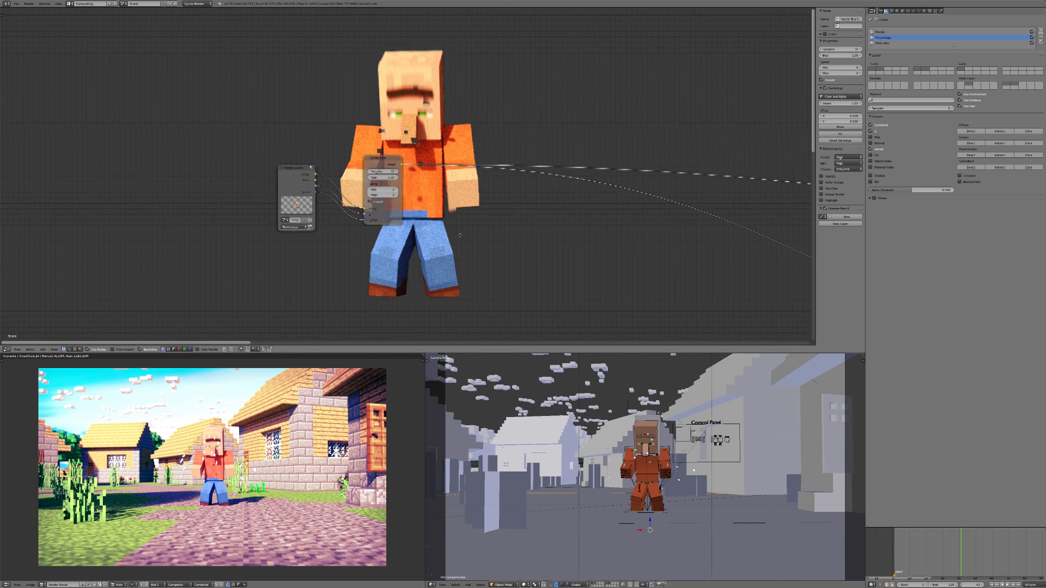
# Move the character's Vector Blur node farther away from the Personnage Render Layers node.
pyautogui.press('g')
pyautogui.click(589, 275)
pyautogui.moveTo(365, 227); pyautogui.dragTo(405, 146, button='middle')
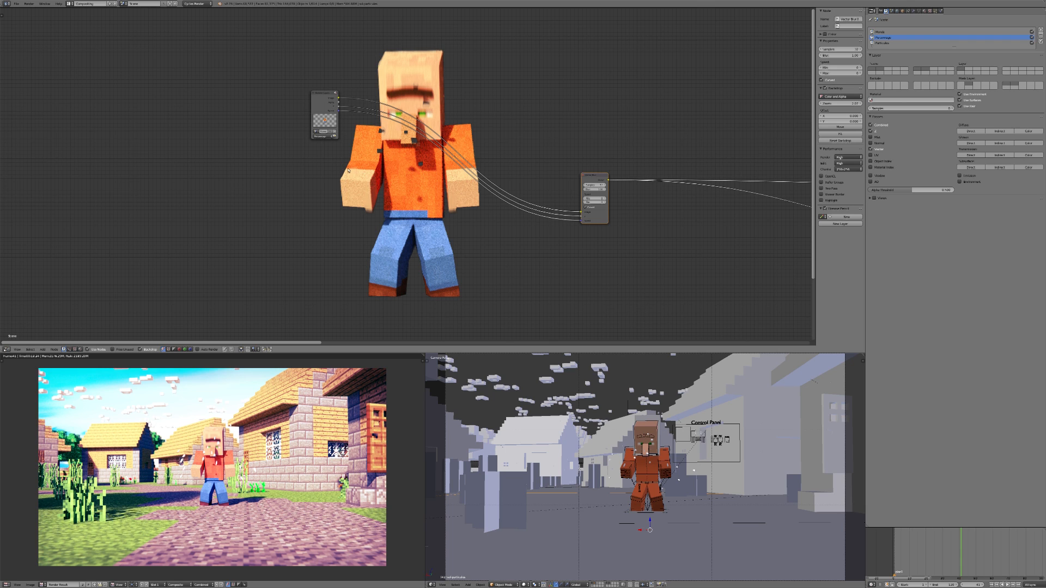
pyautogui.scroll(2, 362, 179)
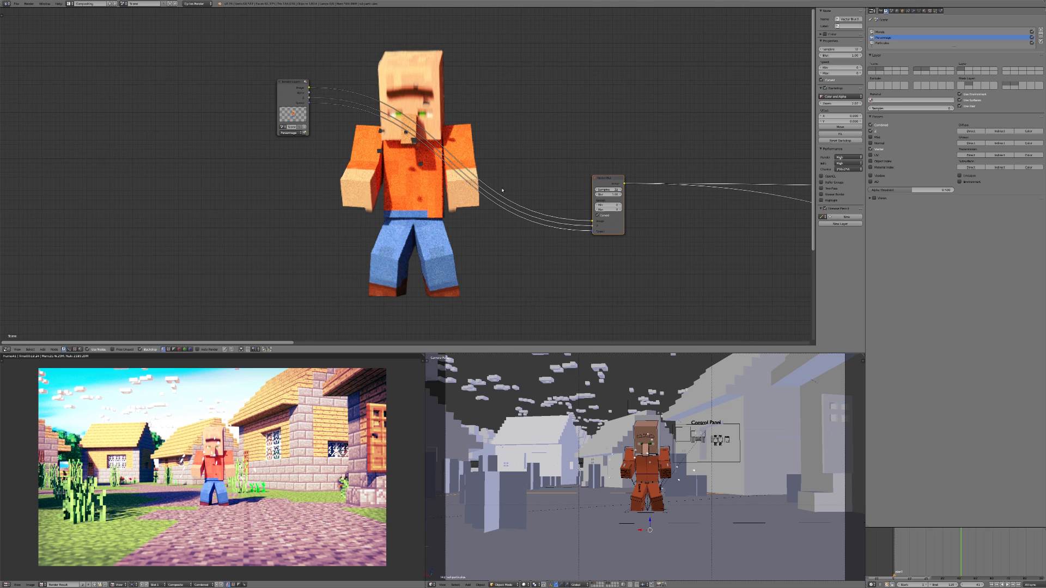
# Insert a Reroute node on the Personnage Speed link below the Render Layers node and lower the Vector Blur node to match.
pyautogui.hotkey('shift', 'a')
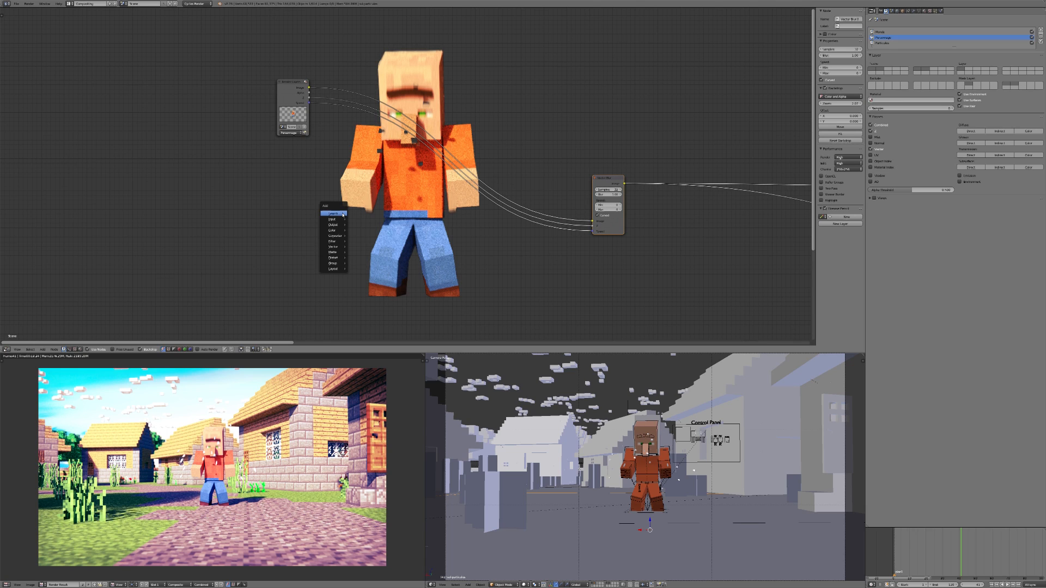
pyautogui.click(343, 213)
pyautogui.write('re')
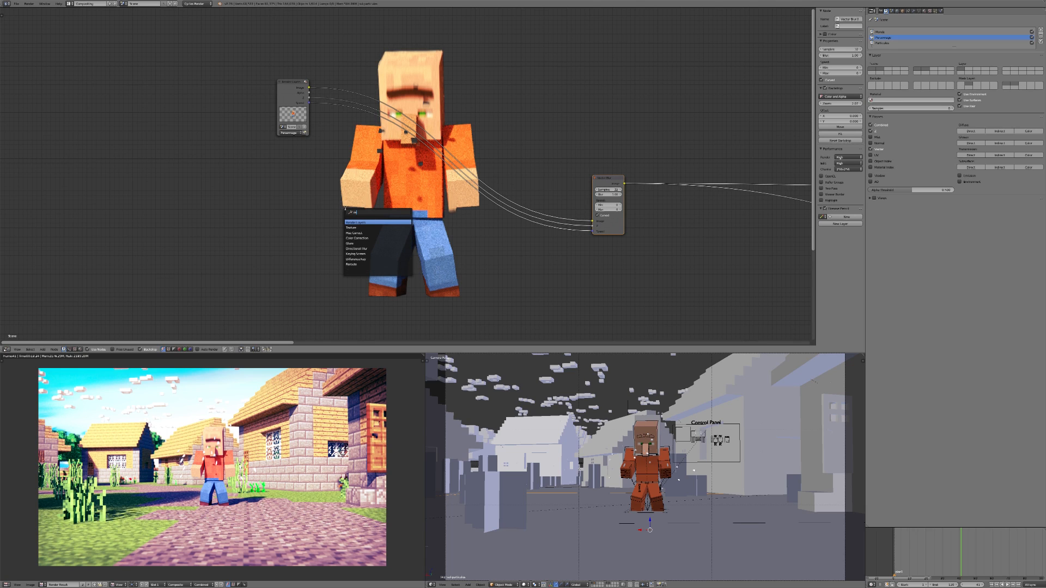
pyautogui.write('r')
pyautogui.click(360, 223)
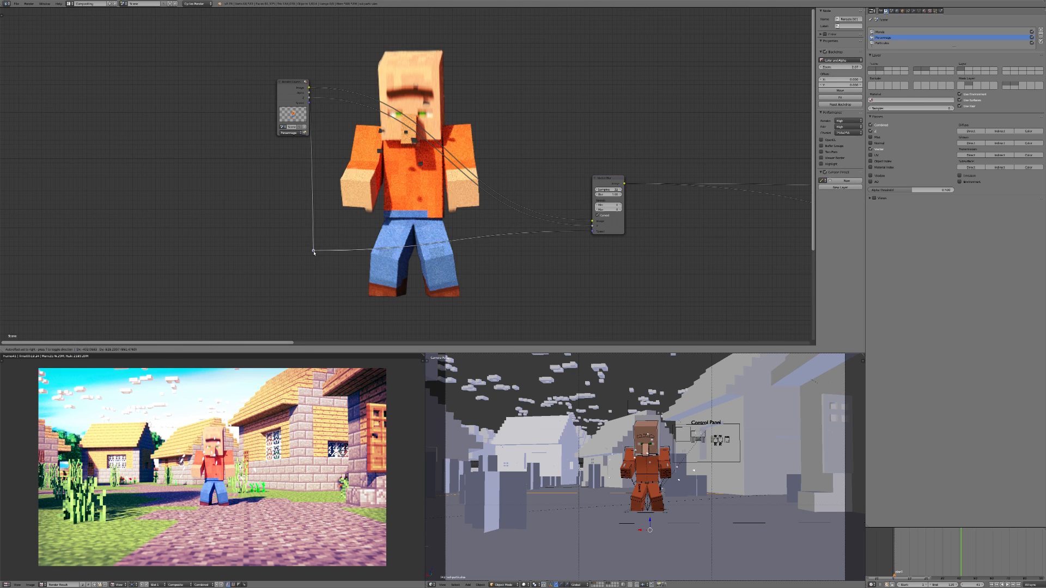
pyautogui.click(321, 284)
pyautogui.moveTo(608, 178); pyautogui.dragTo(610, 232)
# Insert a second Reroute node on the Personnage Z link and place it beside the Speed reroute.
pyautogui.hotkey('shift', 'a')
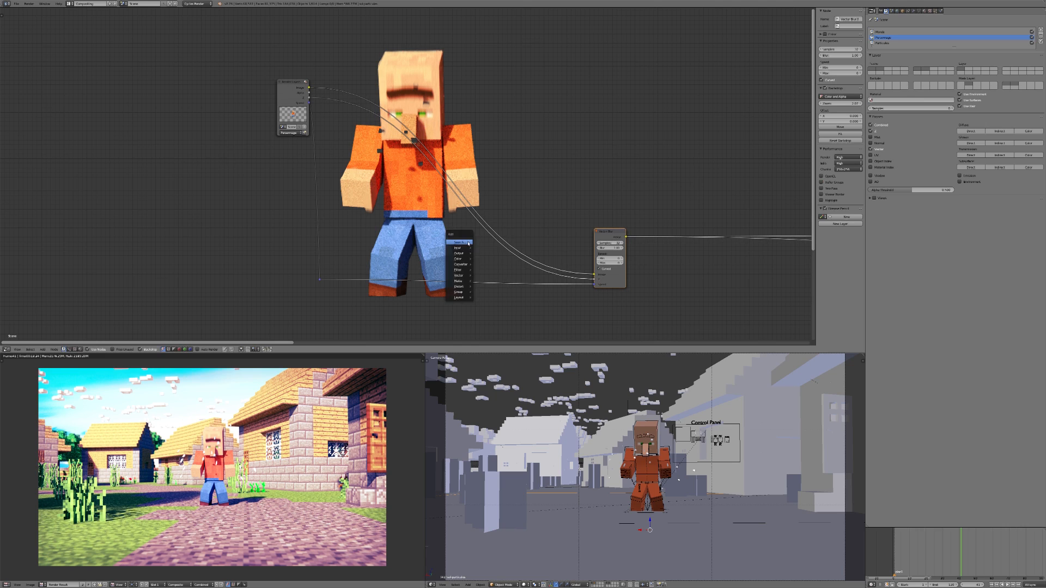
pyautogui.click(469, 241)
pyautogui.click(481, 252)
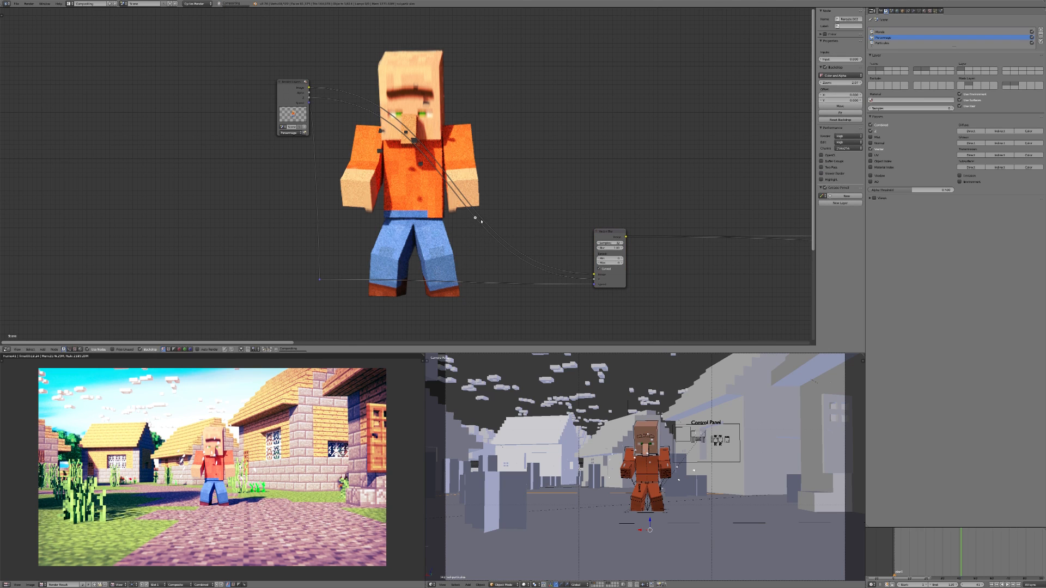
pyautogui.click(321, 278)
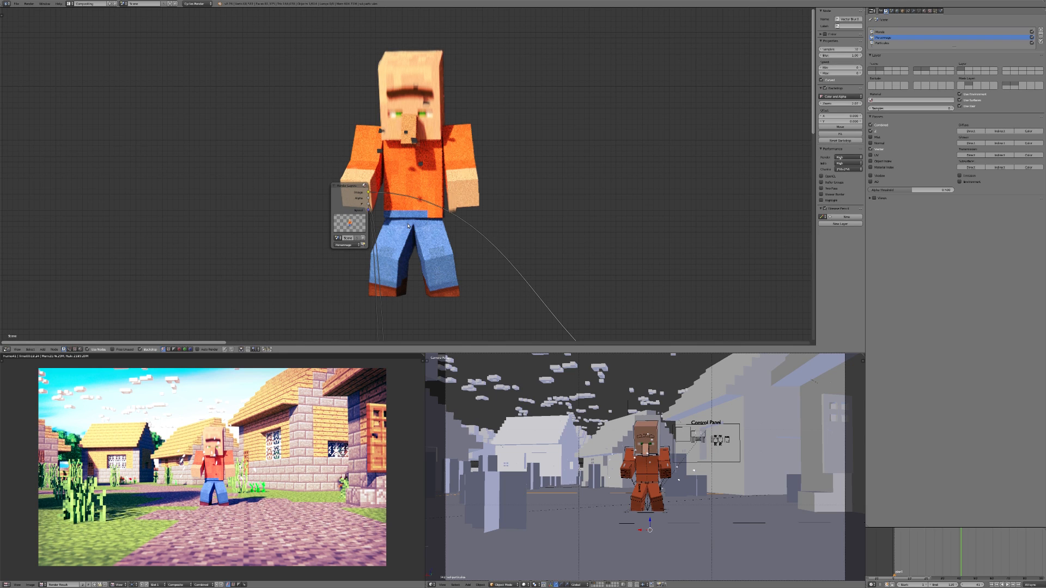
# Move to an earlier frame in the timeline and save the Blender file.
pyautogui.moveTo(919, 544); pyautogui.dragTo(942, 548)
pyautogui.hotkey('ctrl', 's')
pyautogui.click(942, 548)
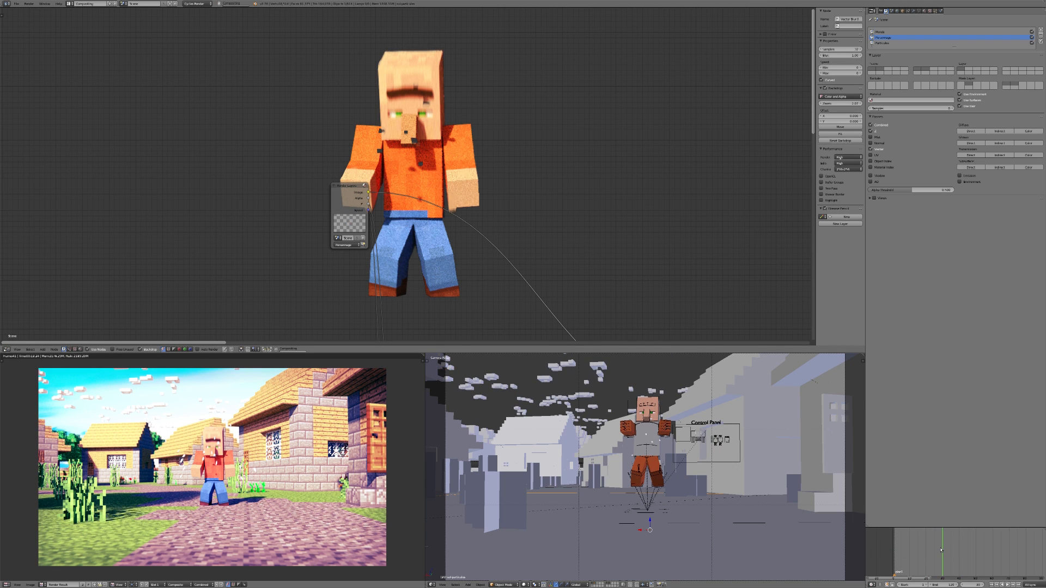
# Insert a Gamma node on the Personnage image link before the Vector Blur node and preview its output.
pyautogui.scroll(2, 424, 184)
pyautogui.scroll(3, 425, 184)
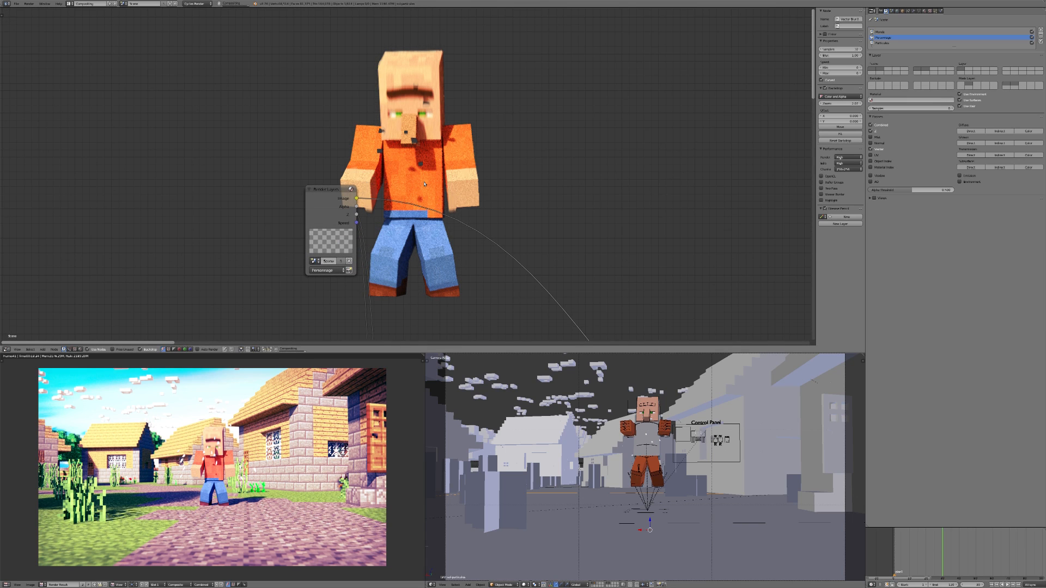
pyautogui.hotkey('shift', 'a')
pyautogui.click(424, 181)
pyautogui.write('ga')
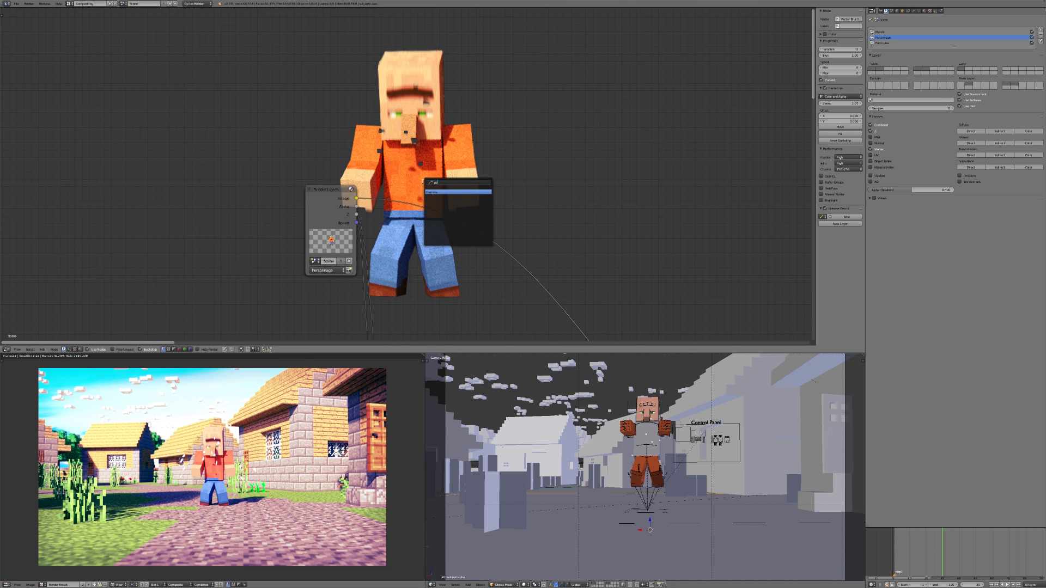
pyautogui.click(441, 192)
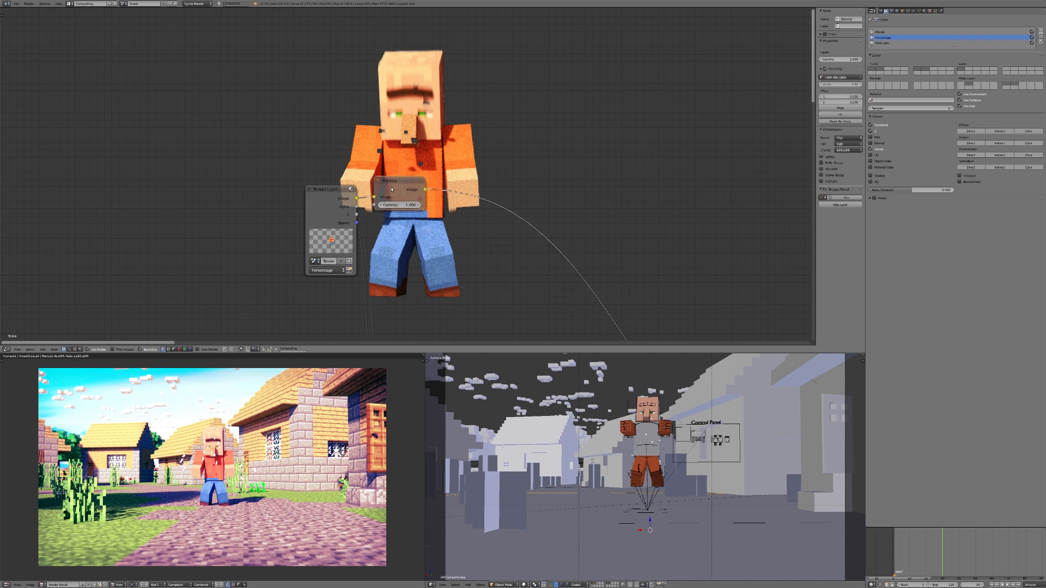
pyautogui.click(410, 188)
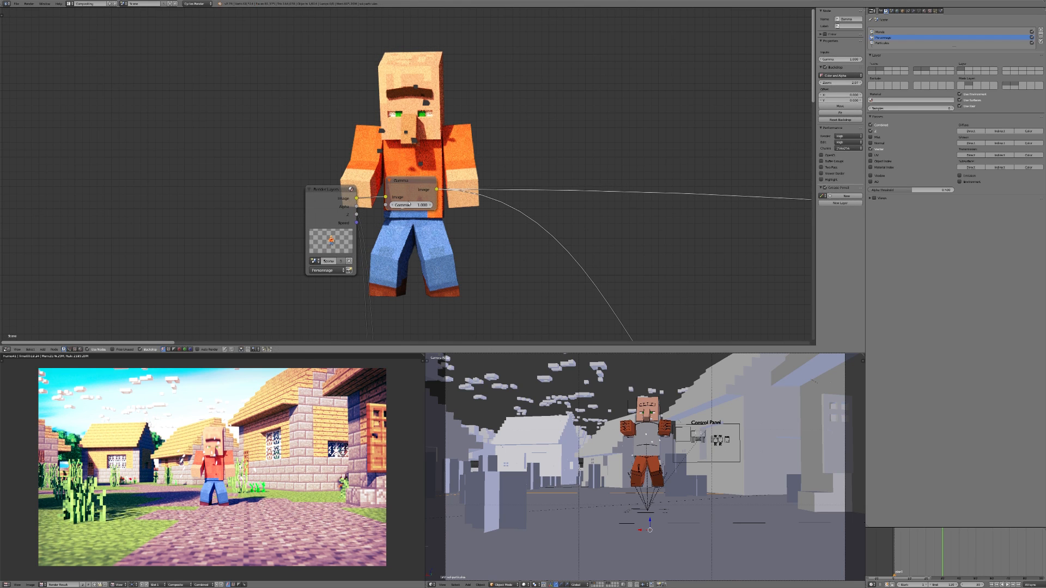
# Try raising the Gamma node's value above 1 to darken the character.
pyautogui.click(430, 207)
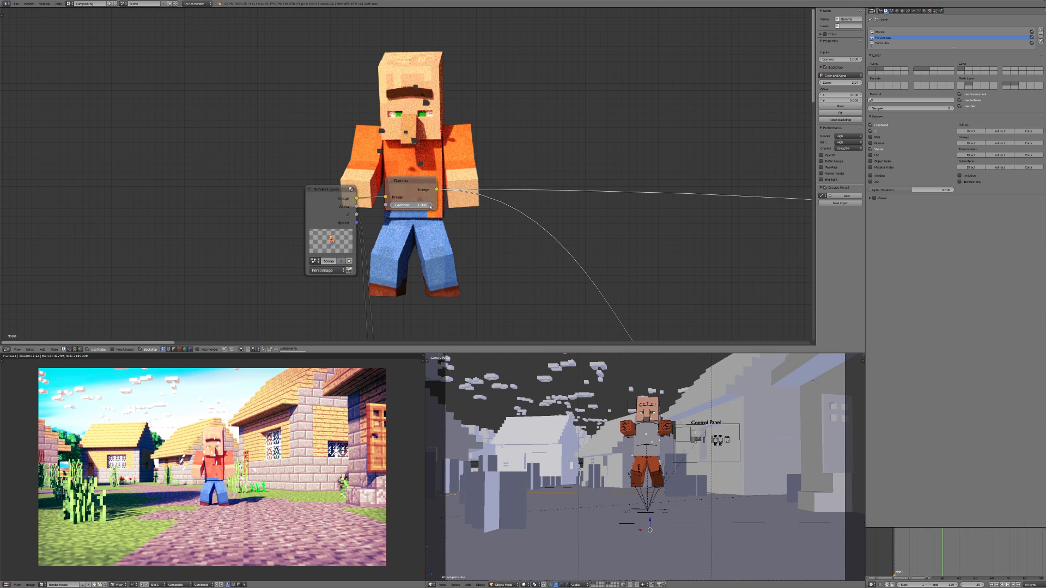
pyautogui.click(431, 207)
pyautogui.click(430, 206)
pyautogui.click(430, 207)
pyautogui.click(430, 206)
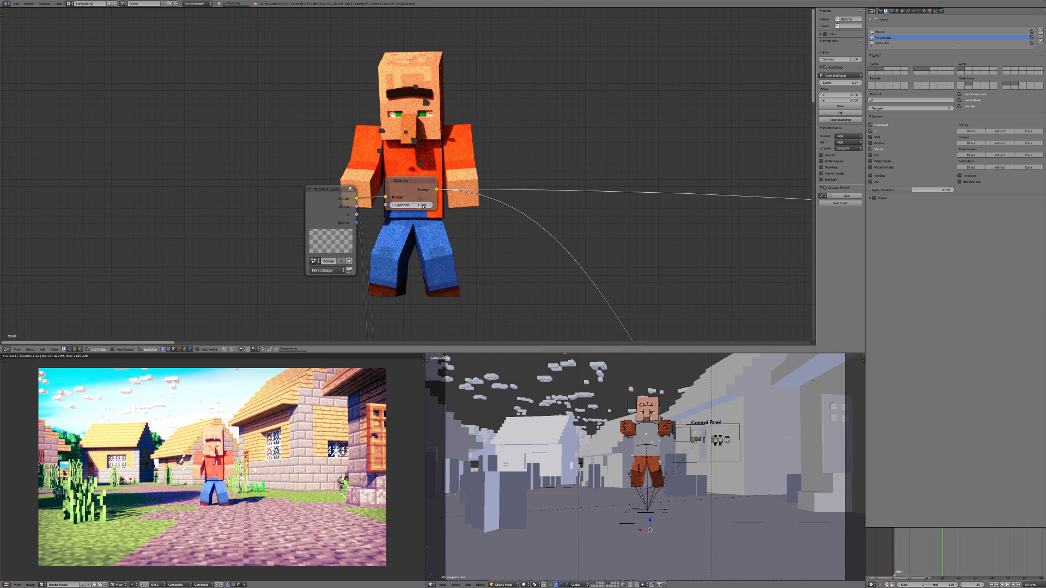
# Try lowering the Gamma node's value to about 0 to brighten the character.
pyautogui.click(411, 207)
pyautogui.write('0.7')
pyautogui.press('Return')
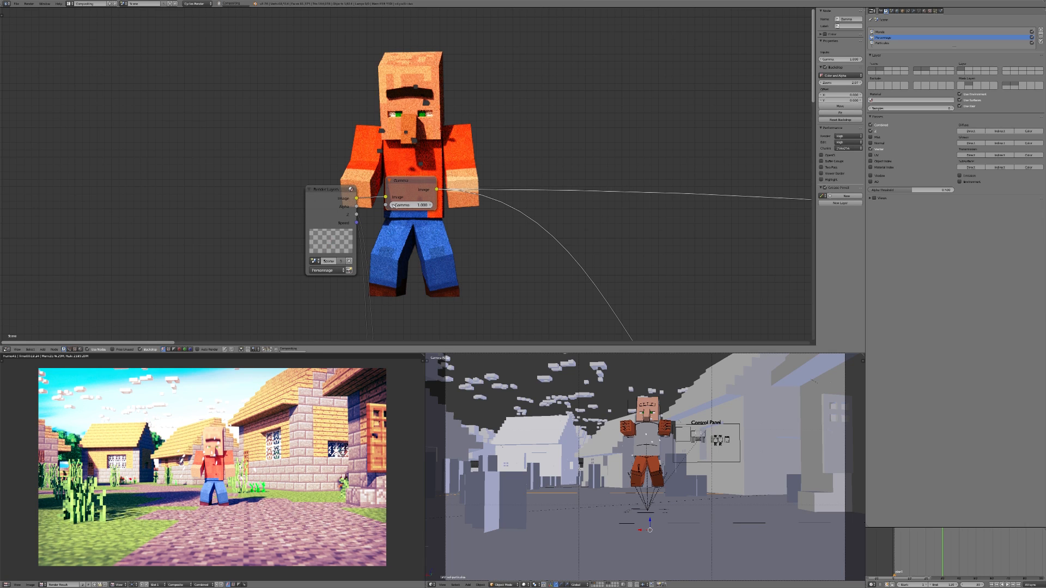
pyautogui.click(393, 205)
pyautogui.click(392, 205)
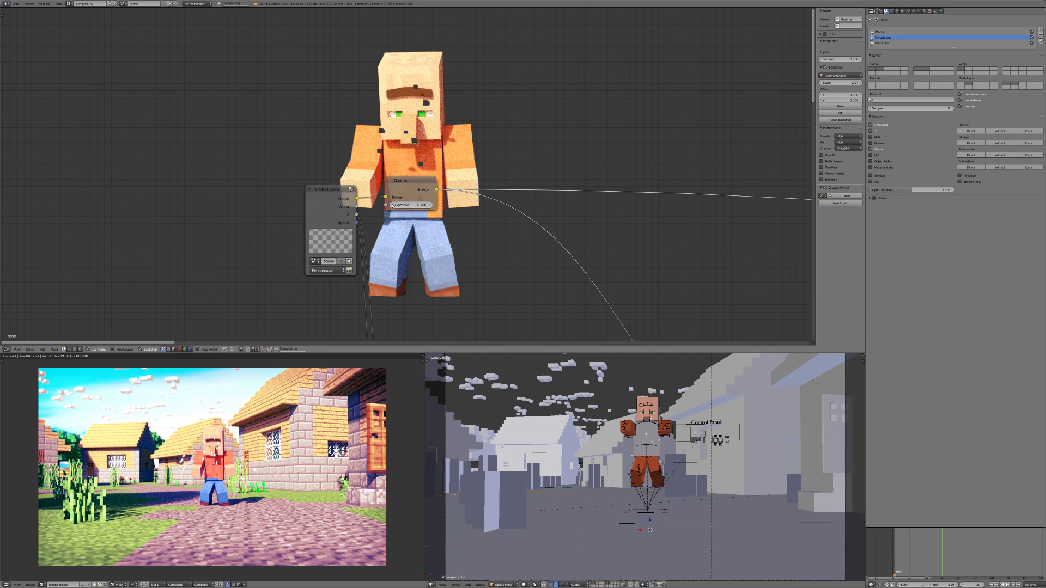
pyautogui.click(392, 205)
pyautogui.click(393, 206)
pyautogui.click(392, 205)
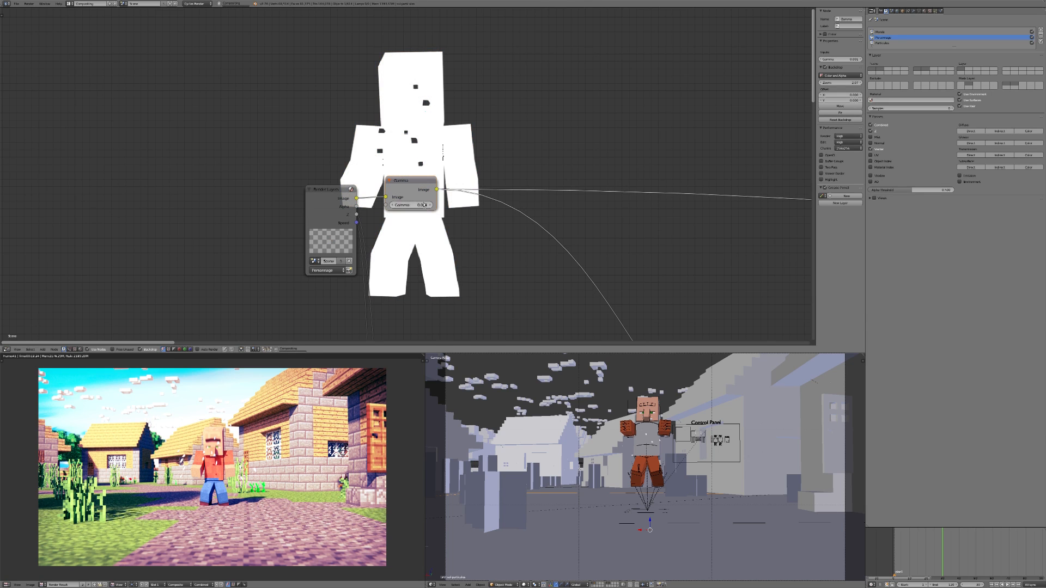
pyautogui.moveTo(395, 155); pyautogui.dragTo(386, 201, button='middle')
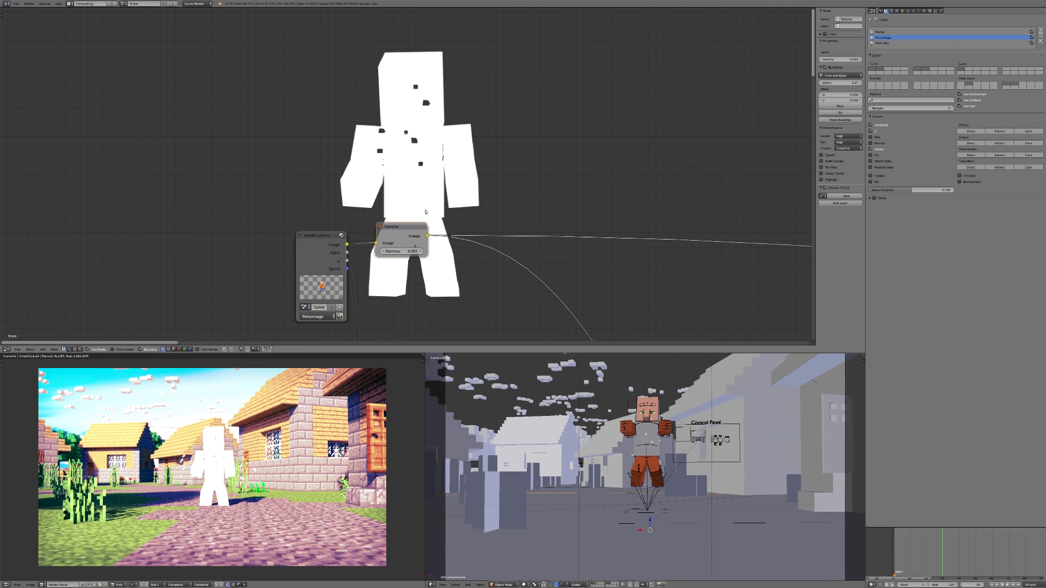
pyautogui.scroll(-3, 409, 205)
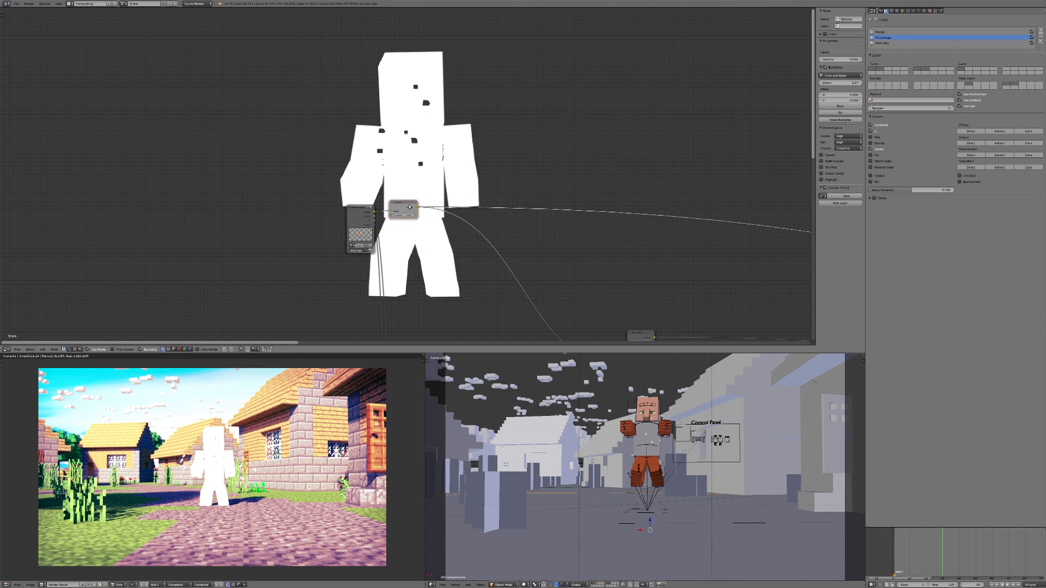
# Set the Gamma node's value to 1.
pyautogui.scroll(2, 409, 206)
pyautogui.click(399, 240)
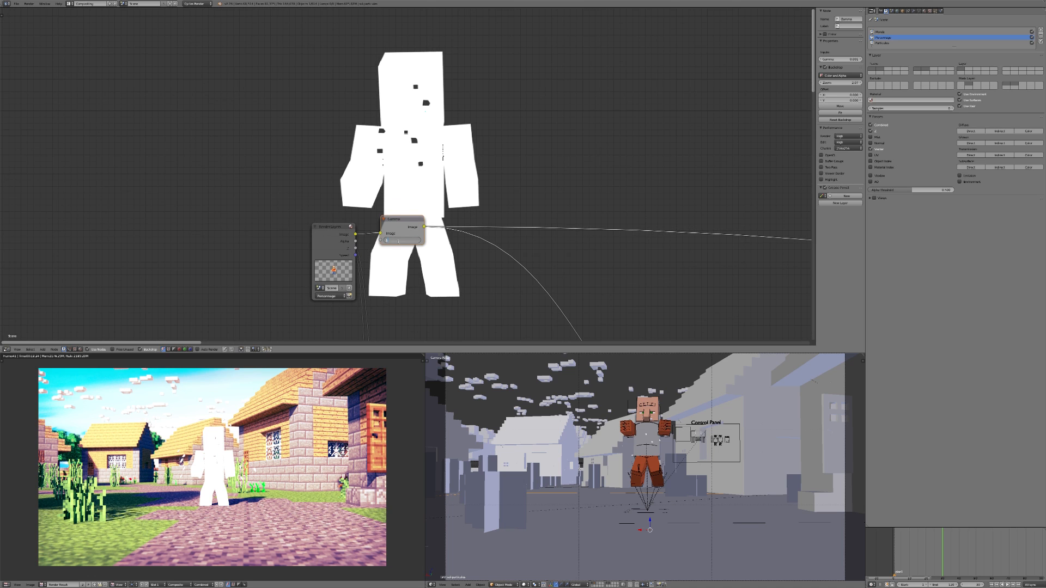
pyautogui.write('1')
pyautogui.press('Return')
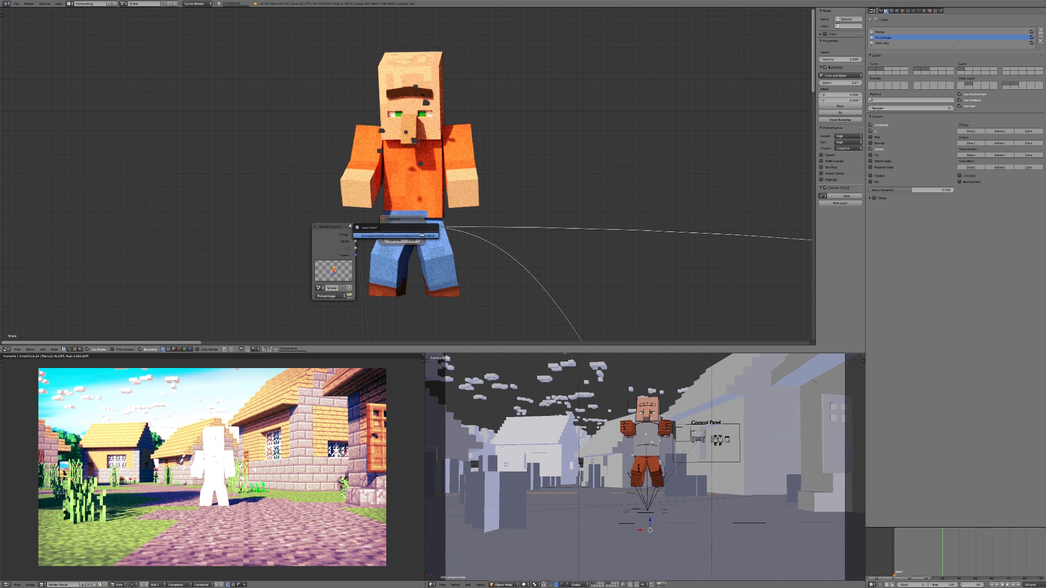
# Link the Personnage image output directly to the Vector Blur node, bypassing Gamma, and move the Gamma node up out of the way.
pyautogui.scroll(-3, 452, 244)
pyautogui.moveTo(452, 244); pyautogui.dragTo(388, 180, button='middle')
pyautogui.scroll(2, 490, 254)
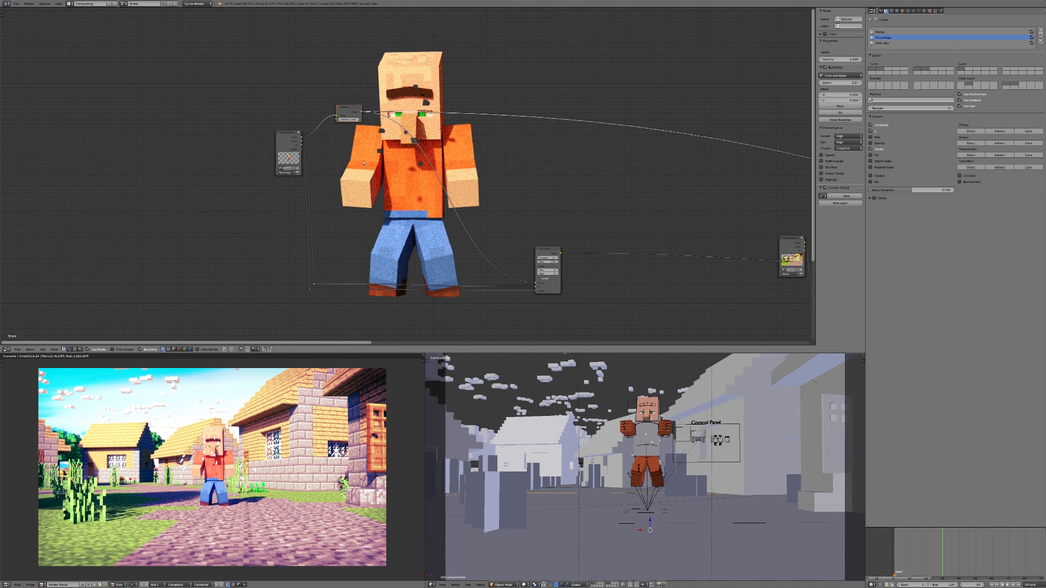
pyautogui.moveTo(304, 139); pyautogui.dragTo(538, 283)
pyautogui.moveTo(349, 113); pyautogui.dragTo(359, 104)
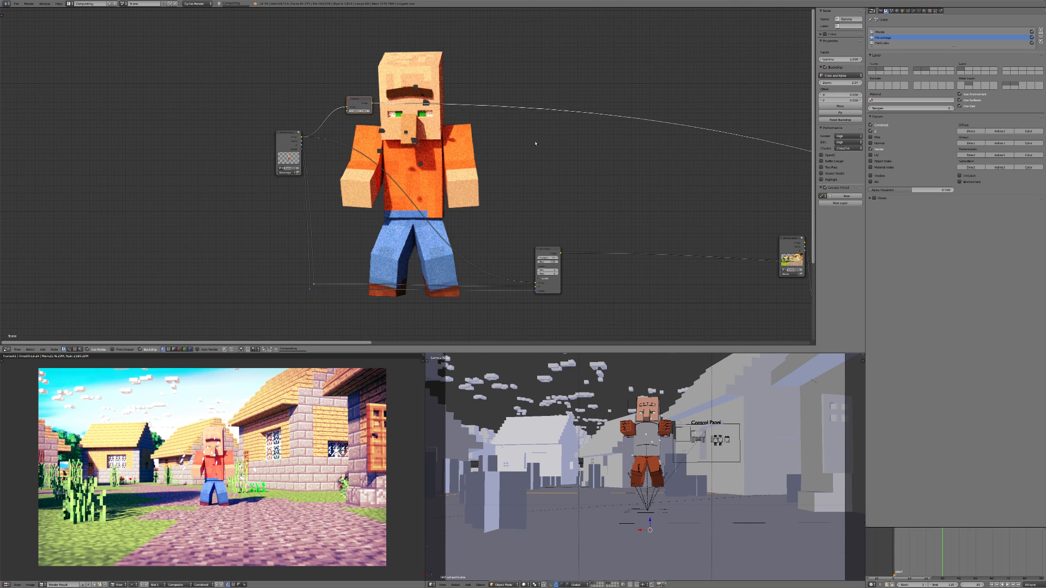
pyautogui.moveTo(400, 128); pyautogui.dragTo(442, 231, button='middle')
pyautogui.scroll(7, 430, 231)
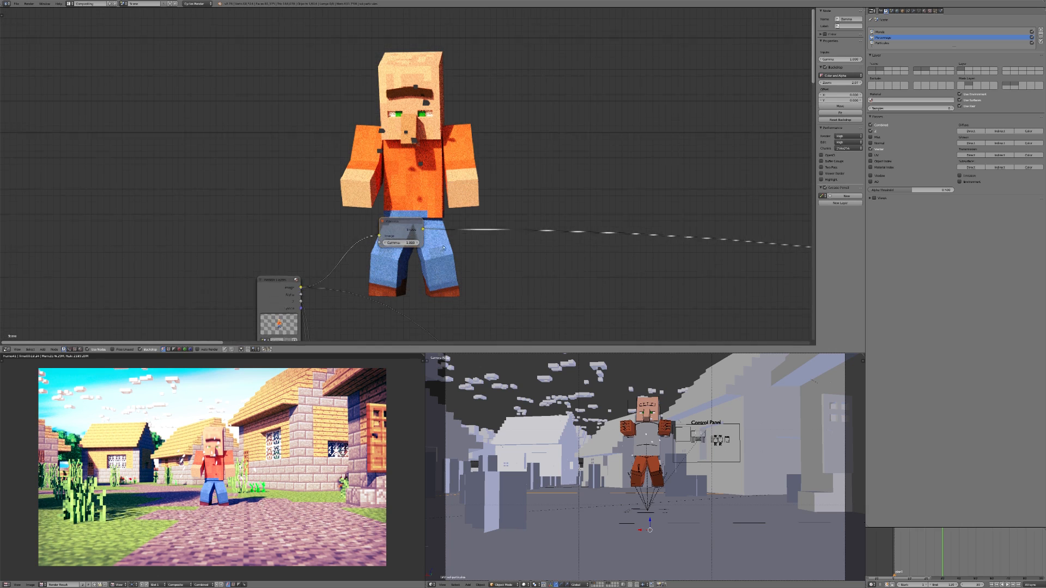
pyautogui.moveTo(408, 233); pyautogui.dragTo(396, 216)
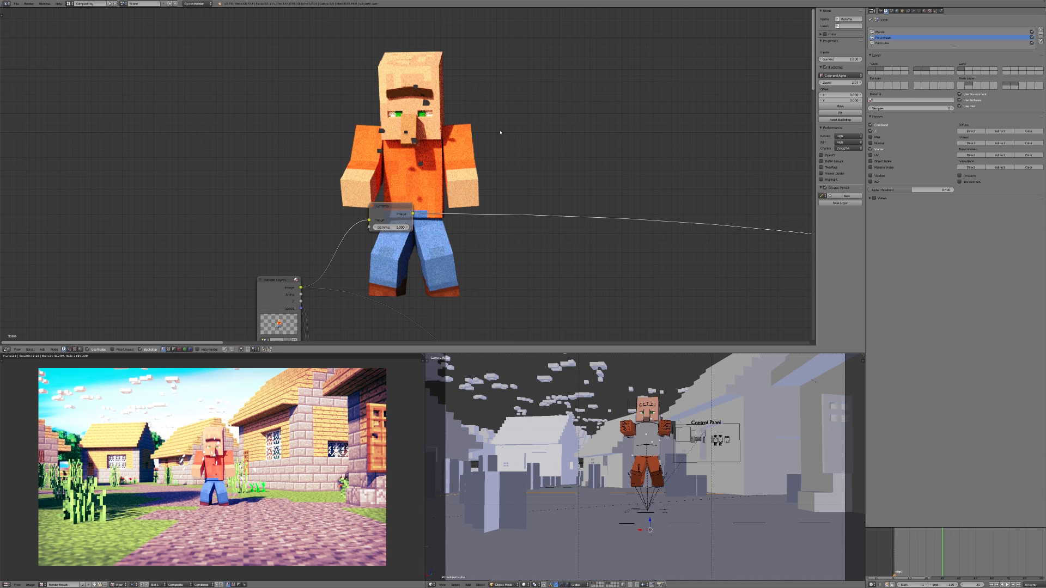
# Insert an Alpha Over node after Gamma, with the character in the second image input over a black first input.
pyautogui.hotkey('shift', 'a')
pyautogui.click(453, 261)
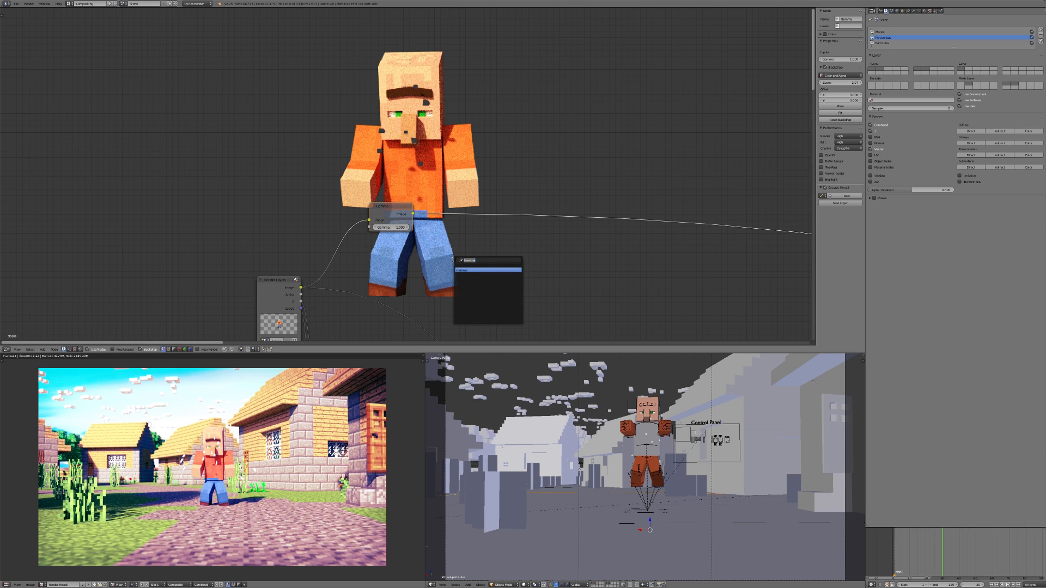
pyautogui.write('alp')
pyautogui.press('Return')
pyautogui.click(453, 229)
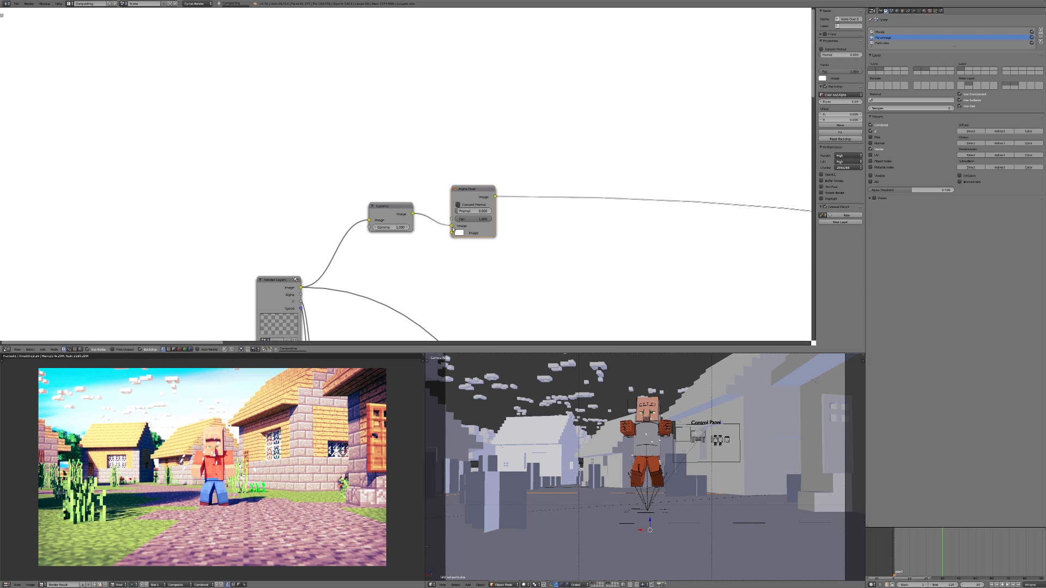
pyautogui.click(459, 231)
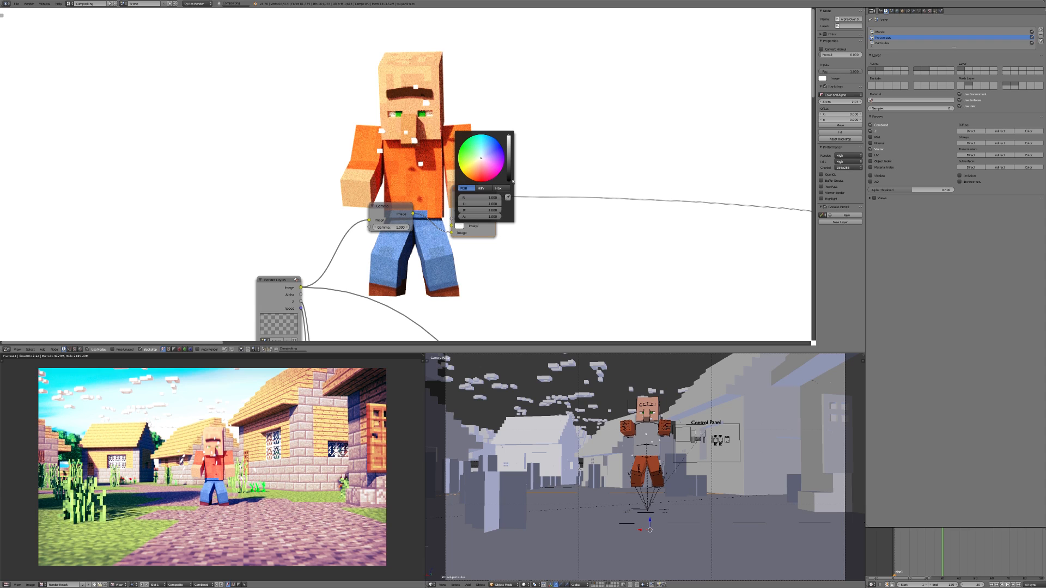
pyautogui.moveTo(510, 178); pyautogui.dragTo(513, 191)
# Resize the backdrop preview to frame the character and save the Blender file.
pyautogui.press('v')
pyautogui.press('v')
pyautogui.press('v')
pyautogui.press('v')
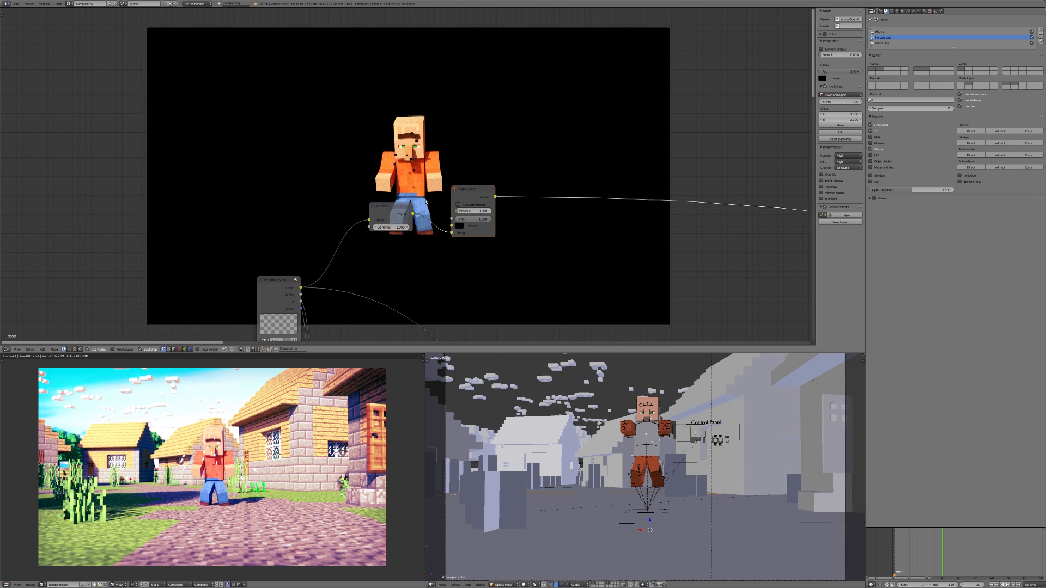
pyautogui.hotkey('alt', 'v')
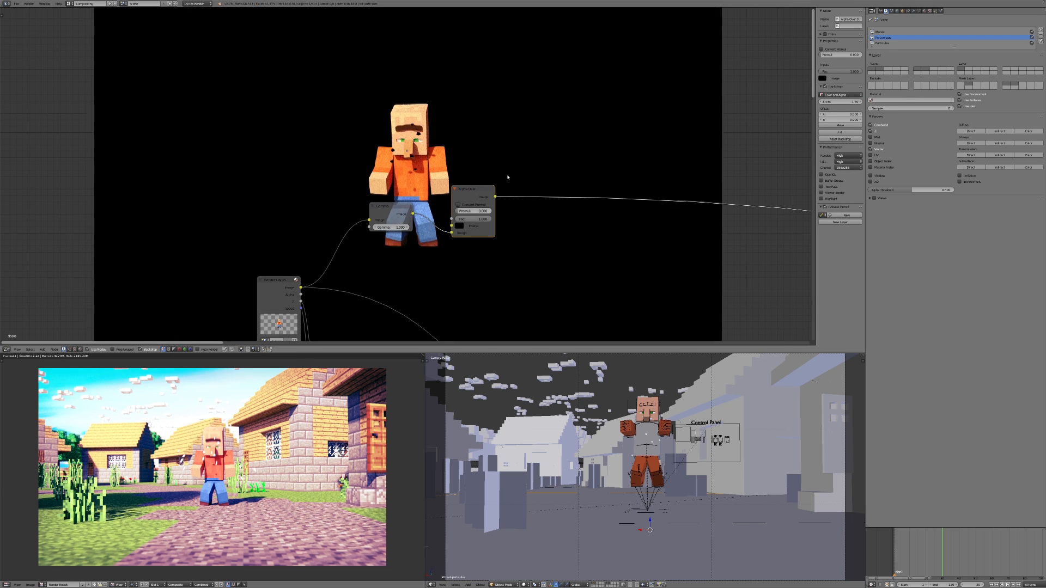
pyautogui.hotkey('alt', 'v')
pyautogui.hotkey('ctrl', 's')
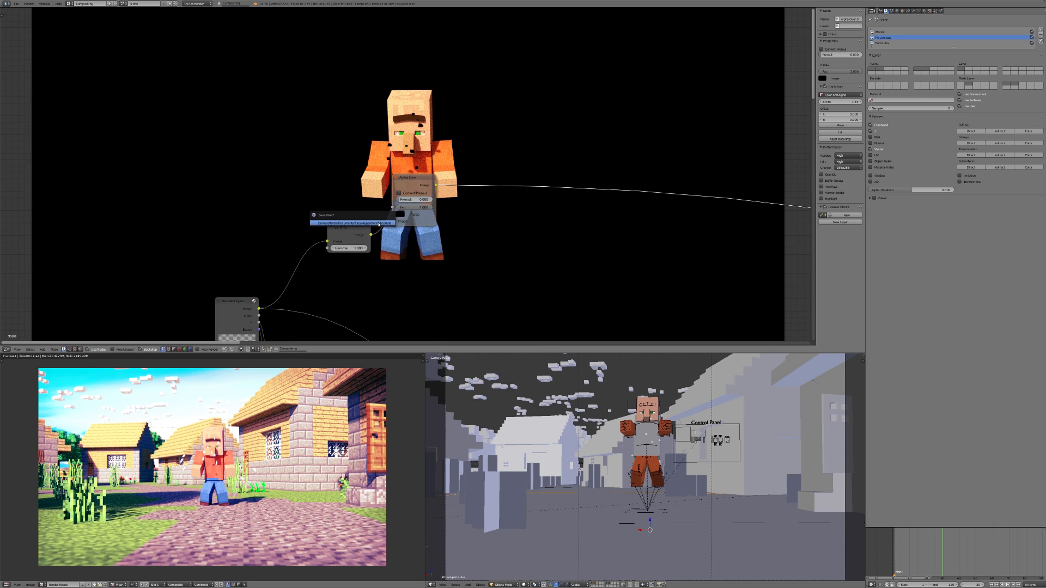
pyautogui.click(385, 222)
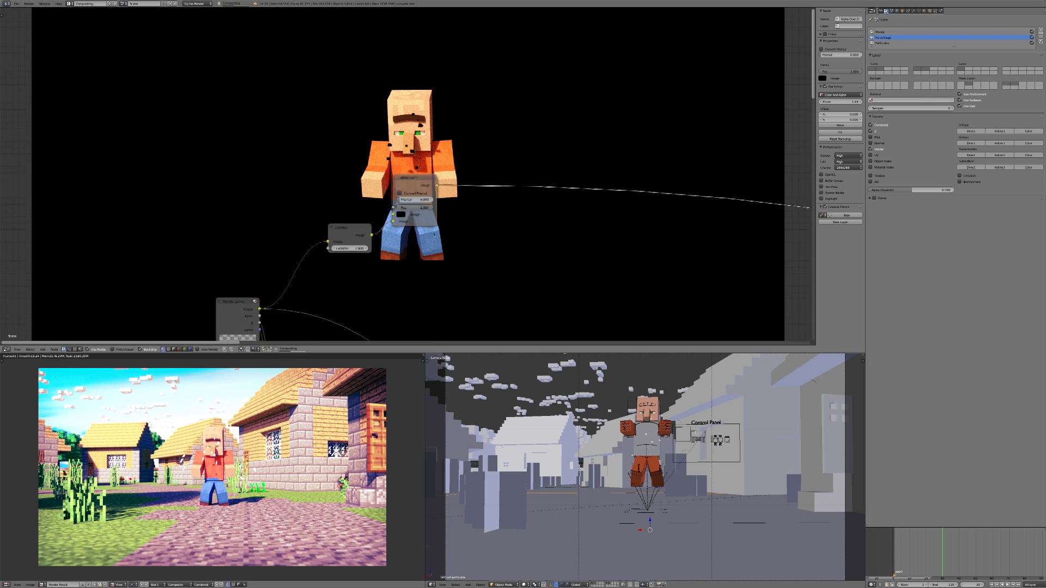
# Add a Glare node near the Alpha Over node.
pyautogui.scroll(3, 433, 276)
pyautogui.moveTo(422, 242)
pyautogui.mouseDown(button='middle')
pyautogui.moveTo(433, 276)
pyautogui.moveTo(414, 224)
pyautogui.mouseUp(button='middle')
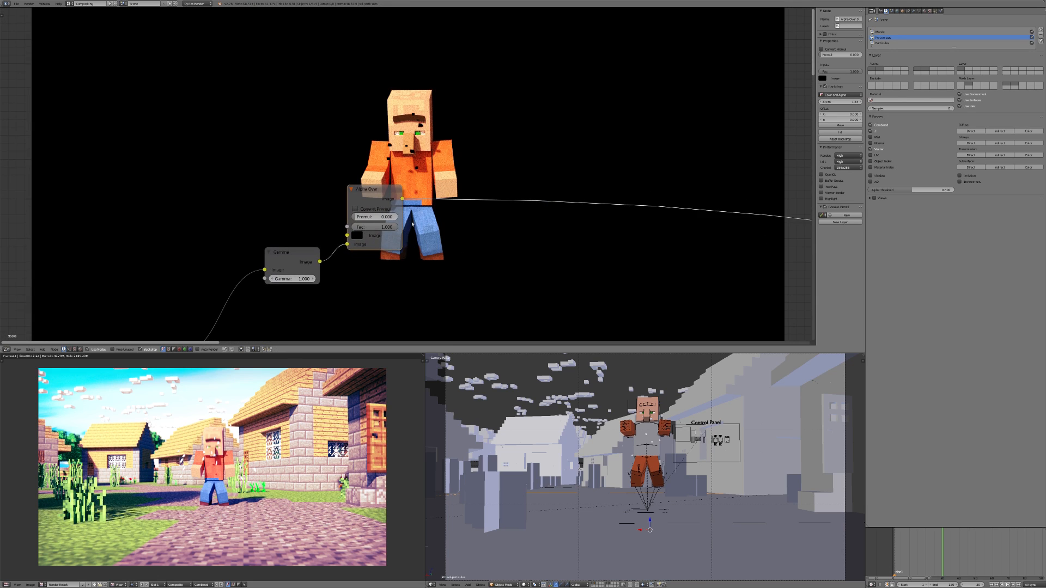
pyautogui.scroll(1, 422, 227)
pyautogui.hotkey('shift', 'a')
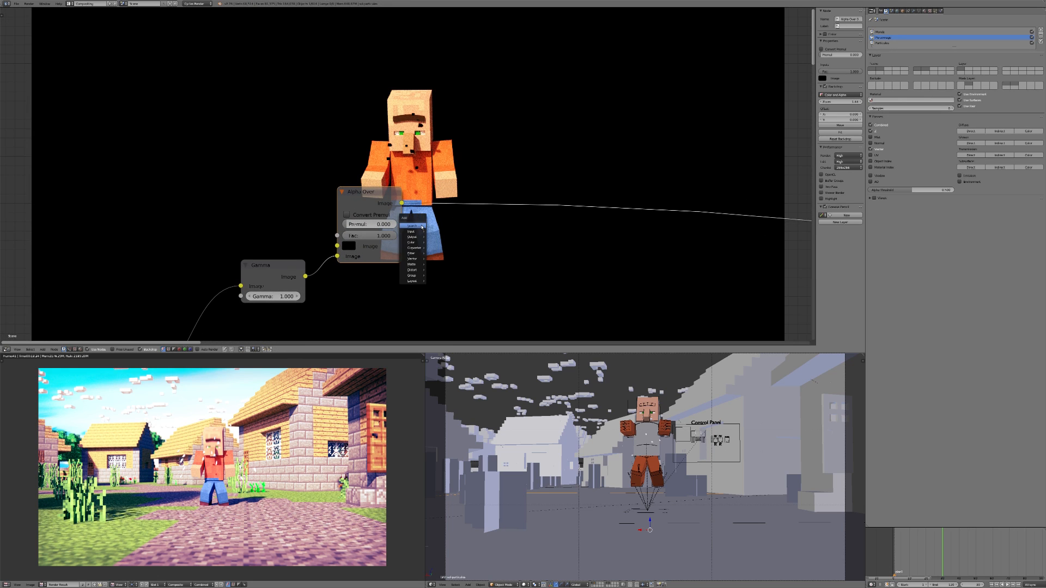
pyautogui.click(421, 226)
pyautogui.write('glare')
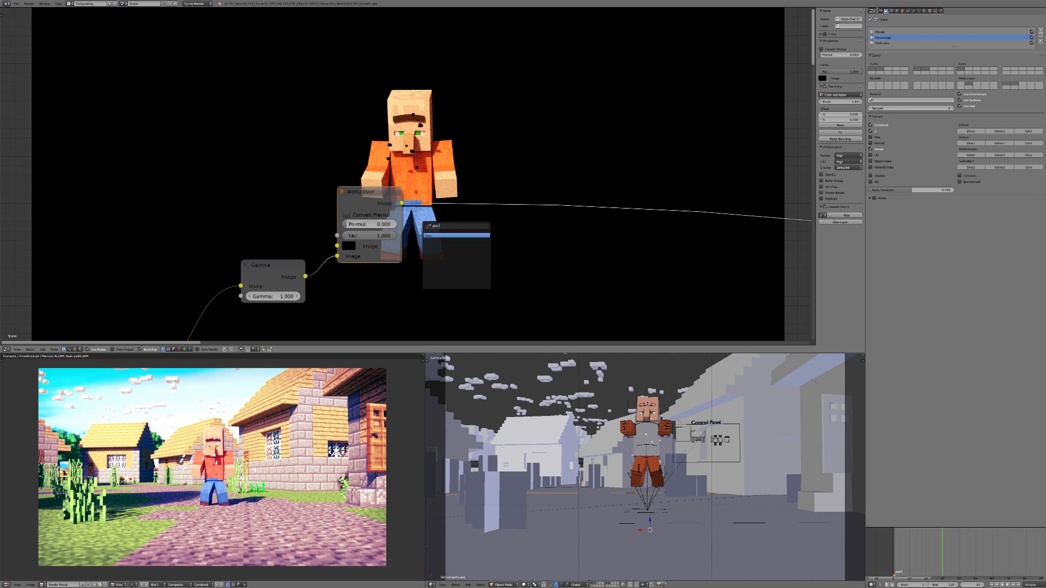
pyautogui.press('Return')
pyautogui.click(438, 15)
# Link the Alpha Over output to the Glare node's image input and preview the Glare output.
pyautogui.moveTo(463, 50); pyautogui.dragTo(474, 167, button='middle')
pyautogui.scroll(-1, 473, 166)
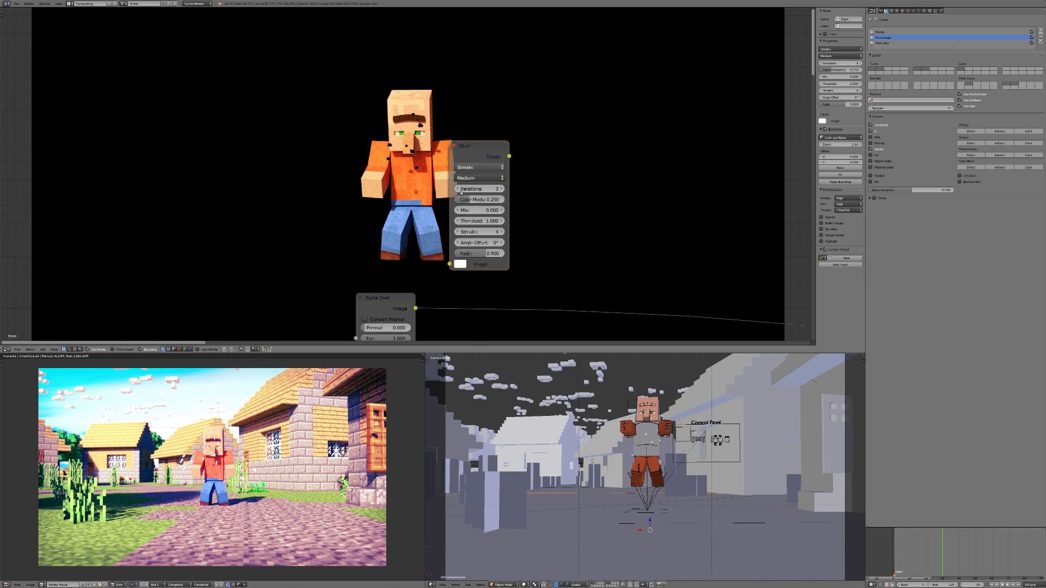
pyautogui.moveTo(415, 308); pyautogui.dragTo(449, 264)
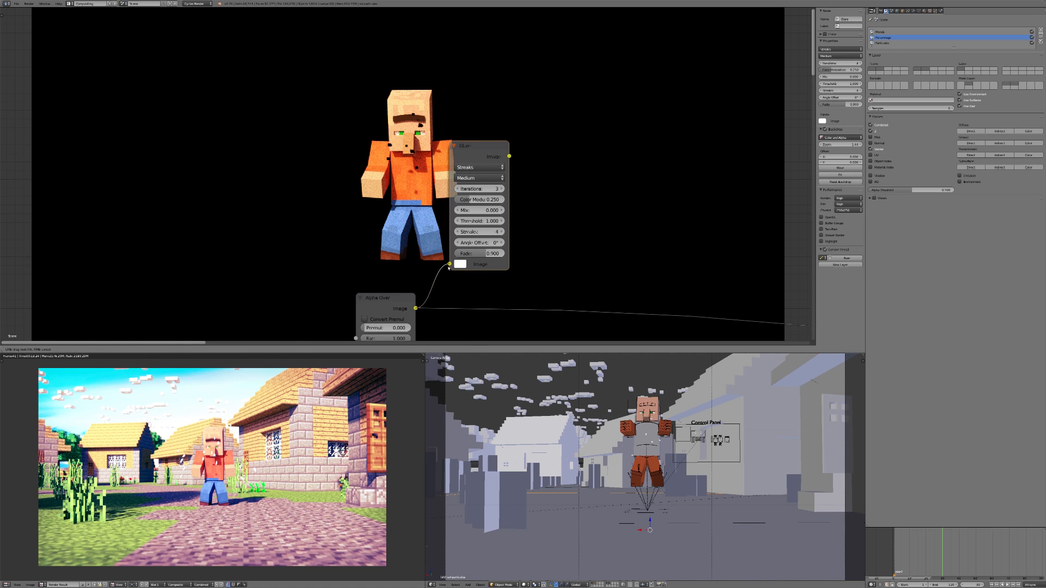
pyautogui.keyDown('ctrl'); pyautogui.keyDown('shift'); pyautogui.click(476, 153); pyautogui.keyUp('shift'); pyautogui.keyUp('ctrl')
pyautogui.moveTo(438, 222); pyautogui.dragTo(468, 237, button='middle')
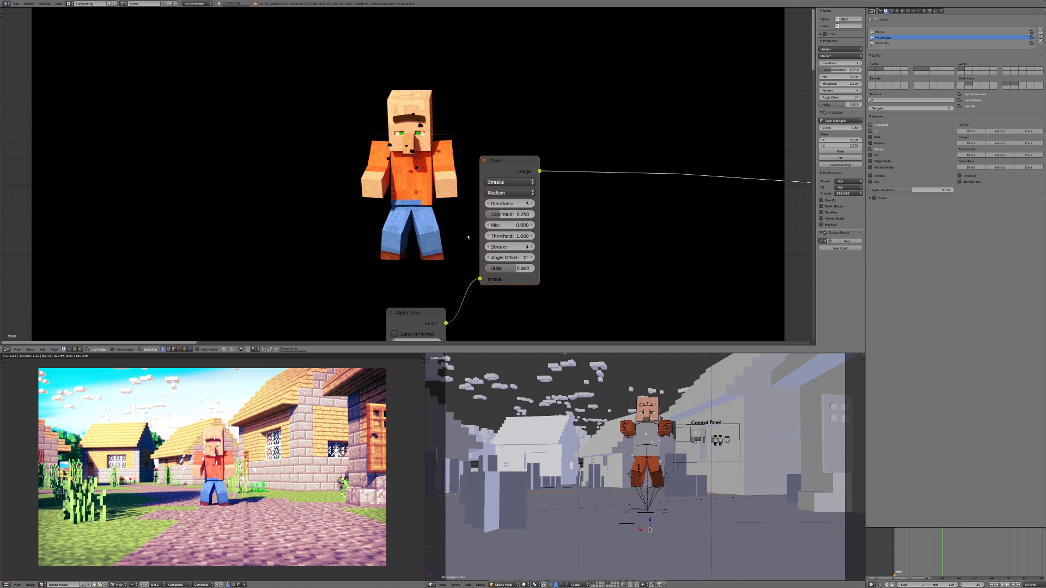
# Set the Glare node's Mix to 1 and its Threshold to 0.3.
pyautogui.click(501, 227)
pyautogui.write('1')
pyautogui.press('Return')
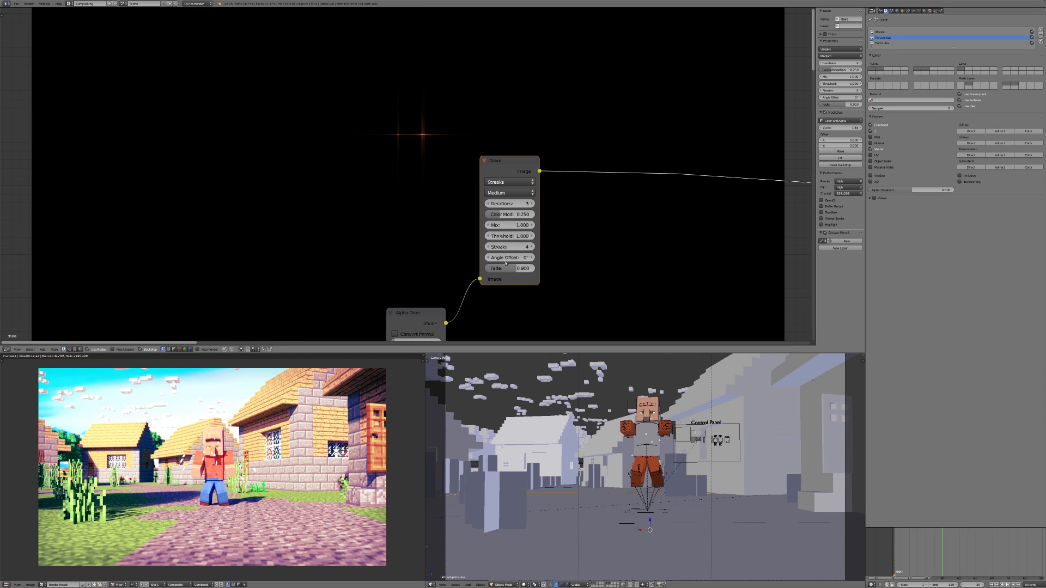
pyautogui.click(502, 236)
pyautogui.write('0.3')
pyautogui.press('Return')
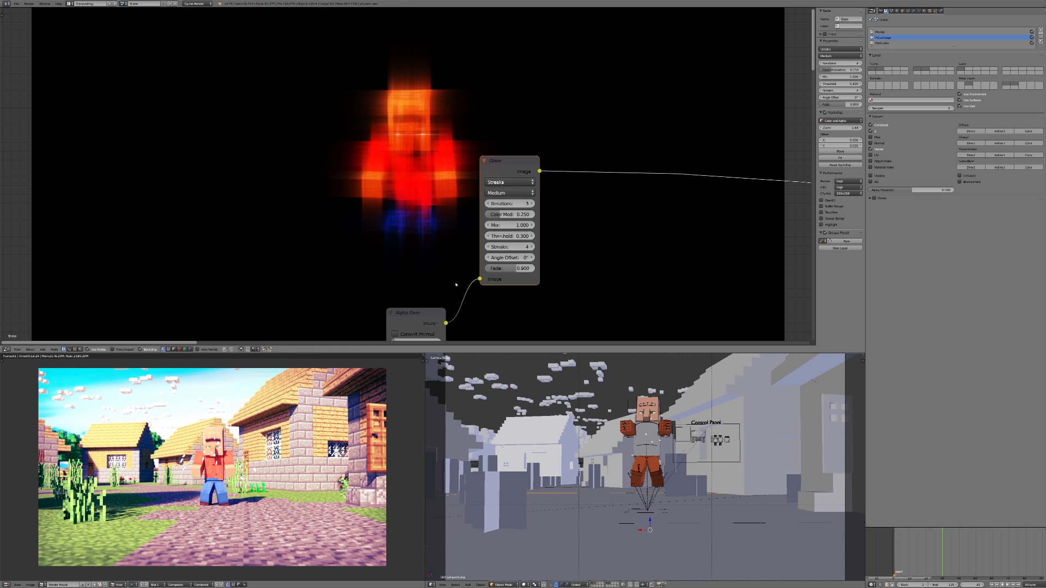
# Try Glare threshold values of 0.5, 0.6 and 0 to compare the streaks on the character.
pyautogui.click(508, 236)
pyautogui.press('Return')
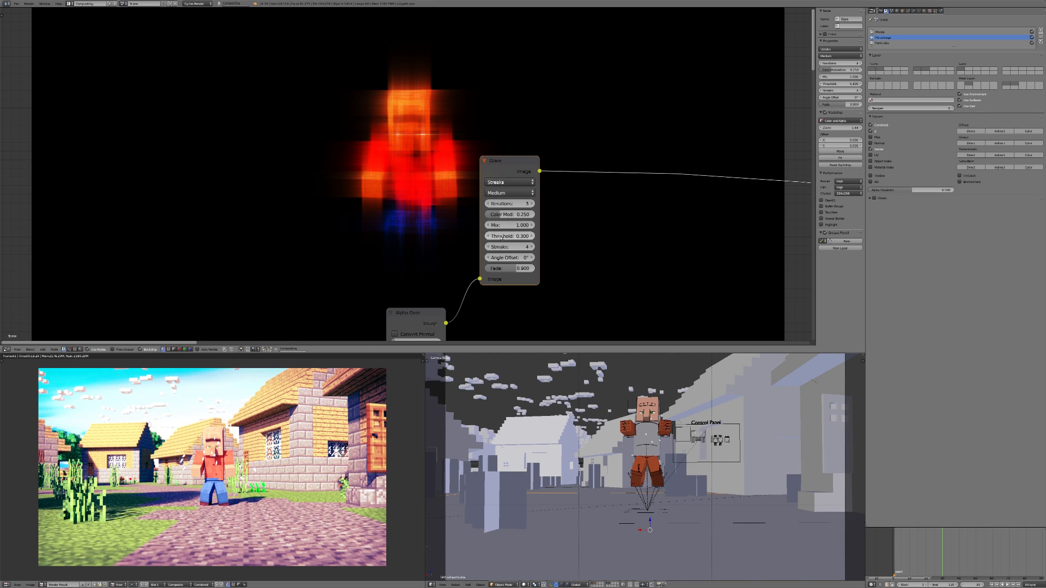
pyautogui.click(532, 236)
pyautogui.click(531, 236)
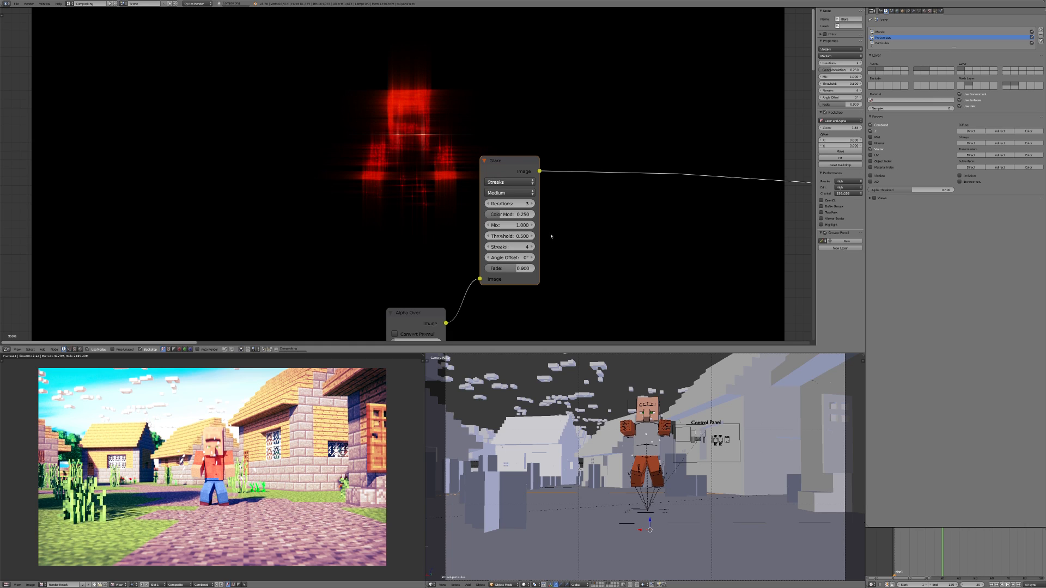
pyautogui.click(509, 235)
pyautogui.write('0.6')
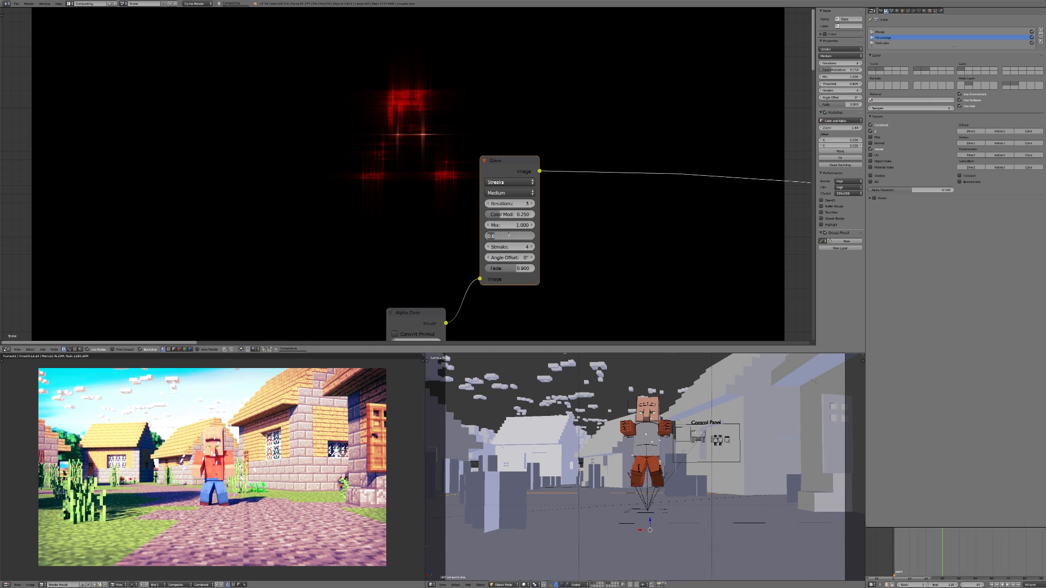
pyautogui.press('Return')
pyautogui.click(509, 234)
pyautogui.press('Return')
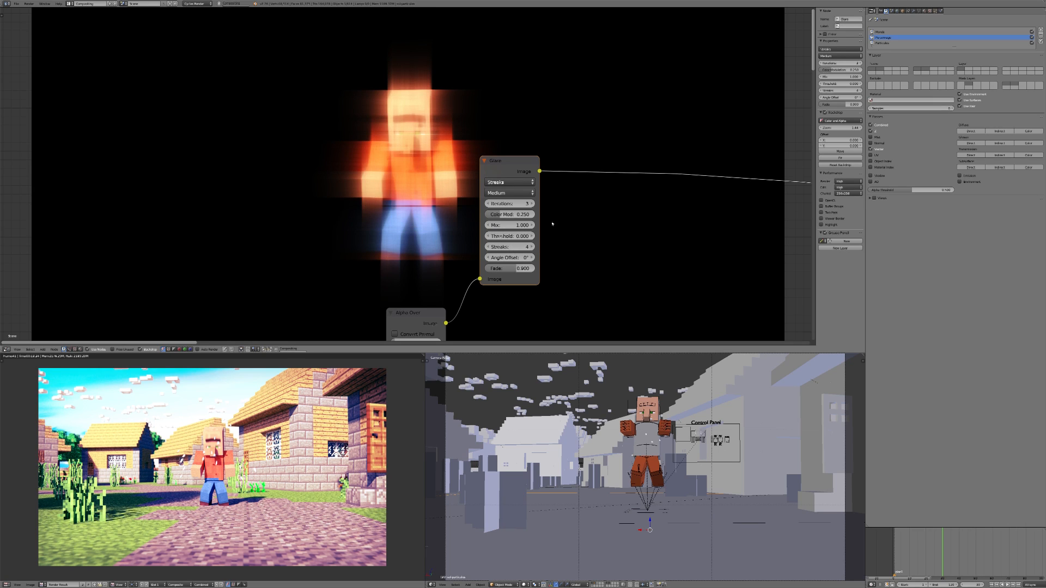
# Try the Ghosts and Fog Glow glare types on the Glare node.
pyautogui.click(509, 182)
pyautogui.click(509, 182)
pyautogui.click(507, 171)
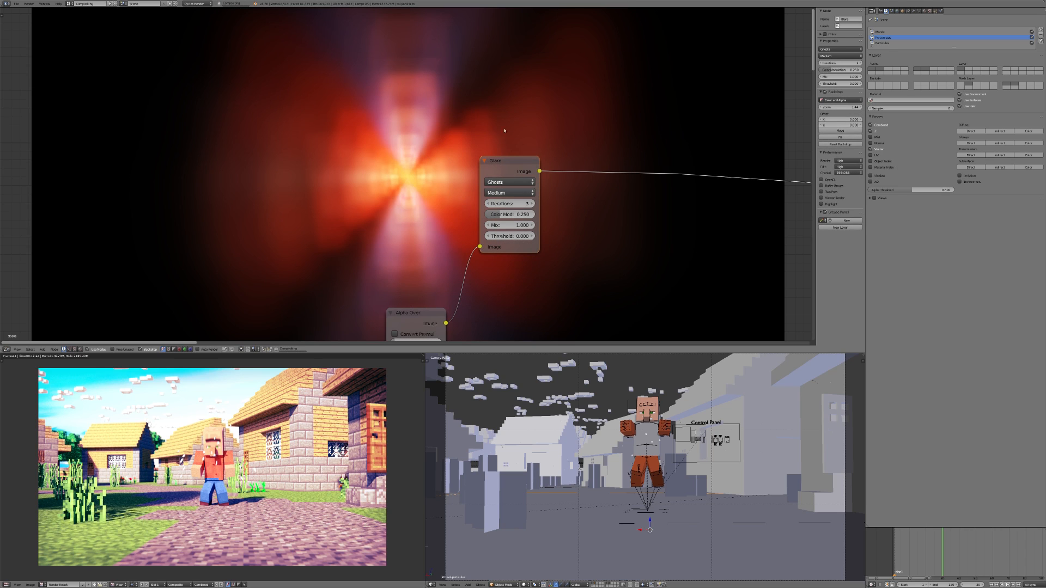
pyautogui.click(505, 181)
pyautogui.click(504, 160)
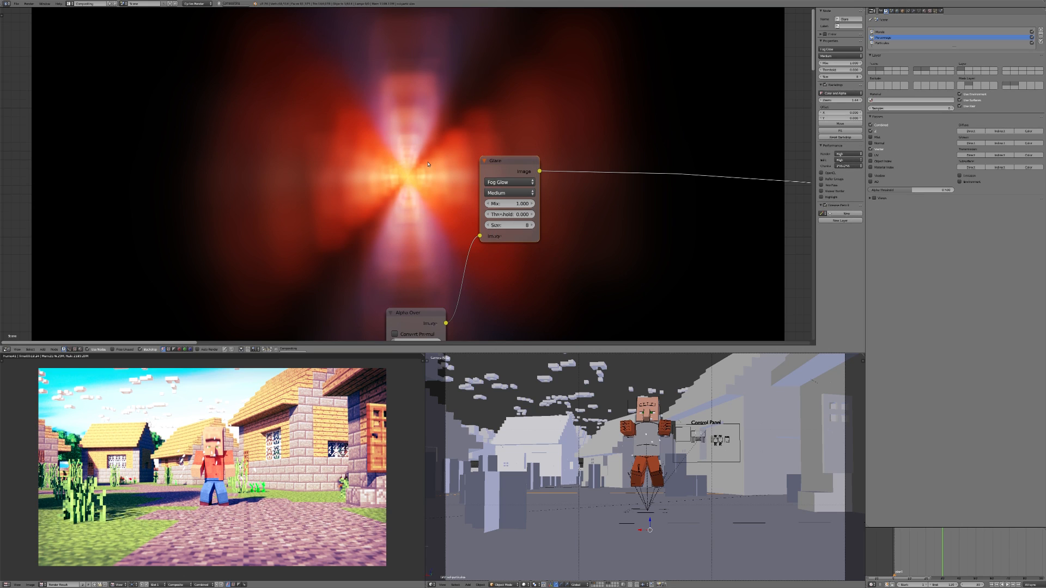
# Raise the Glare node's Threshold to 0.3.
pyautogui.click(532, 215)
pyautogui.click(532, 214)
pyautogui.click(532, 215)
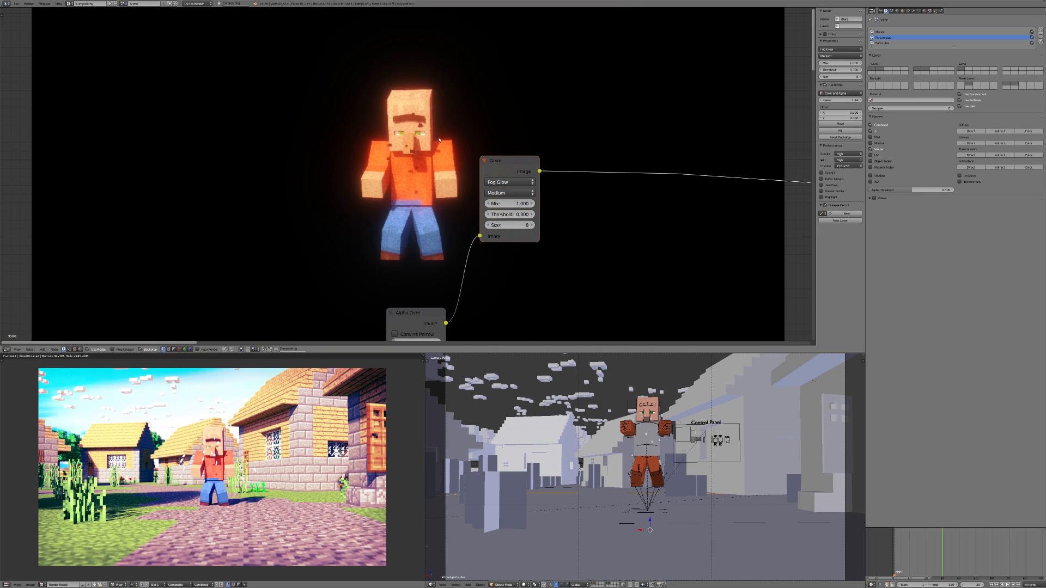
# Try the Simple Star glare type on the Glare node and switch it to Streaks.
pyautogui.click(509, 182)
pyautogui.click(509, 165)
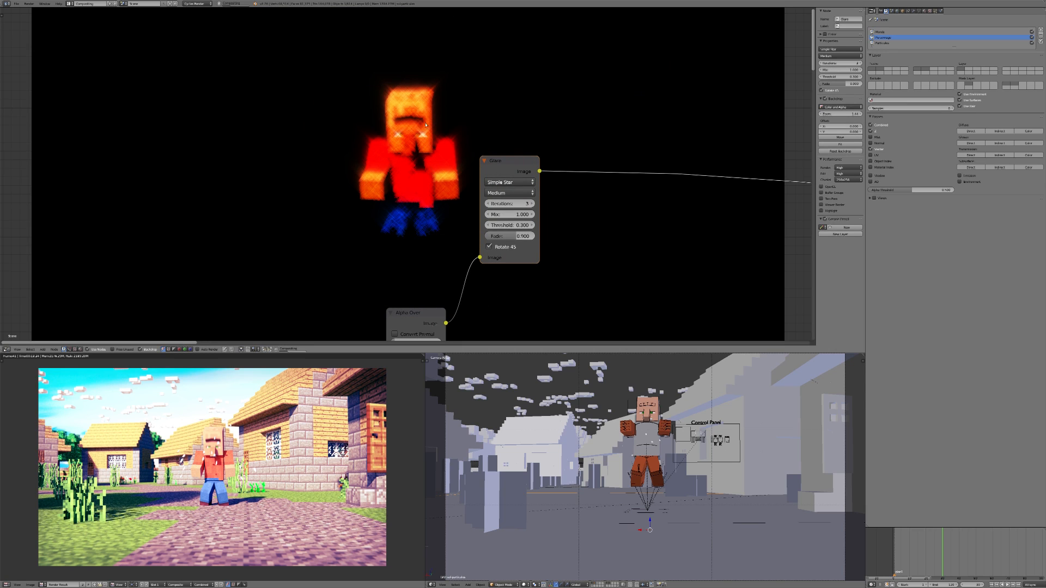
pyautogui.click(510, 182)
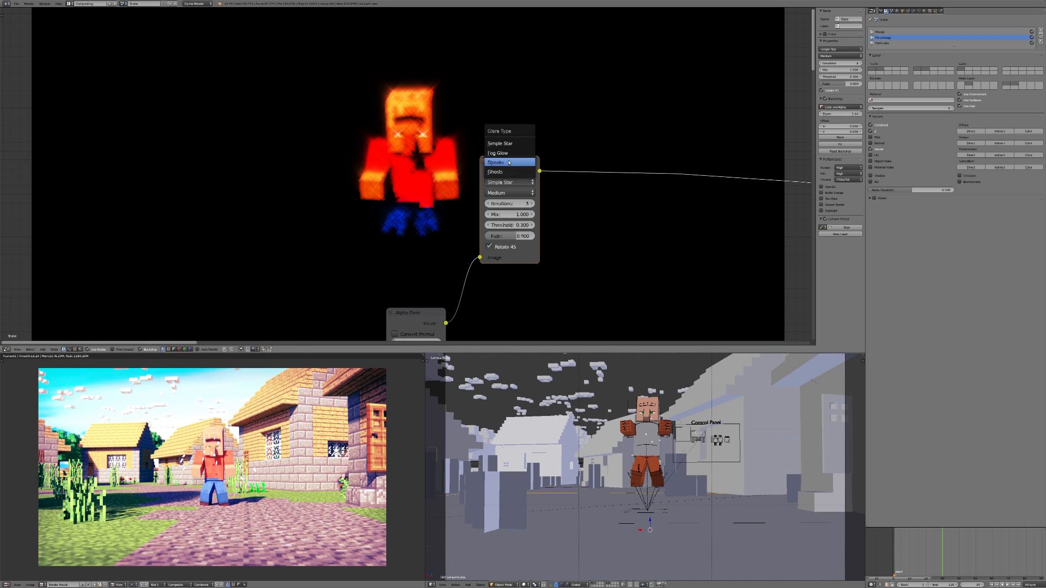
pyautogui.click(505, 163)
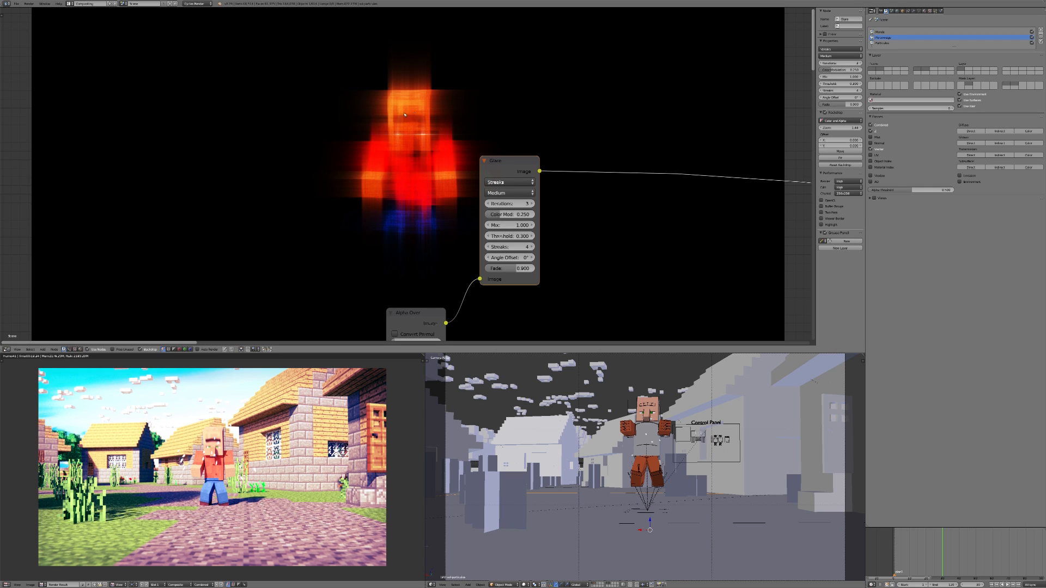
# Try a Mix value of -1 on the Streaks Glare node and set it back to 1.
pyautogui.moveTo(506, 225); pyautogui.dragTo(381, 225)
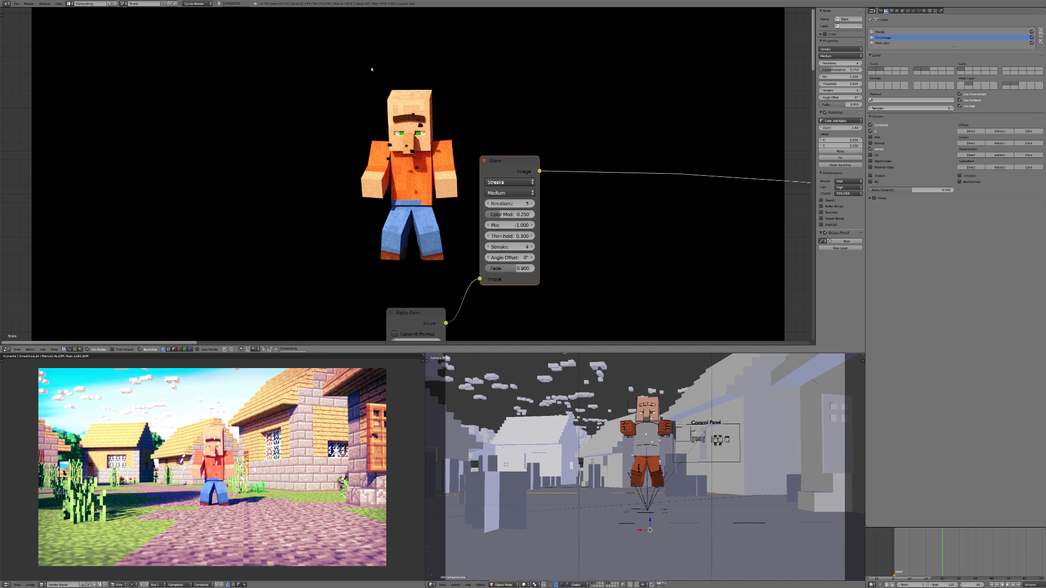
pyautogui.moveTo(386, 211); pyautogui.dragTo(423, 119, button='middle')
pyautogui.moveTo(517, 187); pyautogui.dragTo(510, 201)
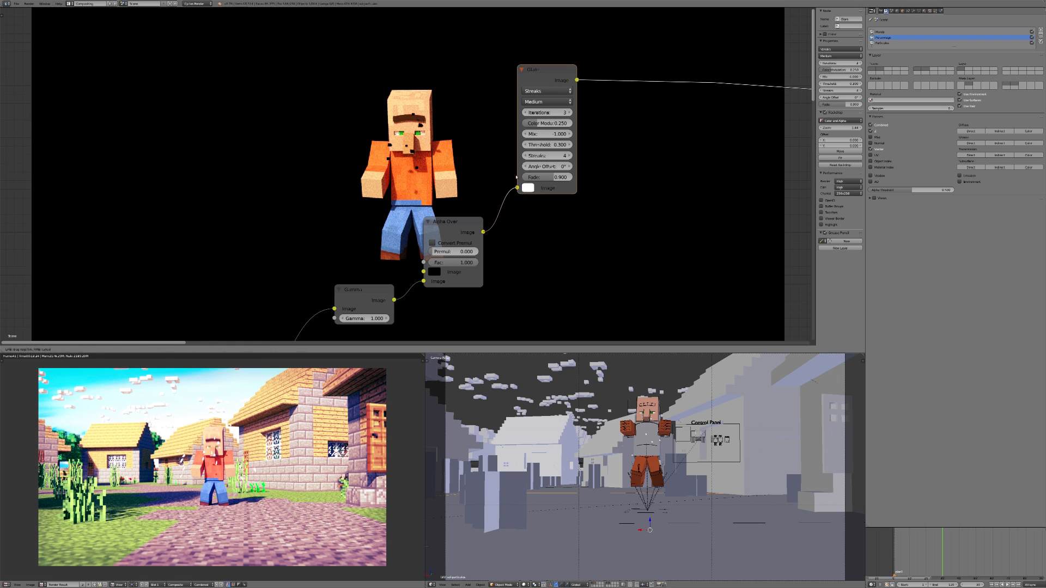
pyautogui.doubleClick(547, 134)
pyautogui.write('1.0')
pyautogui.press('Return')
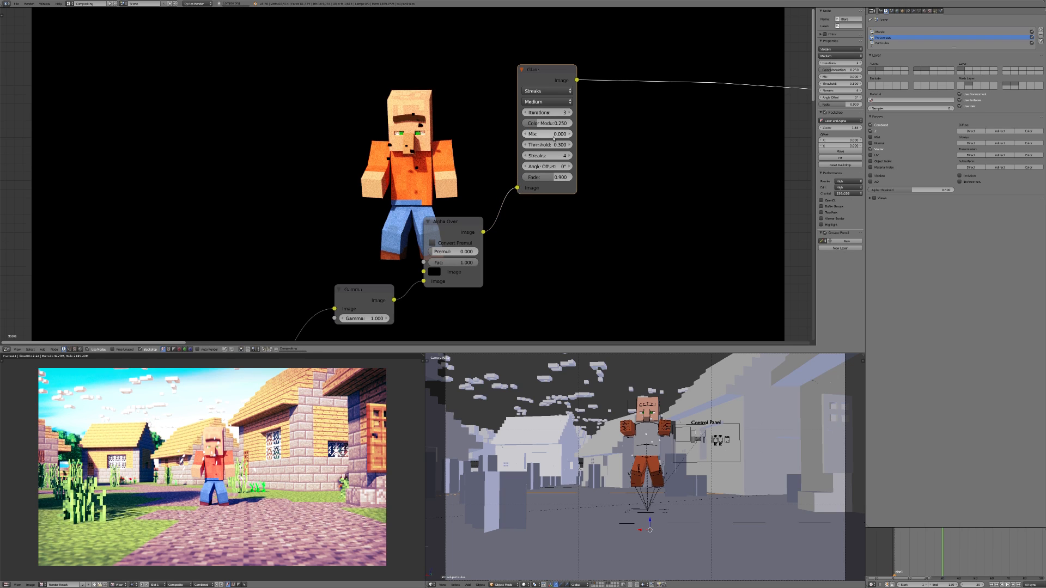
pyautogui.doubleClick(531, 134)
pyautogui.write('1')
pyautogui.press('Return')
# Try a higher Threshold on the Streaks Glare node to compare the glow on the character.
pyautogui.scroll(-3, 436, 154)
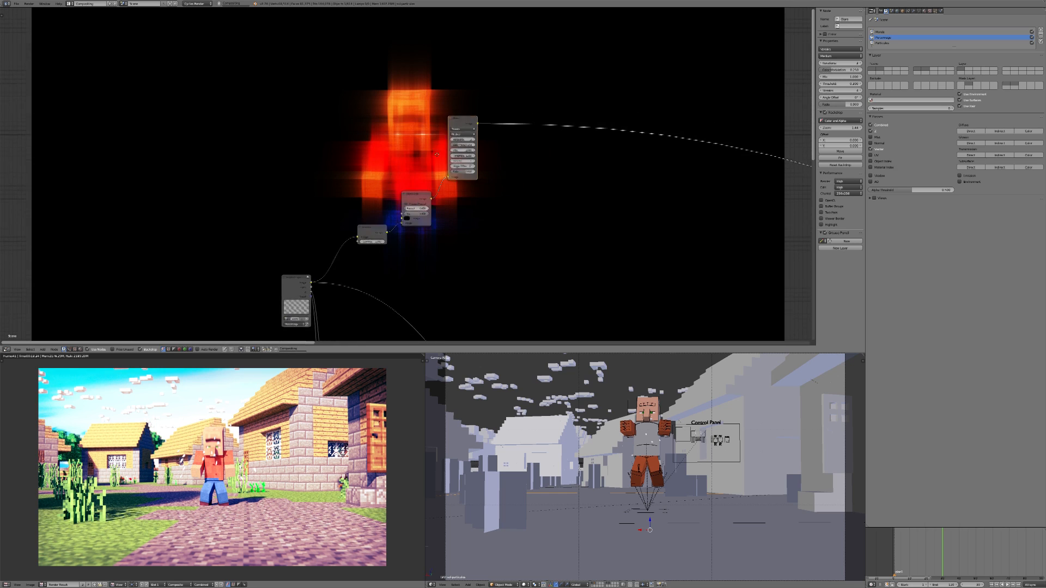
pyautogui.keyDown('shift'); pyautogui.moveTo(437, 155); pyautogui.dragTo(498, 165, button='middle'); pyautogui.keyUp('shift')
pyautogui.scroll(3, 497, 165)
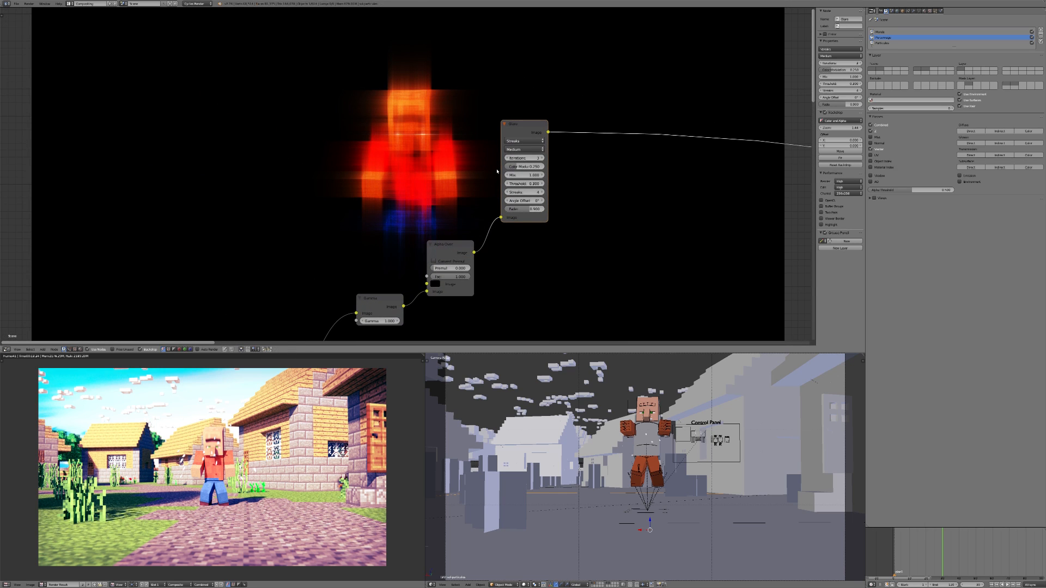
pyautogui.moveTo(512, 184); pyautogui.dragTo(514, 184)
pyautogui.click(507, 184)
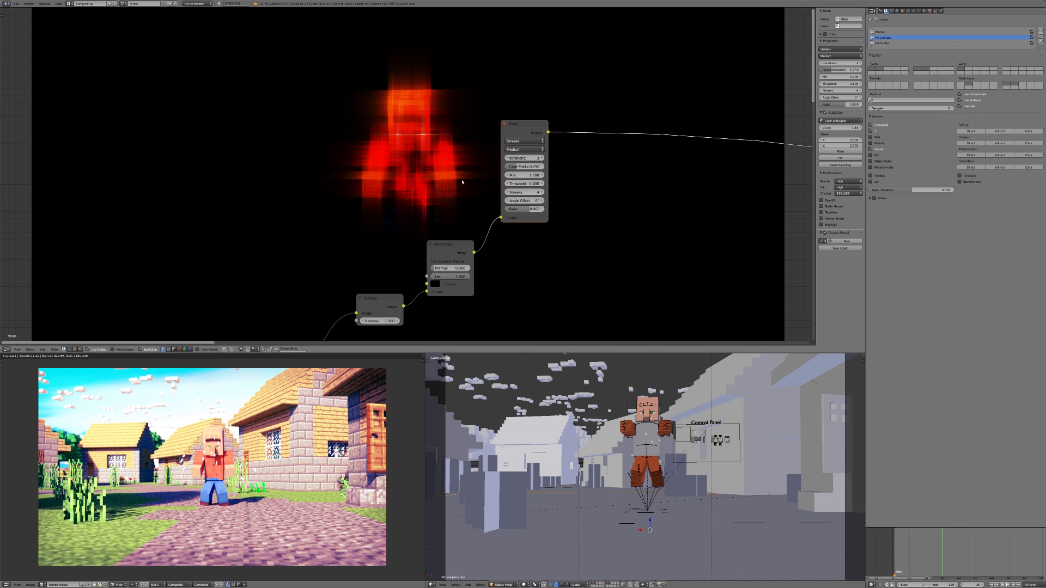
# Duplicate the Streaks Glare node above the original and set the copy's glare type to Ghosts.
pyautogui.moveTo(521, 133); pyautogui.dragTo(541, 180)
pyautogui.hotkey('shift', 'd')
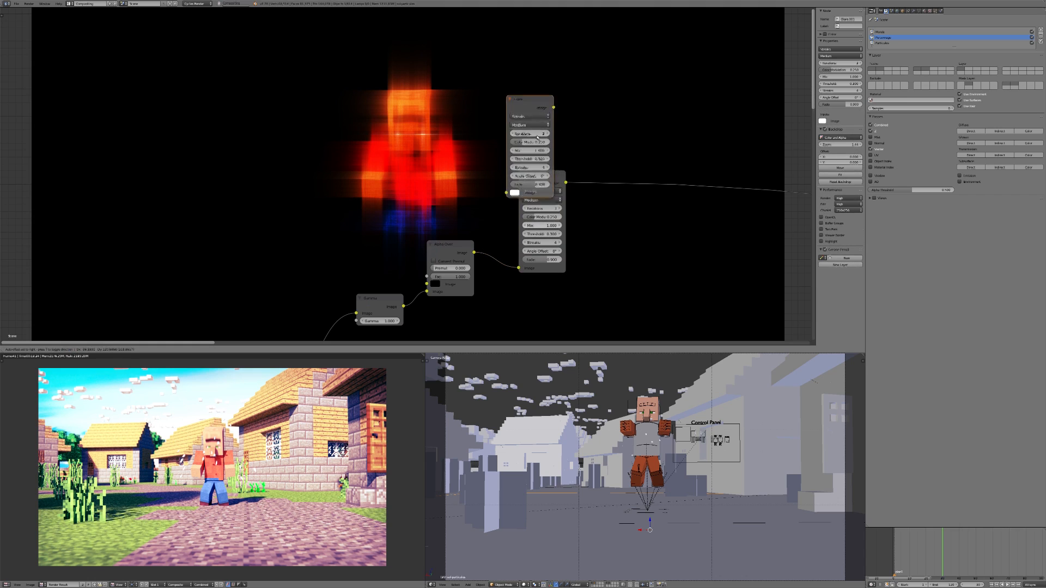
pyautogui.click(553, 109)
pyautogui.click(542, 88)
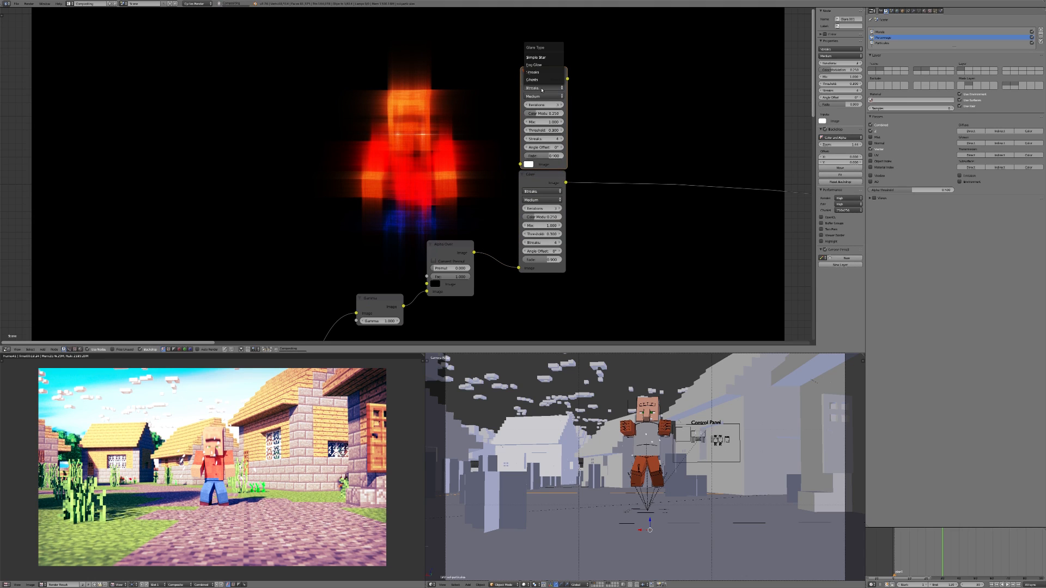
pyautogui.click(539, 79)
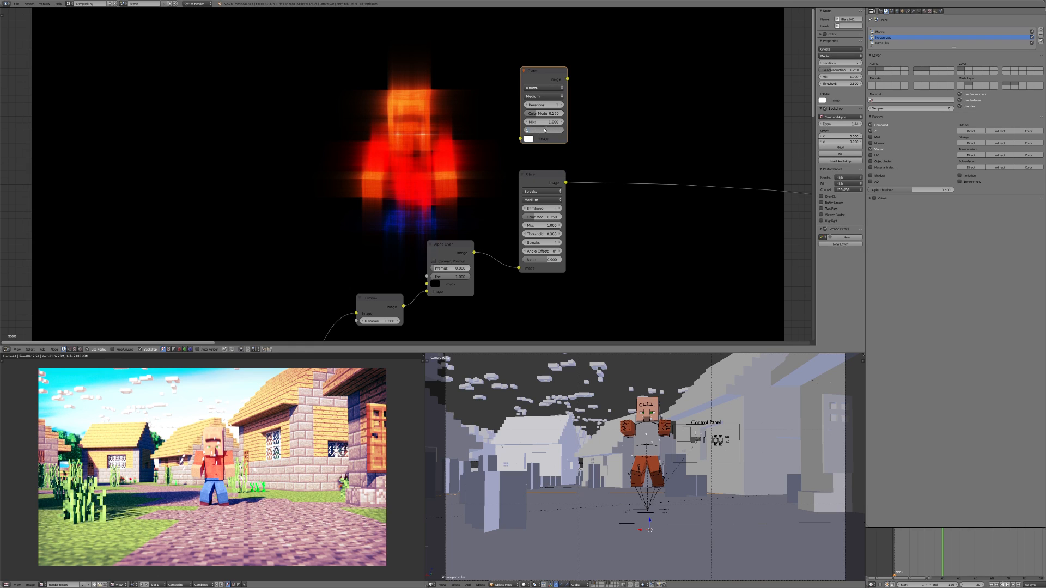
pyautogui.press('Return')
# Preview the Ghosts Glare node in the backdrop and lower its Threshold to 0.1.
pyautogui.keyDown('ctrl'); pyautogui.keyDown('shift'); pyautogui.click(543, 71); pyautogui.keyUp('shift'); pyautogui.keyUp('ctrl')
pyautogui.moveTo(516, 142); pyautogui.dragTo(534, 131)
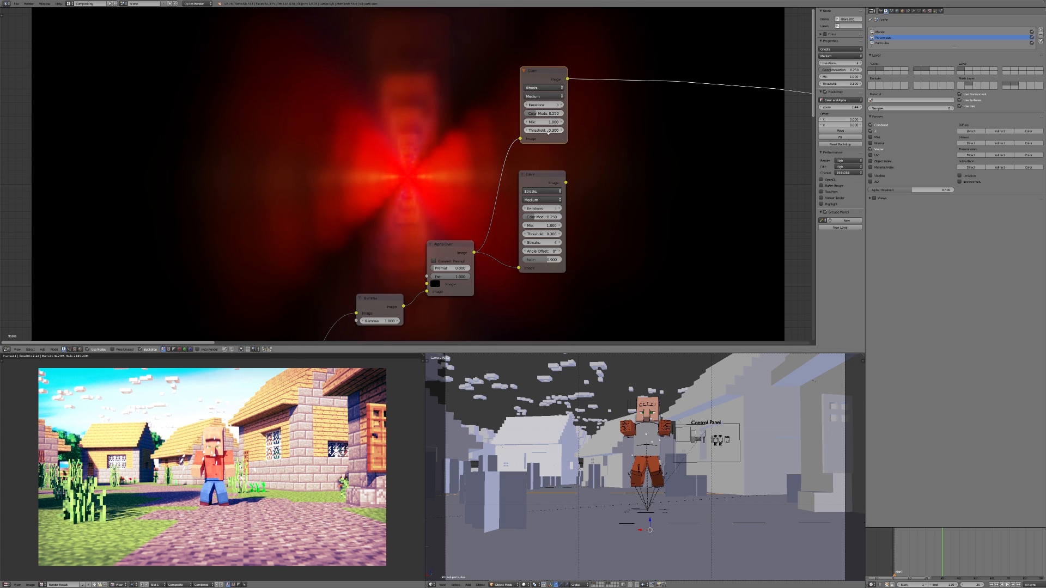
pyautogui.press('Return')
pyautogui.scroll(-2, 547, 127)
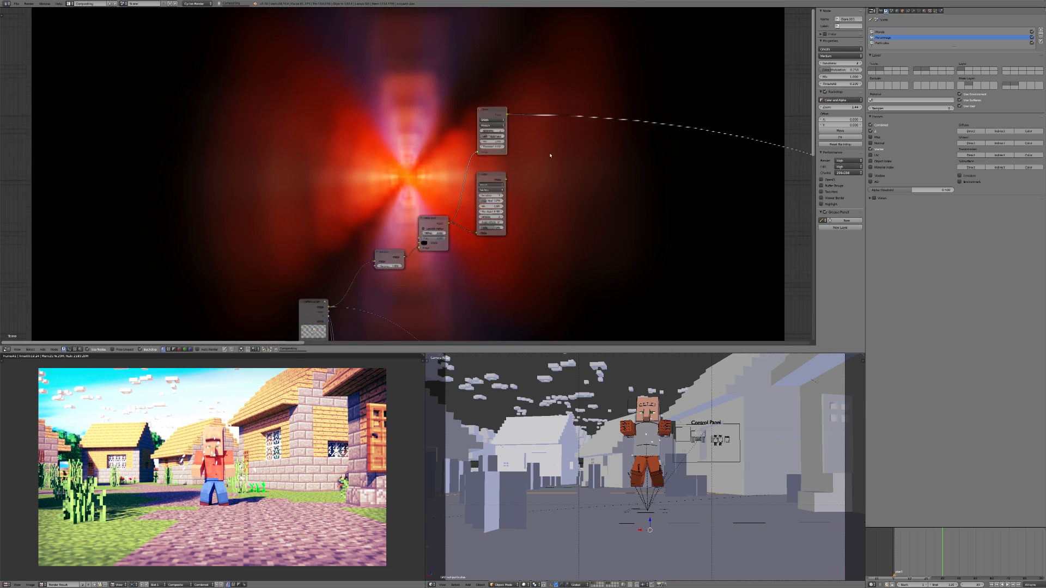
# Duplicate the Ghosts Glare node above the other two and set the copy's glare type to Fog Glow.
pyautogui.moveTo(499, 118); pyautogui.dragTo(499, 155, button='middle')
pyautogui.moveTo(498, 155); pyautogui.dragTo(497, 166)
pyautogui.scroll(2, 497, 166)
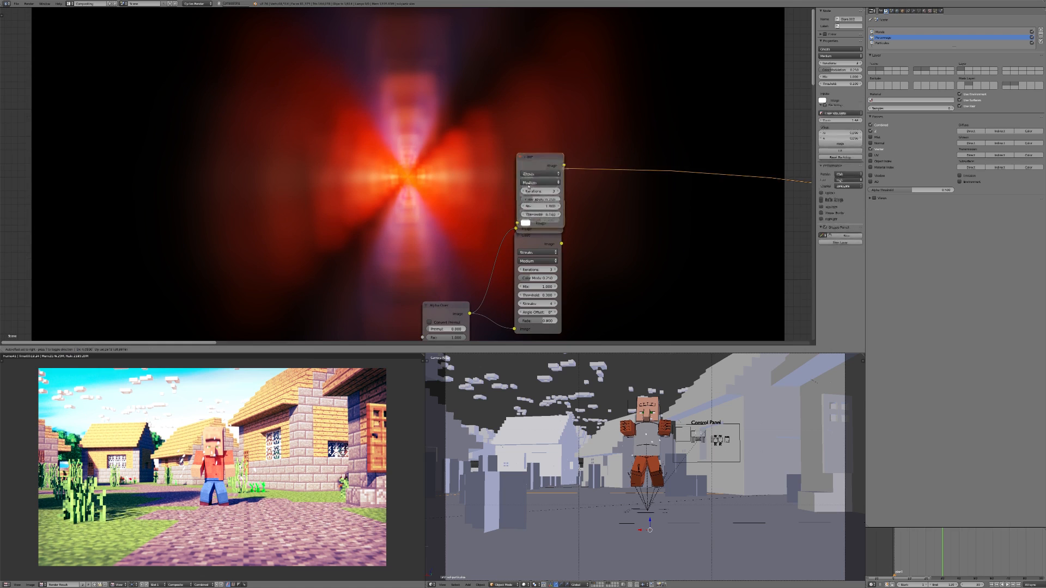
pyautogui.press('y')
pyautogui.click(541, 123)
pyautogui.moveTo(541, 123); pyautogui.dragTo(548, 154, button='middle')
pyautogui.click(547, 127)
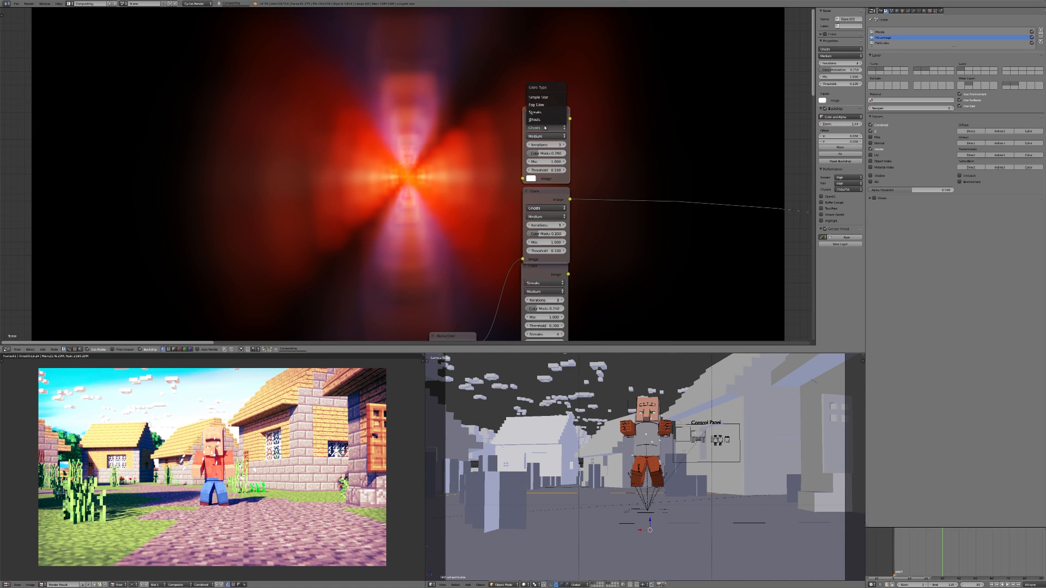
pyautogui.click(546, 101)
pyautogui.scroll(-1, 409, 98)
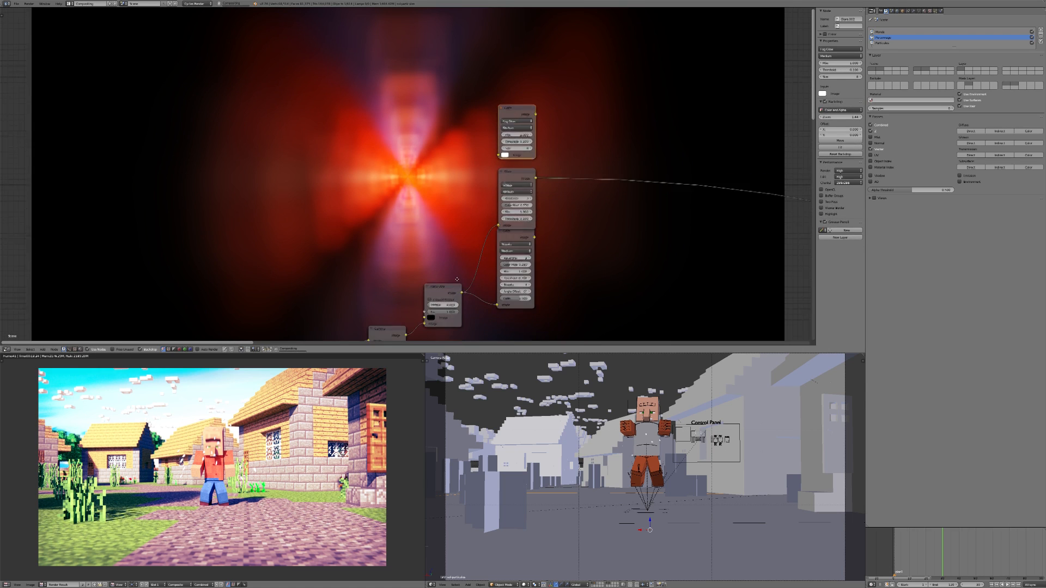
# Feed the Alpha Over output into the Fog Glow Glare node, preview it and raise its Threshold.
pyautogui.moveTo(462, 291); pyautogui.dragTo(500, 154)
pyautogui.keyDown('ctrl'); pyautogui.keyDown('shift'); pyautogui.click(518, 136); pyautogui.keyUp('shift'); pyautogui.keyUp('ctrl')
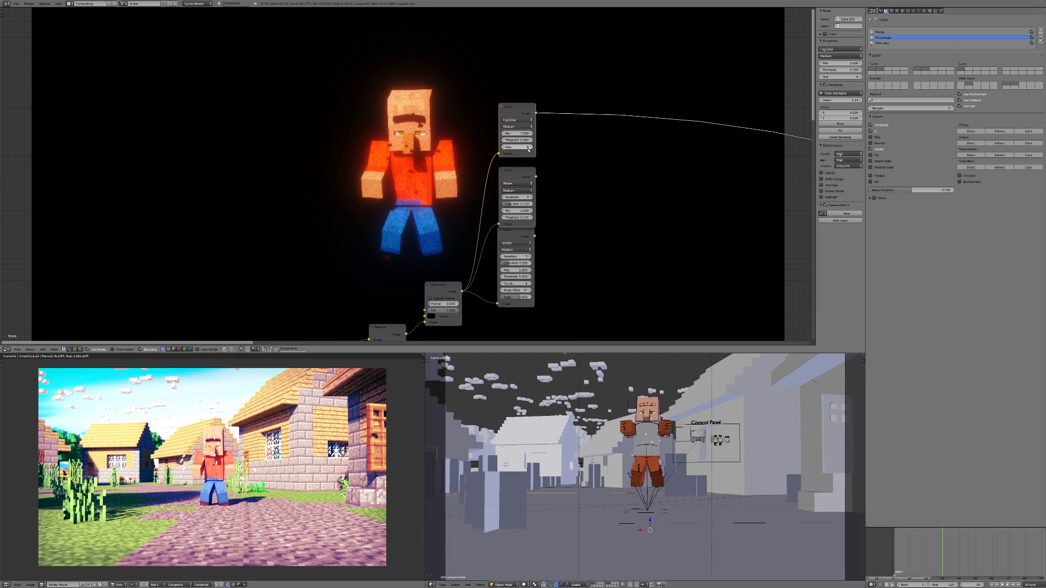
pyautogui.moveTo(528, 147); pyautogui.dragTo(539, 148)
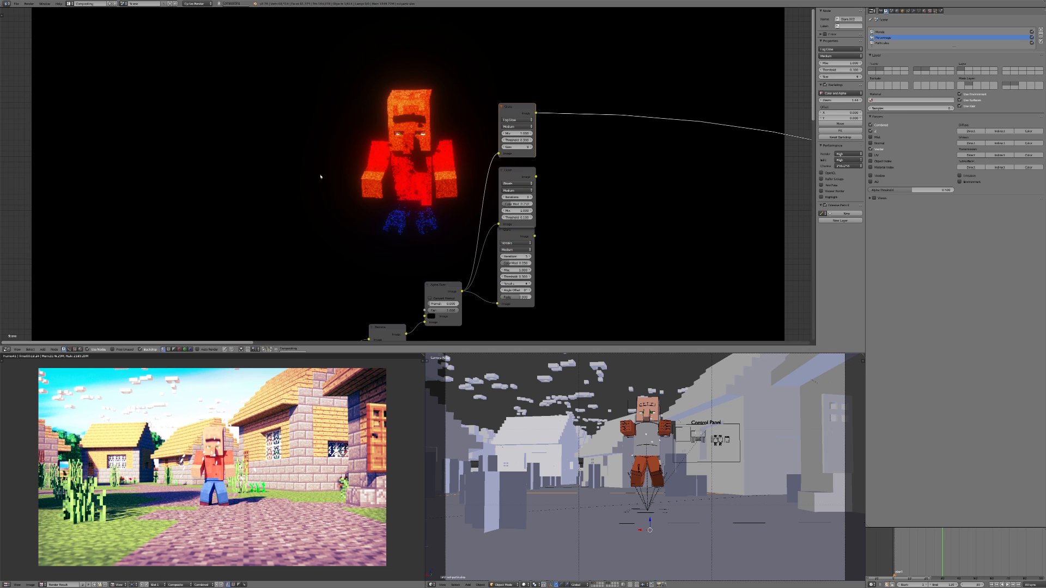
# Add a Mix node beside the three Glare nodes.
pyautogui.scroll(-2, 320, 176)
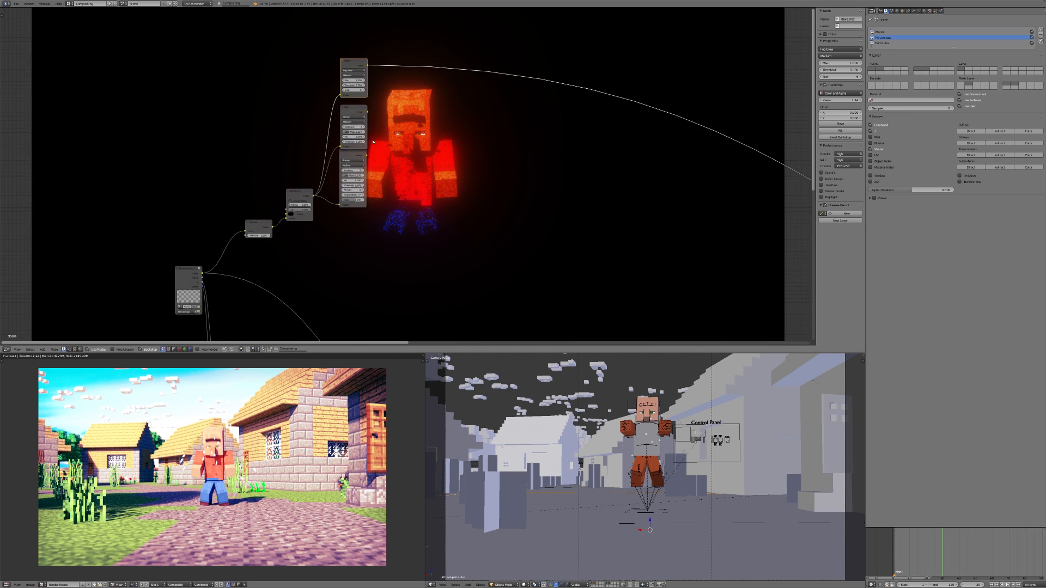
pyautogui.scroll(1, 373, 142)
pyautogui.moveTo(373, 142); pyautogui.dragTo(436, 163, button='middle')
pyautogui.scroll(1, 404, 178)
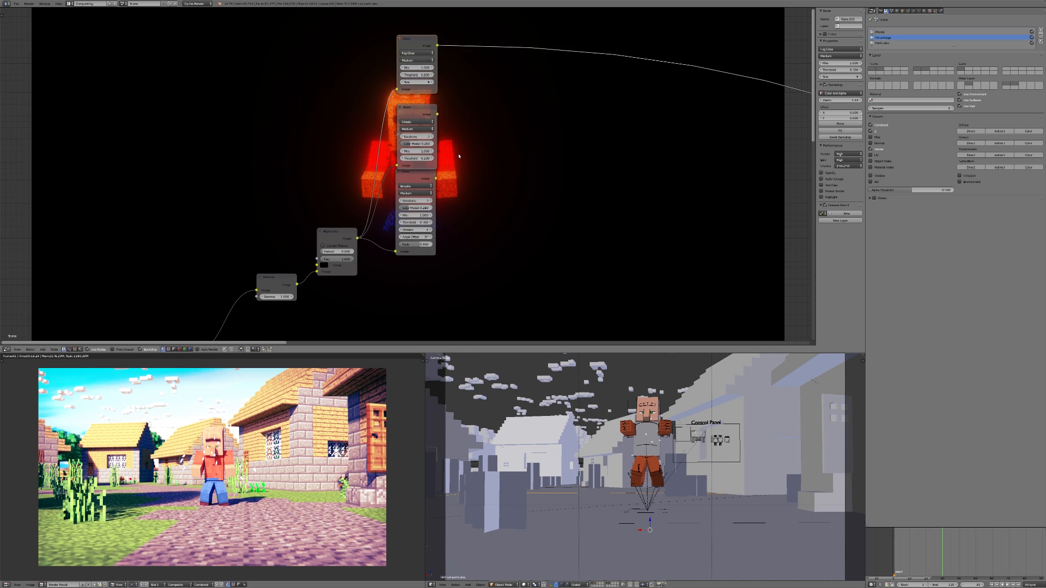
pyautogui.hotkey('shift', 'a')
pyautogui.click(457, 152)
pyautogui.write('Glare')
pyautogui.press('BackSpace')
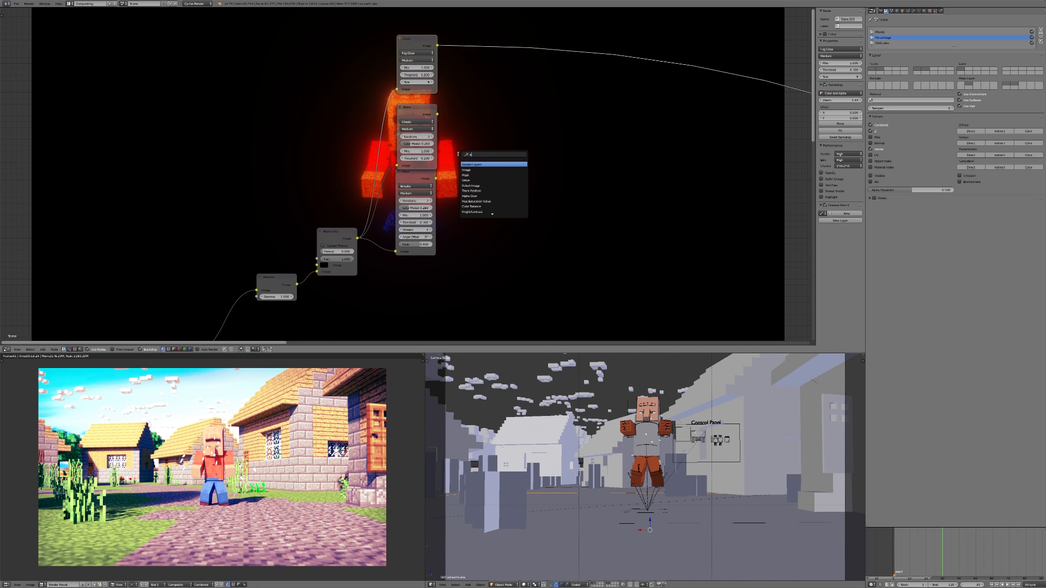
pyautogui.write('mix')
pyautogui.press('Return')
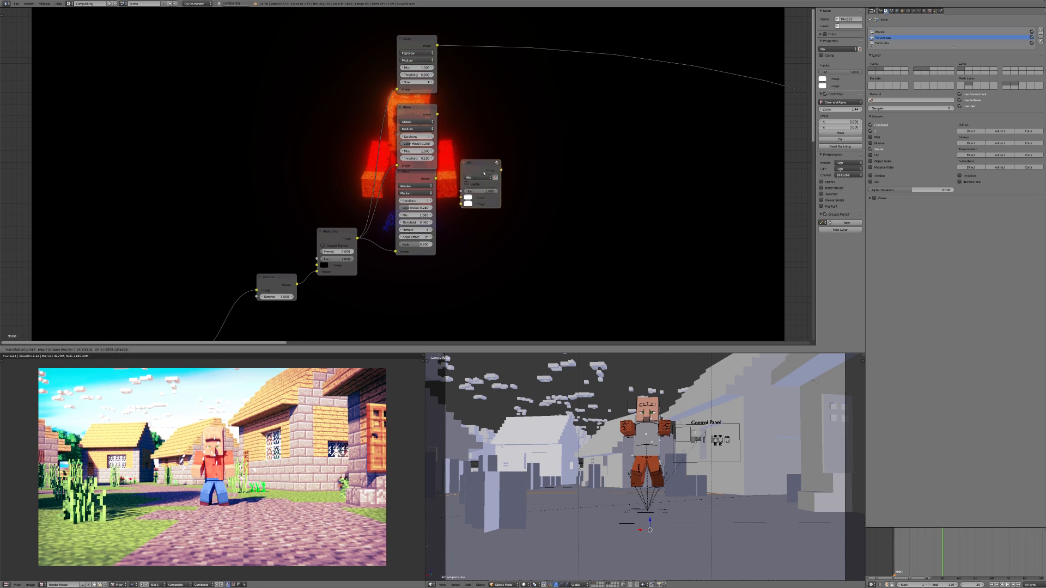
# Connect the Streaks and Ghosts glares to the Mix node, set its blend type to Add and preview the result.
pyautogui.moveTo(436, 178); pyautogui.dragTo(501, 199)
pyautogui.moveTo(436, 115); pyautogui.dragTo(501, 193)
pyautogui.click(518, 173)
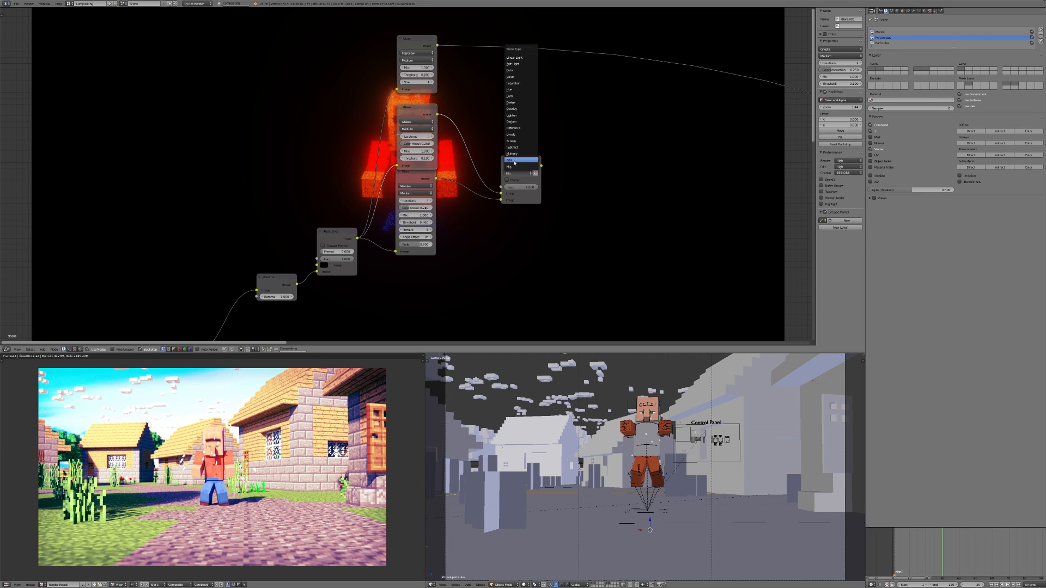
pyautogui.click(529, 168)
pyautogui.moveTo(529, 169); pyautogui.dragTo(489, 184, button='middle')
pyautogui.keyDown('ctrl'); pyautogui.keyDown('shift'); pyautogui.click(490, 181); pyautogui.keyUp('shift'); pyautogui.keyUp('ctrl')
pyautogui.moveTo(494, 143); pyautogui.dragTo(439, 181, button='middle')
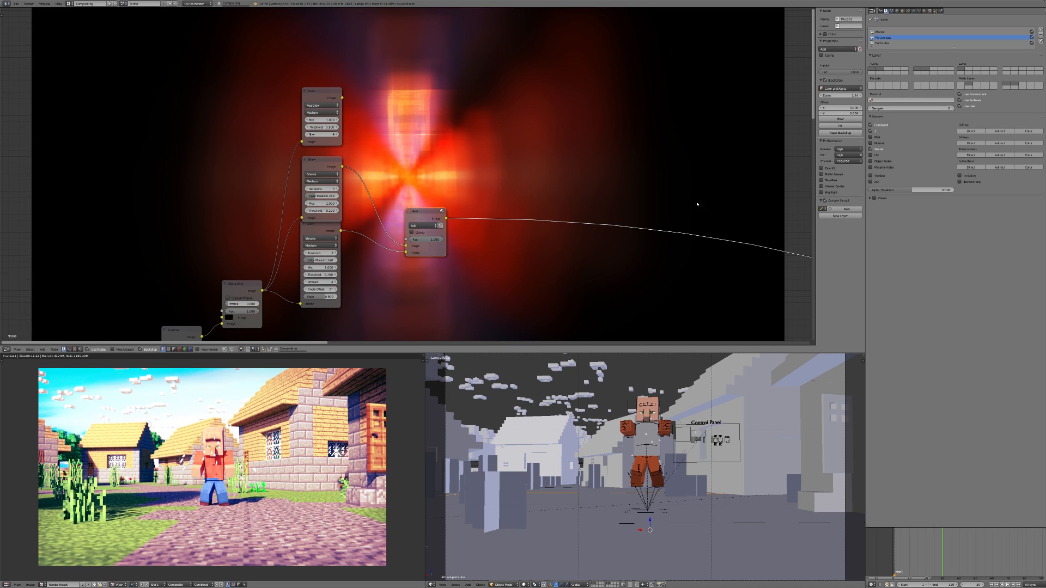
# Duplicate the Add node after the first one and combine the Fog Glow glare with the first Add result in it.
pyautogui.scroll(-2, 686, 131)
pyautogui.scroll(4, 599, 179)
pyautogui.moveTo(446, 234); pyautogui.dragTo(457, 223, button='middle')
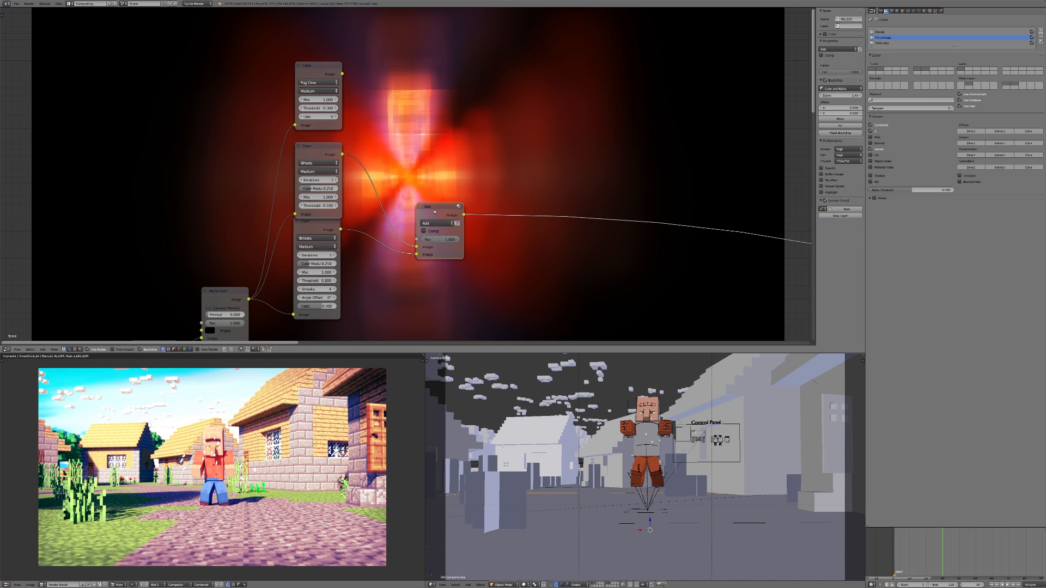
pyautogui.moveTo(434, 211); pyautogui.dragTo(432, 191)
pyautogui.hotkey('shift', 'd')
pyautogui.click(520, 144)
pyautogui.moveTo(524, 145); pyautogui.dragTo(523, 161)
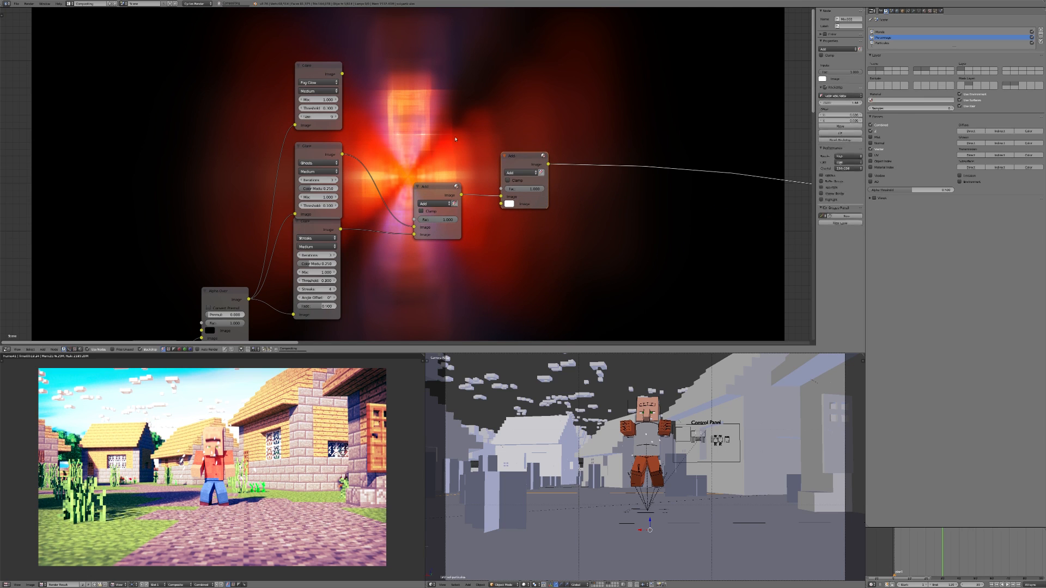
pyautogui.moveTo(342, 73); pyautogui.dragTo(501, 196)
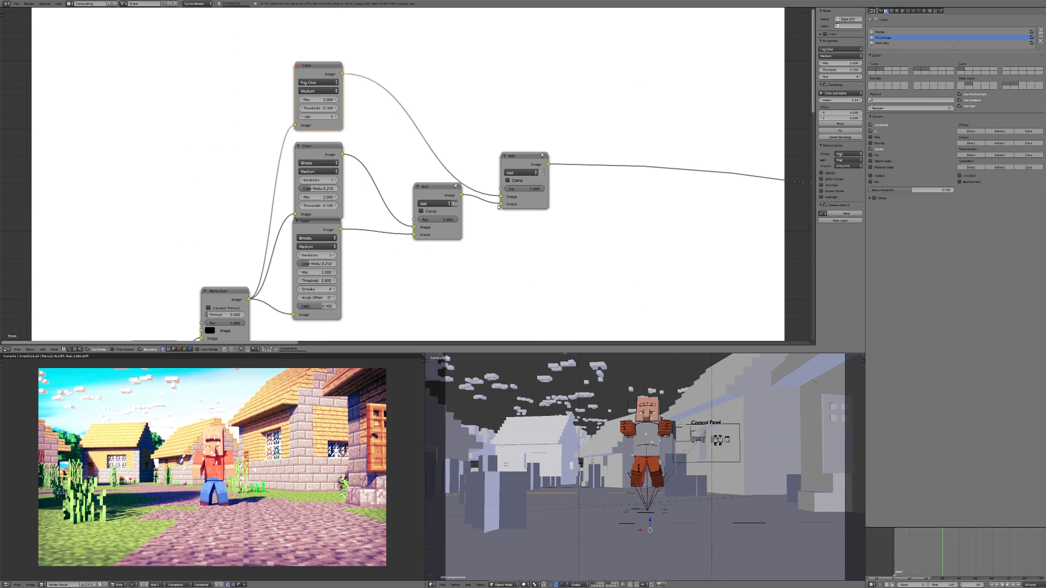
pyautogui.click(520, 165)
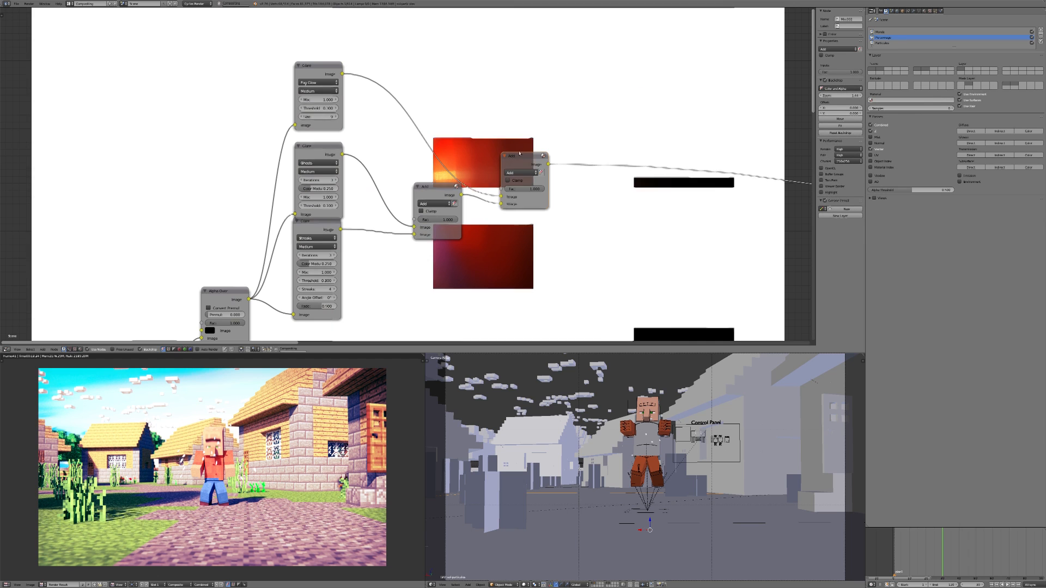
pyautogui.moveTo(529, 167); pyautogui.dragTo(515, 148)
# Preview the Streaks, Ghosts and Fog Glow glares one by one, and the combined output of the second Add node.
pyautogui.keyDown('ctrl'); pyautogui.keyDown('shift'); pyautogui.click(325, 231); pyautogui.keyUp('shift'); pyautogui.keyUp('ctrl')
pyautogui.keyDown('ctrl'); pyautogui.keyDown('shift'); pyautogui.click(321, 153); pyautogui.keyUp('shift'); pyautogui.keyUp('ctrl')
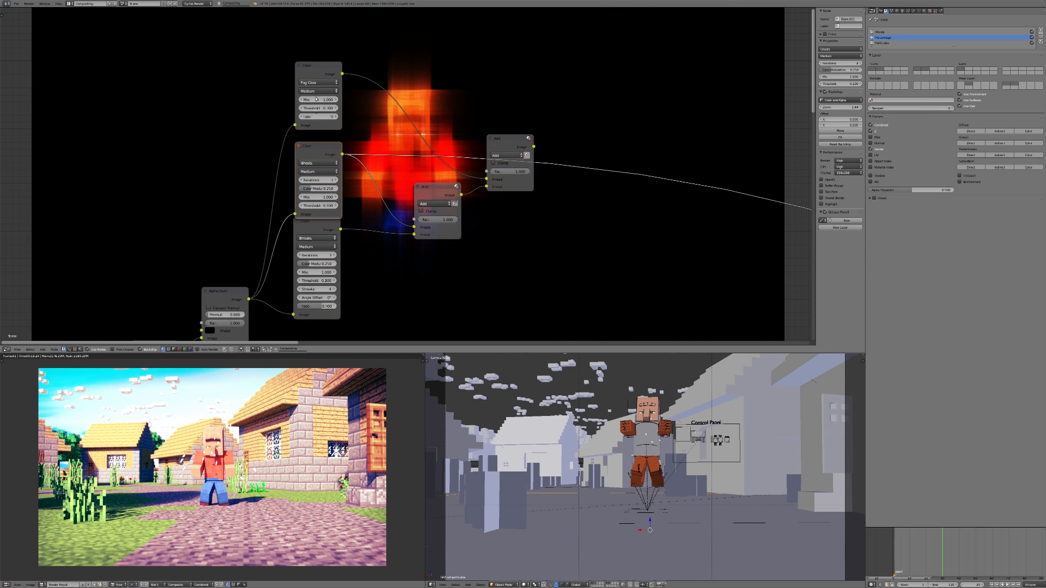
pyautogui.keyDown('ctrl'); pyautogui.keyDown('shift'); pyautogui.click(320, 72); pyautogui.keyUp('shift'); pyautogui.keyUp('ctrl')
pyautogui.keyDown('ctrl'); pyautogui.keyDown('shift'); pyautogui.click(504, 146); pyautogui.keyUp('shift'); pyautogui.keyUp('ctrl')
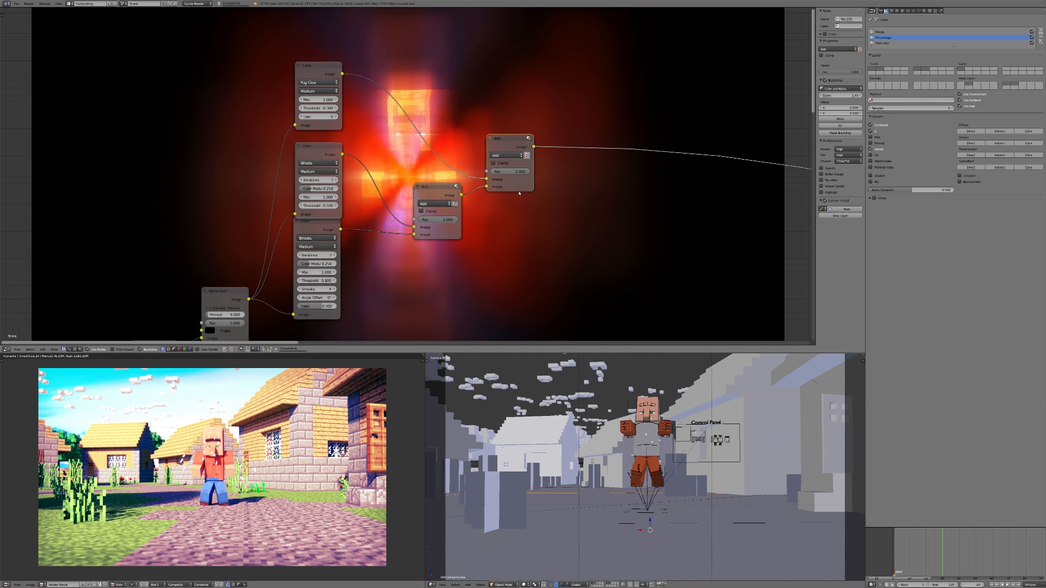
# Add another Mix node on the output link of the second Add node.
pyautogui.scroll(-15, 516, 215)
pyautogui.press('v')
pyautogui.press('v')
pyautogui.moveTo(516, 214); pyautogui.dragTo(469, 142, button='middle')
pyautogui.scroll(3, 453, 84)
pyautogui.hotkey('shift', 'a')
pyautogui.click(470, 140)
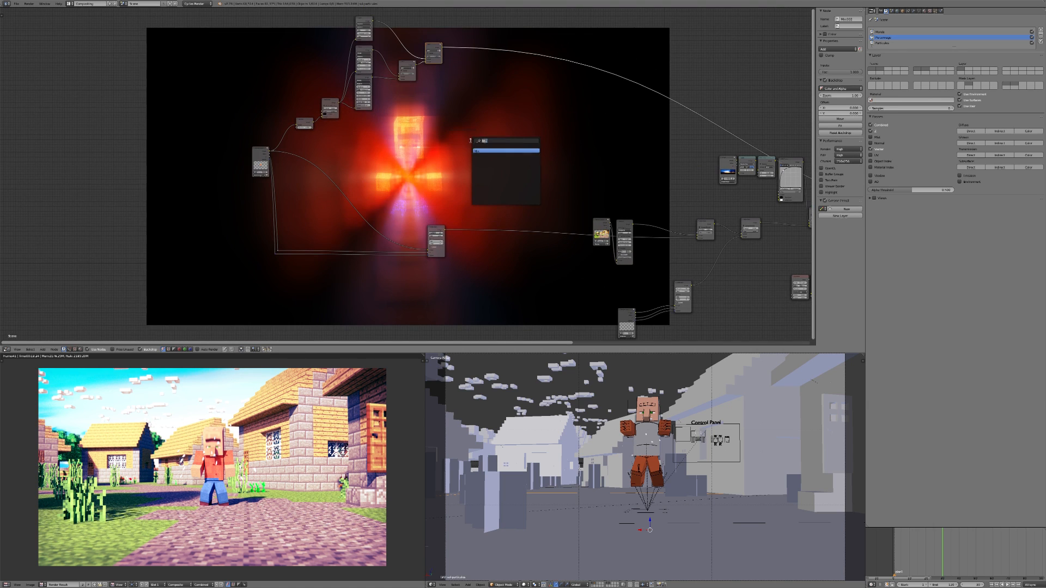
pyautogui.press('BackSpace')
pyautogui.write('nm')
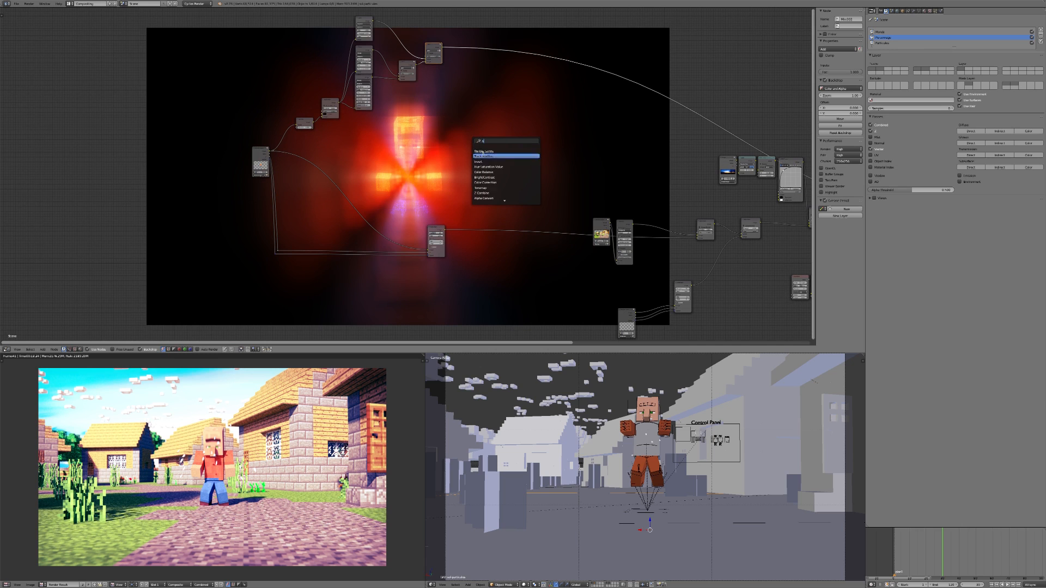
pyautogui.press('BackSpace')
pyautogui.press('BackSpace')
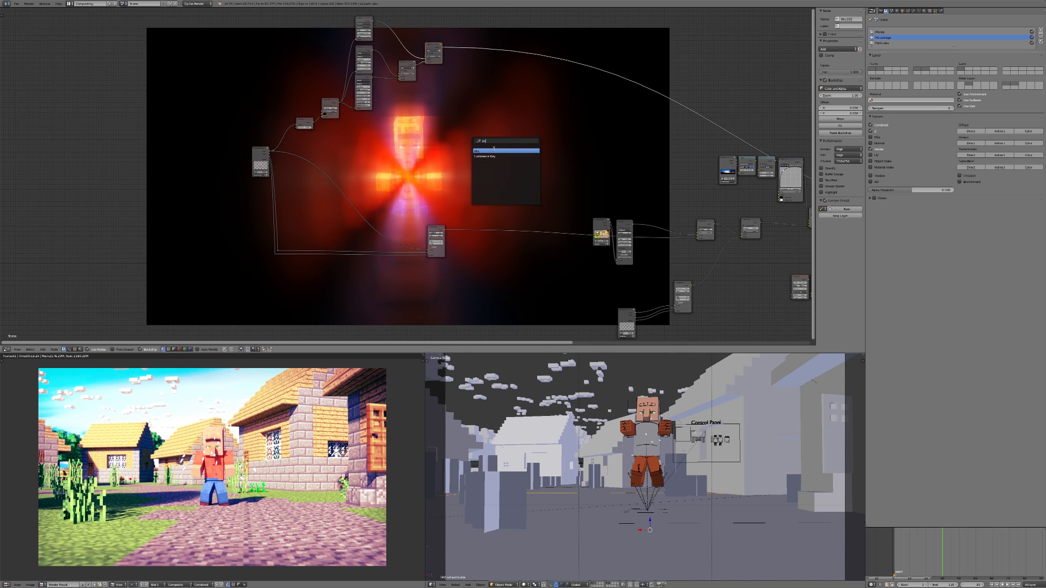
pyautogui.write('m')
pyautogui.press('Return')
pyautogui.click(500, 53)
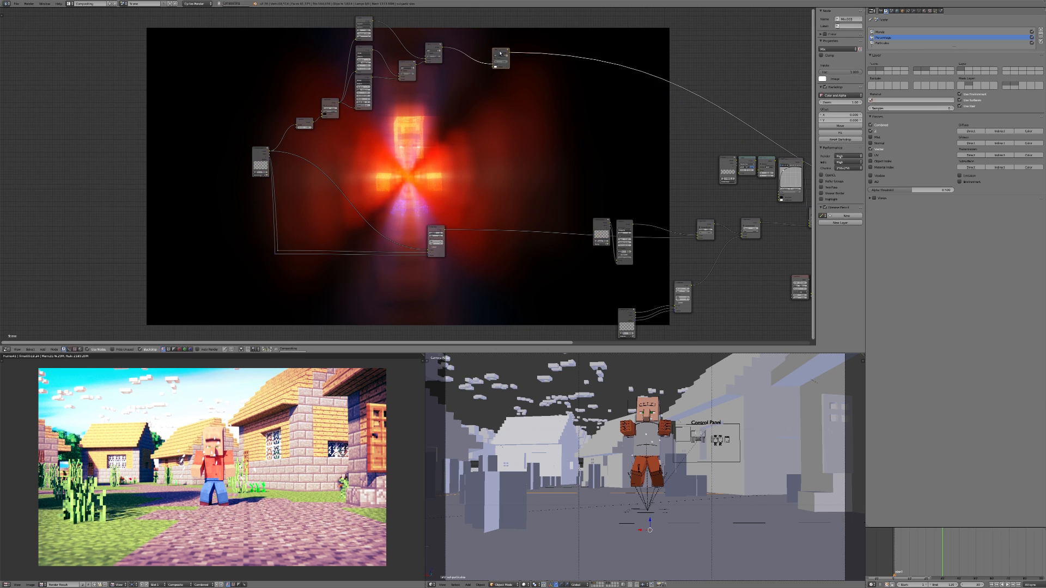
# Position the new Mix node beside the Vector Blur node, combine the glare result with the Vector Blur output in Add mode and preview it.
pyautogui.moveTo(500, 53); pyautogui.dragTo(492, 188)
pyautogui.scroll(9, 465, 250)
pyautogui.moveTo(485, 287); pyautogui.dragTo(565, 230)
pyautogui.click(579, 208)
pyautogui.click(576, 198)
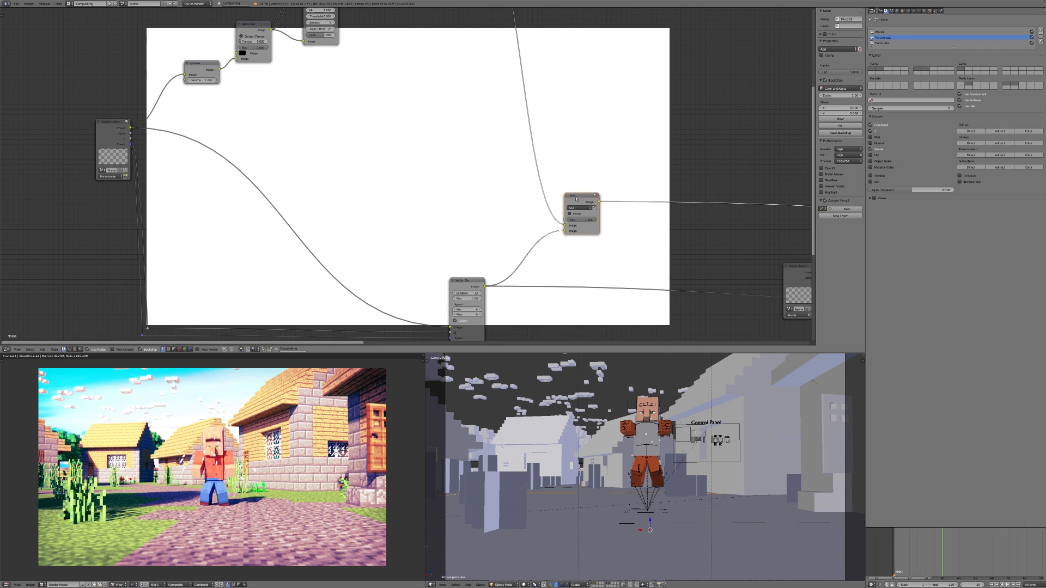
pyautogui.moveTo(574, 201); pyautogui.dragTo(566, 224)
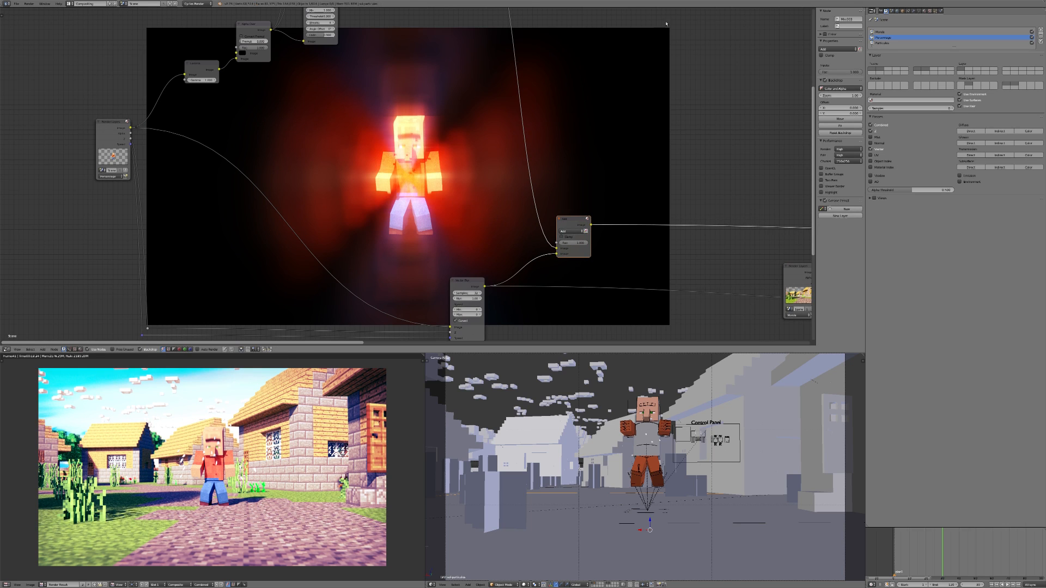
# Preview the Vector Blur output and the first Alpha Over output, and save the file.
pyautogui.click(466, 289)
pyautogui.press('Home')
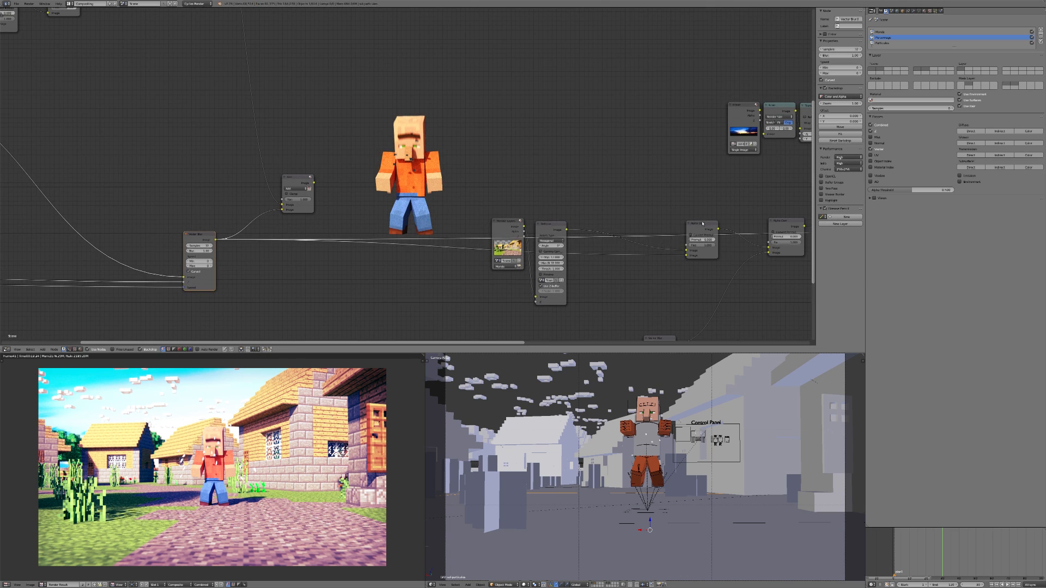
pyautogui.click(703, 223)
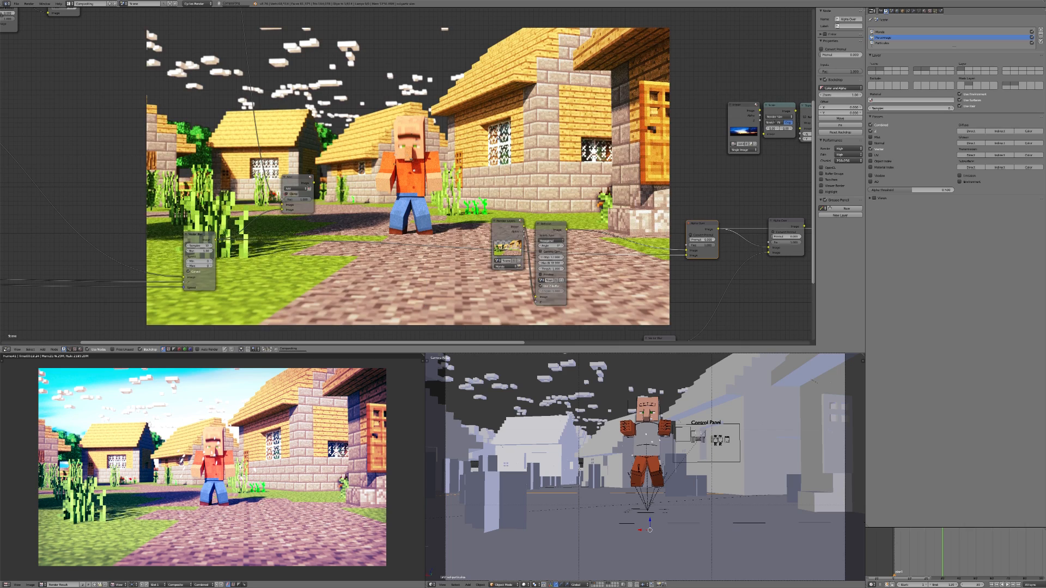
pyautogui.scroll(-7, 479, 186)
pyautogui.moveTo(544, 185); pyautogui.dragTo(475, 186, button='middle')
pyautogui.scroll(2, 475, 187)
pyautogui.hotkey('ctrl', 's')
pyautogui.click(475, 186)
pyautogui.scroll(2, 469, 188)
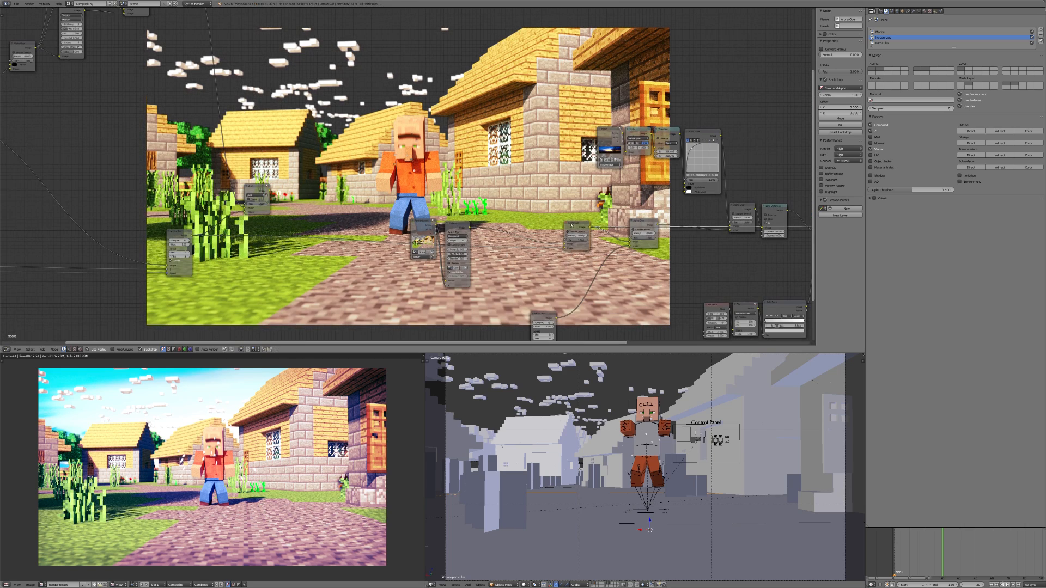
# Move the Lens Distortion node and the color nodes behind it farther along the chain to make room after the last Alpha Over.
pyautogui.scroll(-3, 571, 225)
pyautogui.moveTo(572, 225); pyautogui.dragTo(429, 223, button='middle')
pyautogui.scroll(2, 490, 218)
pyautogui.scroll(-6, 571, 212)
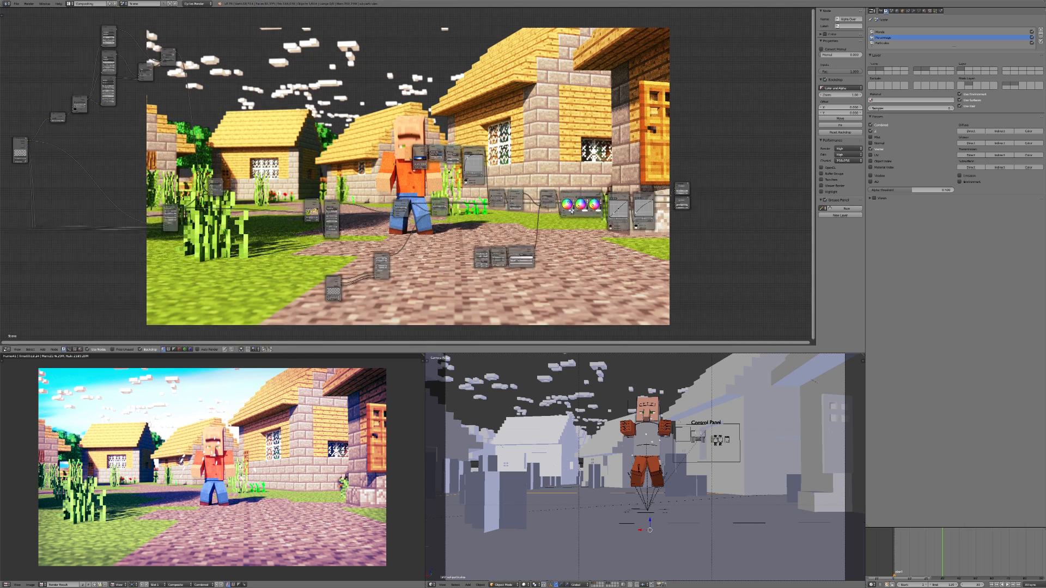
pyautogui.scroll(2, 571, 212)
pyautogui.press('b')
pyautogui.moveTo(550, 184); pyautogui.dragTo(746, 305)
pyautogui.press('g')
pyautogui.click(763, 245)
# Preview the second Alpha Over, the sky image and the last Alpha Over in turn, and save the file.
pyautogui.scroll(6, 573, 217)
pyautogui.keyDown('ctrl'); pyautogui.keyDown('shift'); pyautogui.click(573, 216); pyautogui.keyUp('shift'); pyautogui.keyUp('ctrl')
pyautogui.scroll(4, 426, 61)
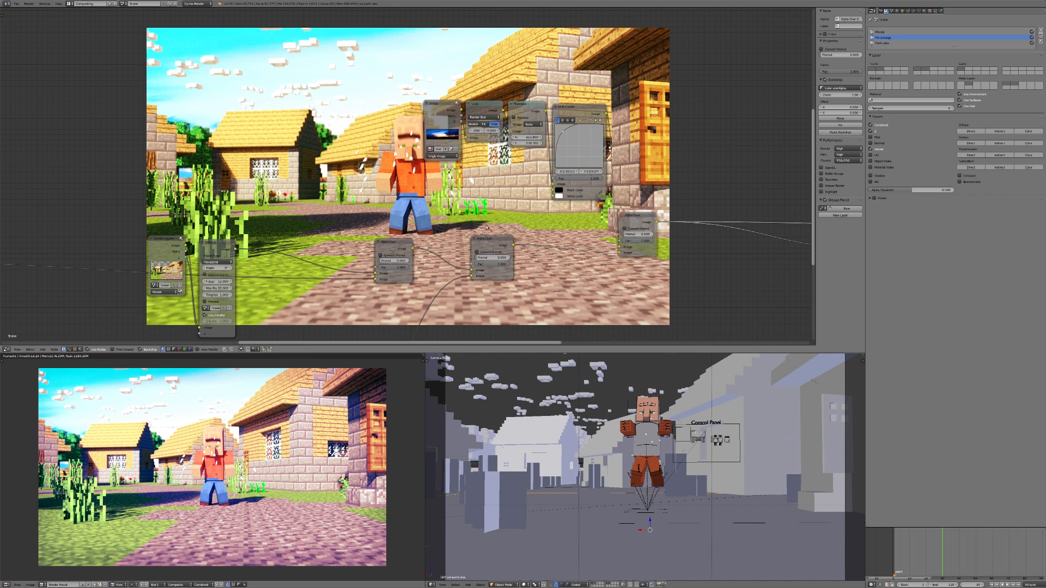
pyautogui.keyDown('ctrl'); pyautogui.keyDown('shift'); pyautogui.click(497, 243); pyautogui.keyUp('shift'); pyautogui.keyUp('ctrl')
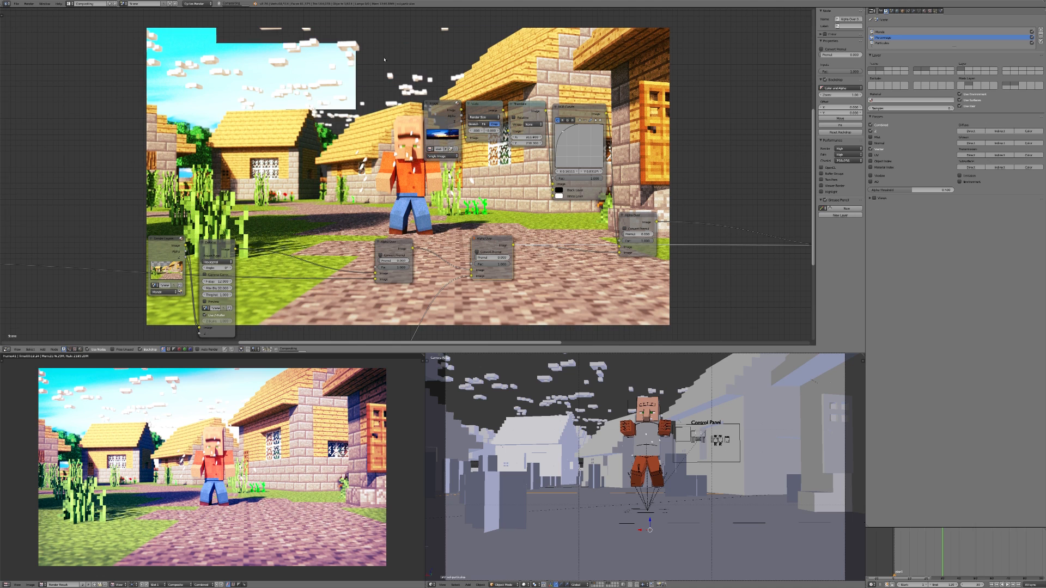
pyautogui.keyDown('ctrl'); pyautogui.keyDown('shift'); pyautogui.click(449, 107); pyautogui.keyUp('shift'); pyautogui.keyUp('ctrl')
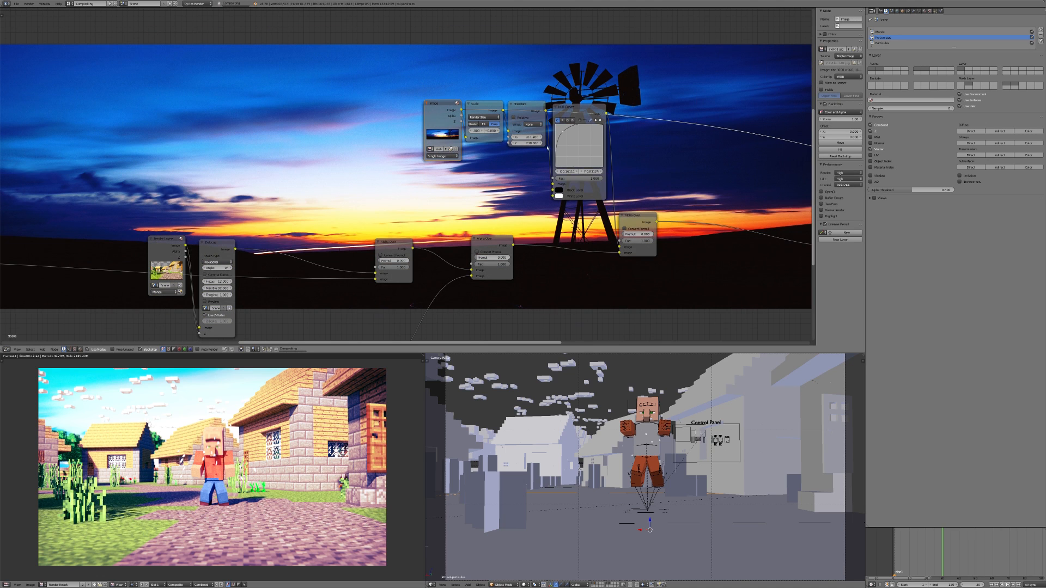
pyautogui.keyDown('ctrl'); pyautogui.keyDown('shift'); pyautogui.click(642, 224); pyautogui.keyUp('shift'); pyautogui.keyUp('ctrl')
pyautogui.scroll(-5, 642, 223)
pyautogui.moveTo(639, 218); pyautogui.dragTo(553, 206, button='middle')
pyautogui.scroll(-4, 518, 188)
pyautogui.hotkey('ctrl', 's')
pyautogui.click(538, 206)
pyautogui.scroll(-4, 463, 202)
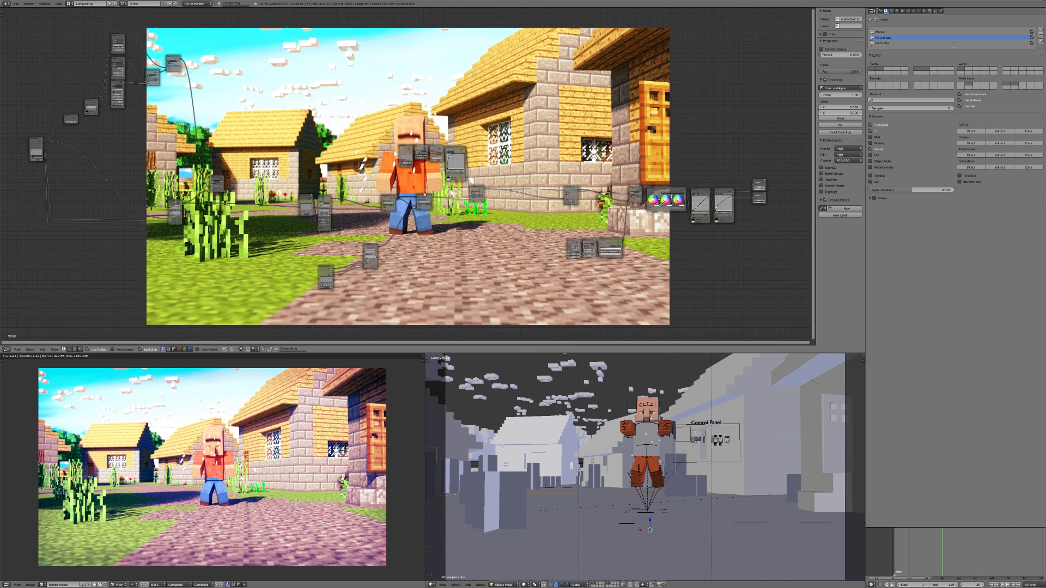
# Move the Add node between the last Alpha Over and the Lens Distortion node.
pyautogui.scroll(7, 403, 199)
pyautogui.moveTo(86, 181); pyautogui.dragTo(623, 171)
pyautogui.scroll(5, 637, 164)
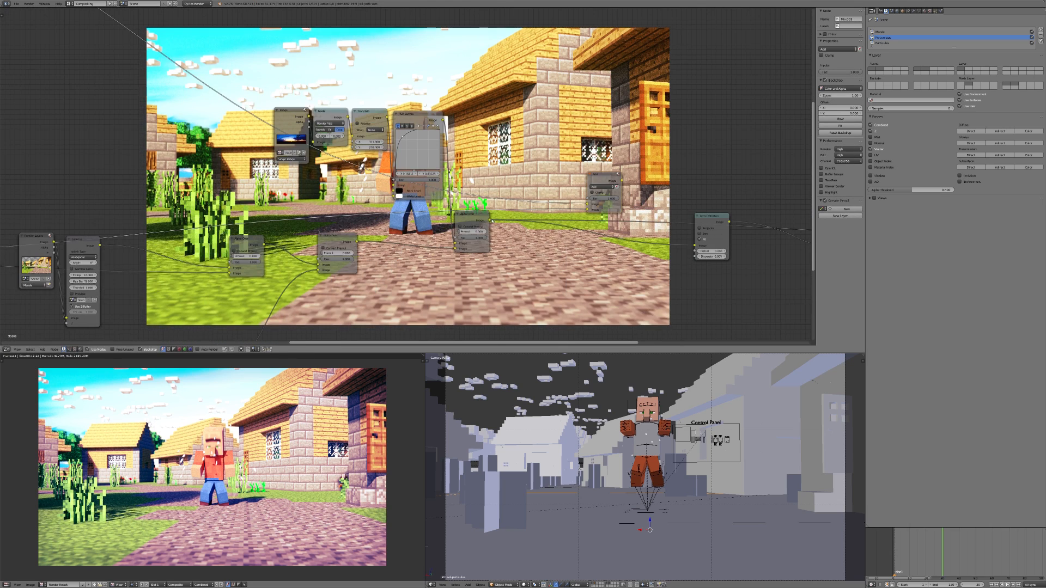
pyautogui.moveTo(492, 221); pyautogui.dragTo(588, 209)
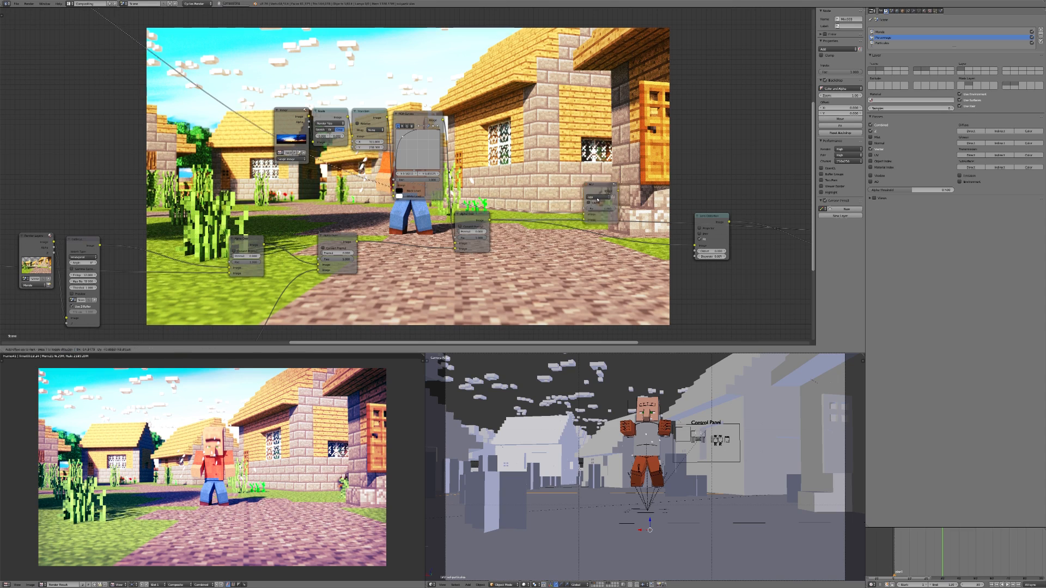
# Add the combined glare result onto the last Alpha Over output through the Add node, and save the file.
pyautogui.scroll(-3, 367, 198)
pyautogui.scroll(-1, 367, 198)
pyautogui.moveTo(367, 198); pyautogui.dragTo(461, 211, button='middle')
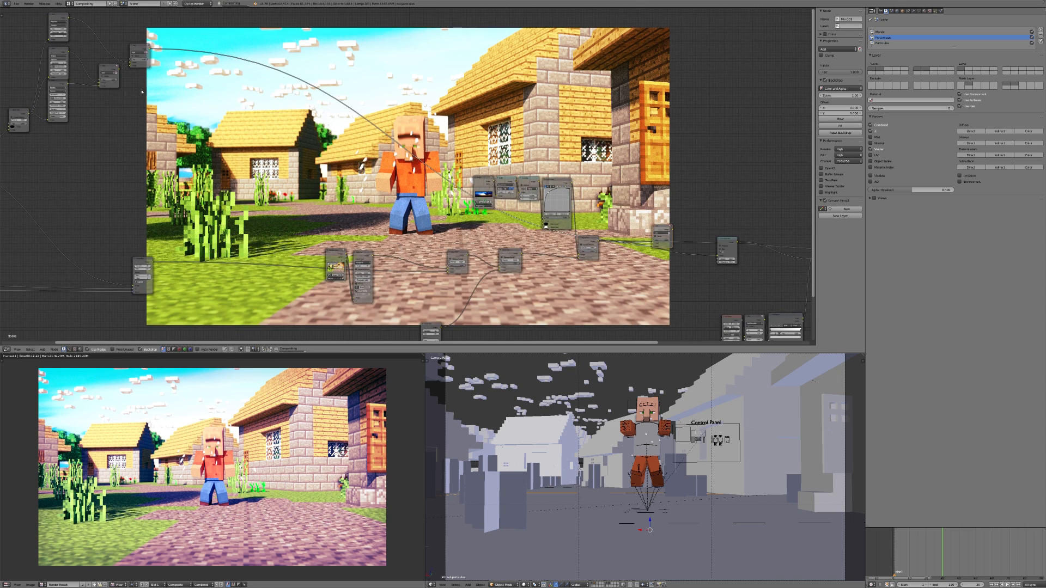
pyautogui.moveTo(735, 241); pyautogui.dragTo(527, 177, button='middle')
pyautogui.scroll(9, 527, 177)
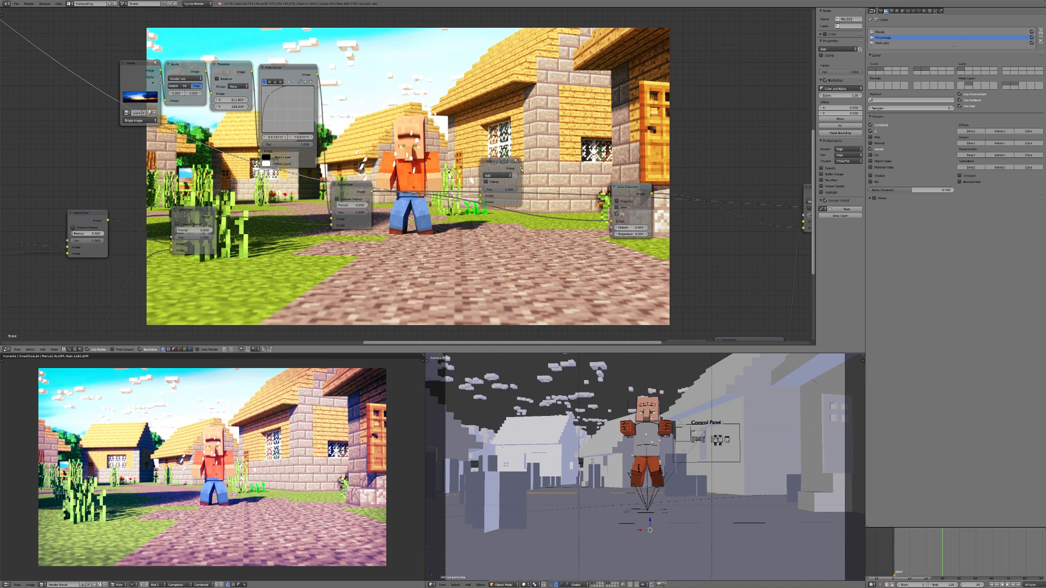
pyautogui.scroll(-5, 623, 188)
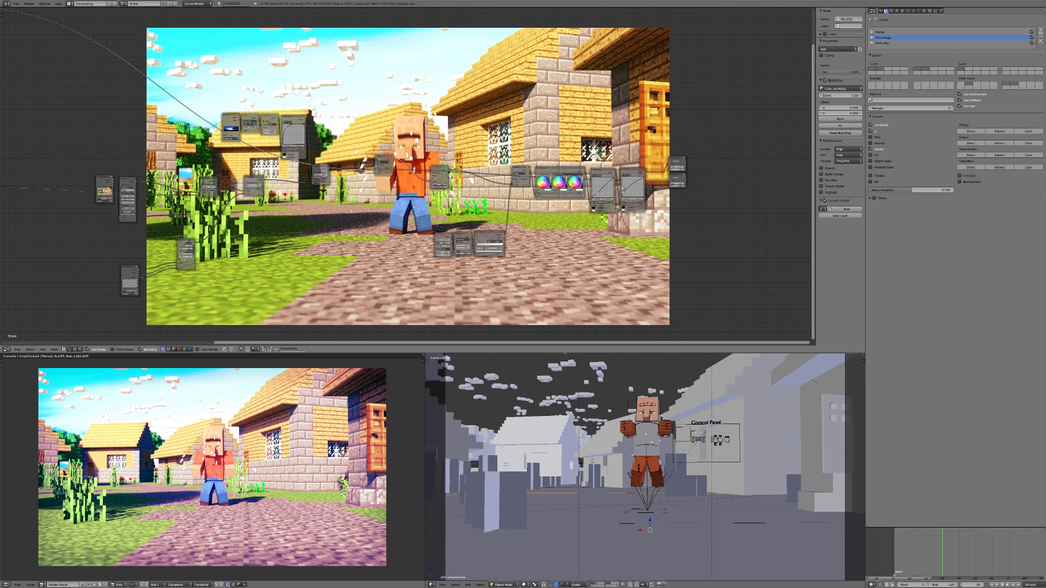
pyautogui.scroll(3, 386, 156)
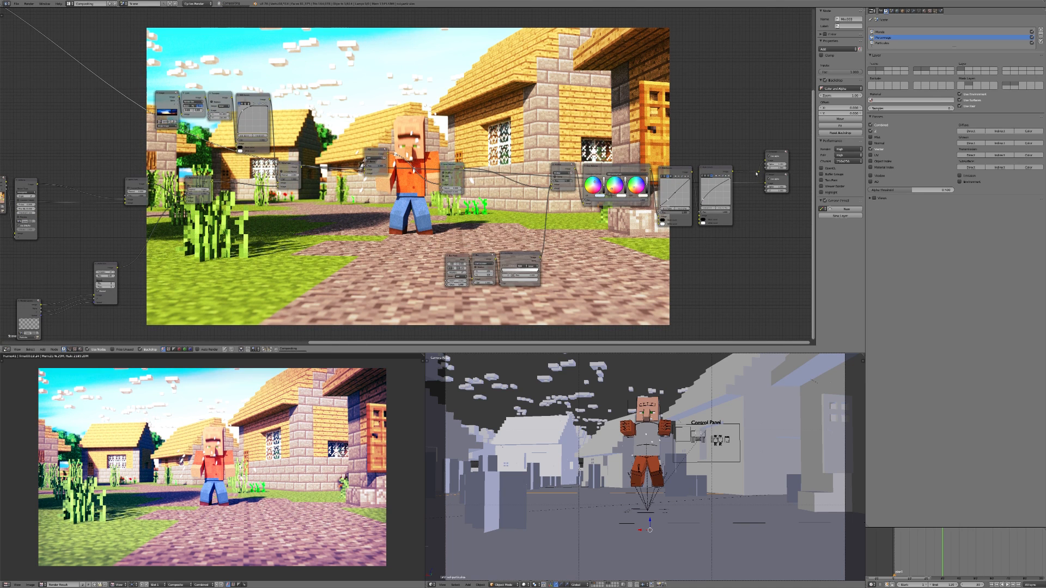
pyautogui.scroll(4, 462, 211)
pyautogui.moveTo(338, 164); pyautogui.dragTo(330, 216, button='middle')
pyautogui.hotkey('ctrl', 's')
pyautogui.click(462, 211)
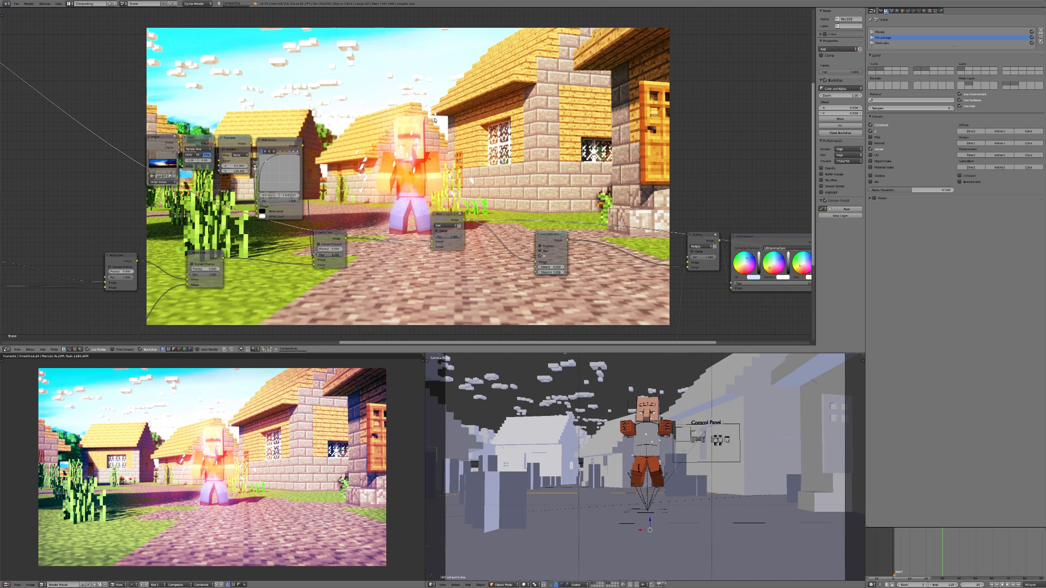
# Move the Add node and the Lens Distortion node closer to the last Alpha Over.
pyautogui.moveTo(434, 120); pyautogui.dragTo(463, 167, button='middle')
pyautogui.moveTo(477, 262); pyautogui.dragTo(422, 270)
pyautogui.moveTo(580, 283); pyautogui.dragTo(536, 263)
pyautogui.scroll(-8, 523, 259)
pyautogui.moveTo(275, 270); pyautogui.dragTo(454, 188, button='middle')
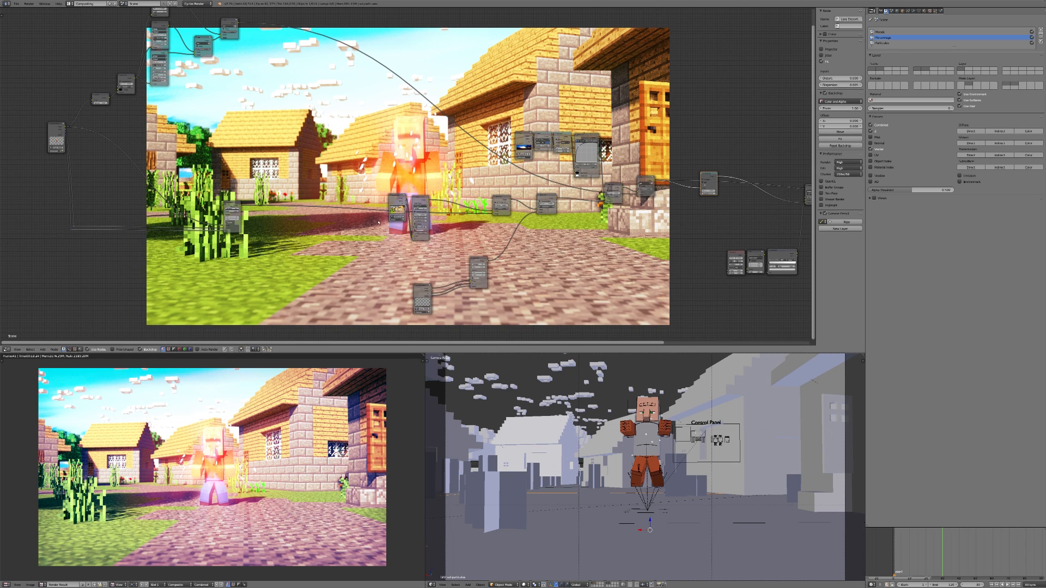
# Scrub the timeline back to the point where the character disappears from the camera view and render that frame.
pyautogui.click(979, 552)
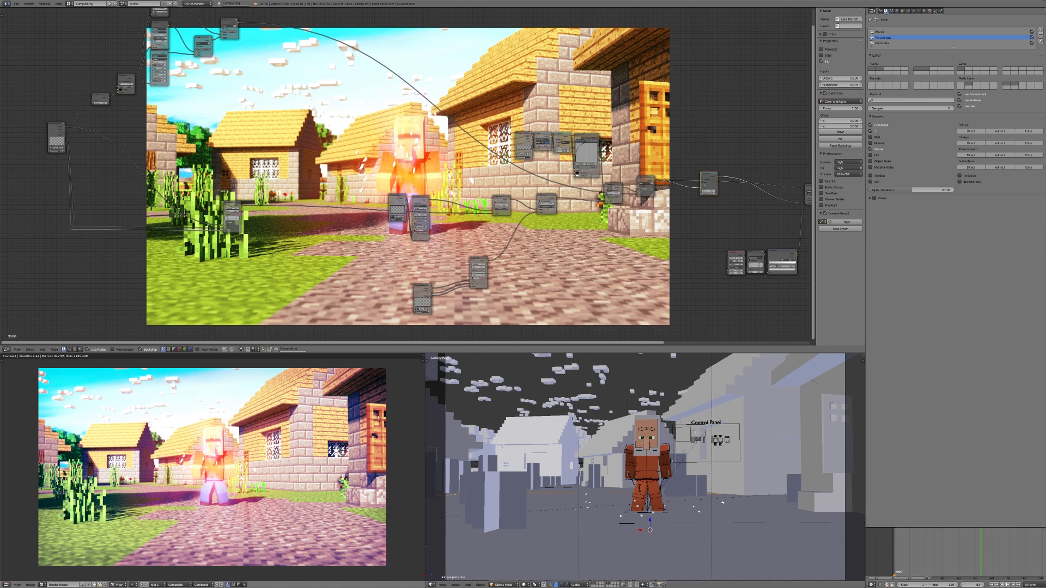
pyautogui.scroll(-5, 408, 164)
pyautogui.scroll(3, 410, 150)
pyautogui.moveTo(464, 170); pyautogui.dragTo(512, 194, button='middle')
pyautogui.scroll(-1, 412, 149)
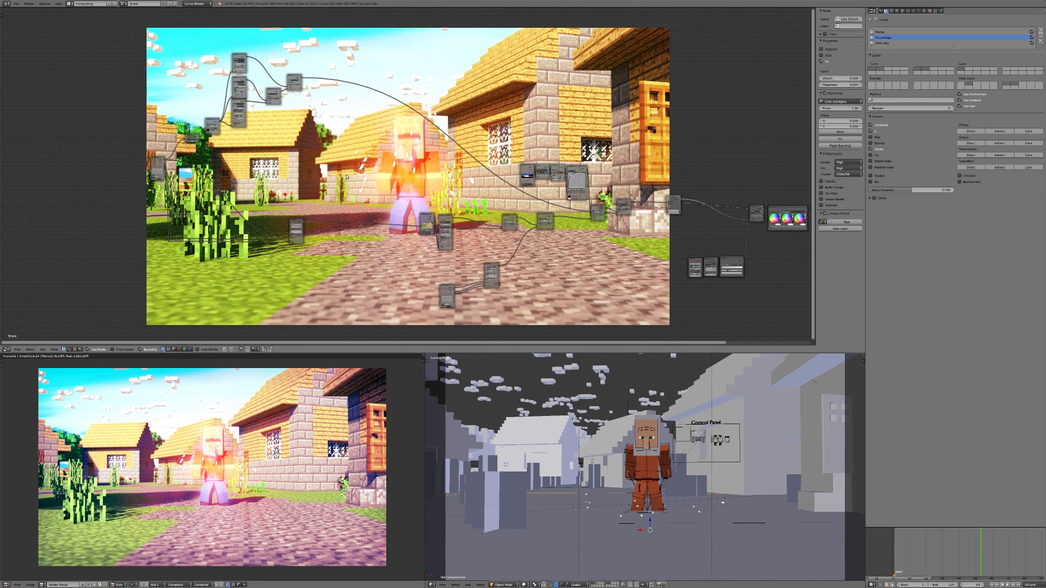
pyautogui.moveTo(328, 219); pyautogui.dragTo(323, 96, button='middle')
pyautogui.scroll(6, 323, 96)
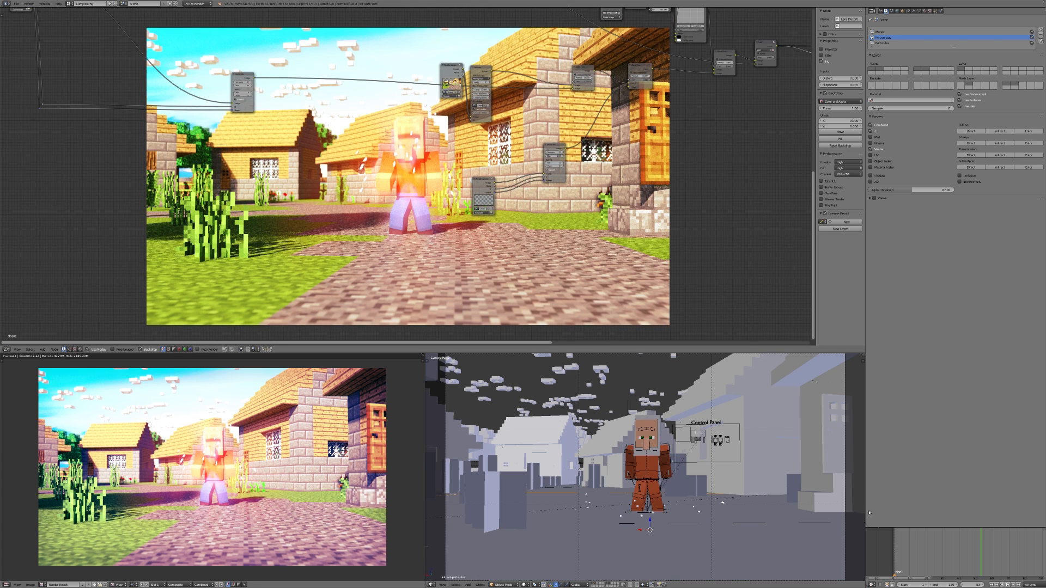
pyautogui.moveTo(955, 555); pyautogui.dragTo(932, 556)
pyautogui.scroll(6, 406, 171)
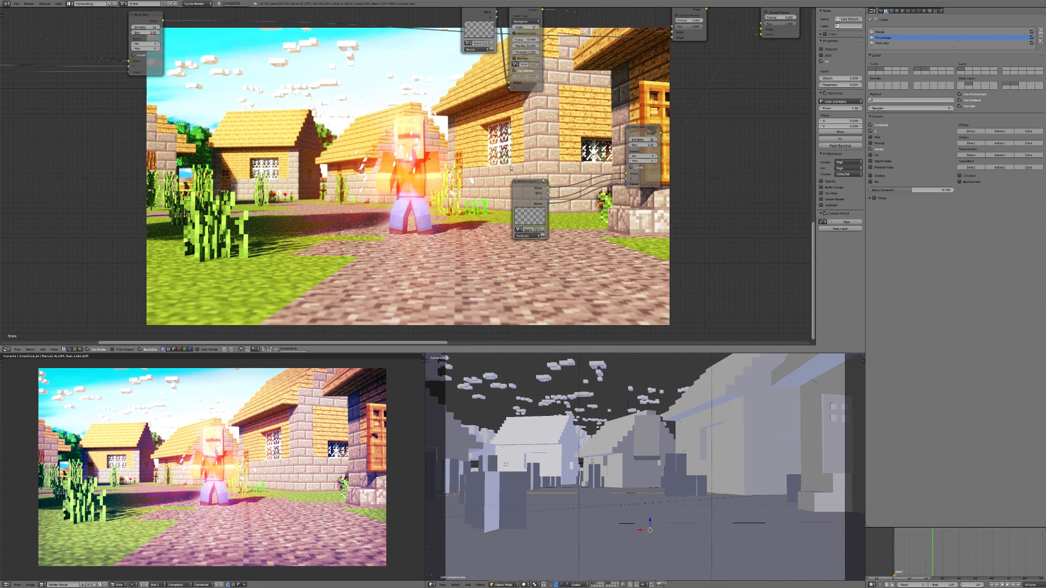
# Examine the character layer's Vector Blur output on the rendered frame, and save the file.
pyautogui.moveTo(507, 172); pyautogui.dragTo(416, 157, button='middle')
pyautogui.scroll(3, 415, 158)
pyautogui.scroll(-3, 415, 158)
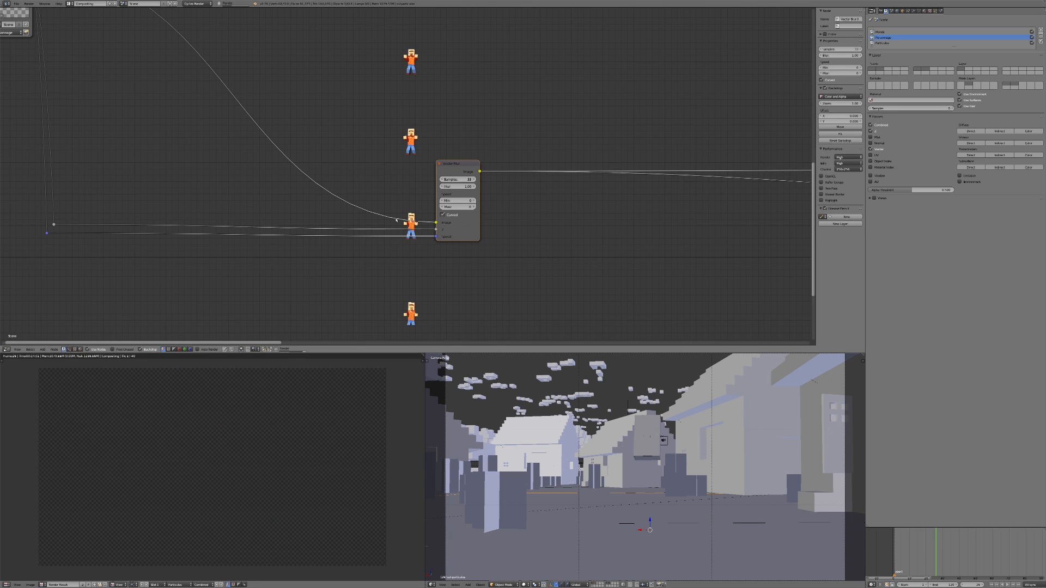
pyautogui.scroll(-3, 404, 178)
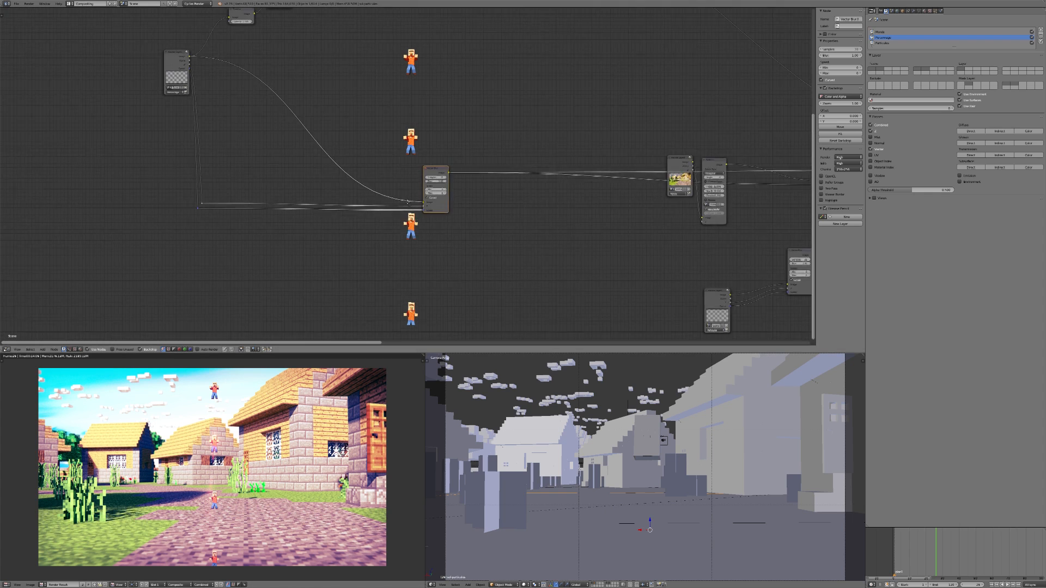
pyautogui.scroll(3, 419, 183)
pyautogui.hotkey('ctrl', 's')
pyautogui.click(401, 199)
pyautogui.scroll(2, 410, 185)
pyautogui.scroll(-7, 434, 231)
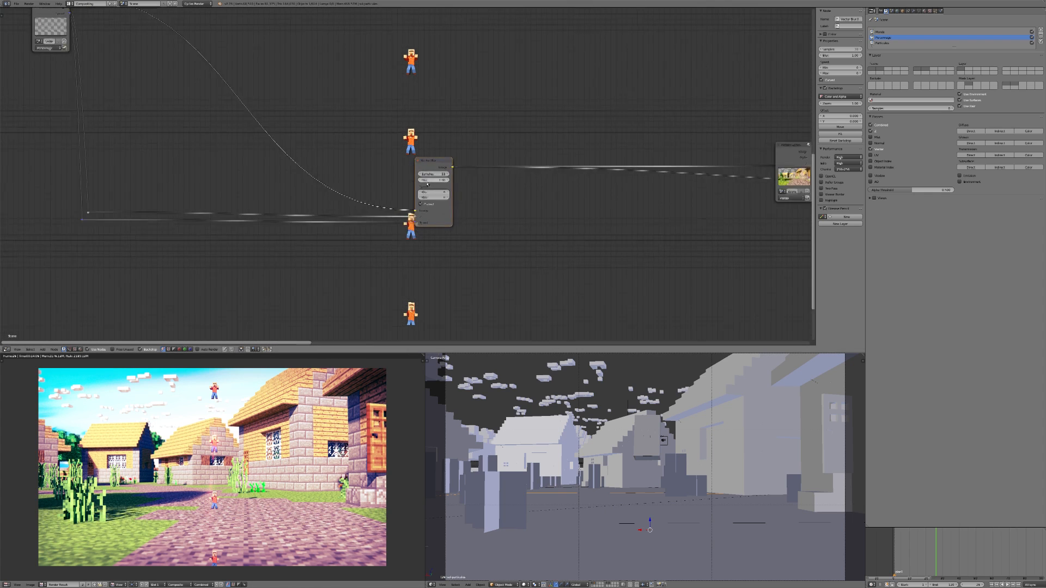
# Set the character layer's Vector Blur amount to 1.
pyautogui.moveTo(416, 250); pyautogui.dragTo(437, 268, button='middle')
pyautogui.scroll(3, 436, 267)
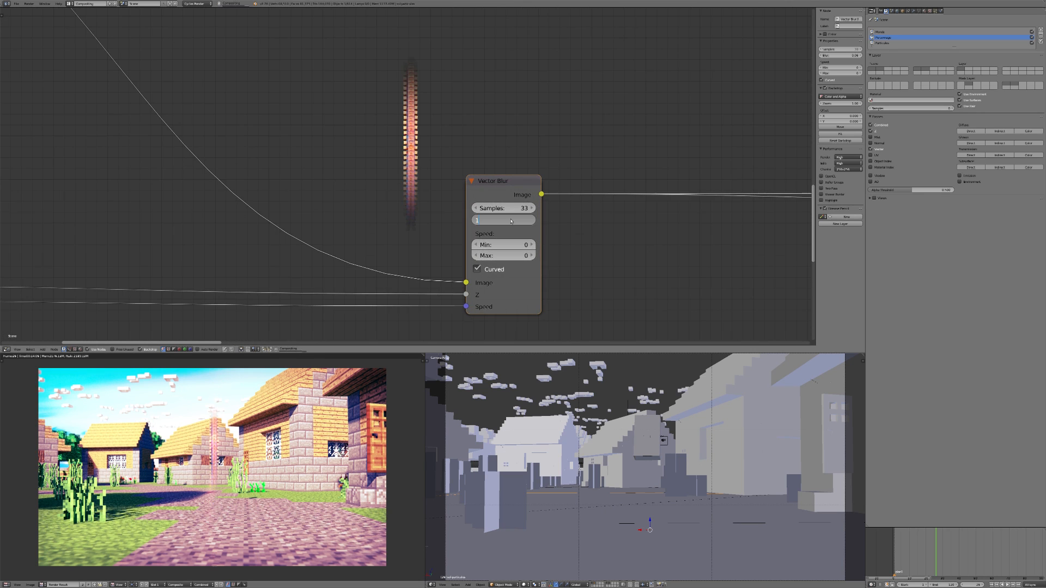
pyautogui.write('1')
pyautogui.press('Return')
# Set the character layer's Vector Blur amount to 0.
pyautogui.scroll(-8, 506, 230)
pyautogui.moveTo(506, 229); pyautogui.dragTo(471, 220, button='middle')
pyautogui.scroll(2, 439, 230)
pyautogui.scroll(2, 450, 213)
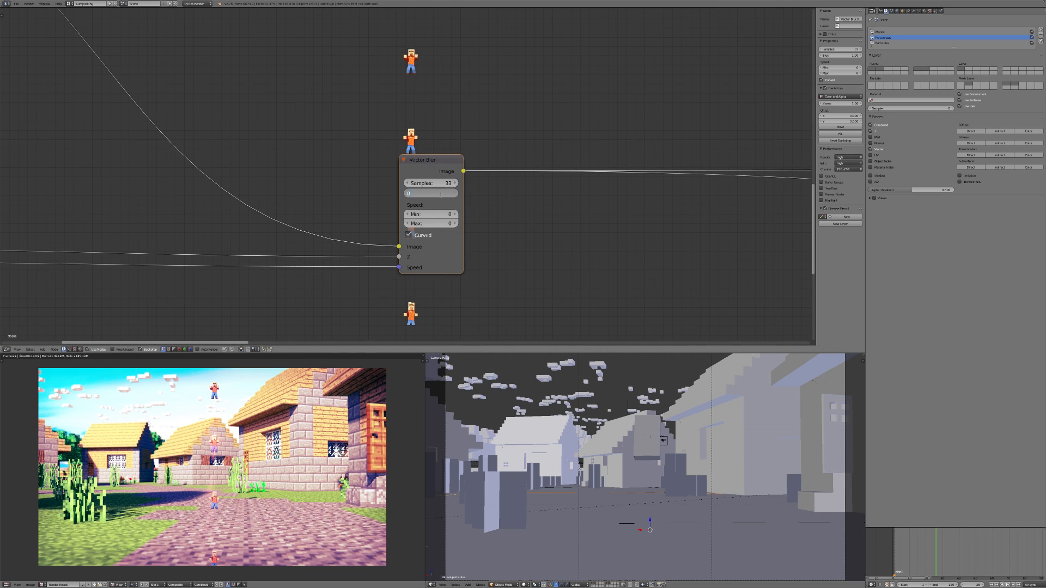
pyautogui.press('Return')
pyautogui.moveTo(405, 185); pyautogui.dragTo(444, 205, button='middle')
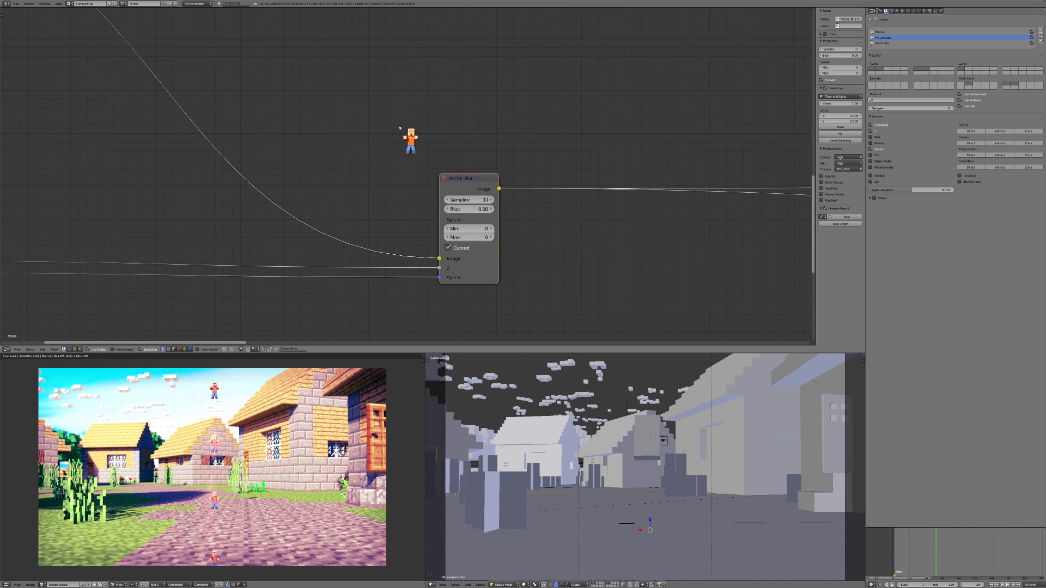
# Keyframe the Vector Blur amount at 0 on the rendered frame and 1 on the following frame, and save the file.
pyautogui.click(474, 210)
pyautogui.write('1')
pyautogui.press('Return')
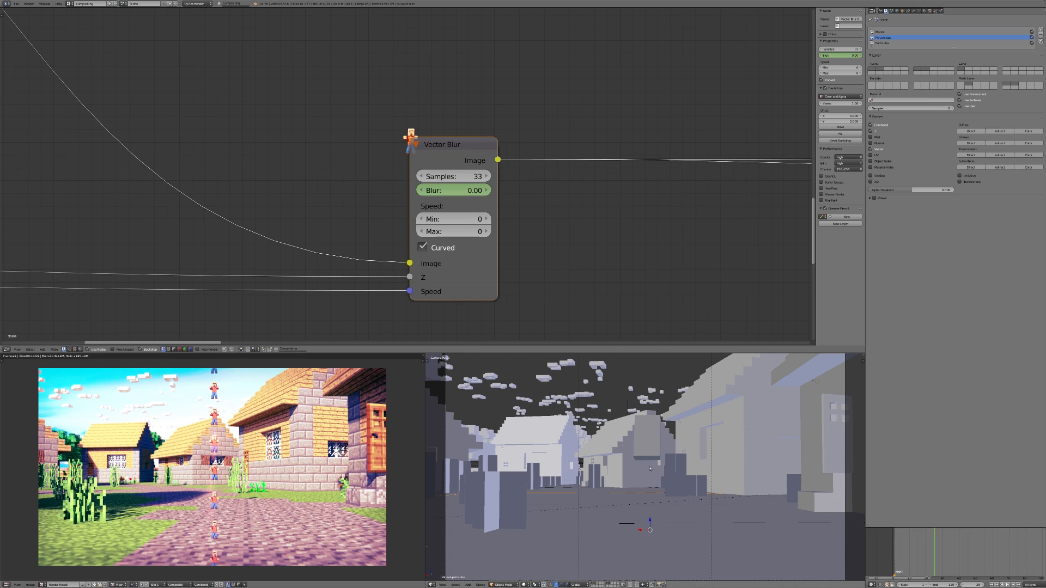
pyautogui.press('Right')
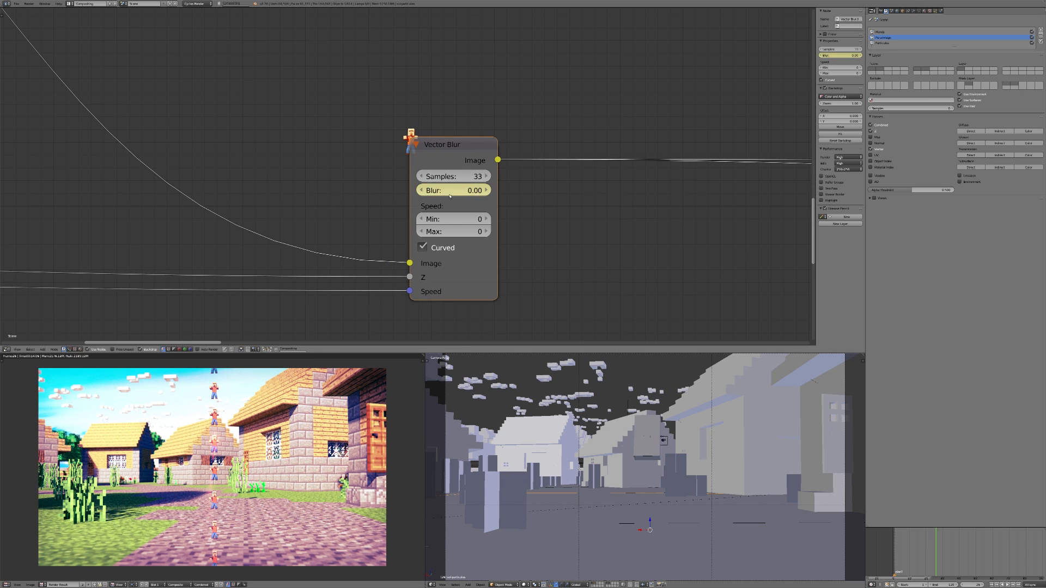
pyautogui.press('Right')
pyautogui.press('Left')
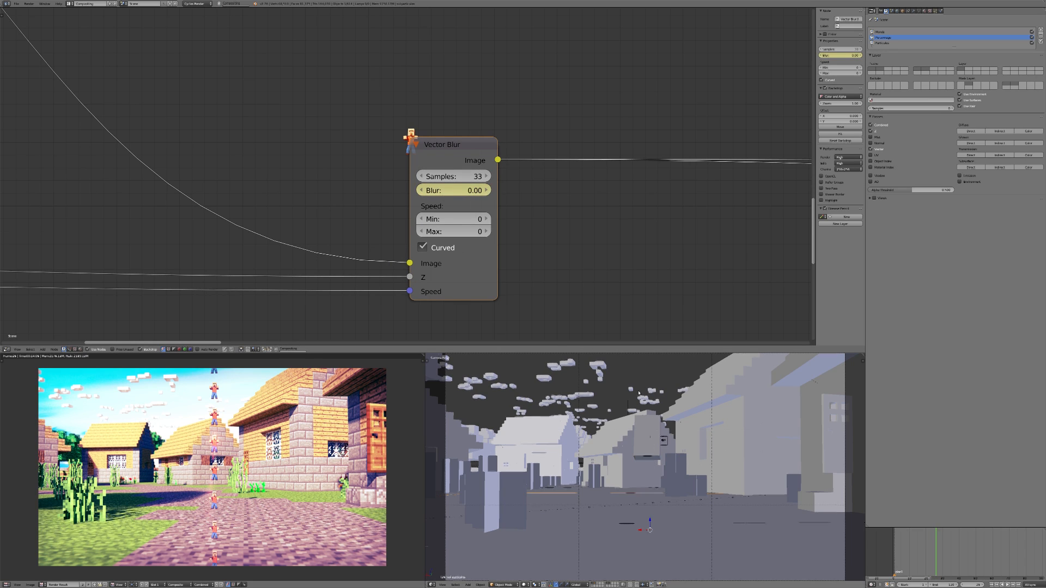
pyautogui.press('Right')
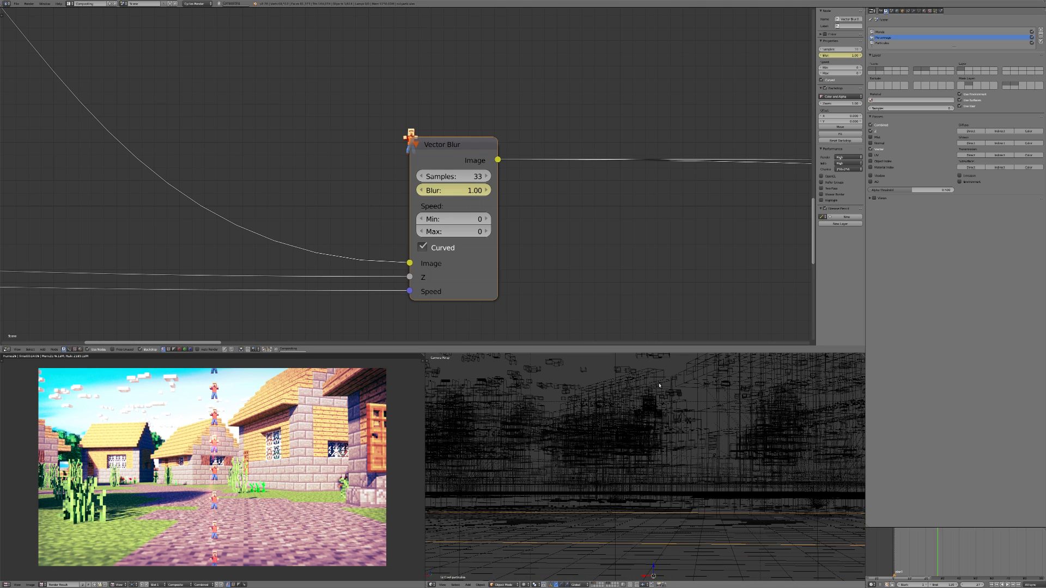
pyautogui.press('Left')
pyautogui.hotkey('ctrl', 's')
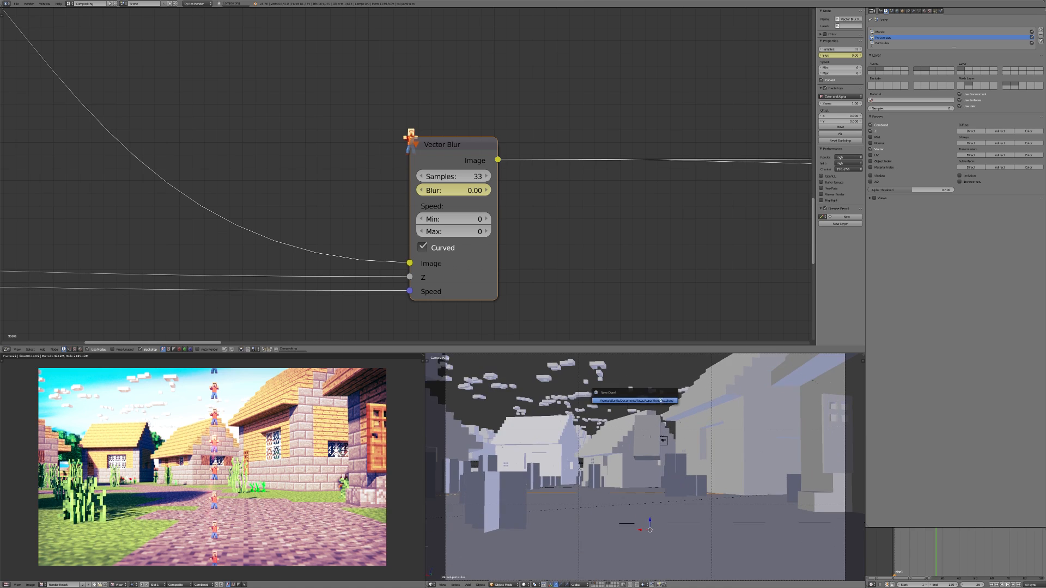
pyautogui.click(661, 400)
# Preview the output of the Gamma node ahead of the glare nodes.
pyautogui.scroll(-12, 702, 292)
pyautogui.moveTo(388, 32); pyautogui.dragTo(464, 165, button='middle')
pyautogui.scroll(6, 464, 165)
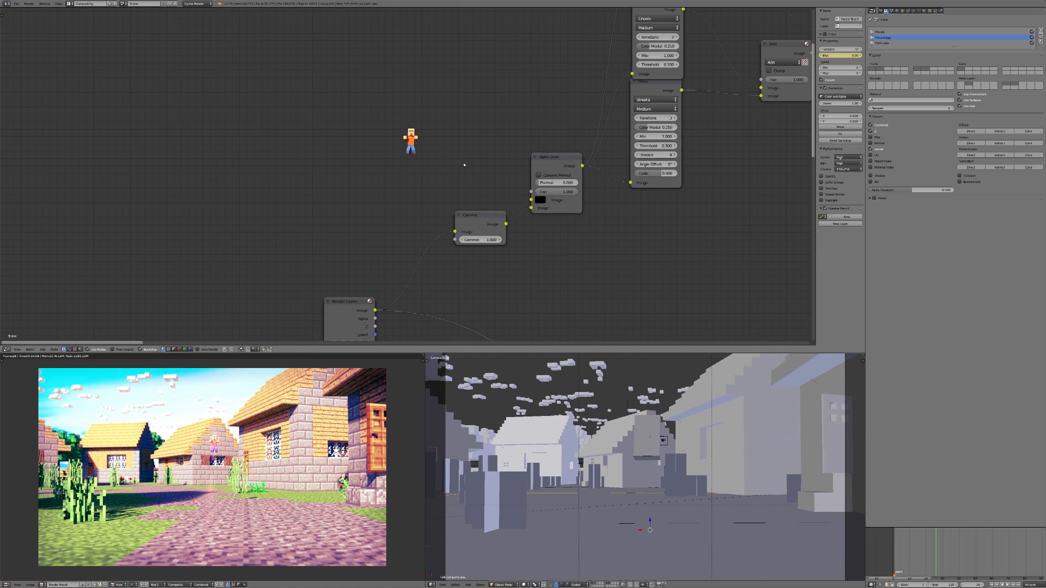
pyautogui.keyDown('ctrl'); pyautogui.keyDown('shift'); pyautogui.click(479, 219); pyautogui.keyUp('shift'); pyautogui.keyUp('ctrl')
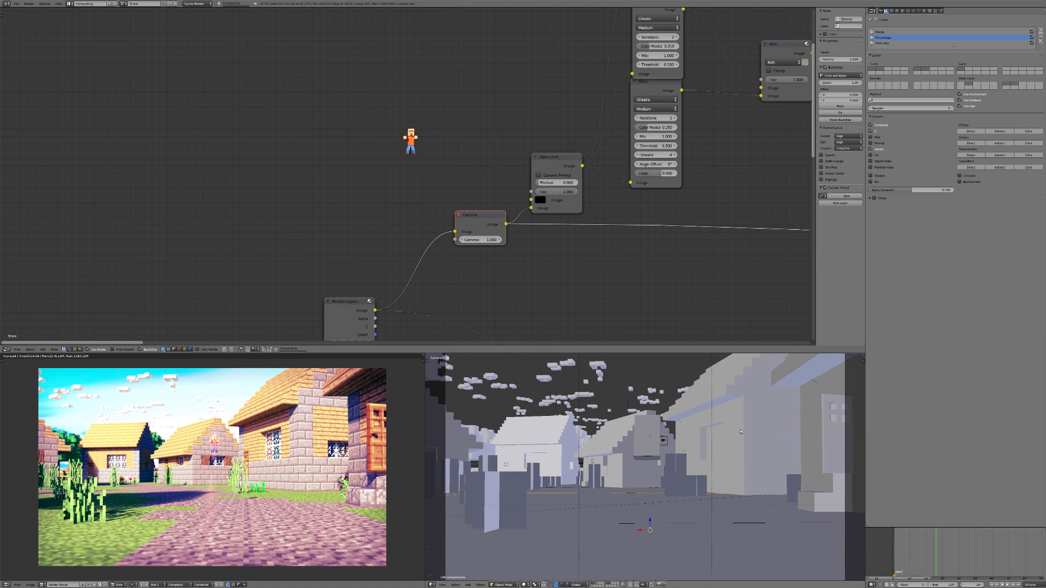
# Set the Gamma node's value to 0, keyframe it on the current frame, and save the file.
pyautogui.scroll(2, 490, 246)
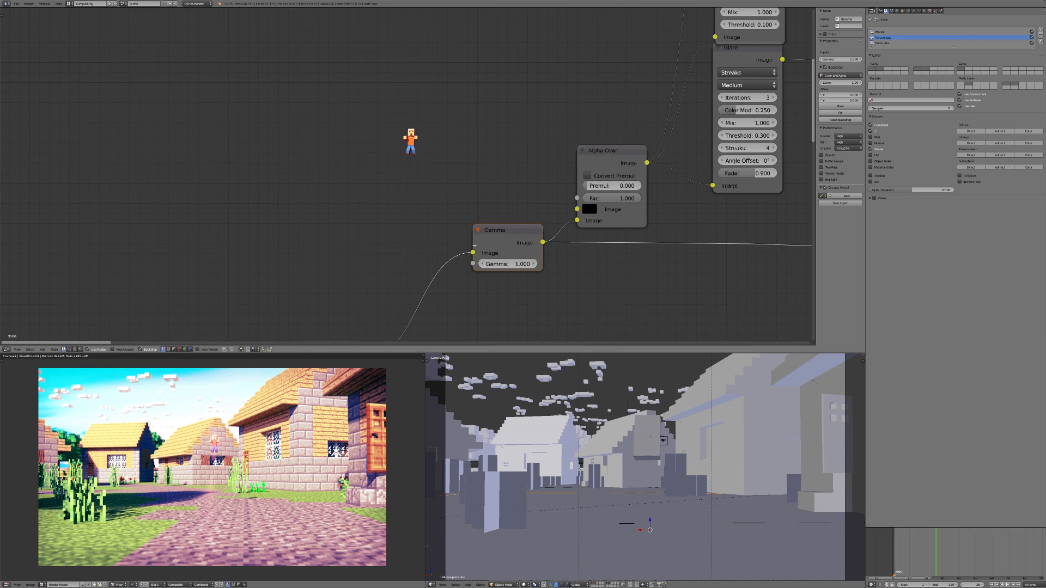
pyautogui.write('0')
pyautogui.press('Return')
pyautogui.rightClick(512, 262)
pyautogui.click(512, 262)
pyautogui.hotkey('ctrl', 's')
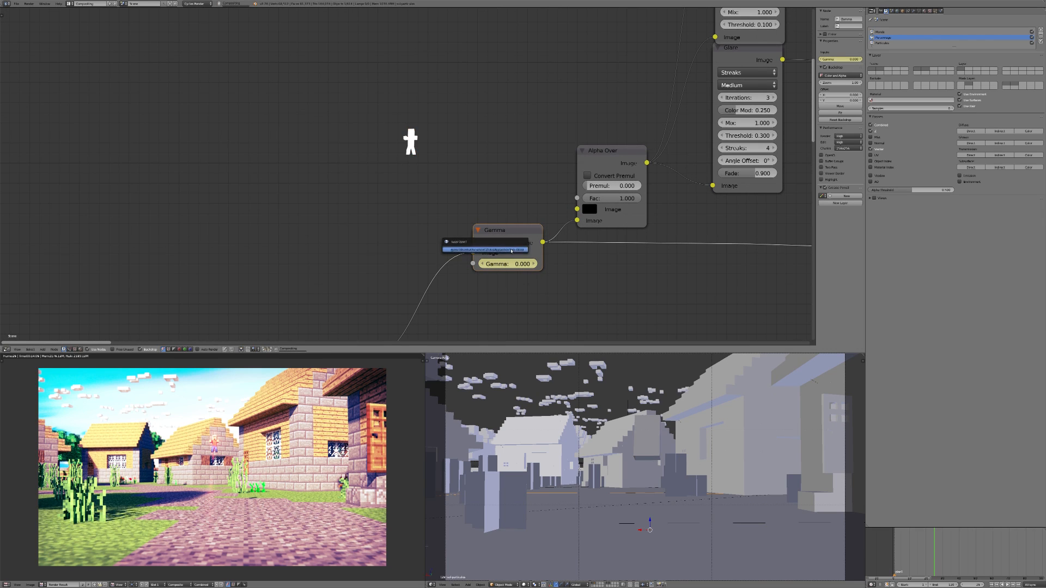
pyautogui.click(512, 250)
# Preview the combined character glare at the last glare Add node.
pyautogui.scroll(-10, 518, 250)
pyautogui.moveTo(519, 249); pyautogui.dragTo(464, 233, button='middle')
pyautogui.scroll(-4, 469, 217)
pyautogui.moveTo(485, 191); pyautogui.dragTo(409, 326, button='middle')
pyautogui.keyDown('ctrl'); pyautogui.keyDown('shift'); pyautogui.click(466, 90); pyautogui.keyUp('shift'); pyautogui.keyUp('ctrl')
pyautogui.moveTo(372, 221); pyautogui.dragTo(466, 112, button='middle')
pyautogui.scroll(2, 447, 158)
pyautogui.moveTo(433, 200); pyautogui.dragTo(469, 168, button='middle')
pyautogui.scroll(-4, 469, 168)
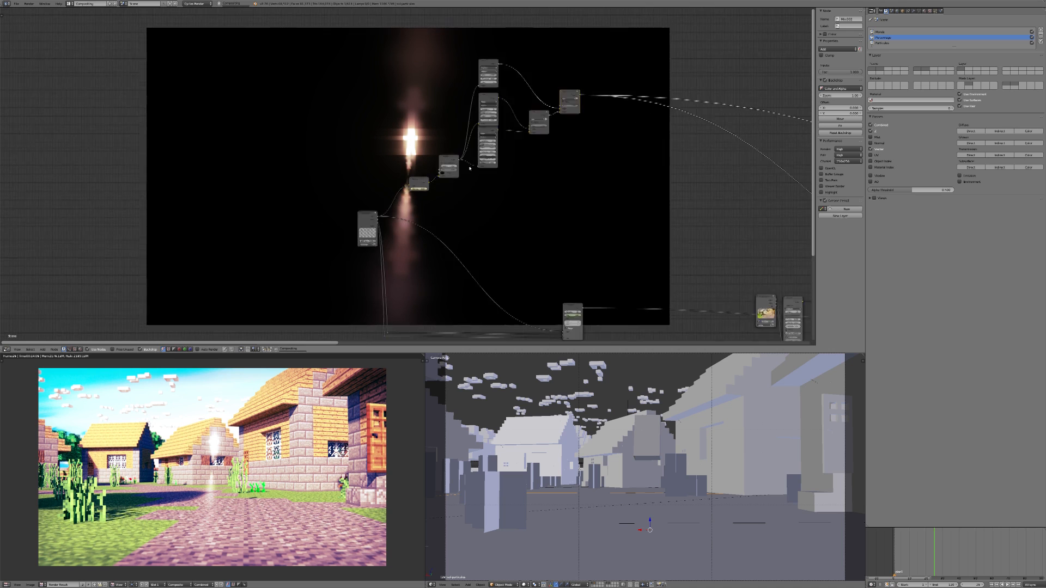
# Preview the Gamma node again and animate its value to 1 a few frames further along the timeline.
pyautogui.scroll(9, 407, 173)
pyautogui.keyDown('ctrl'); pyautogui.keyDown('shift'); pyautogui.click(427, 187); pyautogui.keyUp('shift'); pyautogui.keyUp('ctrl')
pyautogui.scroll(2, 413, 163)
pyautogui.press('Right')
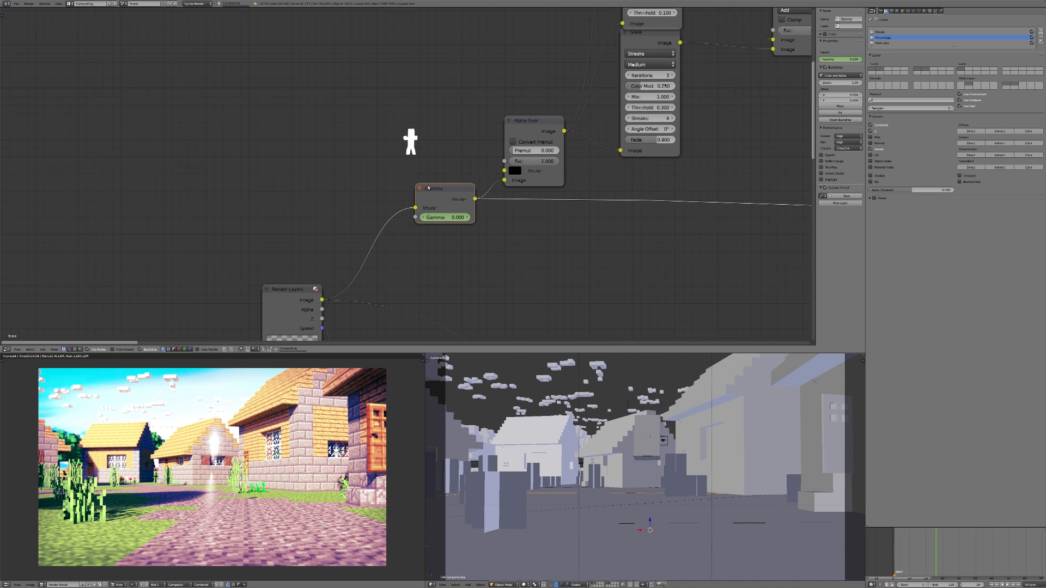
pyautogui.press('Right')
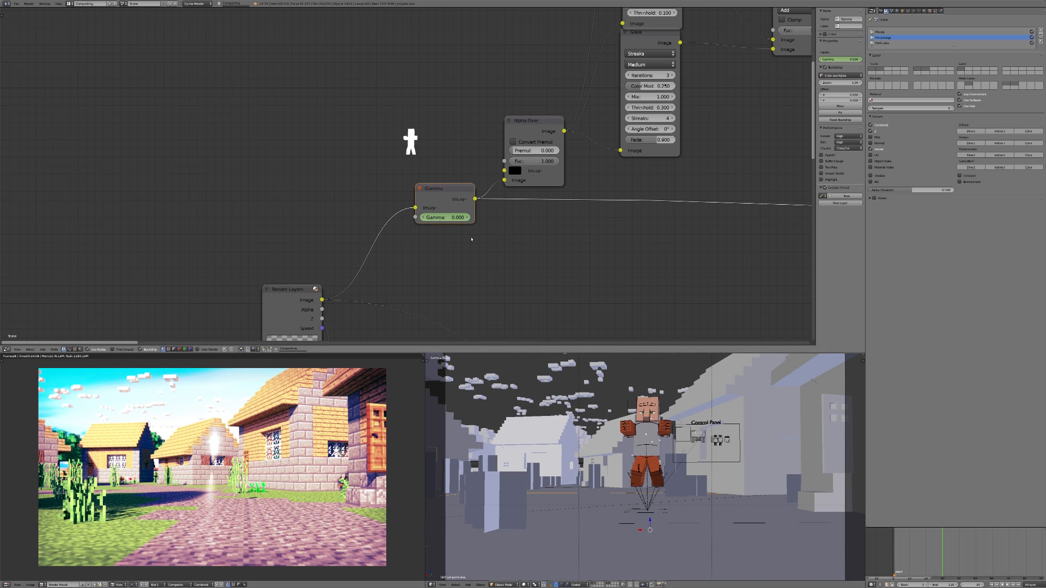
pyautogui.click(437, 216)
pyautogui.write('1')
pyautogui.press('Return')
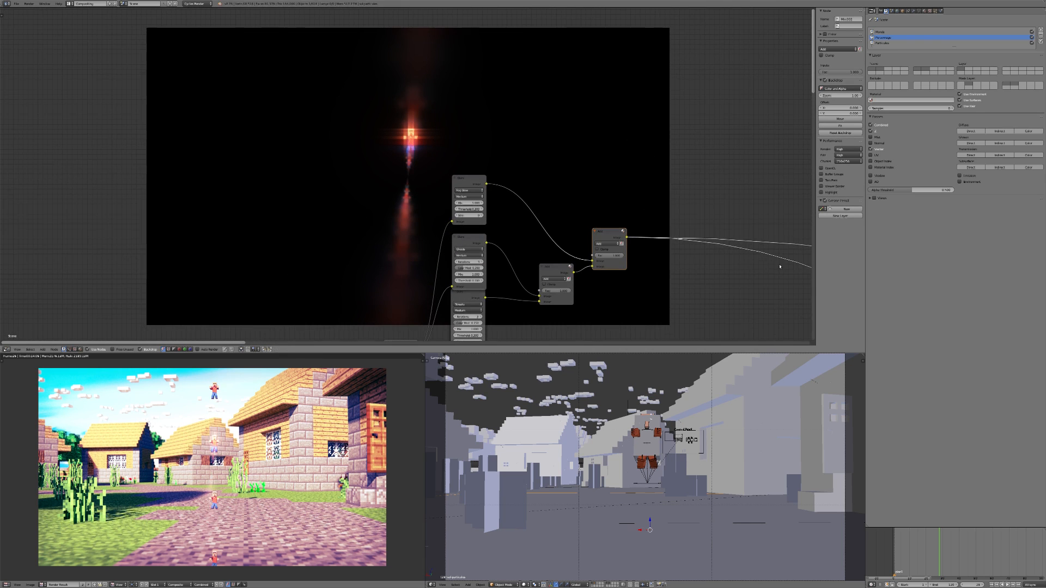
# Keyframe the Ghosts glare's Threshold at 0.1, and at 0.3 several frames further on.
pyautogui.scroll(5, 478, 162)
pyautogui.moveTo(464, 137); pyautogui.dragTo(457, 132)
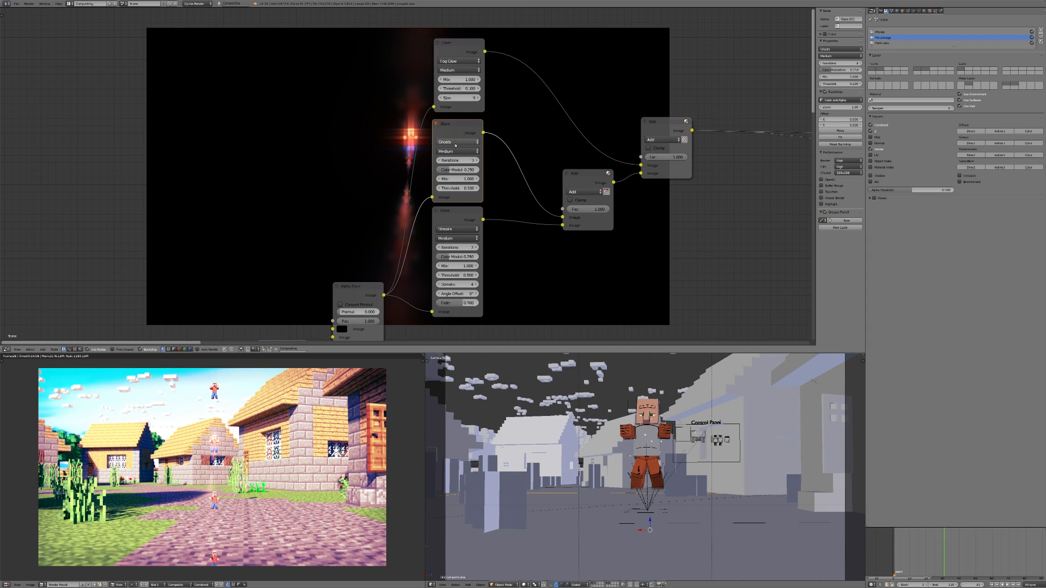
pyautogui.scroll(2, 478, 193)
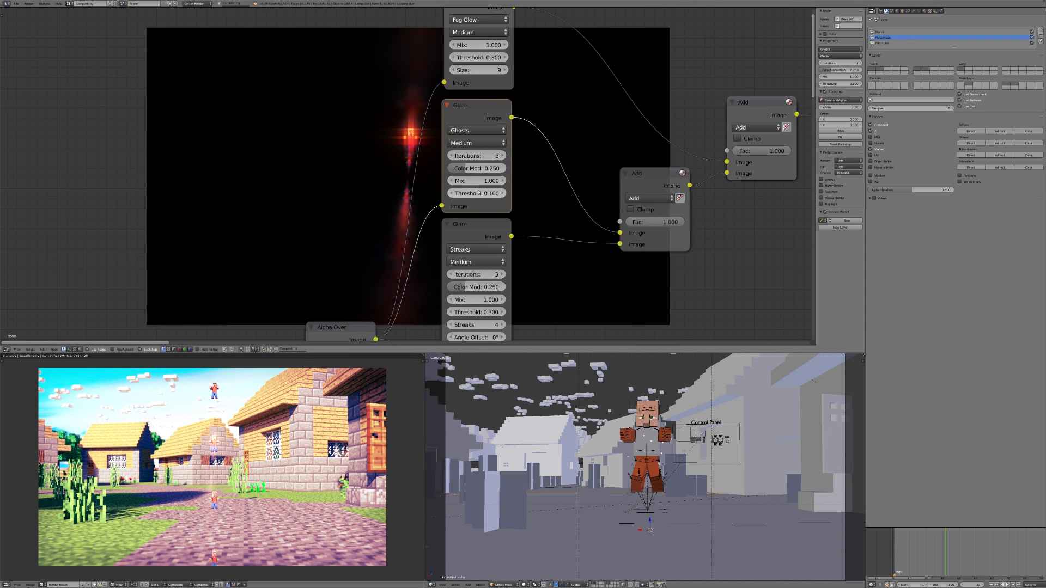
pyautogui.rightClick(477, 192)
pyautogui.click(486, 200)
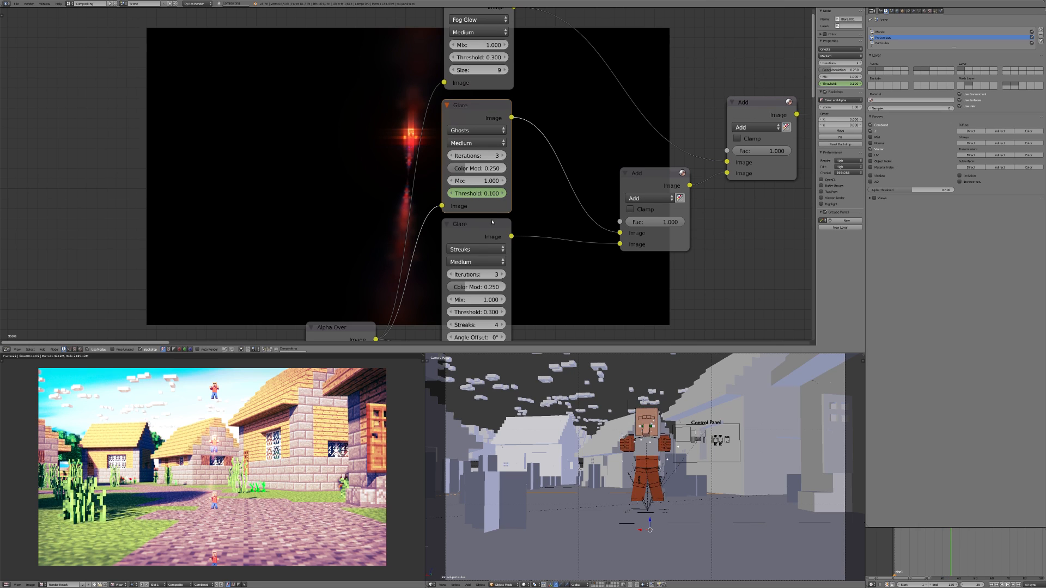
pyautogui.click(482, 194)
pyautogui.press('Return')
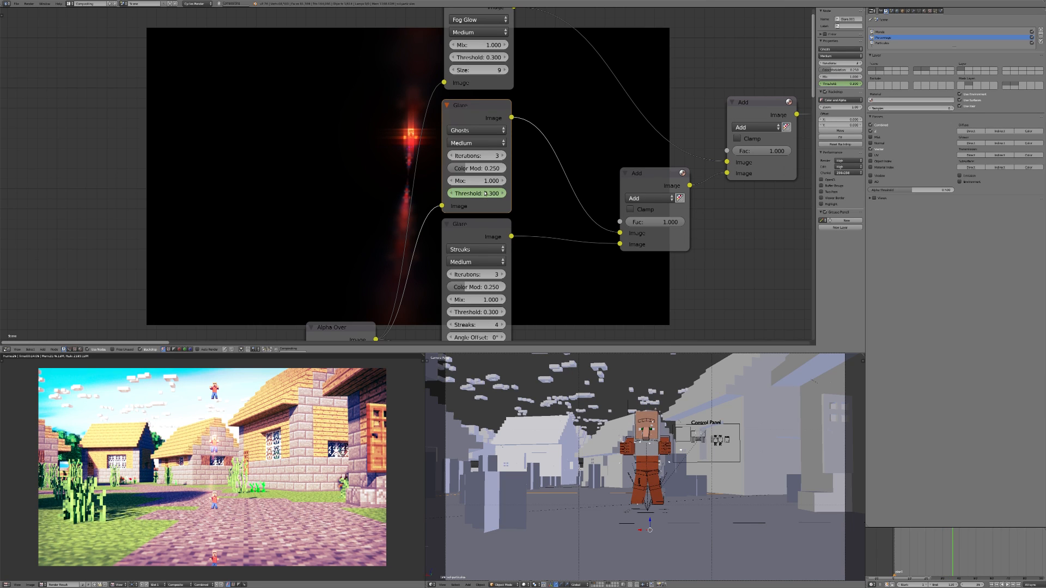
pyautogui.rightClick(485, 193)
pyautogui.click(501, 198)
# Keyframe the Fac at 1 on the Add node combining Ghosts and Streaks, at the frame where the Ghosts Threshold is 0.1.
pyautogui.scroll(-7, 502, 198)
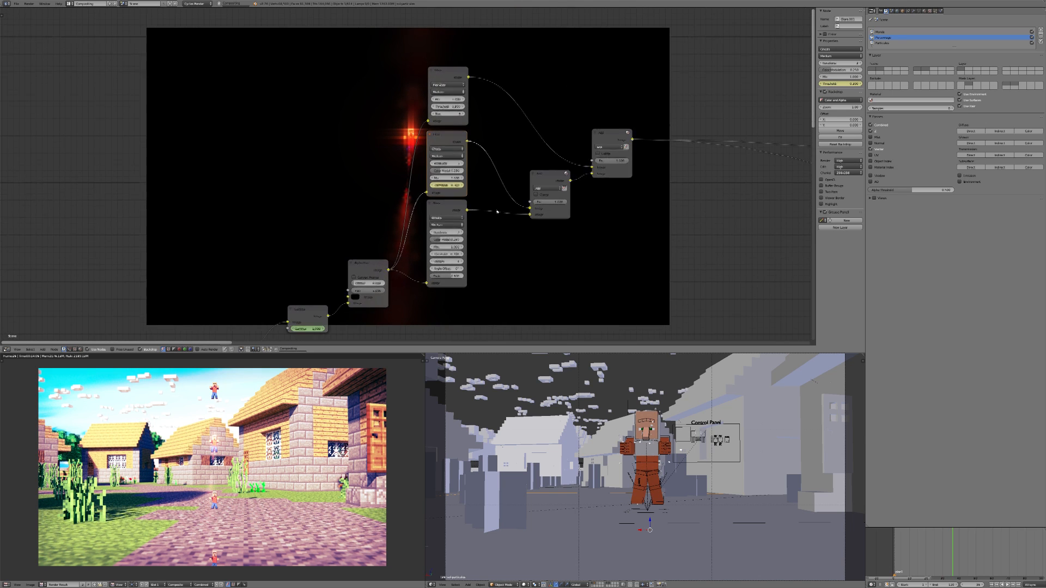
pyautogui.scroll(6, 521, 216)
pyautogui.moveTo(616, 182); pyautogui.dragTo(496, 194, button='middle')
pyautogui.scroll(2, 496, 193)
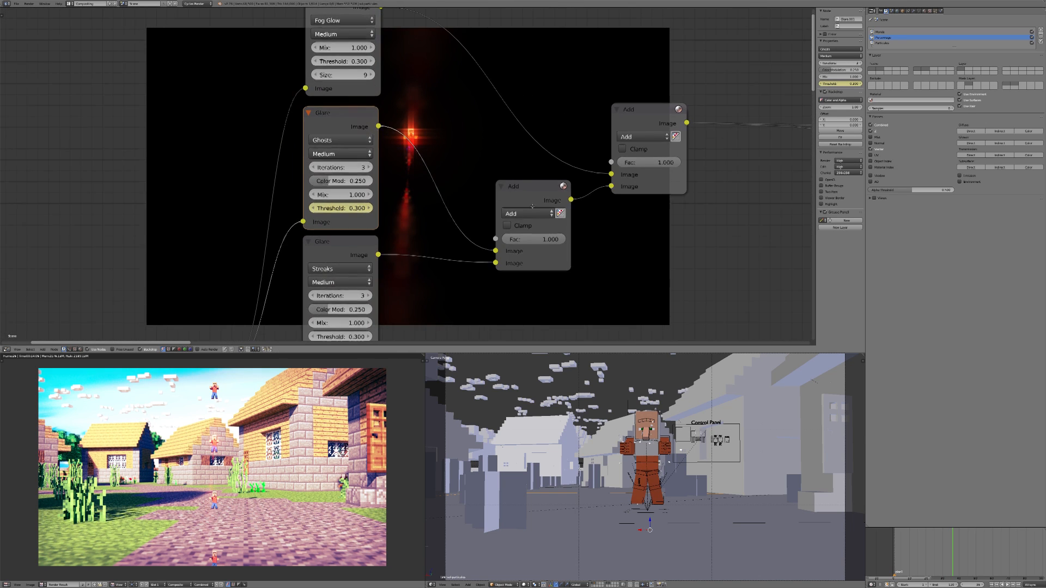
pyautogui.moveTo(339, 22); pyautogui.dragTo(351, 70, button='middle')
pyautogui.scroll(-3, 351, 71)
pyautogui.moveTo(569, 241); pyautogui.dragTo(521, 198, button='middle')
pyautogui.scroll(3, 522, 198)
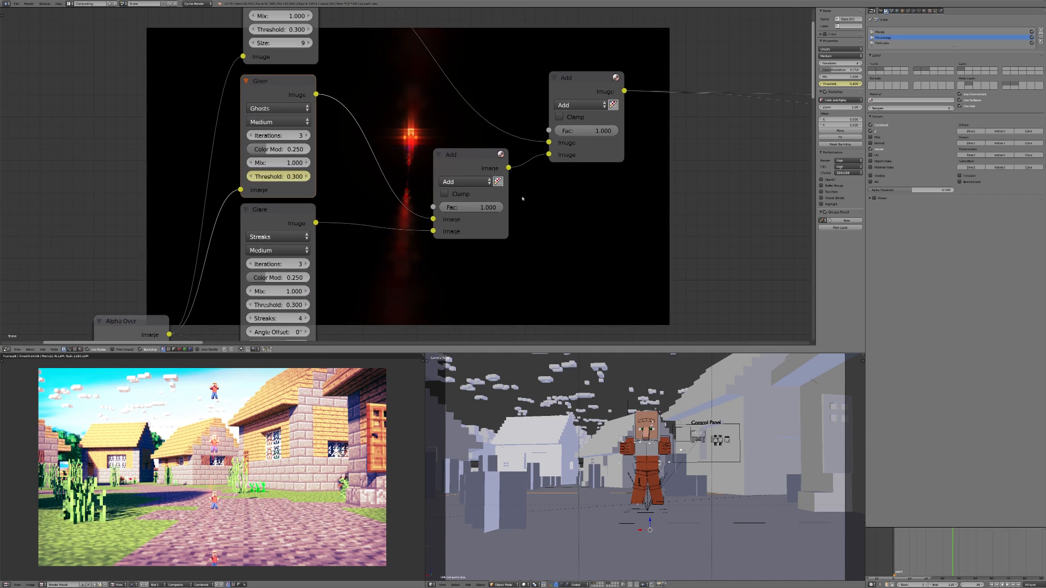
pyautogui.press('Left')
pyautogui.press('Left')
pyautogui.press('Left')
pyautogui.press('Left')
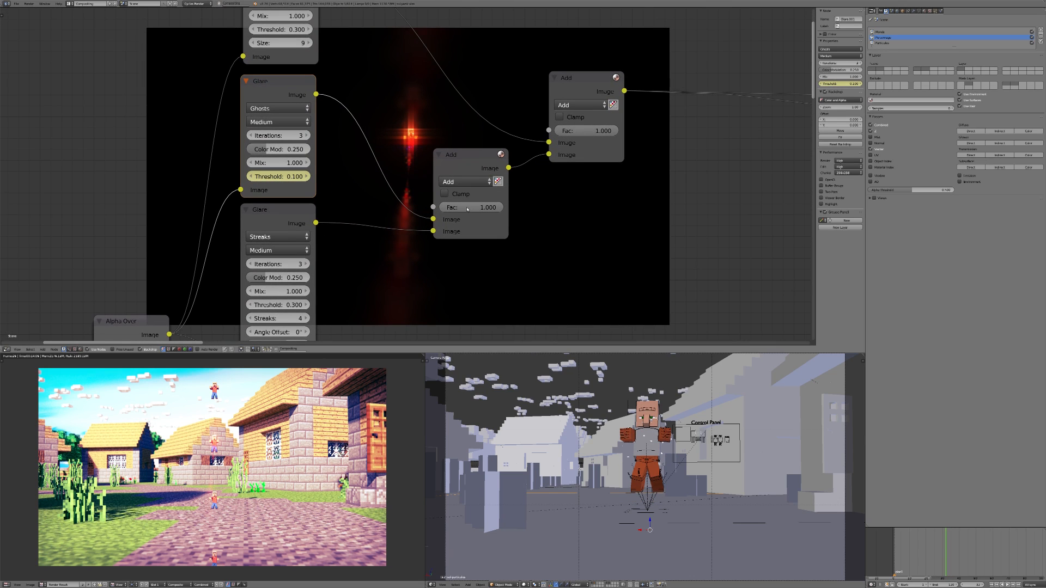
pyautogui.press('i')
# Keyframe the Fac of the Ghosts and Streaks Add node at 0 on a frame several steps ahead.
pyautogui.press('Right')
pyautogui.press('Right')
pyautogui.press('Right')
pyautogui.press('Right')
pyautogui.press('Right')
pyautogui.press('Right')
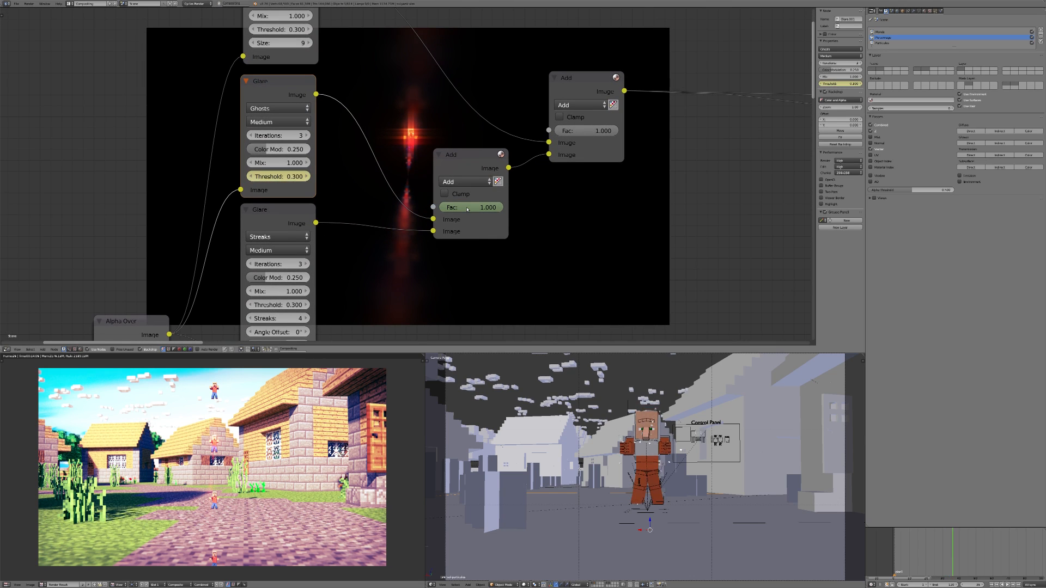
pyautogui.doubleClick(466, 209)
pyautogui.write('0')
pyautogui.press('Return')
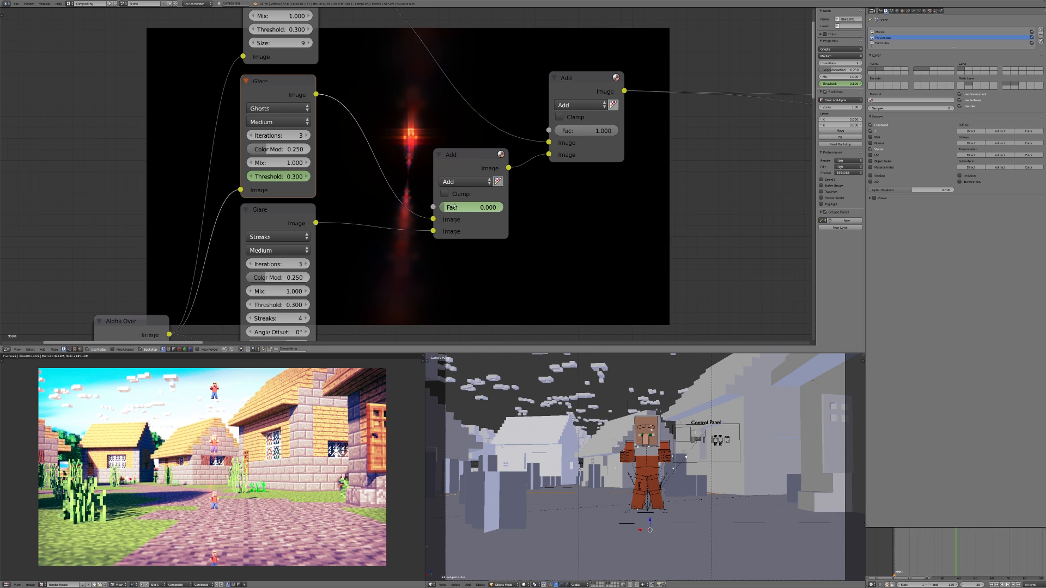
pyautogui.rightClick(460, 207)
pyautogui.click(459, 206)
# Preview the outputs of both glare Add nodes in turn and save the file.
pyautogui.keyDown('ctrl'); pyautogui.keyDown('shift'); pyautogui.click(463, 165); pyautogui.keyUp('shift'); pyautogui.keyUp('ctrl')
pyautogui.scroll(-1, 456, 180)
pyautogui.moveTo(456, 181); pyautogui.dragTo(445, 227, button='middle')
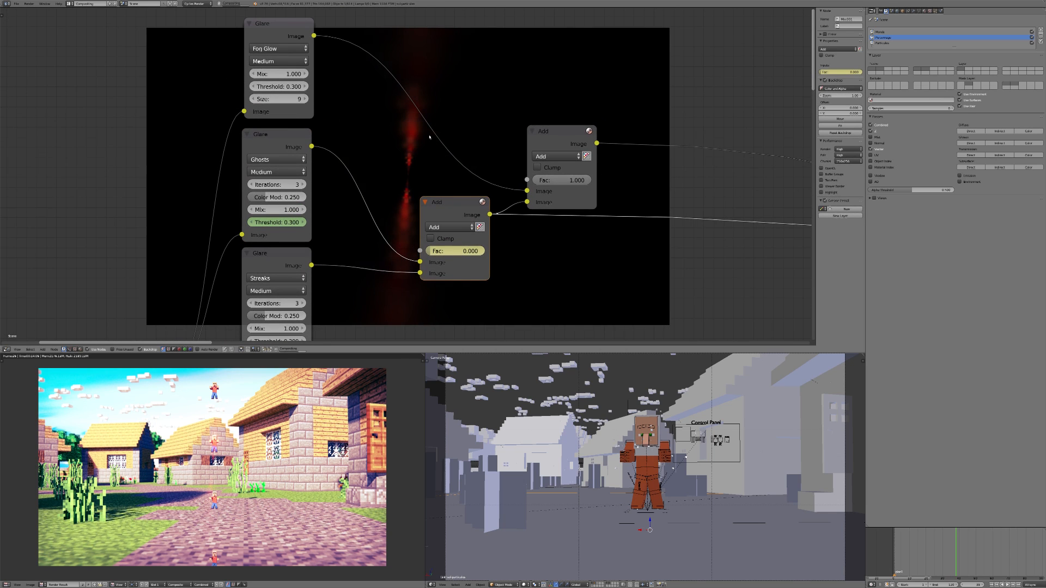
pyautogui.hotkey('ctrl', 's')
pyautogui.click(481, 185)
pyautogui.keyDown('ctrl'); pyautogui.keyDown('shift'); pyautogui.click(553, 142); pyautogui.keyUp('shift'); pyautogui.keyUp('ctrl')
# Keyframe the Fac at 1 on an earlier frame for the Add node between Alpha Over and Lens Distortion.
pyautogui.scroll(-10, 539, 163)
pyautogui.moveTo(536, 180); pyautogui.dragTo(279, 110, button='middle')
pyautogui.scroll(-5, 280, 110)
pyautogui.scroll(7, 453, 191)
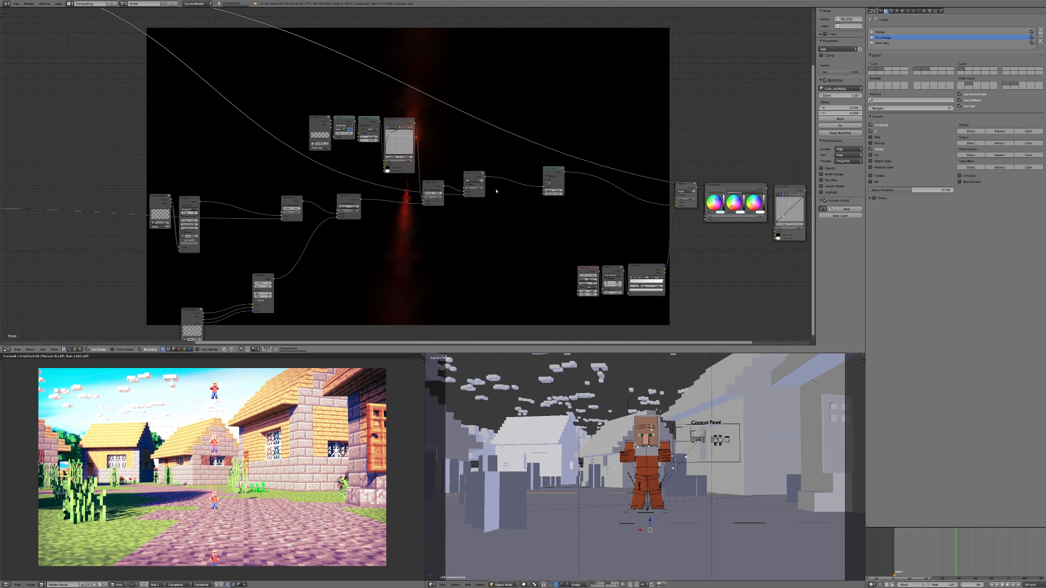
pyautogui.scroll(7, 496, 191)
pyautogui.moveTo(523, 177)
pyautogui.mouseDown()
pyautogui.moveTo(534, 160)
pyautogui.moveTo(530, 181)
pyautogui.mouseUp()
pyautogui.scroll(6, 502, 178)
pyautogui.moveTo(545, 188); pyautogui.dragTo(429, 199, button='middle')
pyautogui.scroll(2, 502, 178)
pyautogui.scroll(3, 430, 199)
pyautogui.press('Left')
pyautogui.press('Left')
pyautogui.press('Left')
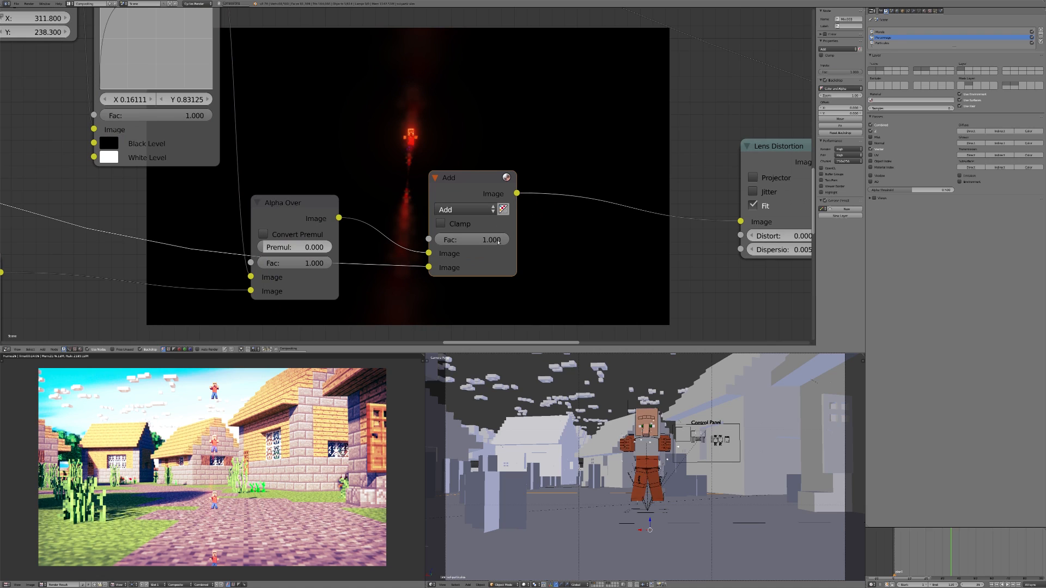
pyautogui.press('i')
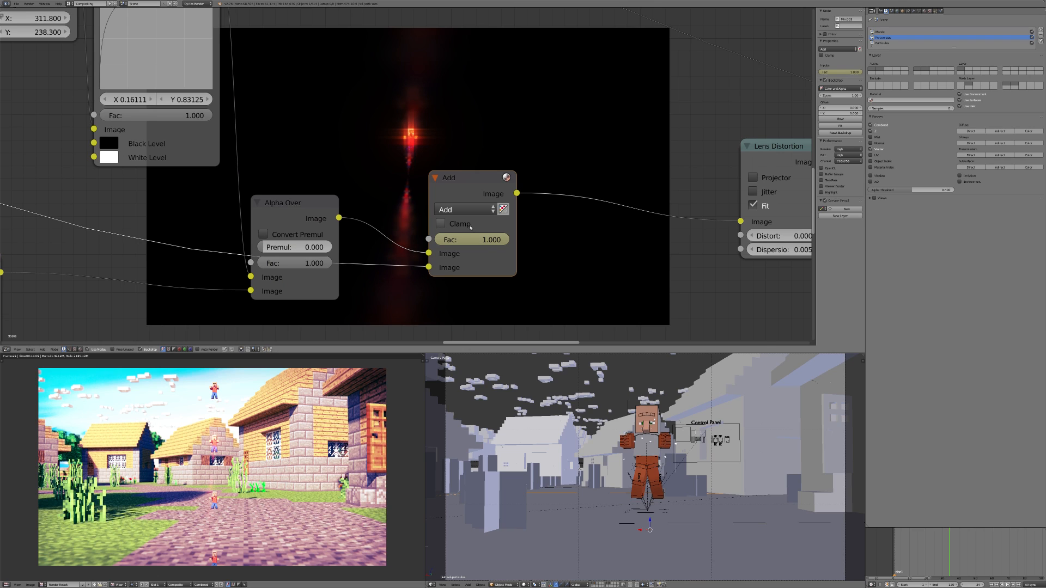
# Advance the animation and keyframe the Fac of the Add node before Lens Distortion at 0.
pyautogui.hotkey('alt', 'a')
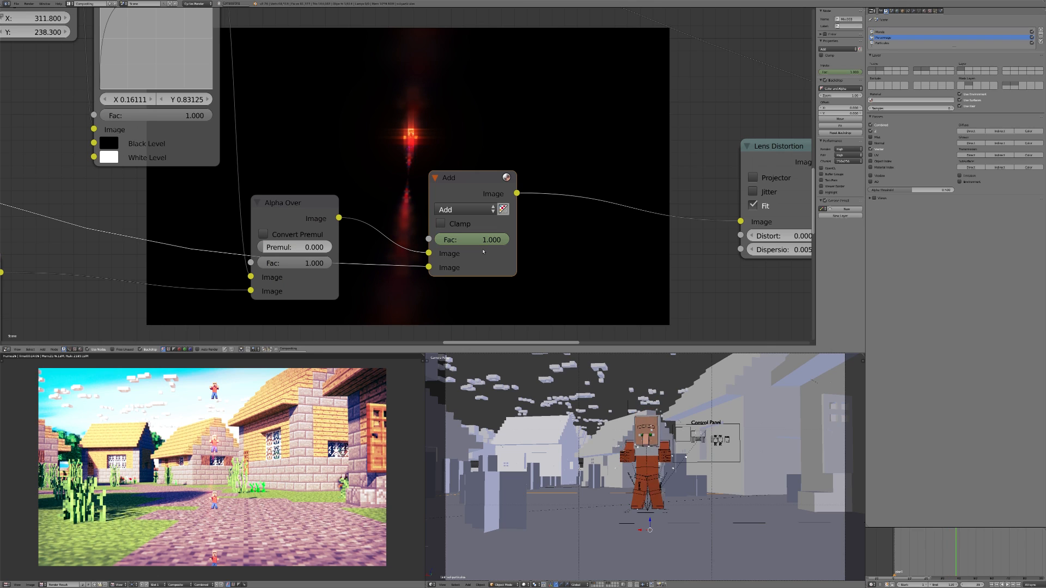
pyautogui.doubleClick(475, 239)
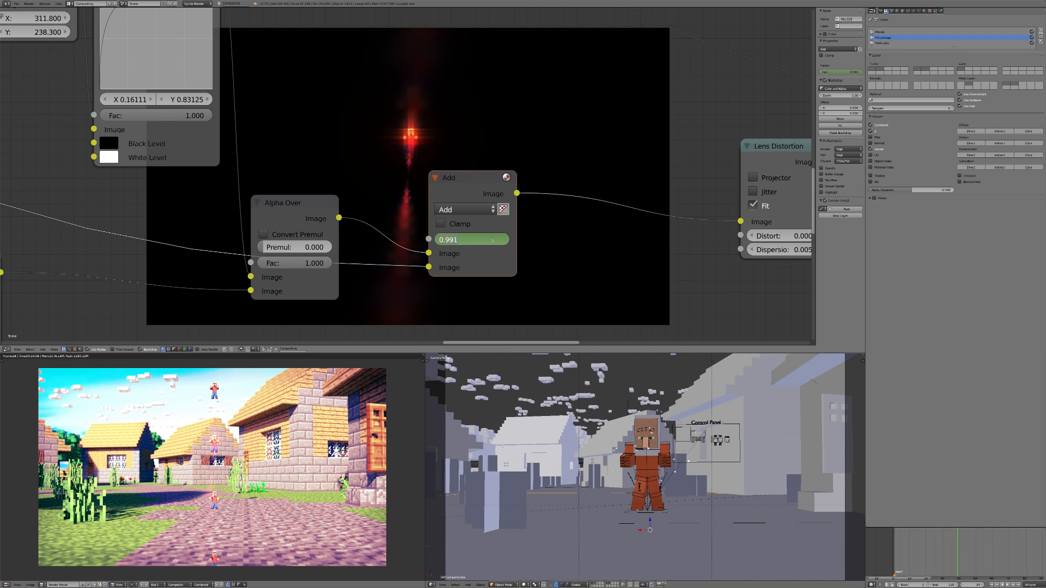
pyautogui.write('0')
pyautogui.press('Return')
pyautogui.rightClick(475, 240)
pyautogui.click(475, 238)
# Preview the Add node's full composite and render the current frame.
pyautogui.keyDown('ctrl'); pyautogui.keyDown('shift'); pyautogui.click(472, 184); pyautogui.keyUp('shift'); pyautogui.keyUp('ctrl')
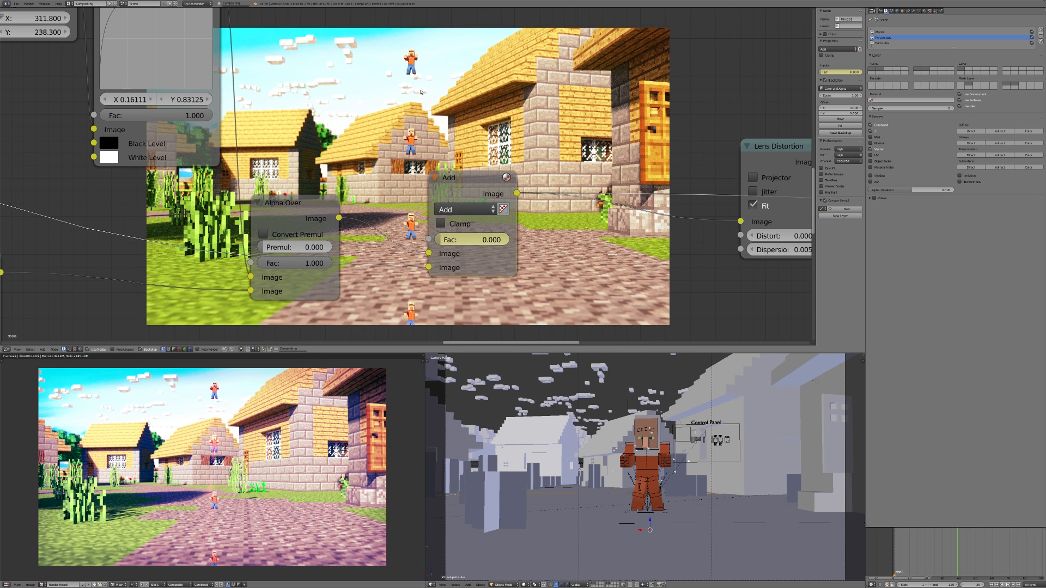
pyautogui.press('F12')
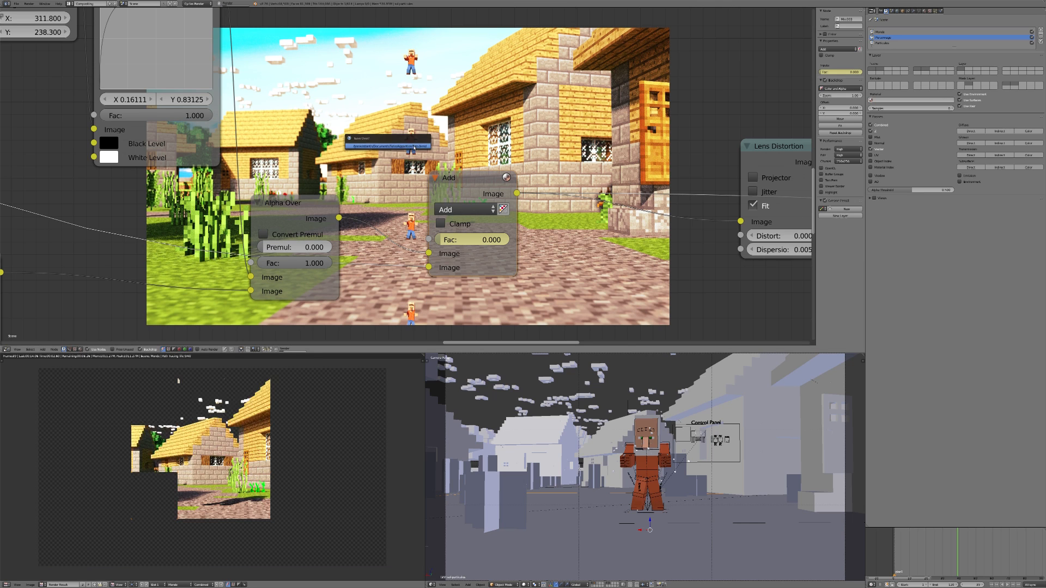
pyautogui.moveTo(424, 131); pyautogui.dragTo(471, 214, button='middle')
pyautogui.moveTo(541, 270); pyautogui.dragTo(512, 252, button='middle')
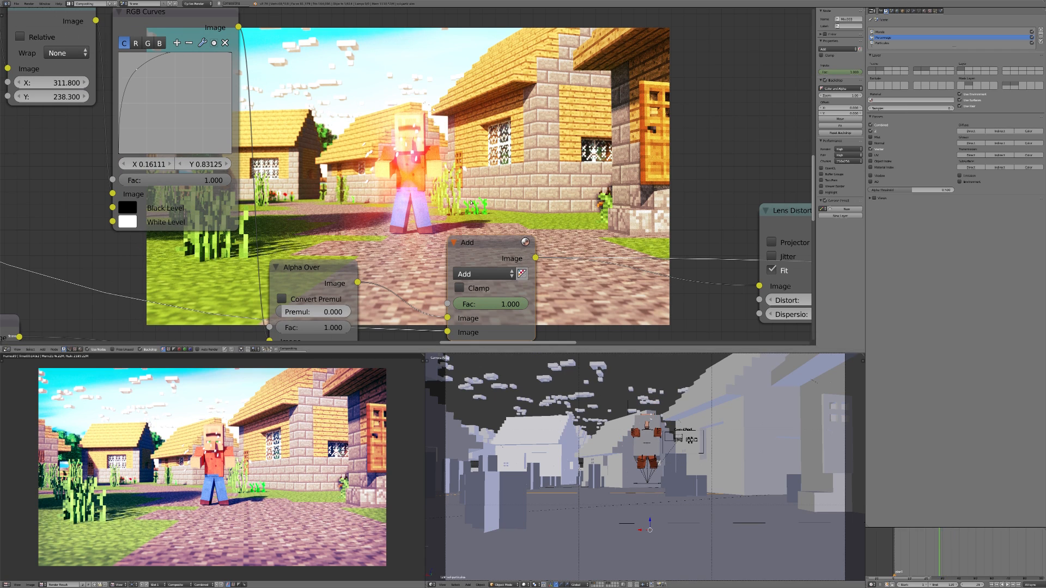
# Step back through the earlier frames and examine how the character's glow looks in the full composite.
pyautogui.scroll(-6, 450, 188)
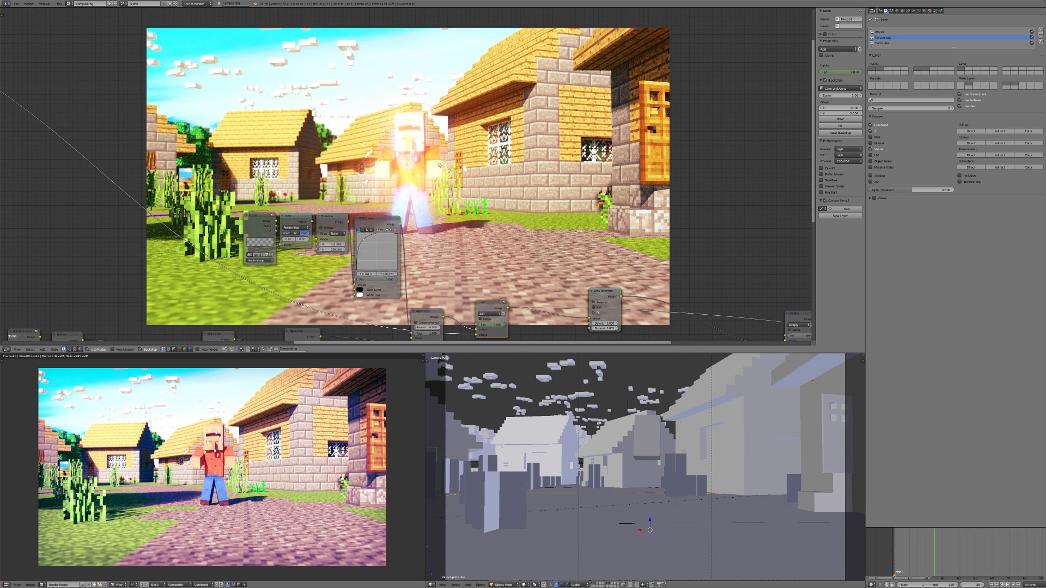
pyautogui.moveTo(439, 164); pyautogui.dragTo(354, 188, button='middle')
pyautogui.press('Left')
pyautogui.press('Left')
pyautogui.press('Left')
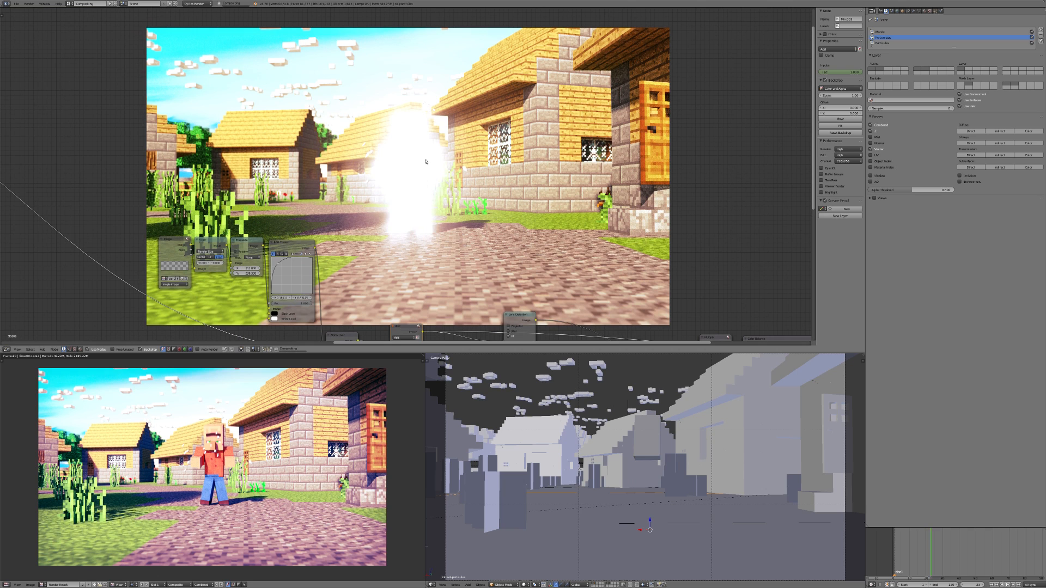
pyautogui.press('Left')
pyautogui.press('Home')
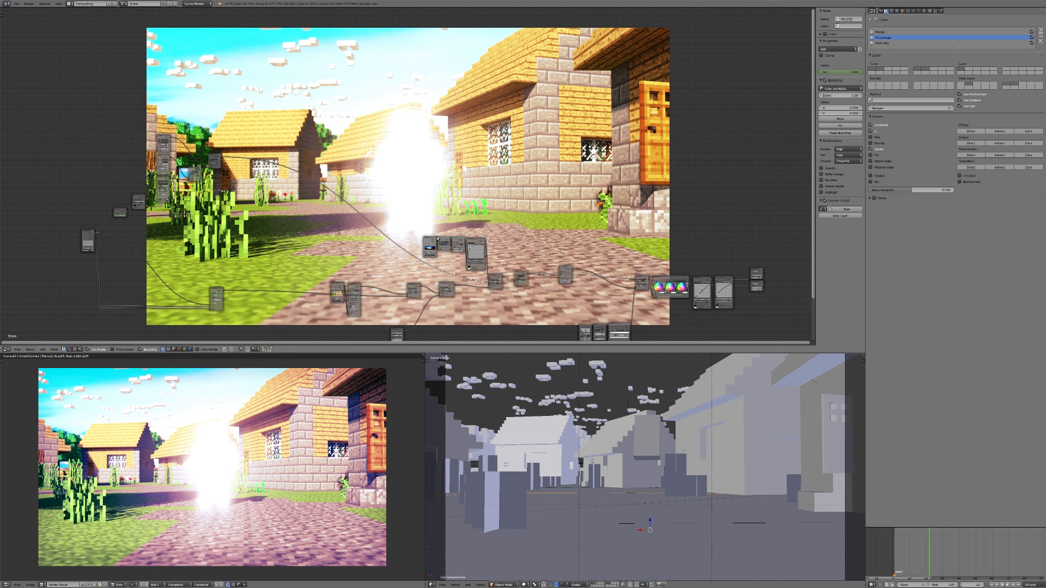
pyautogui.moveTo(438, 238); pyautogui.dragTo(367, 154, button='middle')
pyautogui.scroll(6, 370, 155)
pyautogui.scroll(-8, 405, 144)
pyautogui.moveTo(424, 136); pyautogui.dragTo(429, 203, button='middle')
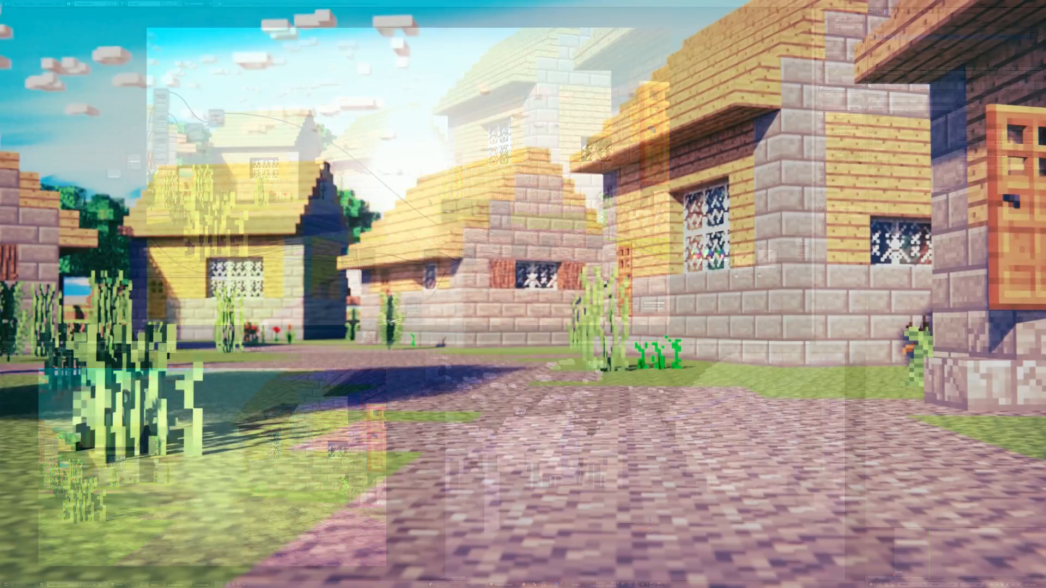